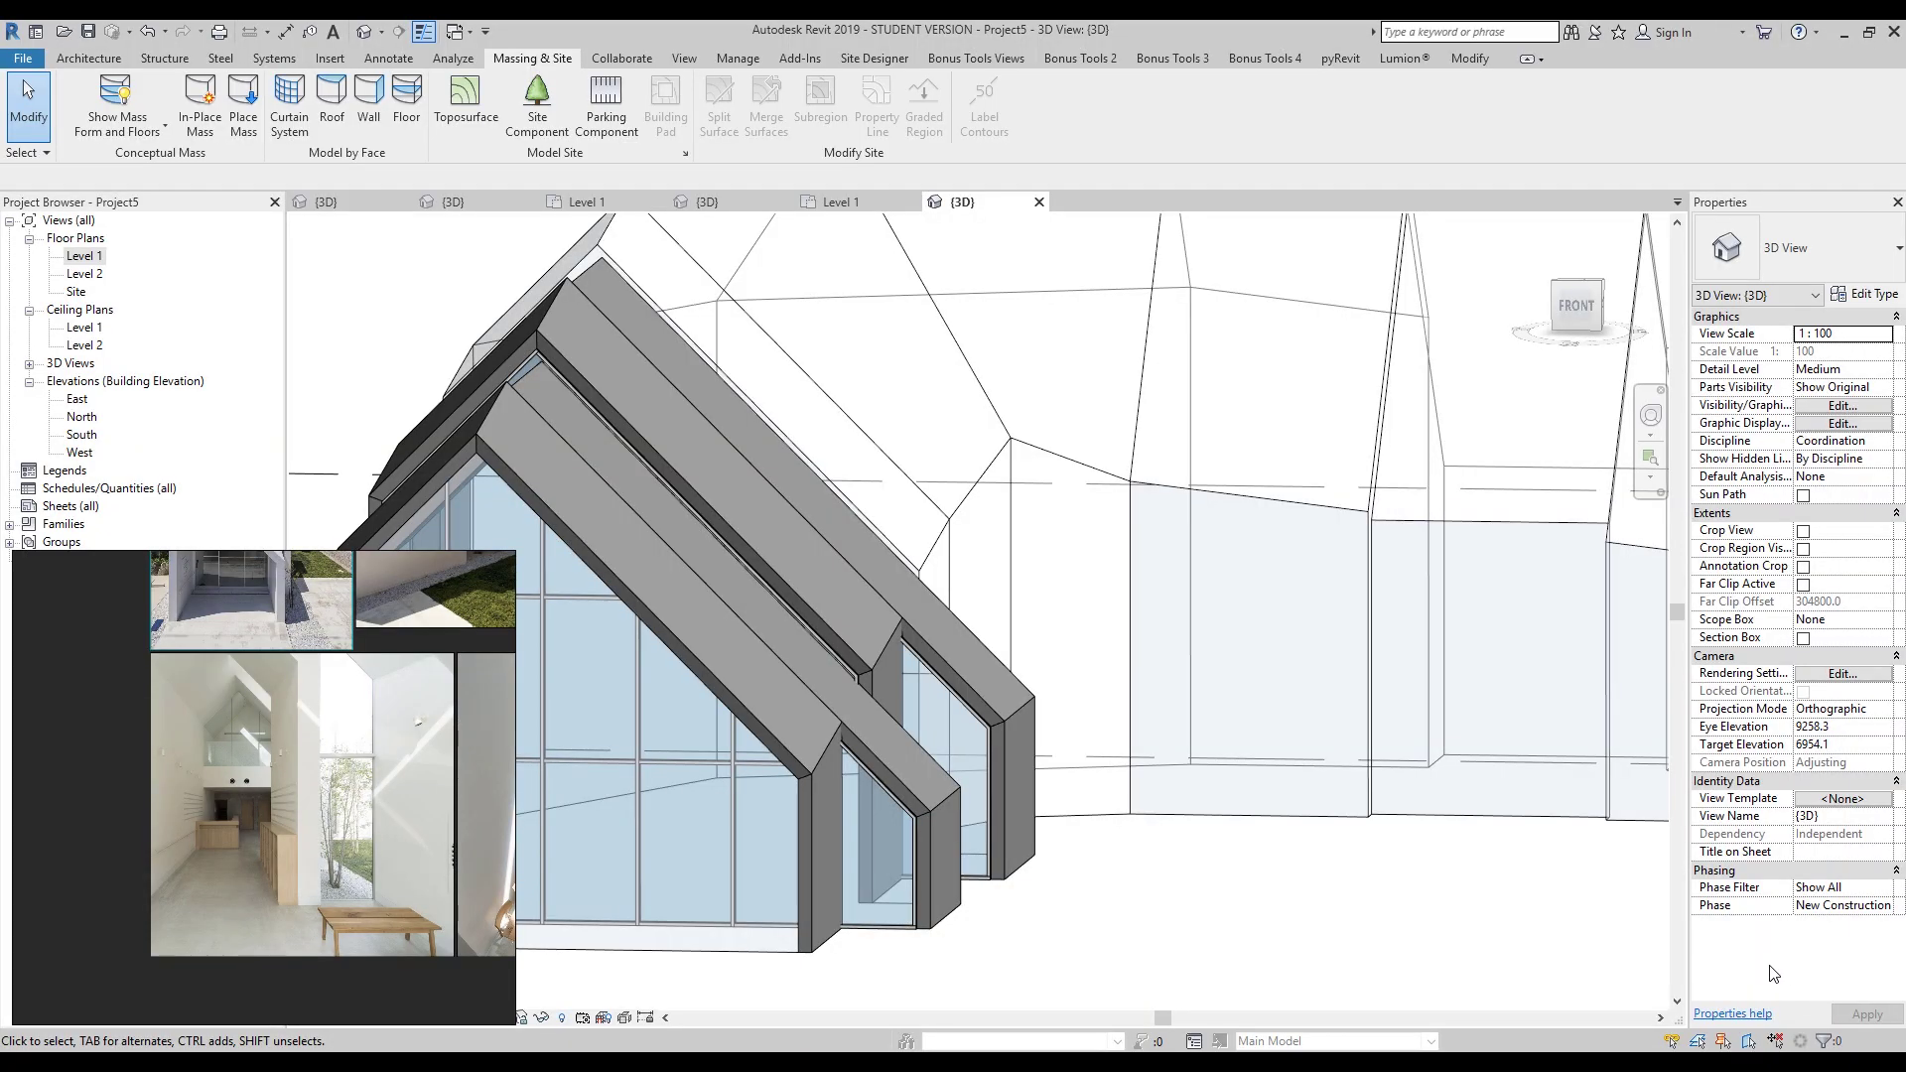
- Close the PureRef reference image window covering the 3D view
scroll(1188, 812, "down", 5)
mouse_move(1149, 778)
middle_mouse_down("shift")
mouse_move(1323, 906)
mouse_move(1101, 869)
mouse_move(1088, 889)
middle_mouse_up("shift")
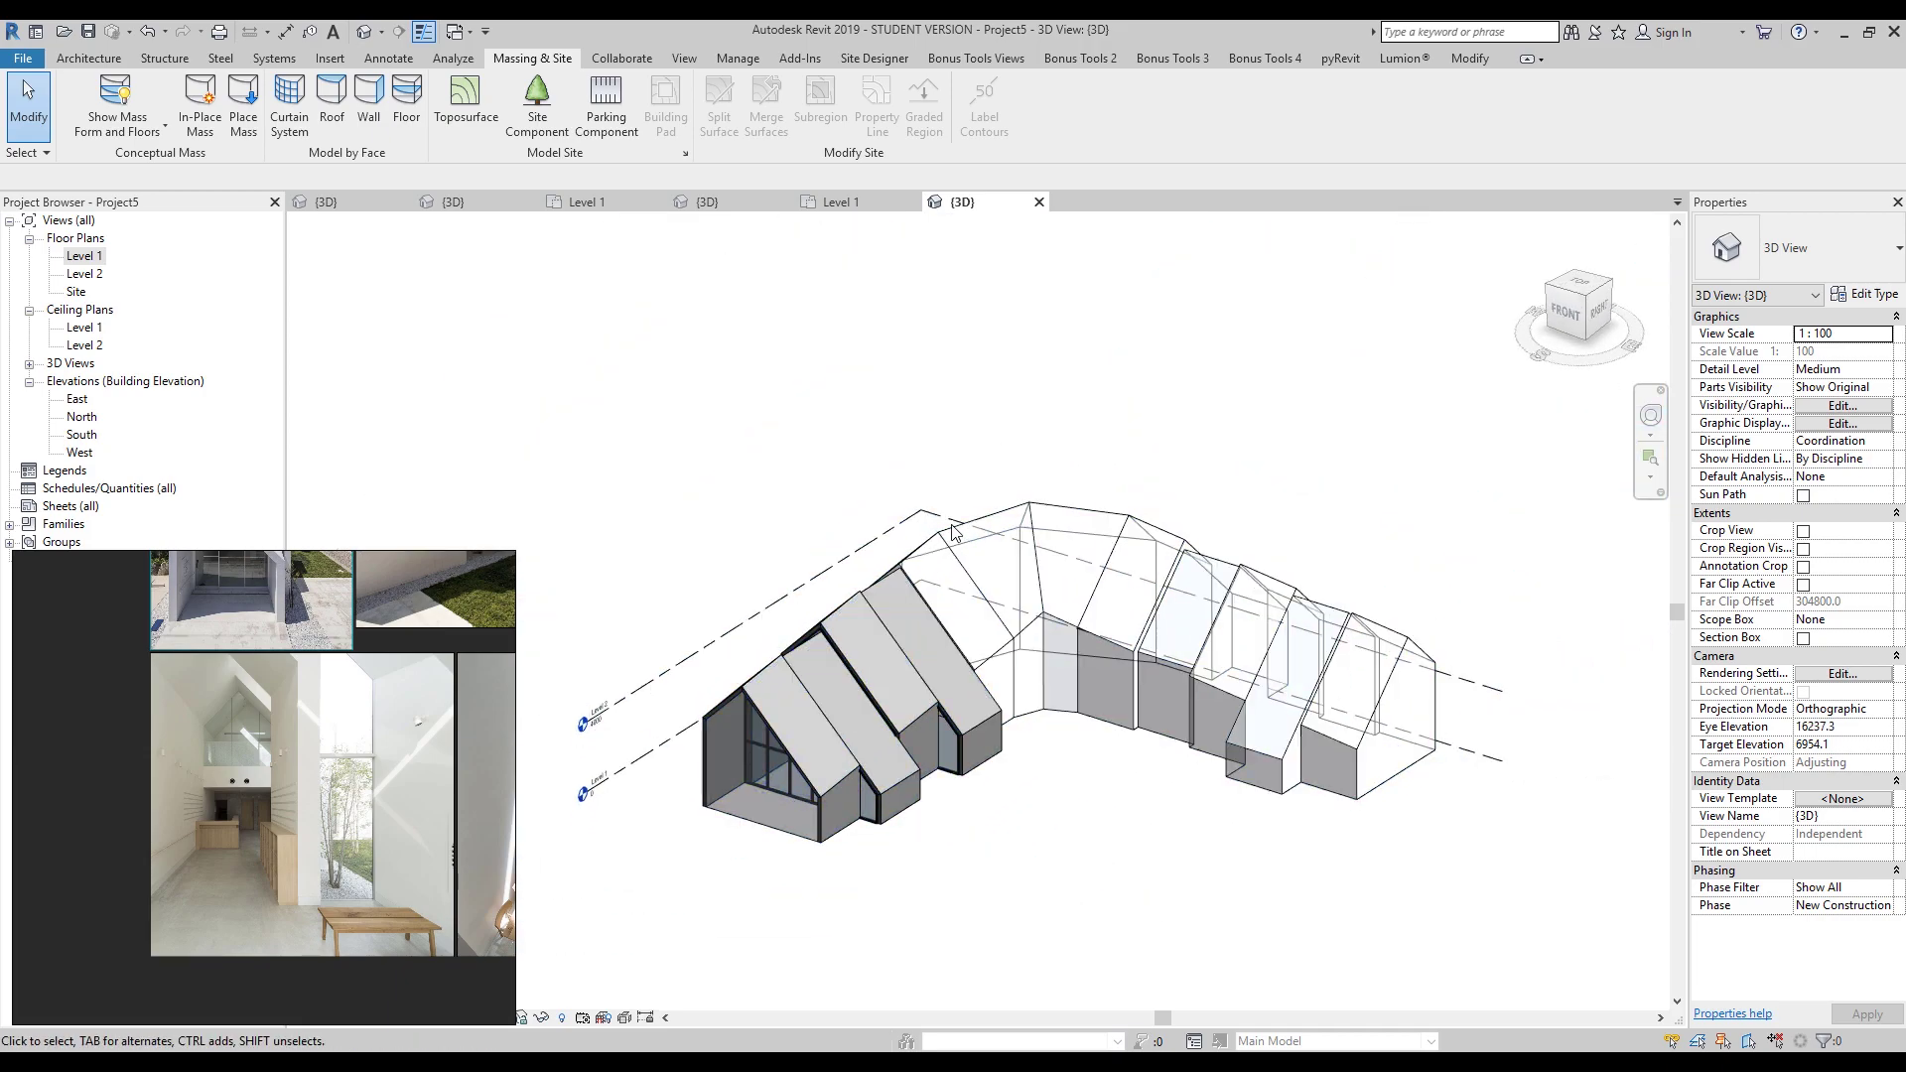
middle_click_drag(900, 678, 950, 738)
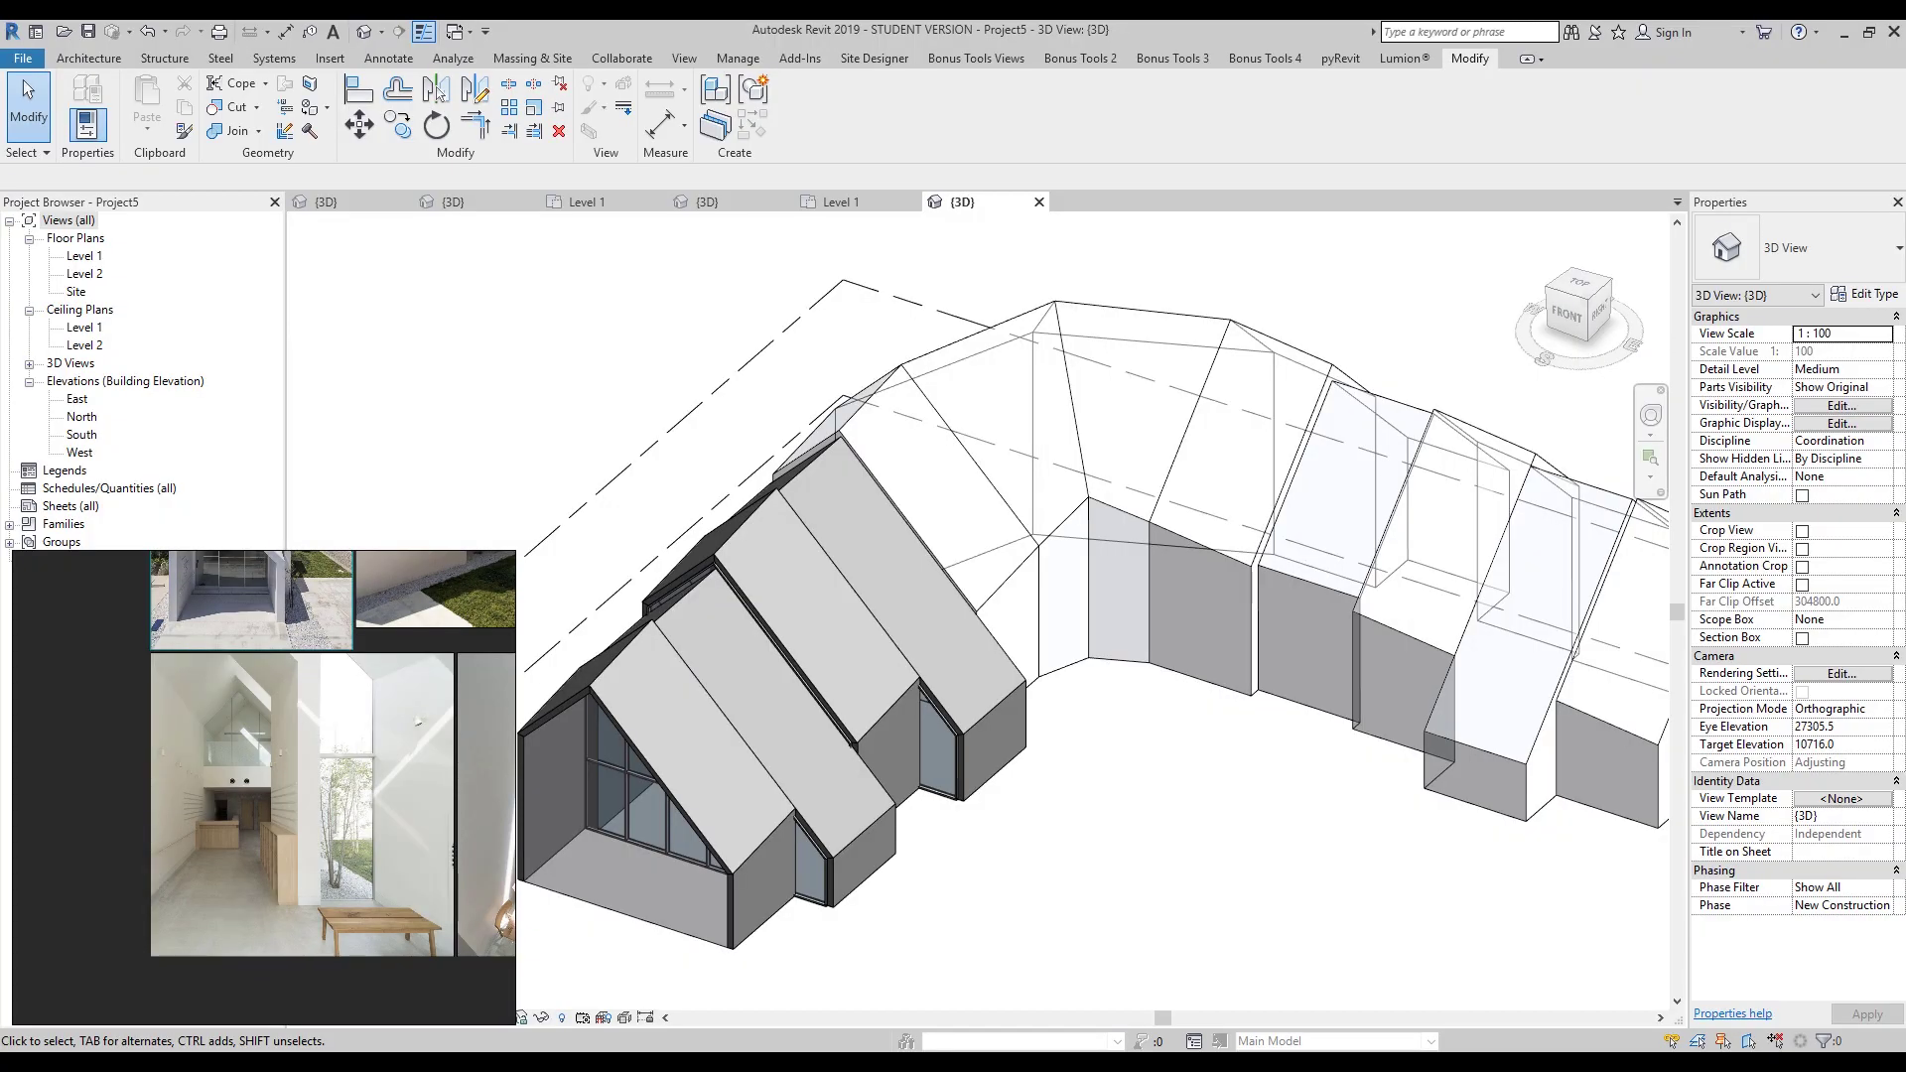
right_click(657, 1063)
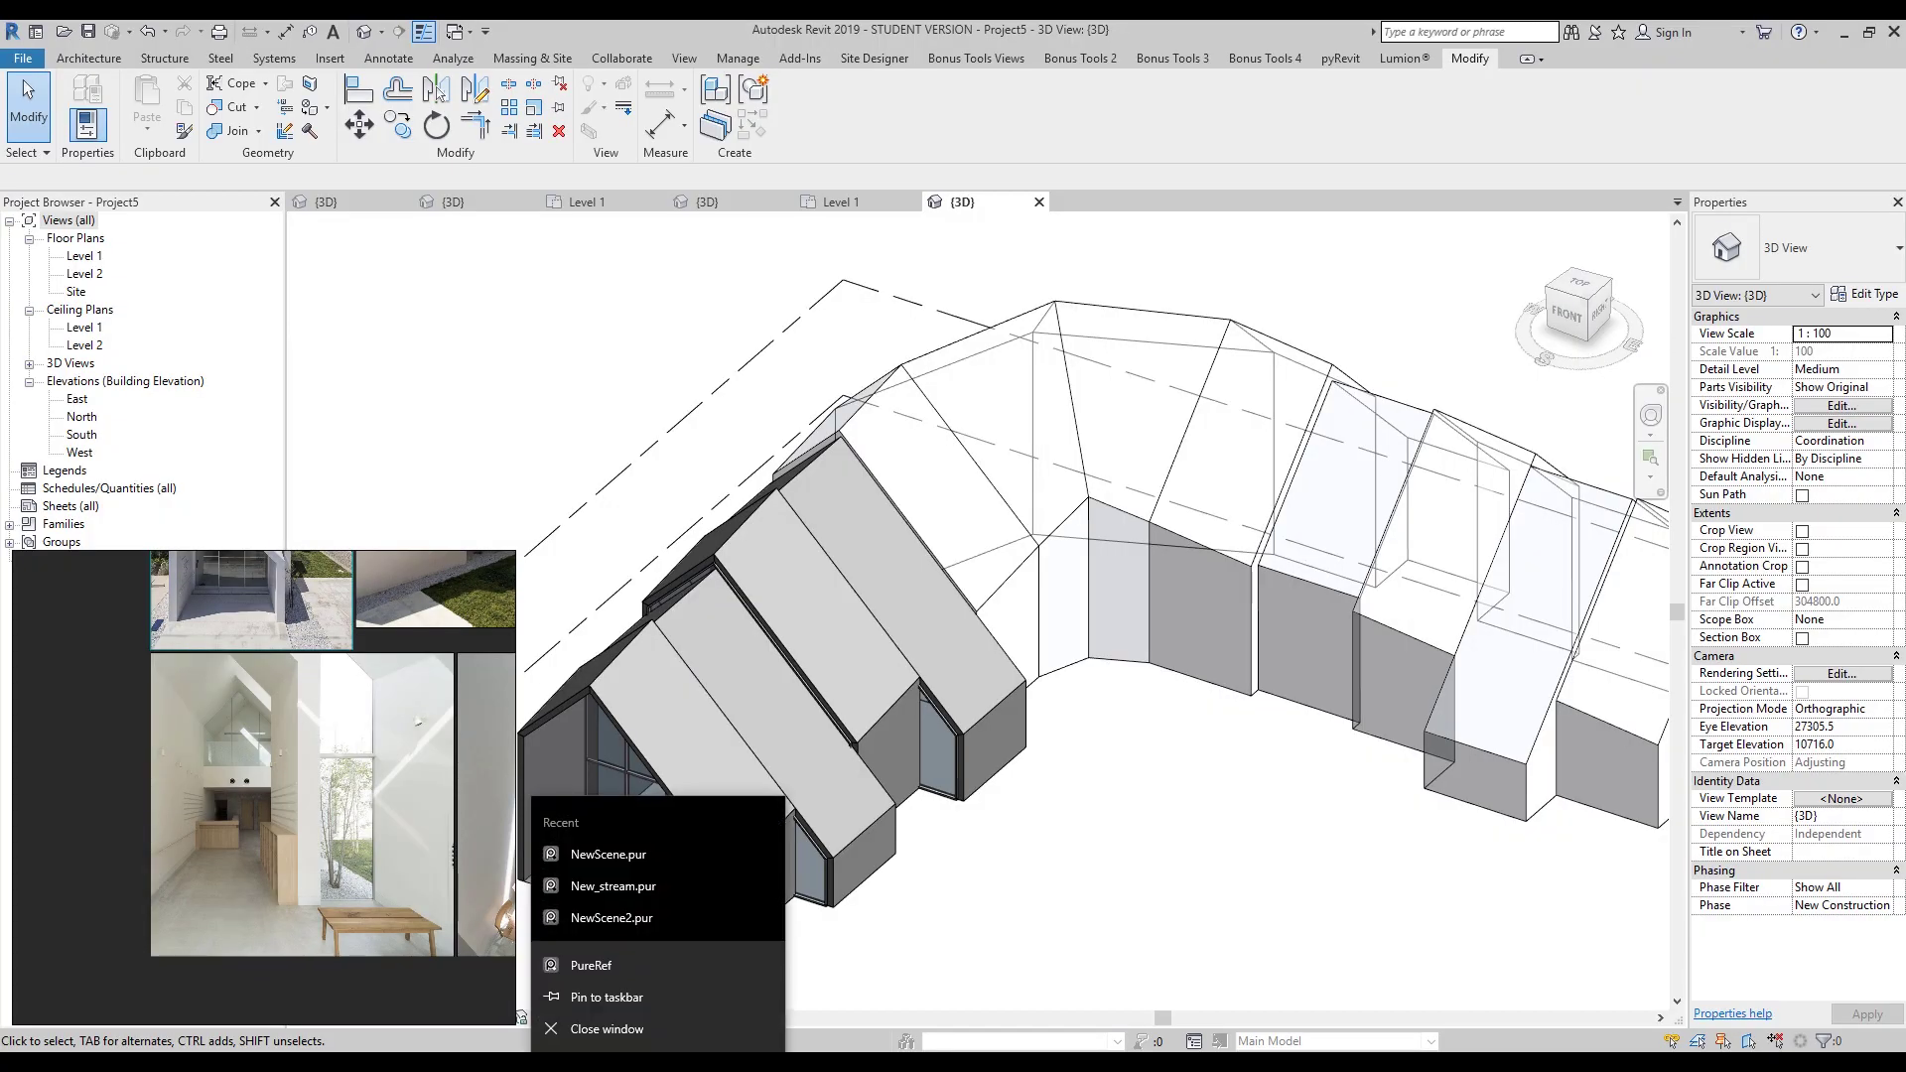
left_click(607, 1029)
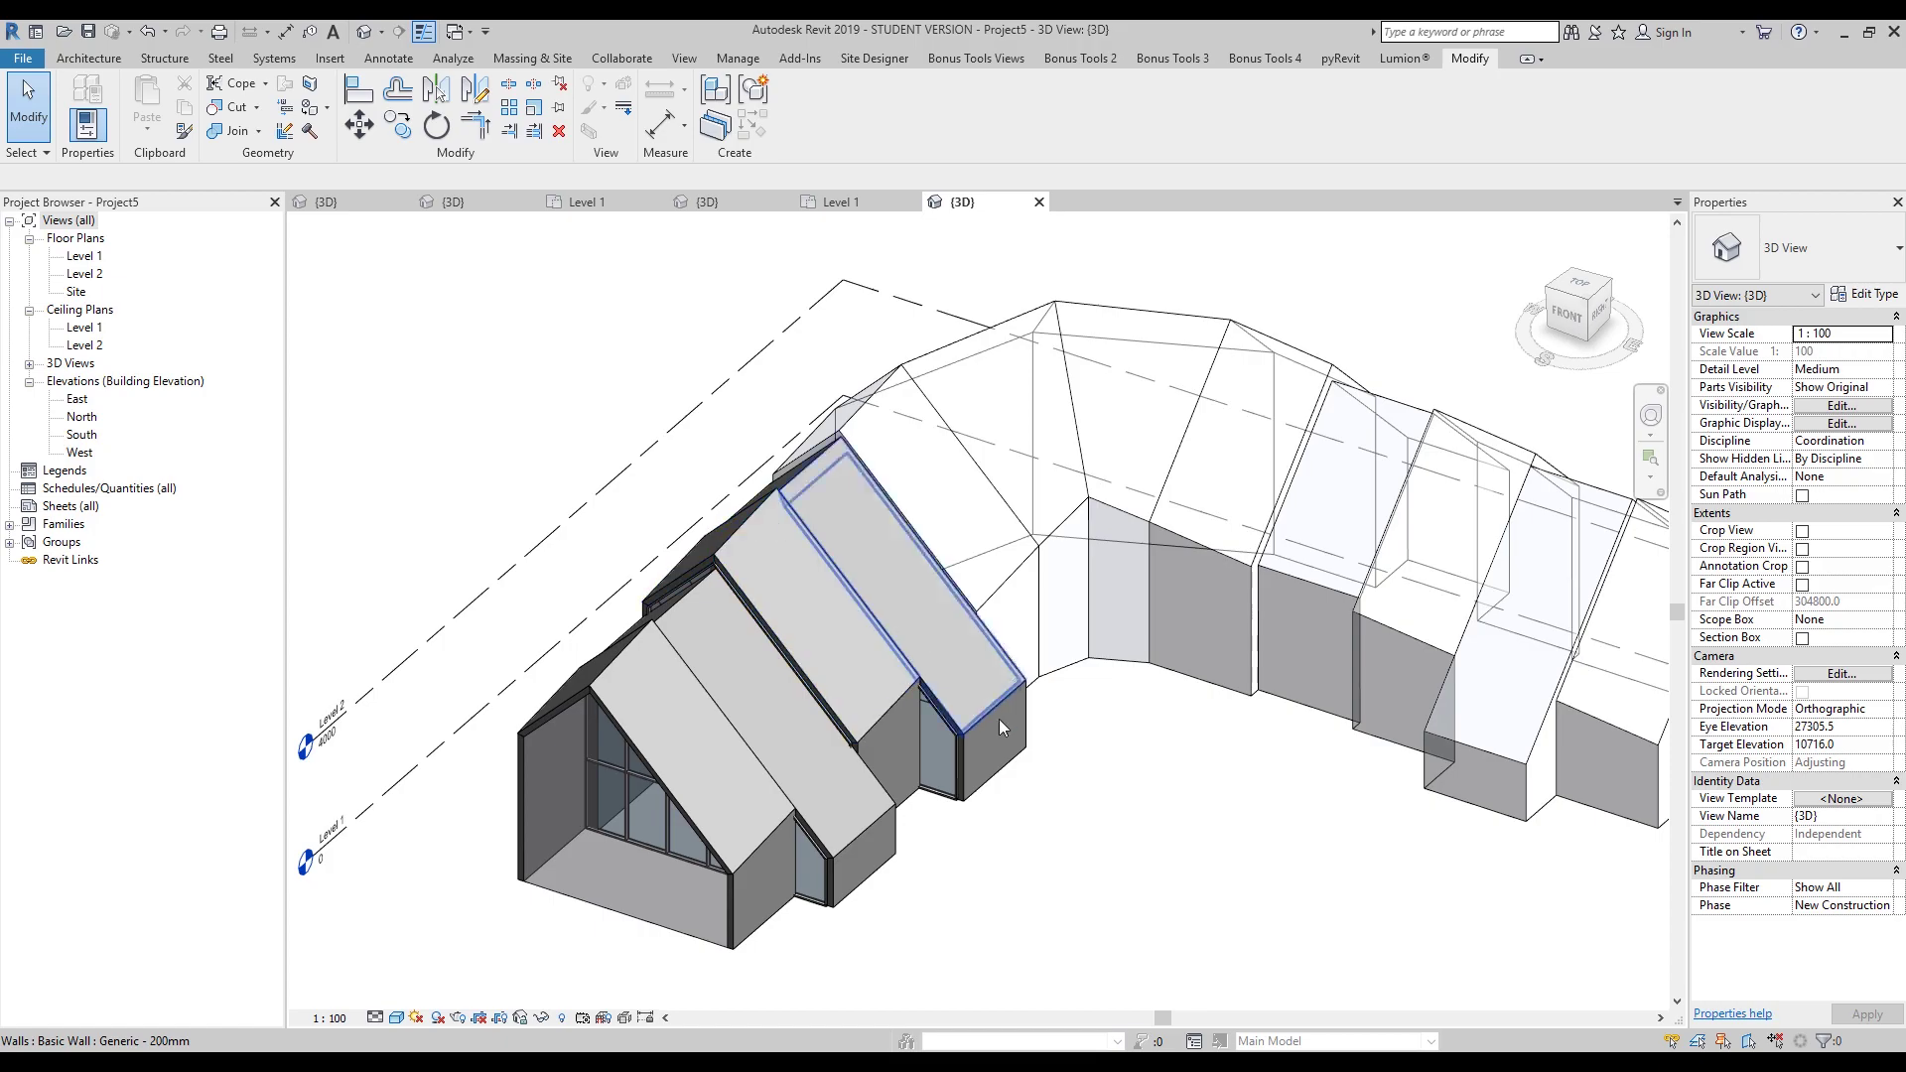
- Start a Wall by Face at the inner bend of the mass with the location line set to Finish Face: Interior
middle_click_drag(453, 837, 972, 801, "shift")
middle_click_drag(1232, 685, 1016, 729)
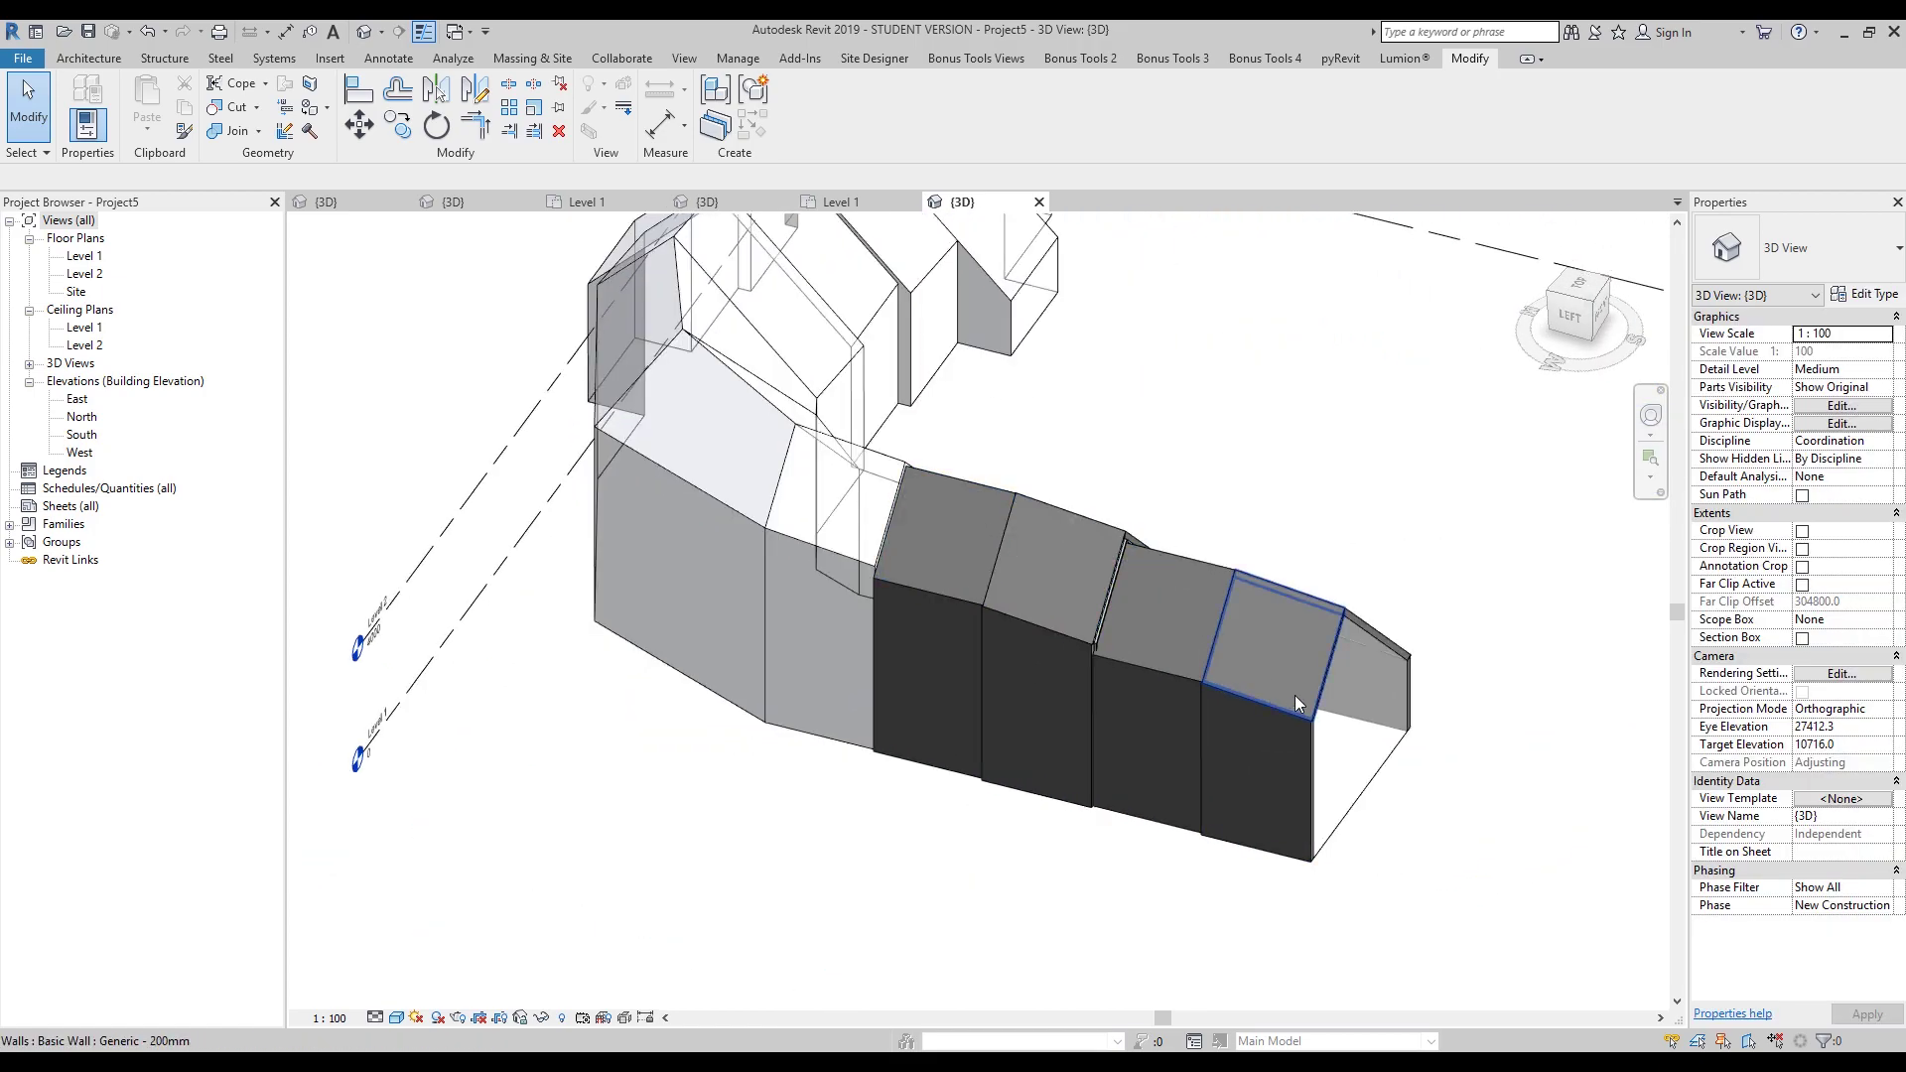
scroll(875, 482, "up", 3)
middle_click_drag(782, 614, 733, 694, "shift")
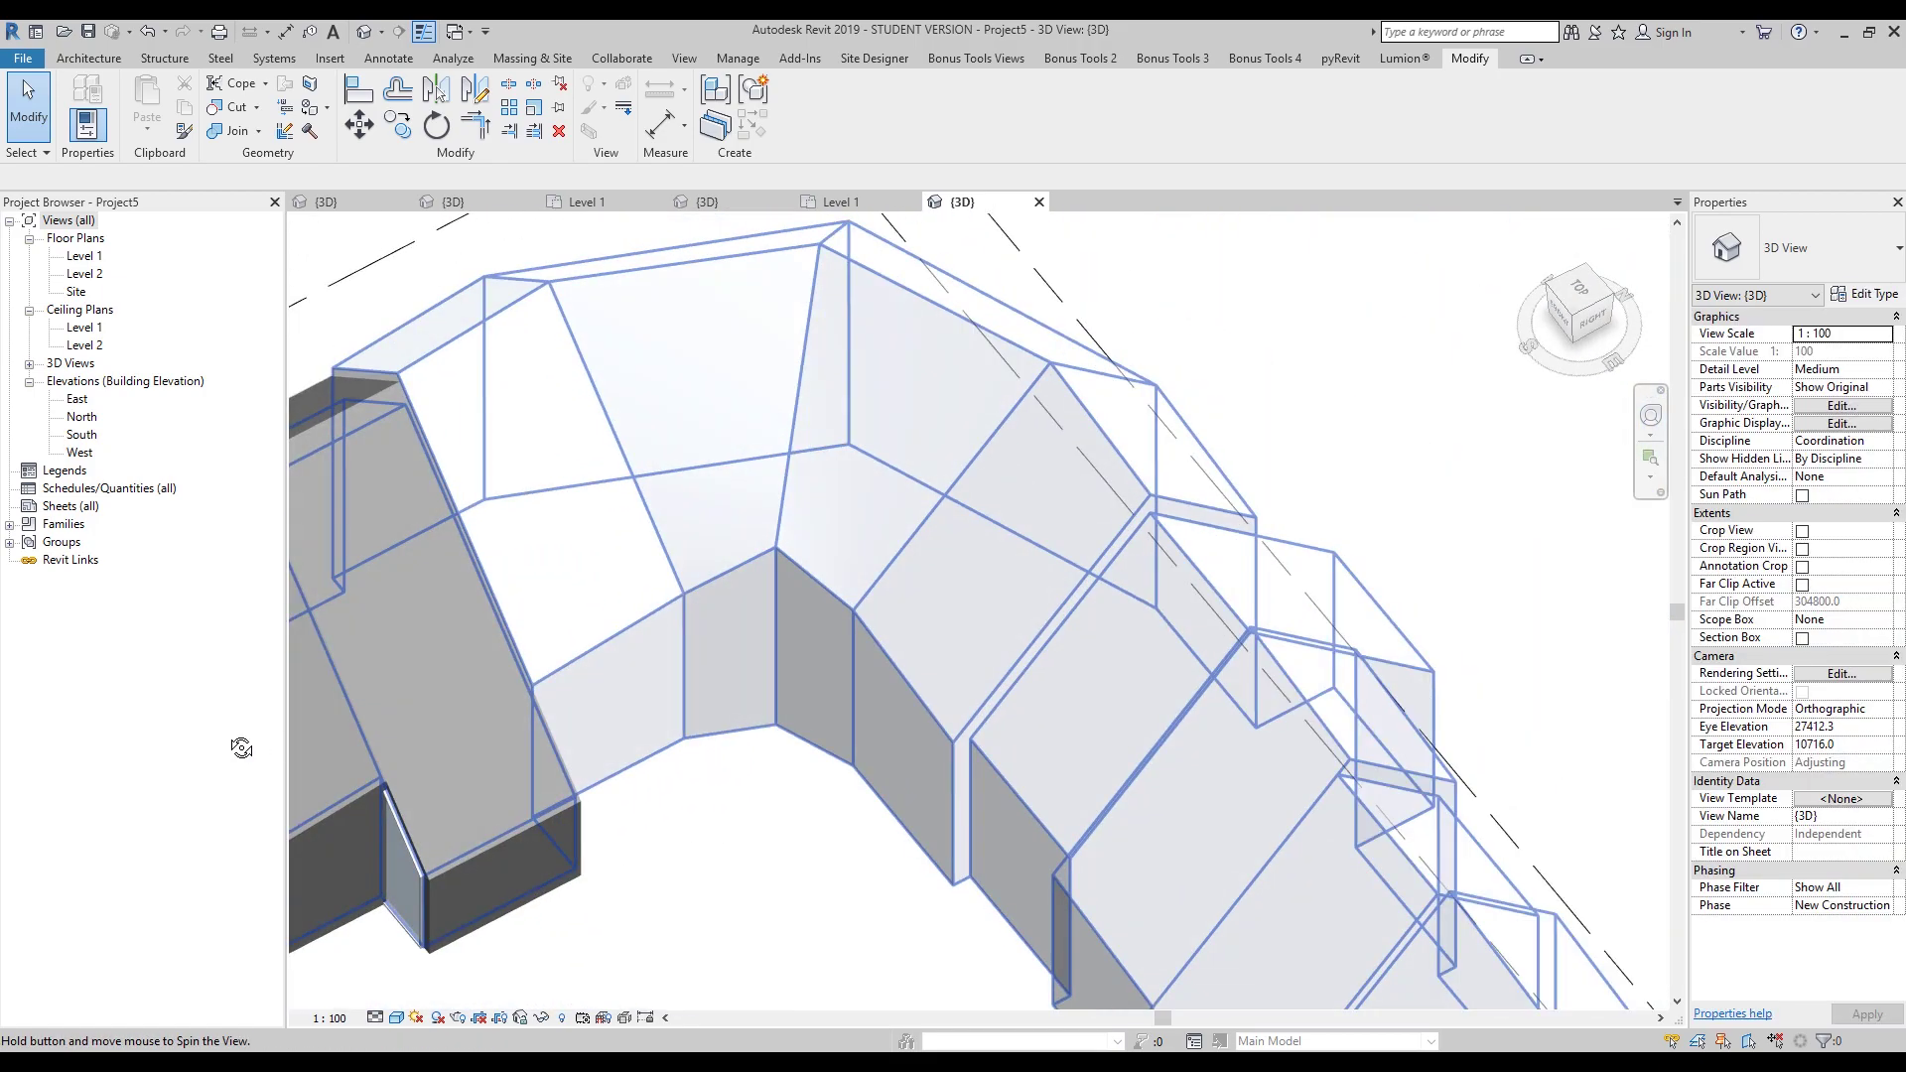
middle_click_drag(602, 636, 996, 500, "shift")
middle_click_drag(1231, 554, 973, 571, "shift")
left_click(532, 58)
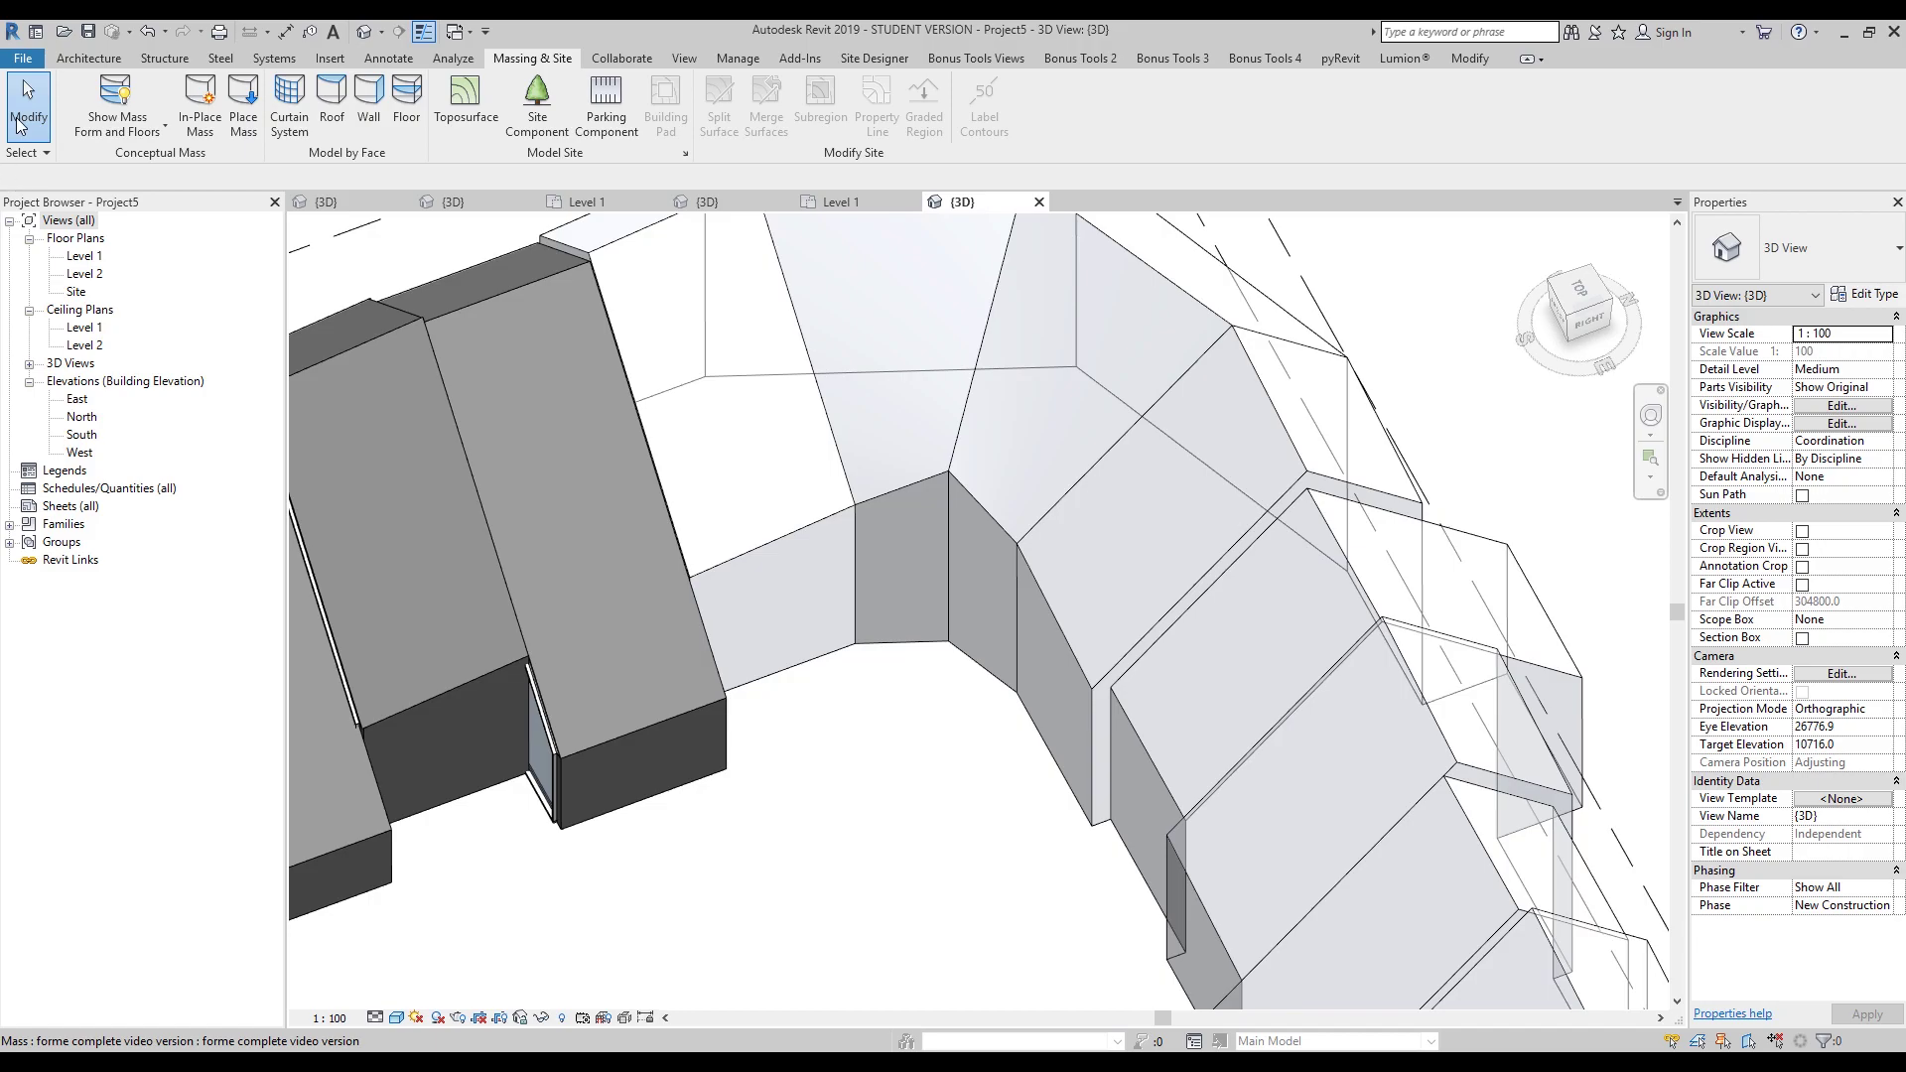
left_click(368, 100)
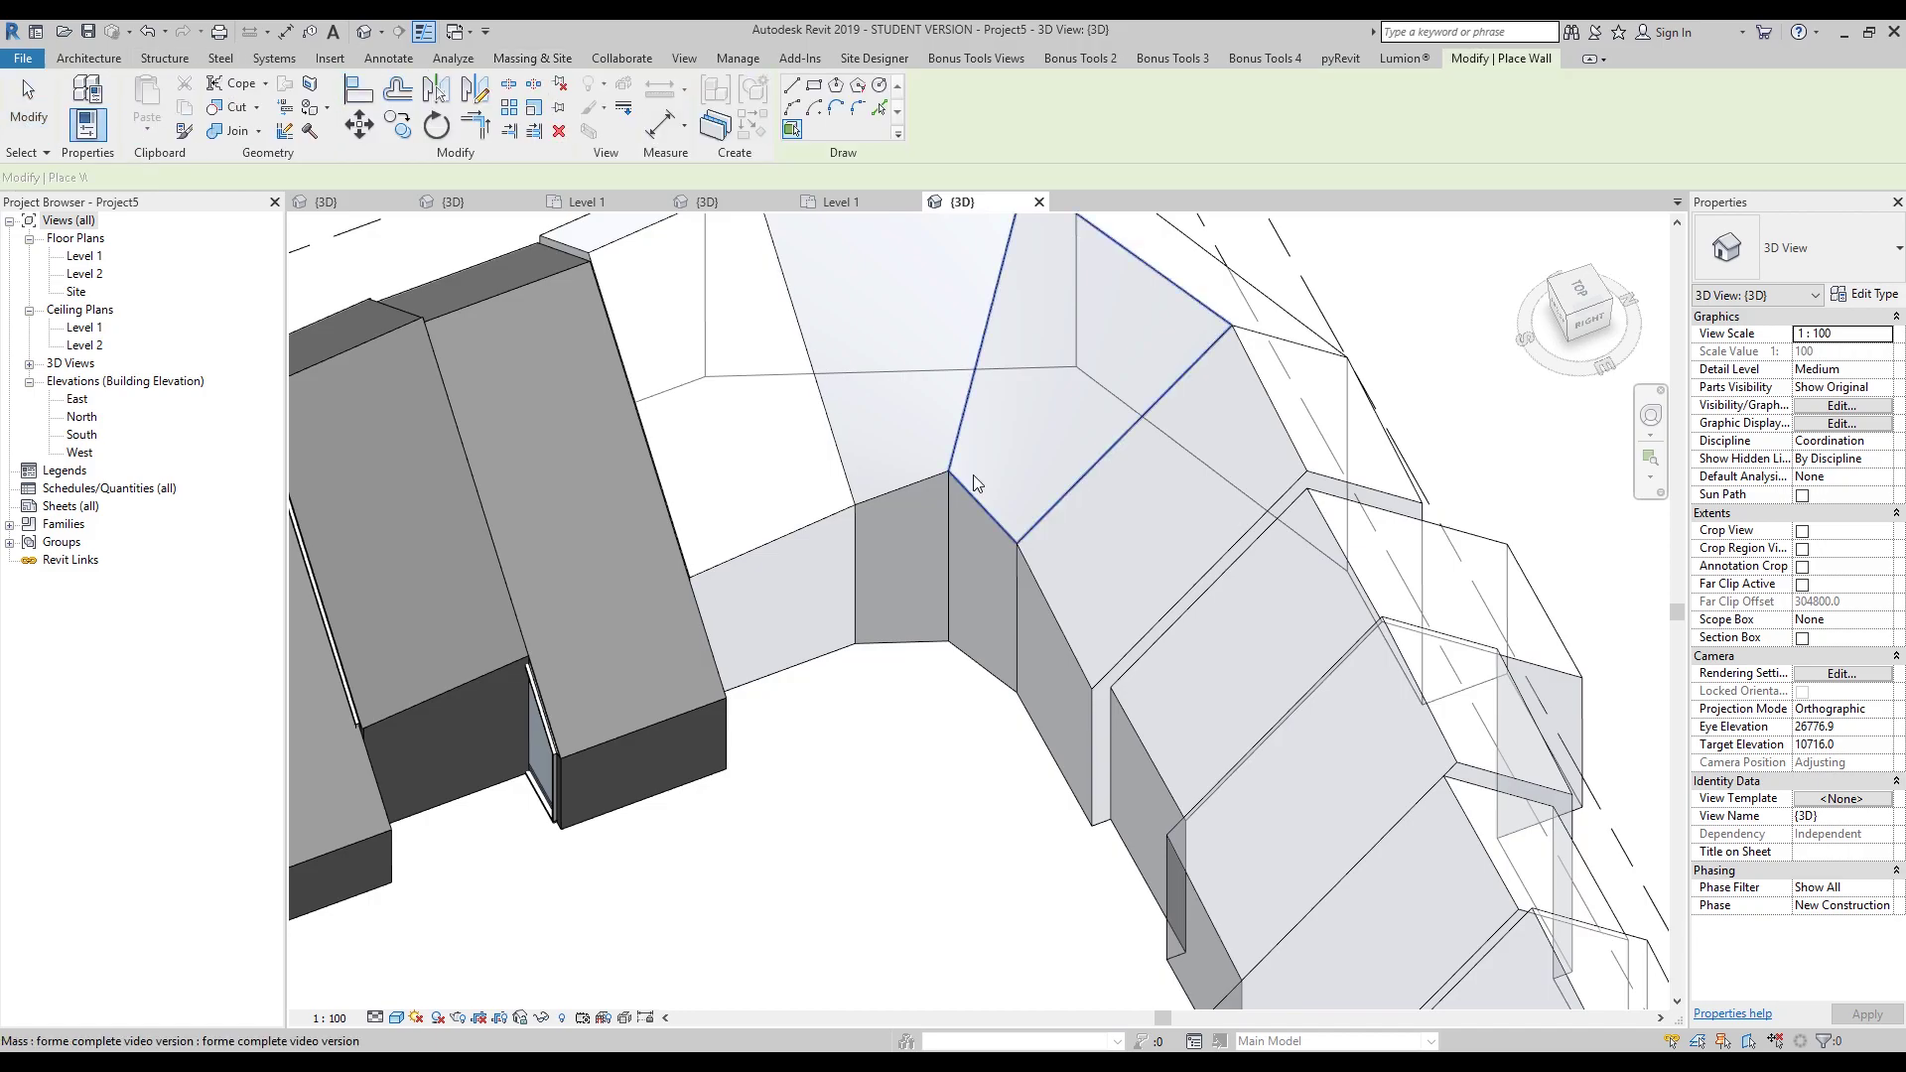
middle_click_drag(973, 475, 1001, 462)
left_click(595, 177)
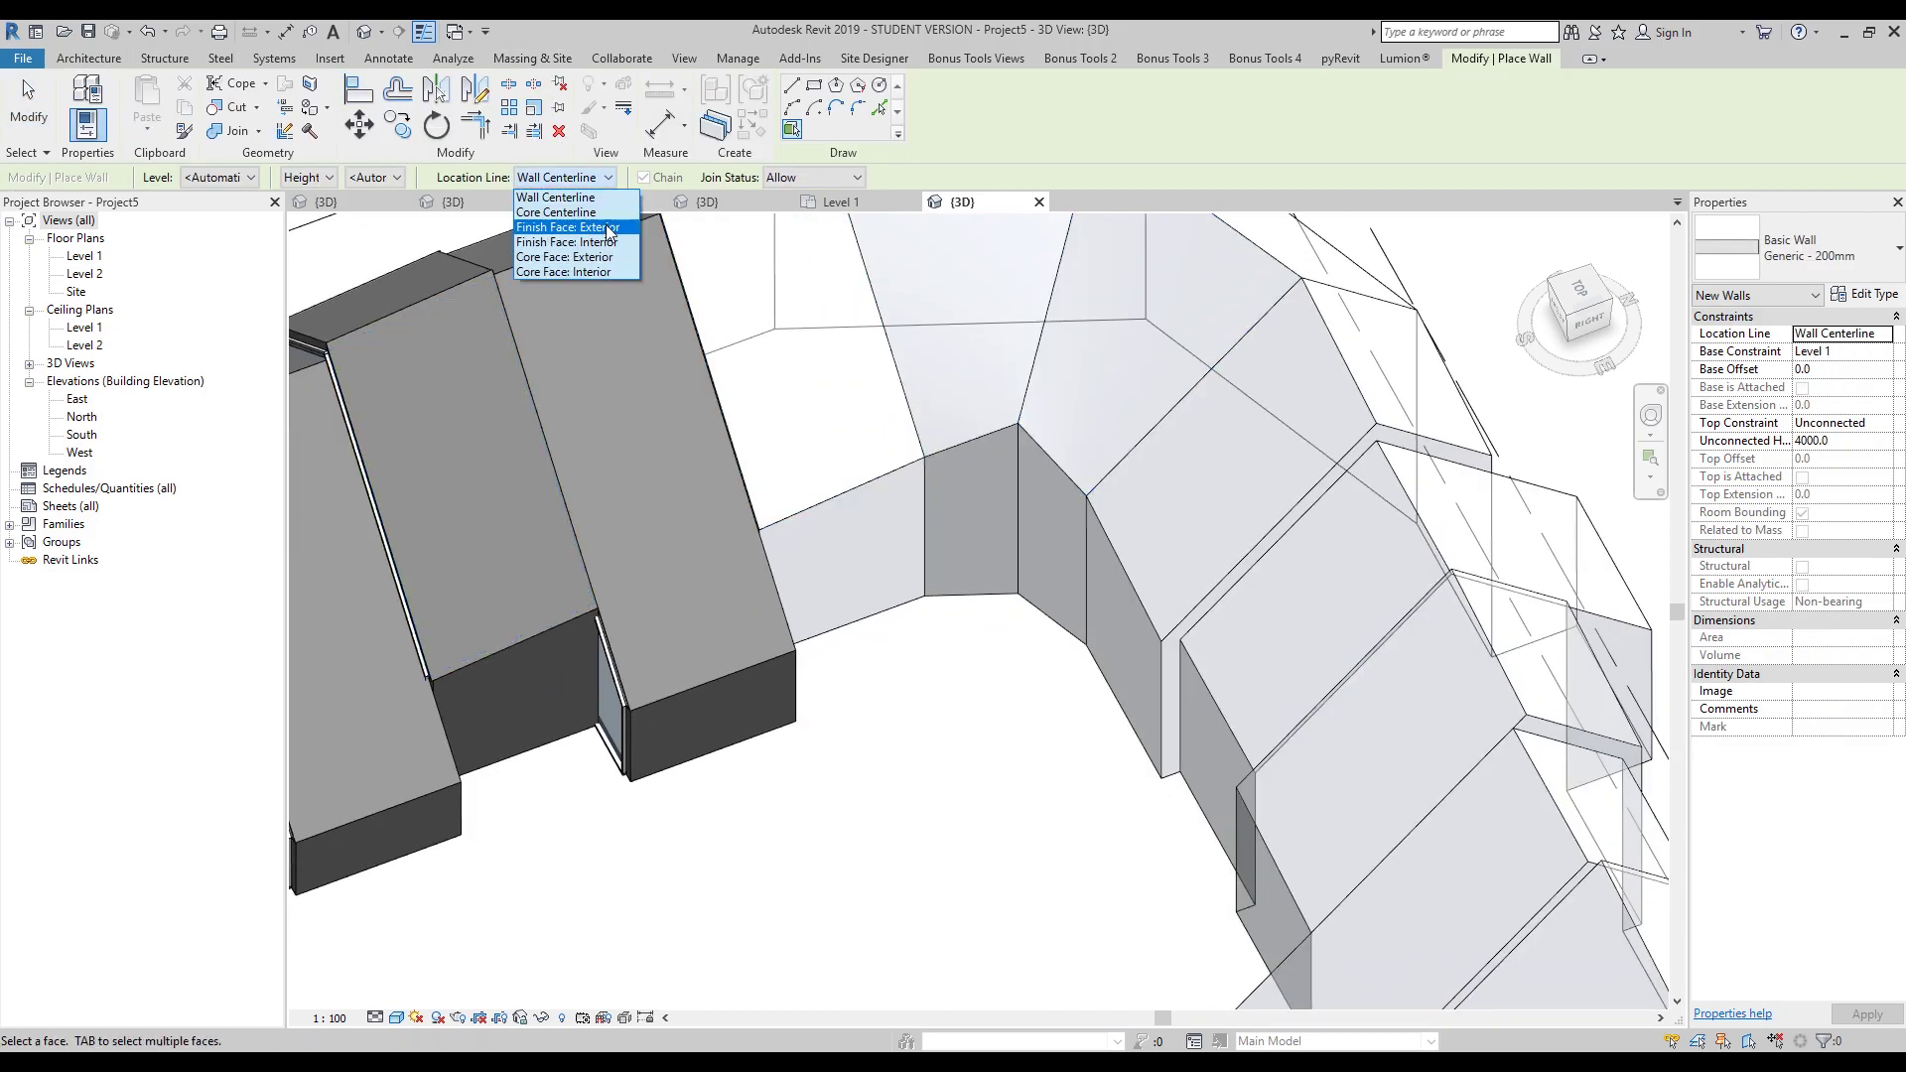
left_click(618, 243)
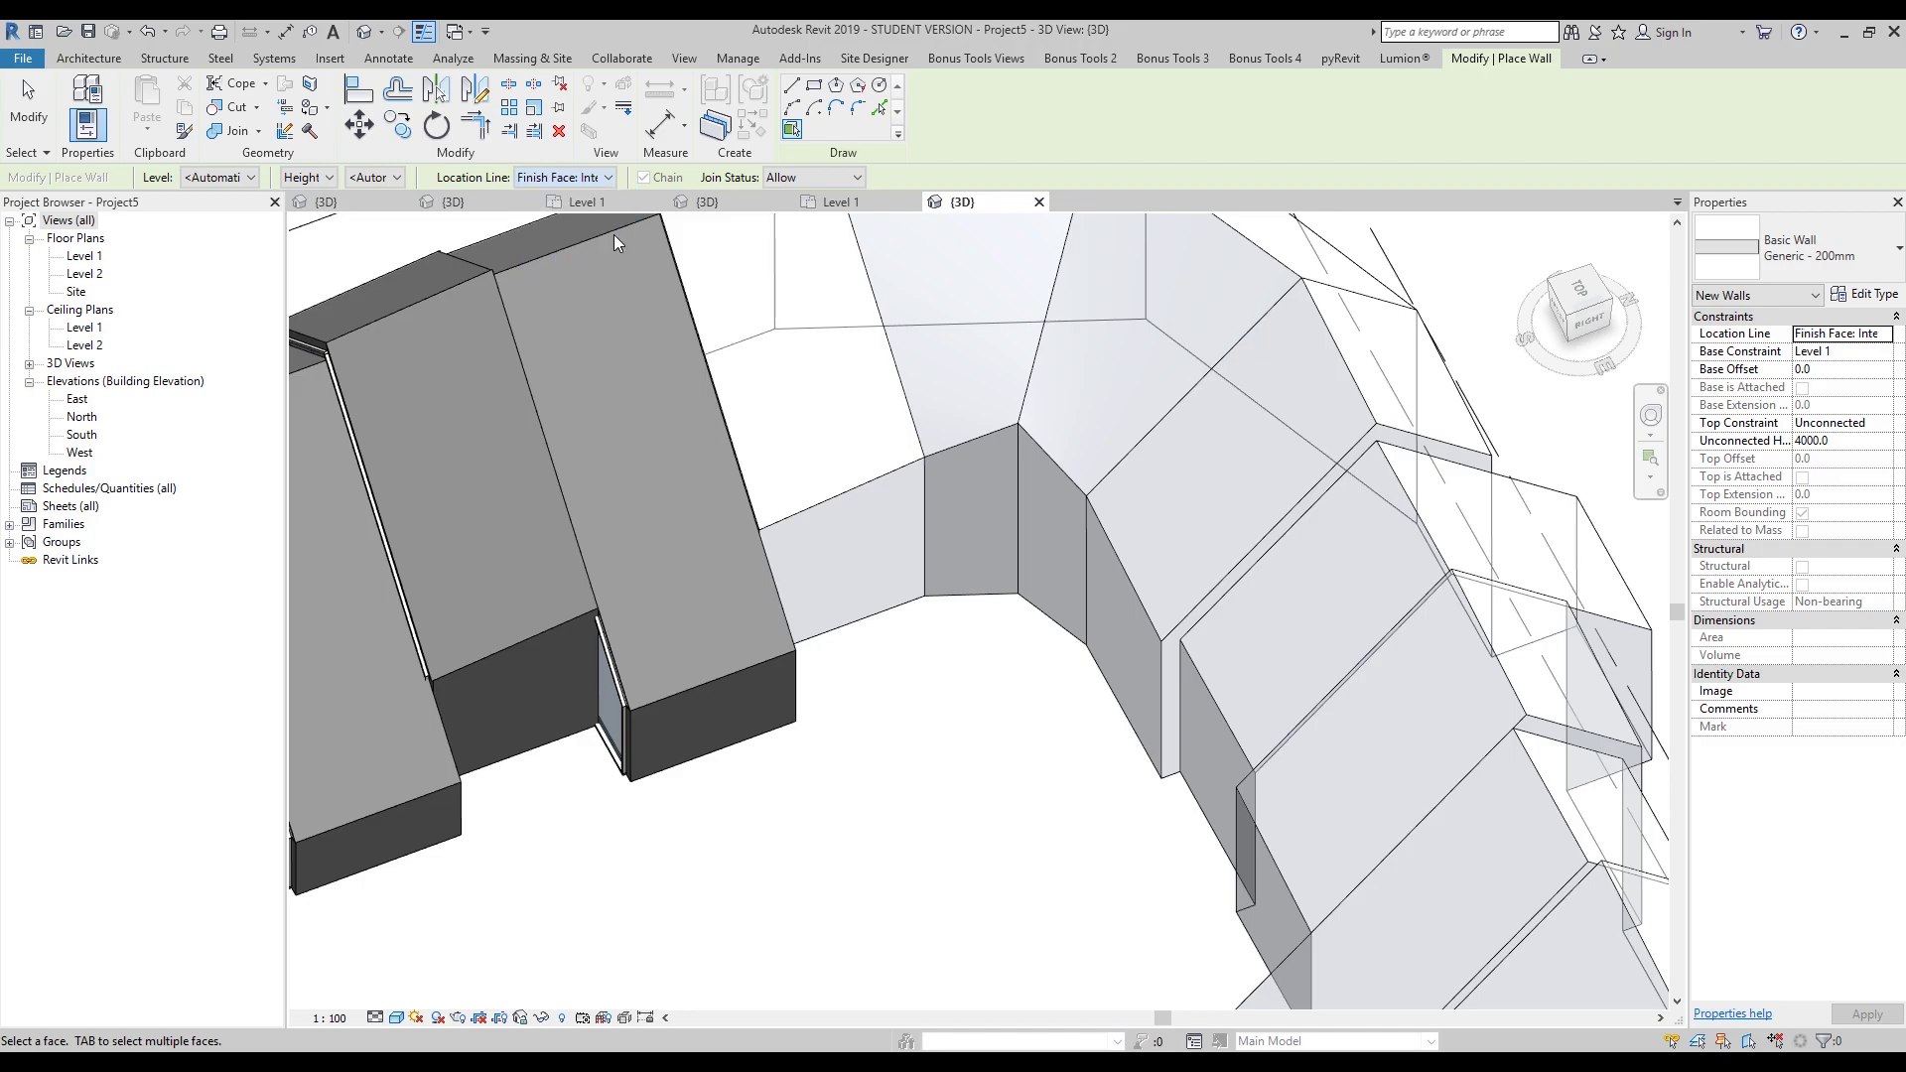
- Place Generic - 200mm walls on the four adjoining vertical mass faces along the inner side of the bend
middle_click_drag(923, 395, 987, 400)
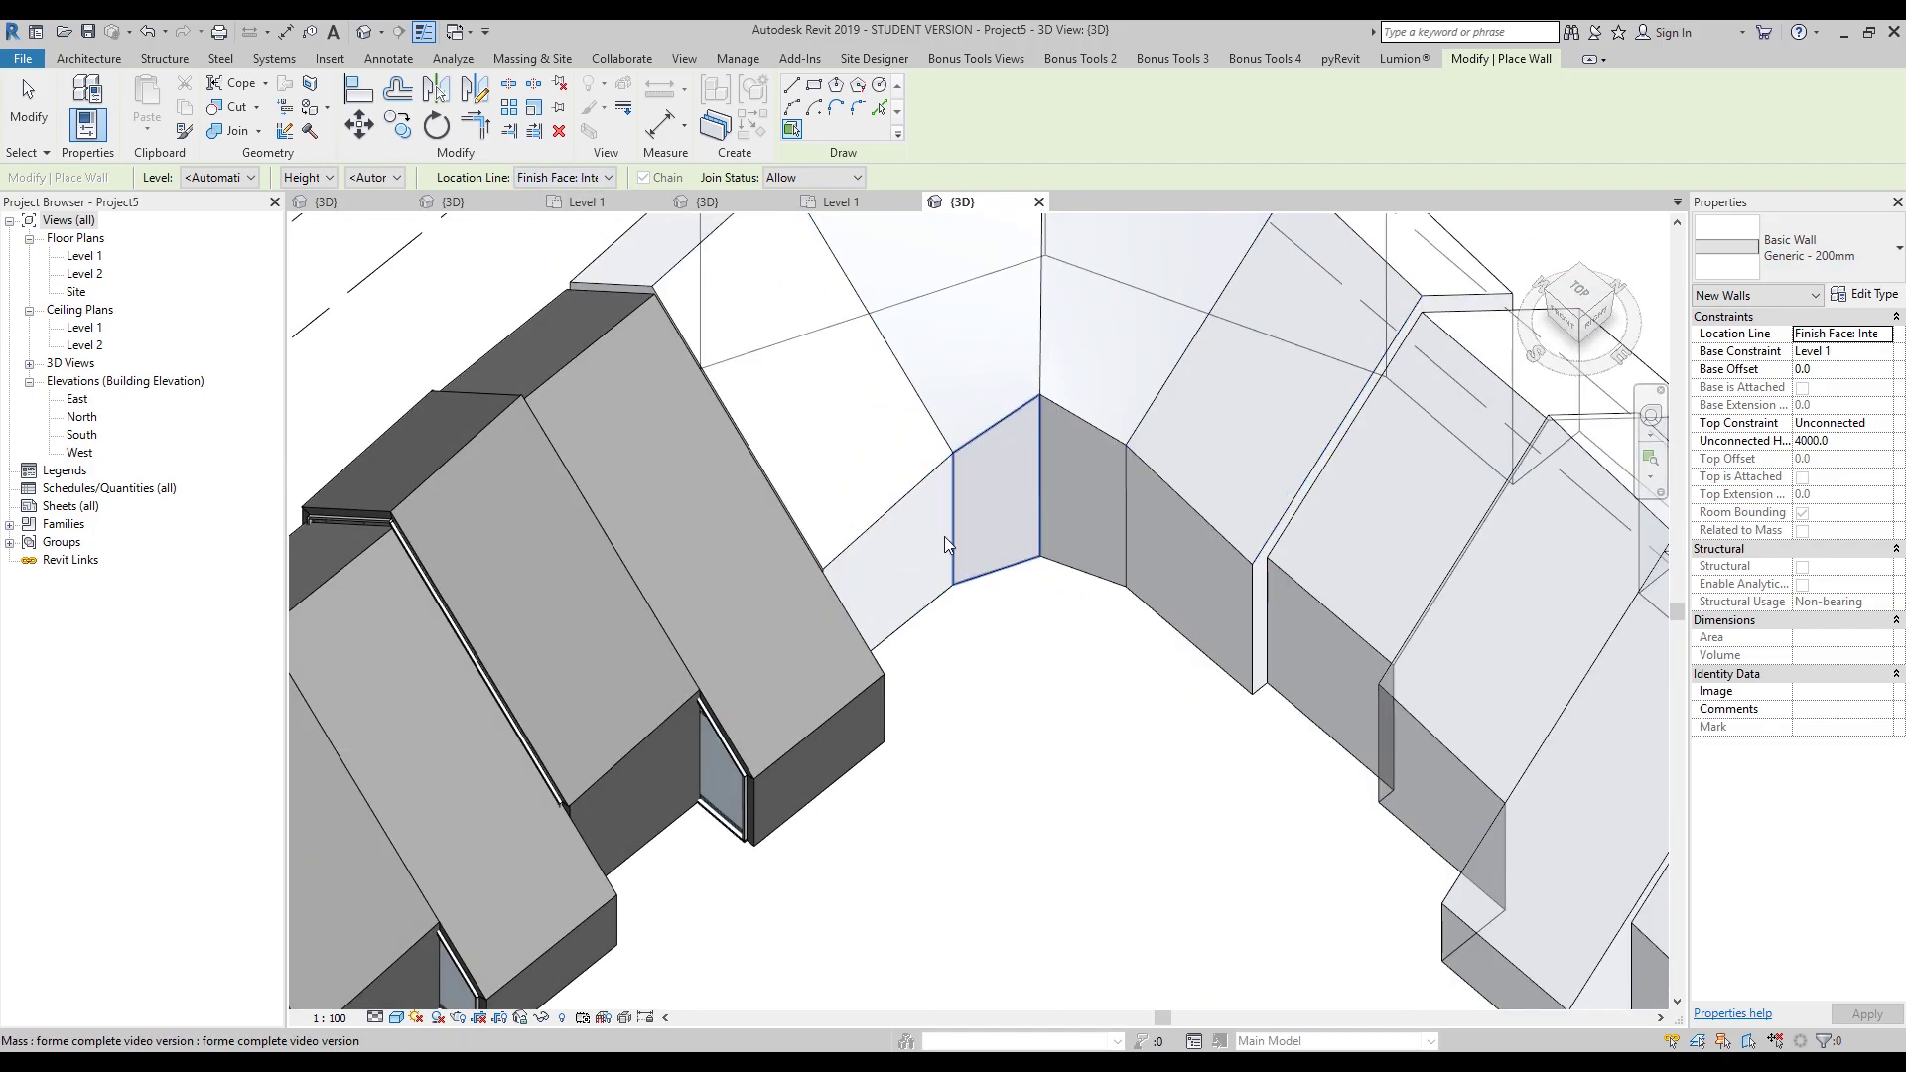
left_click(938, 536)
scroll(940, 510, "up", 2)
middle_click_drag(1021, 475, 901, 404)
scroll(926, 470, "up", 2)
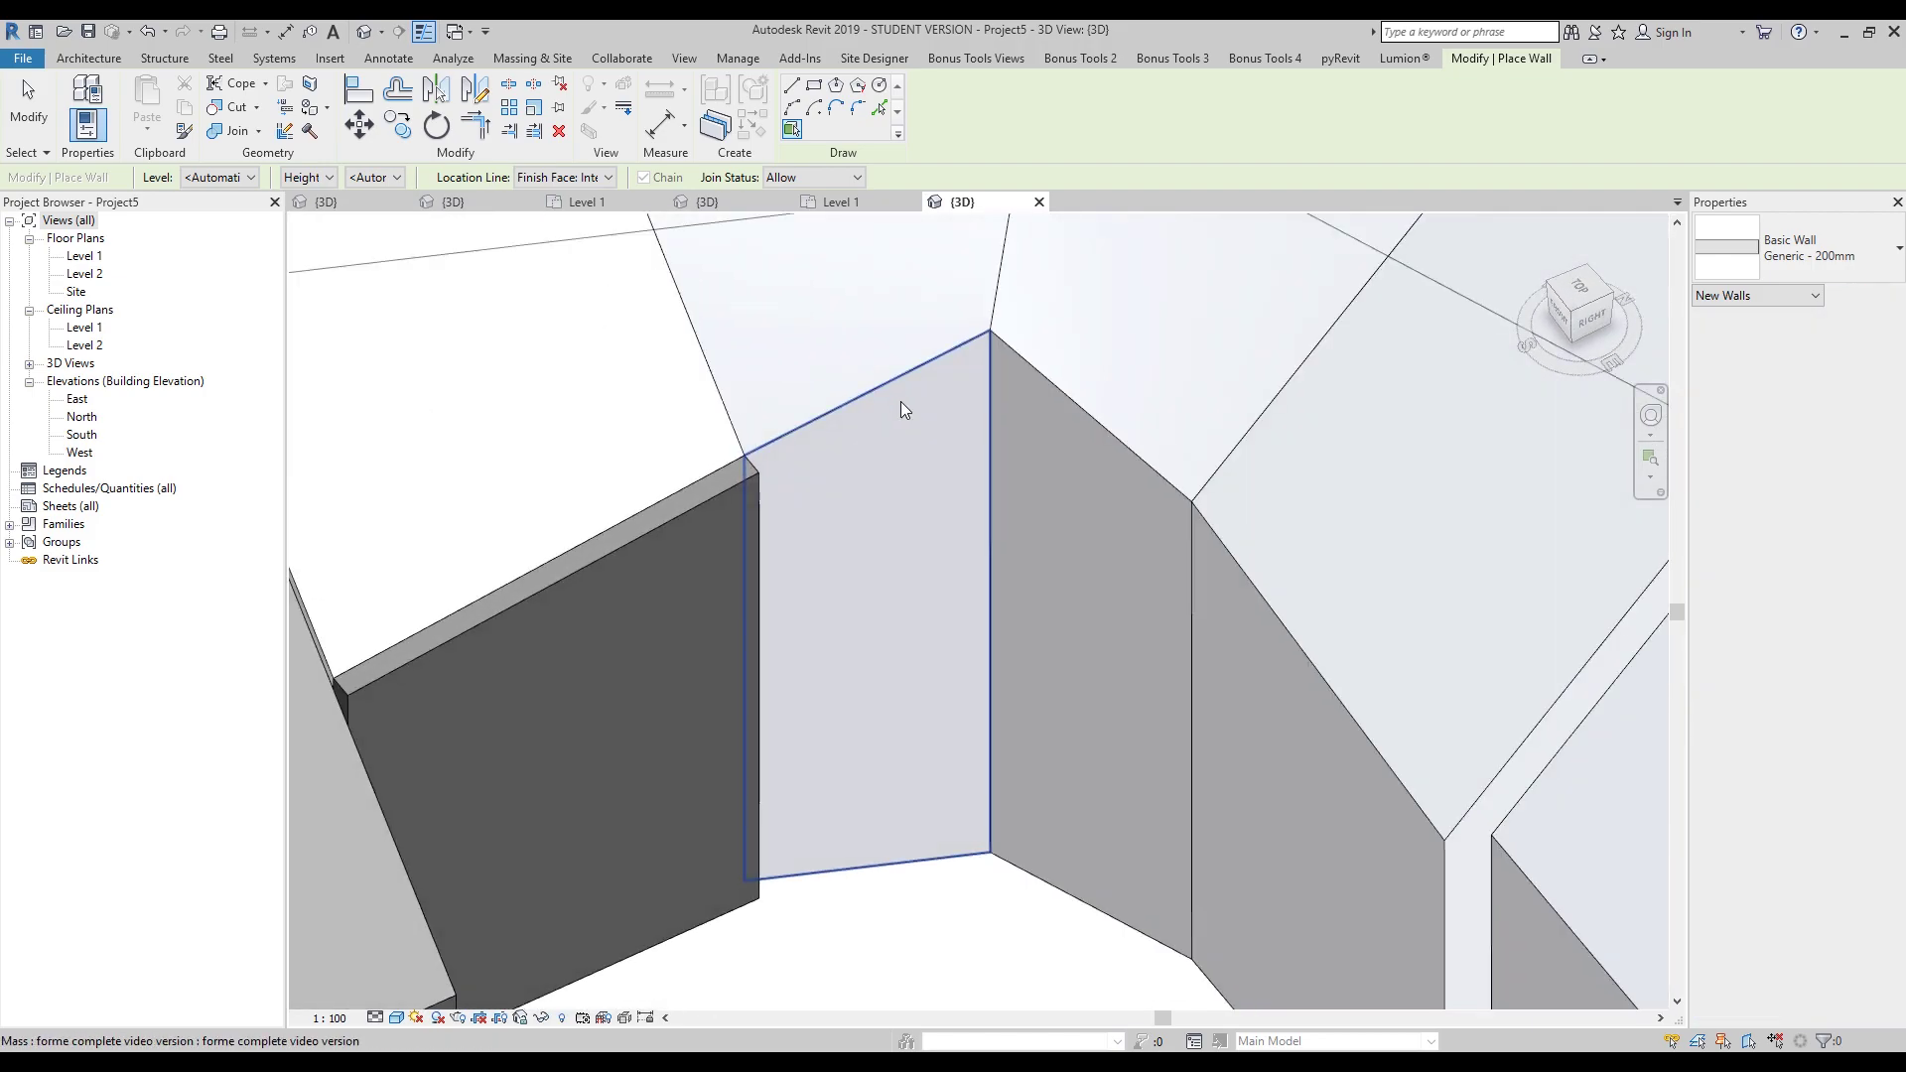
left_click(842, 545)
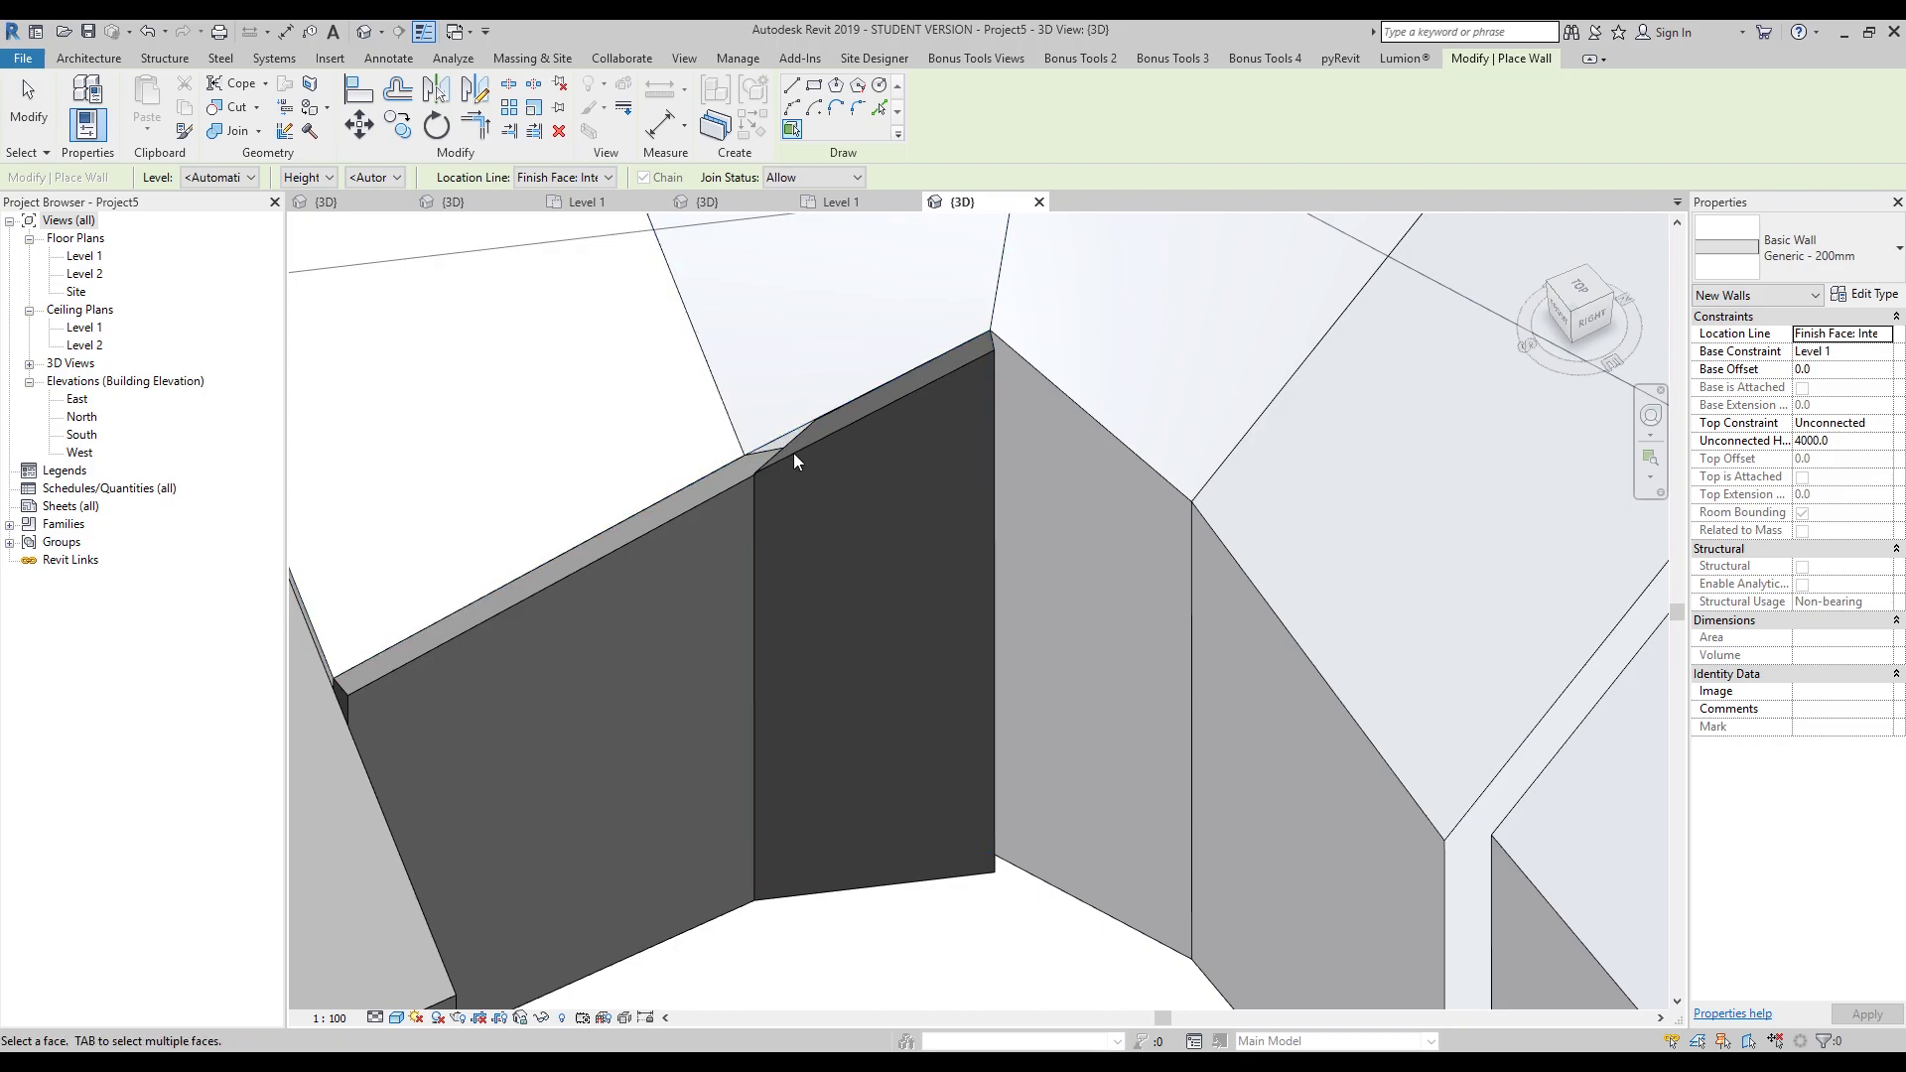
left_click(1025, 546)
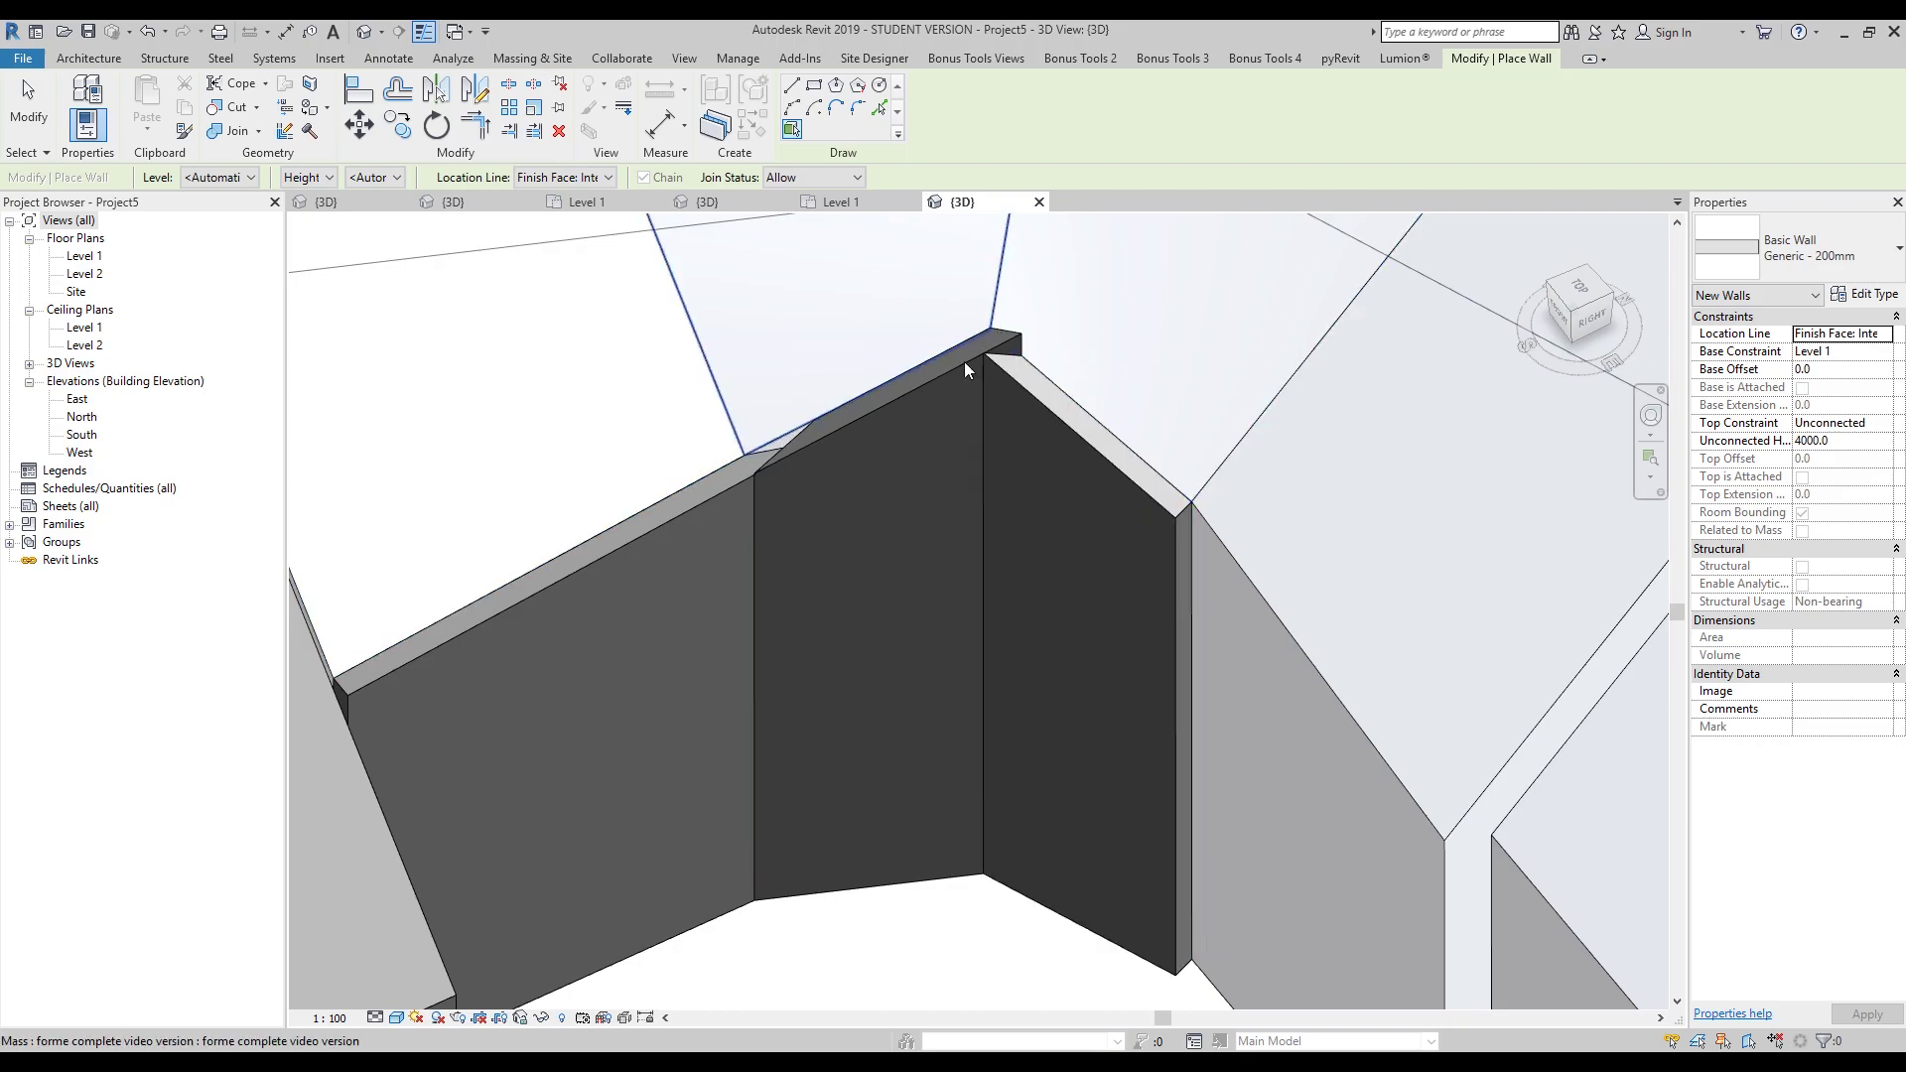
left_click(1281, 728)
middle_click_drag(1092, 526, 999, 728)
key("Escape")
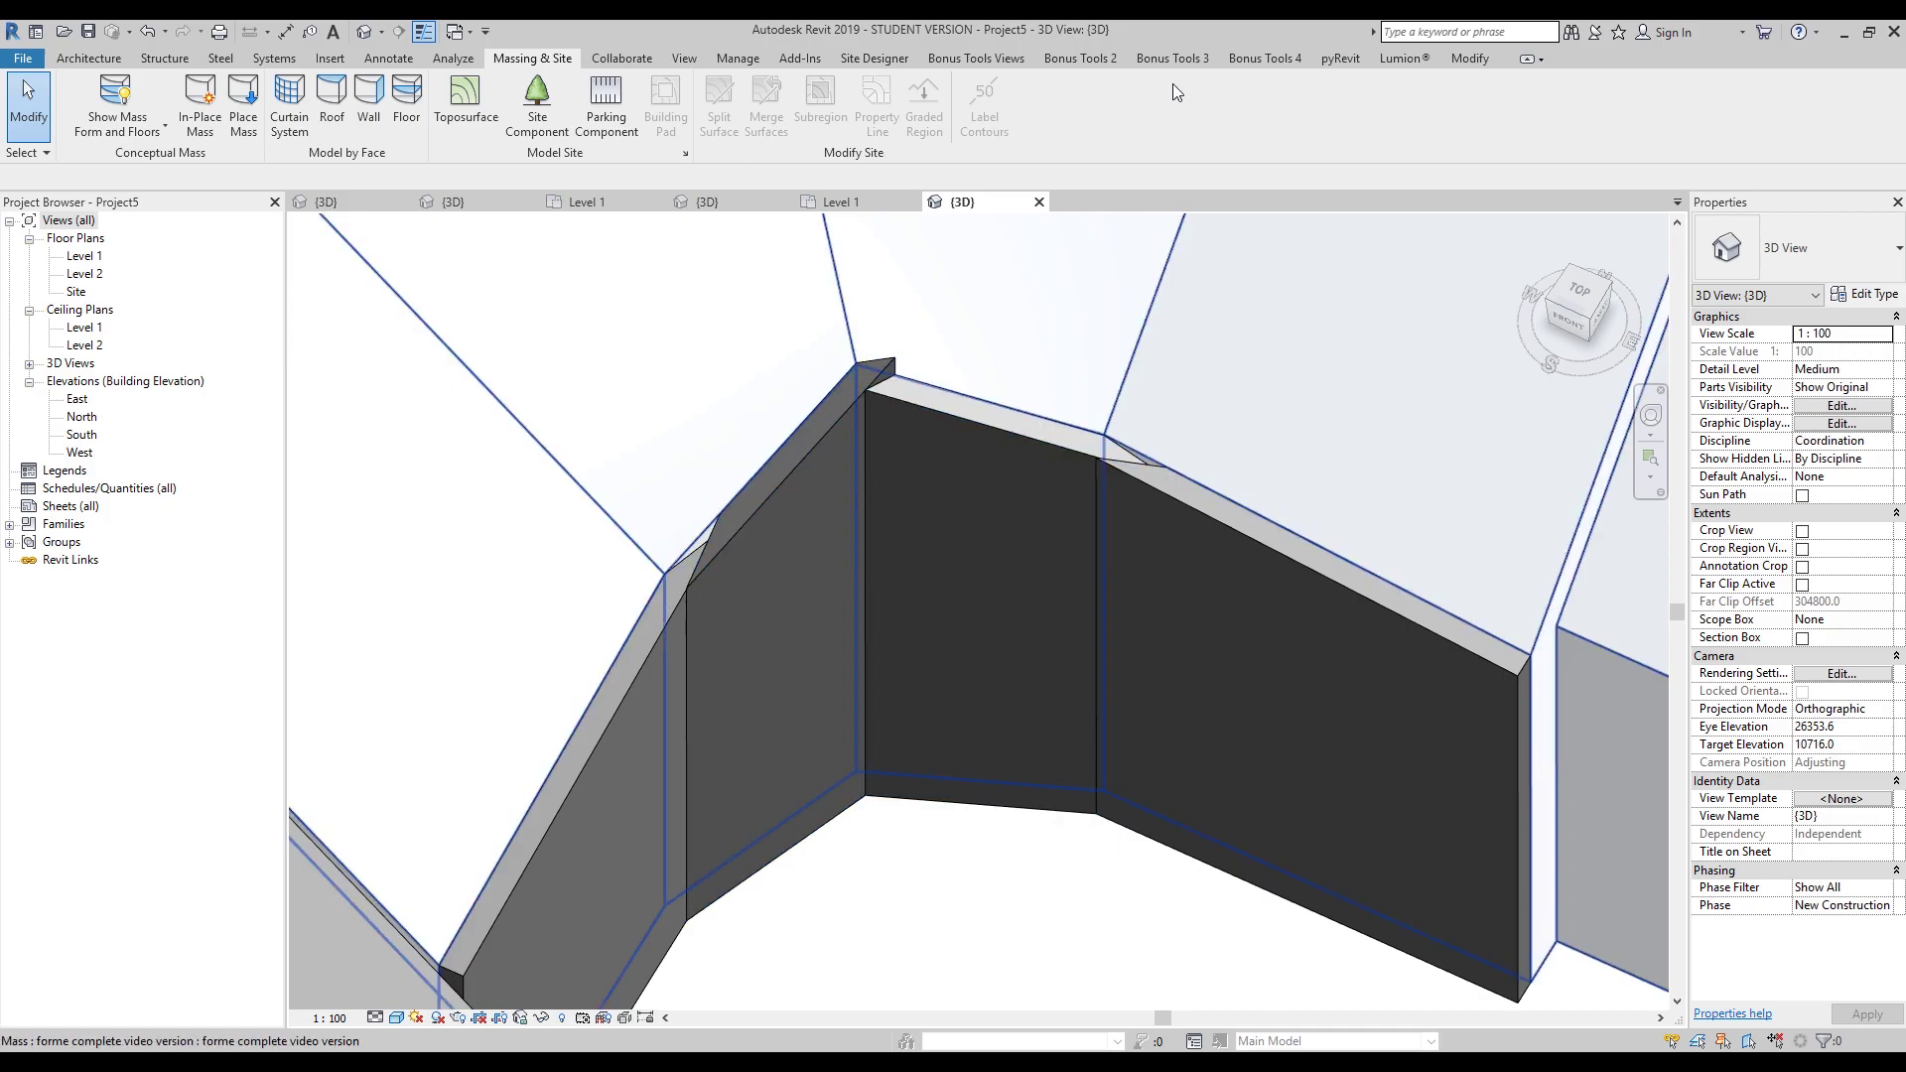
- Set the wall joins at the three inner corners of the bend to Miter
left_click(1469, 59)
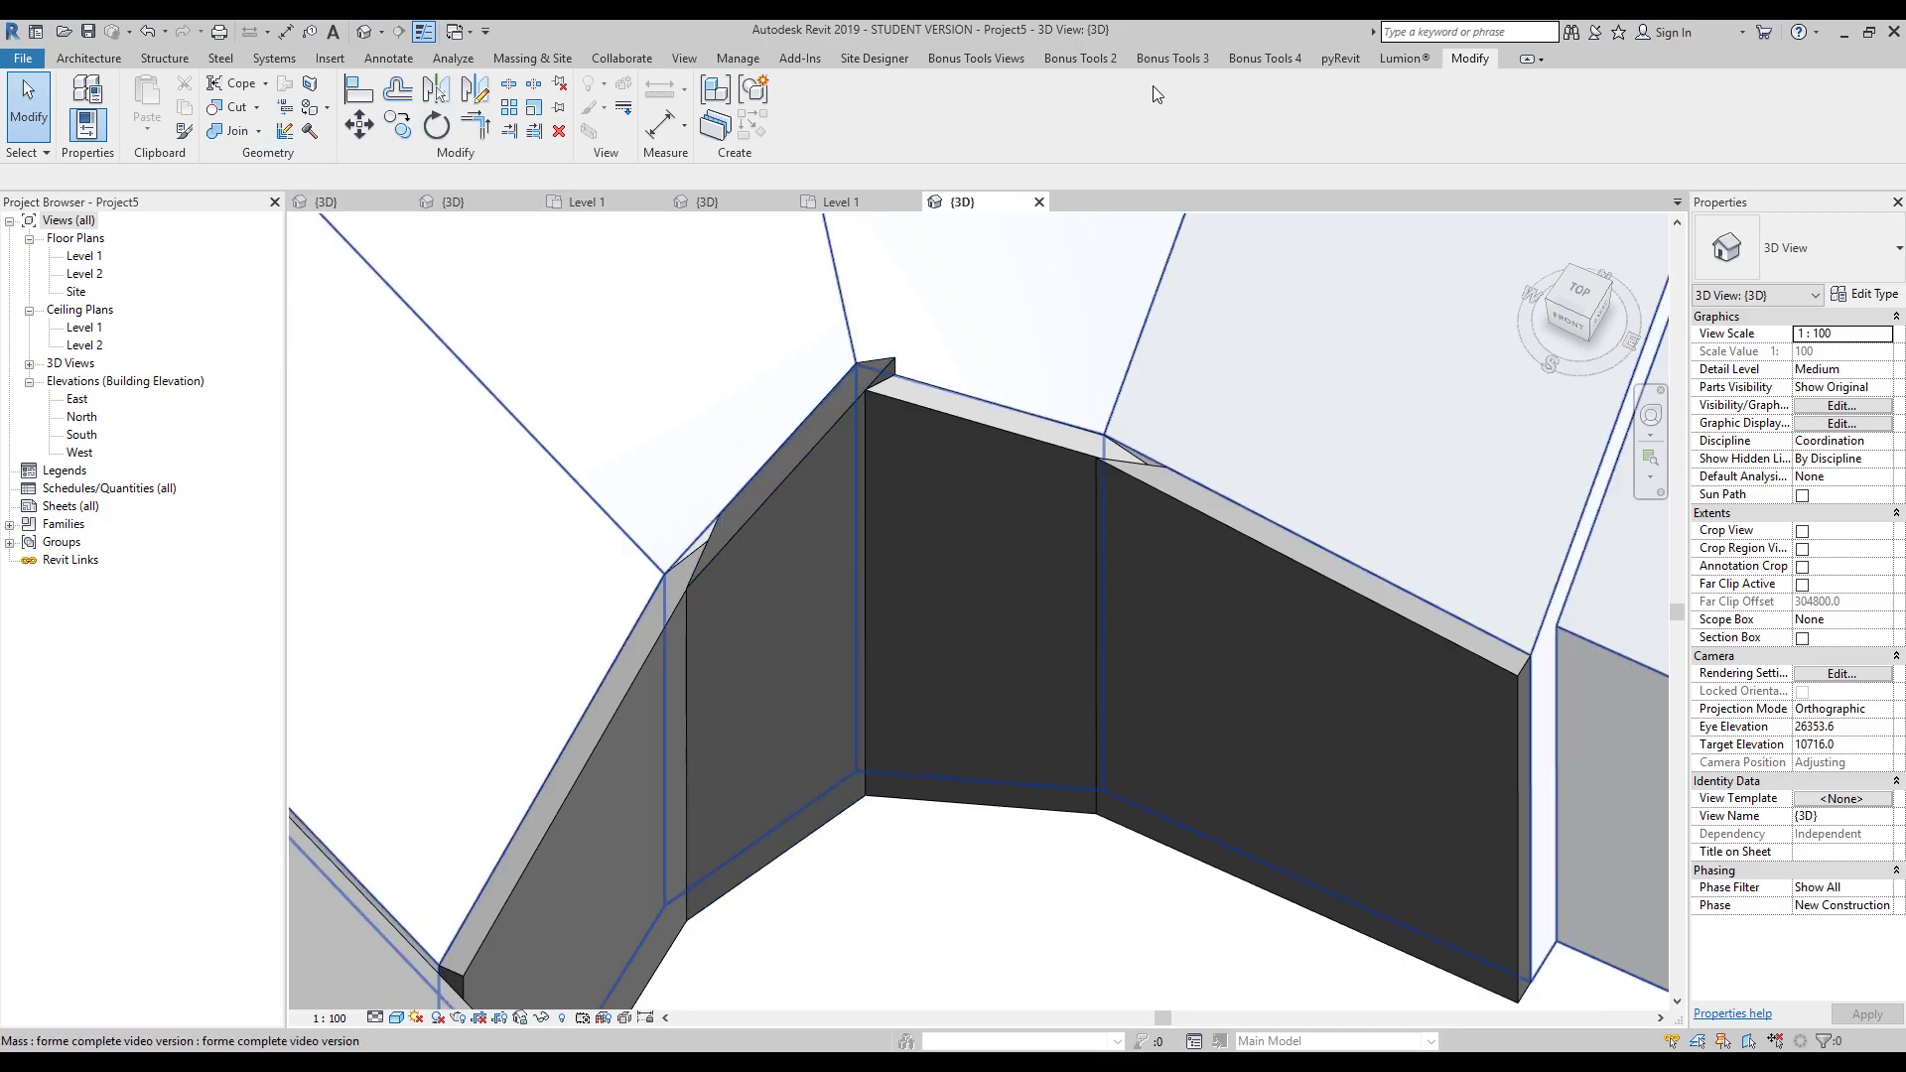
left_click(286, 134)
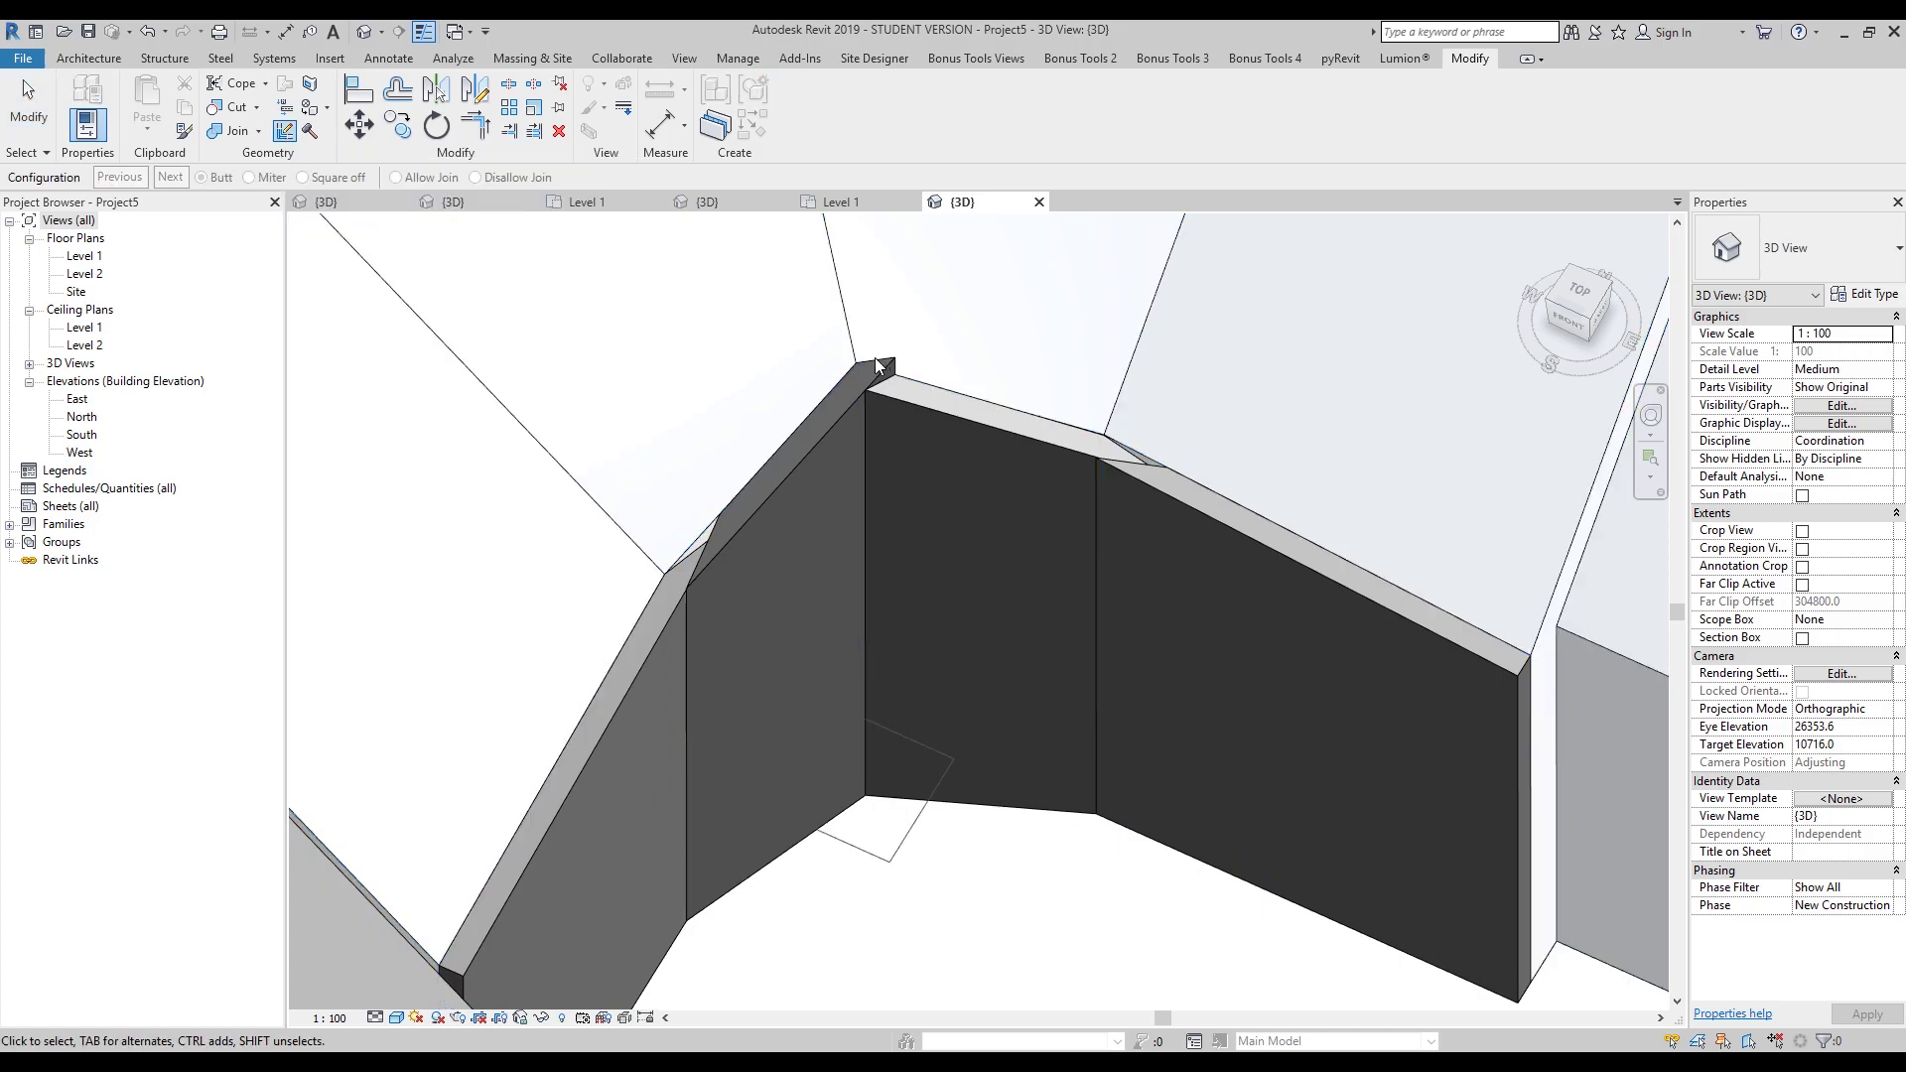
left_click(868, 811)
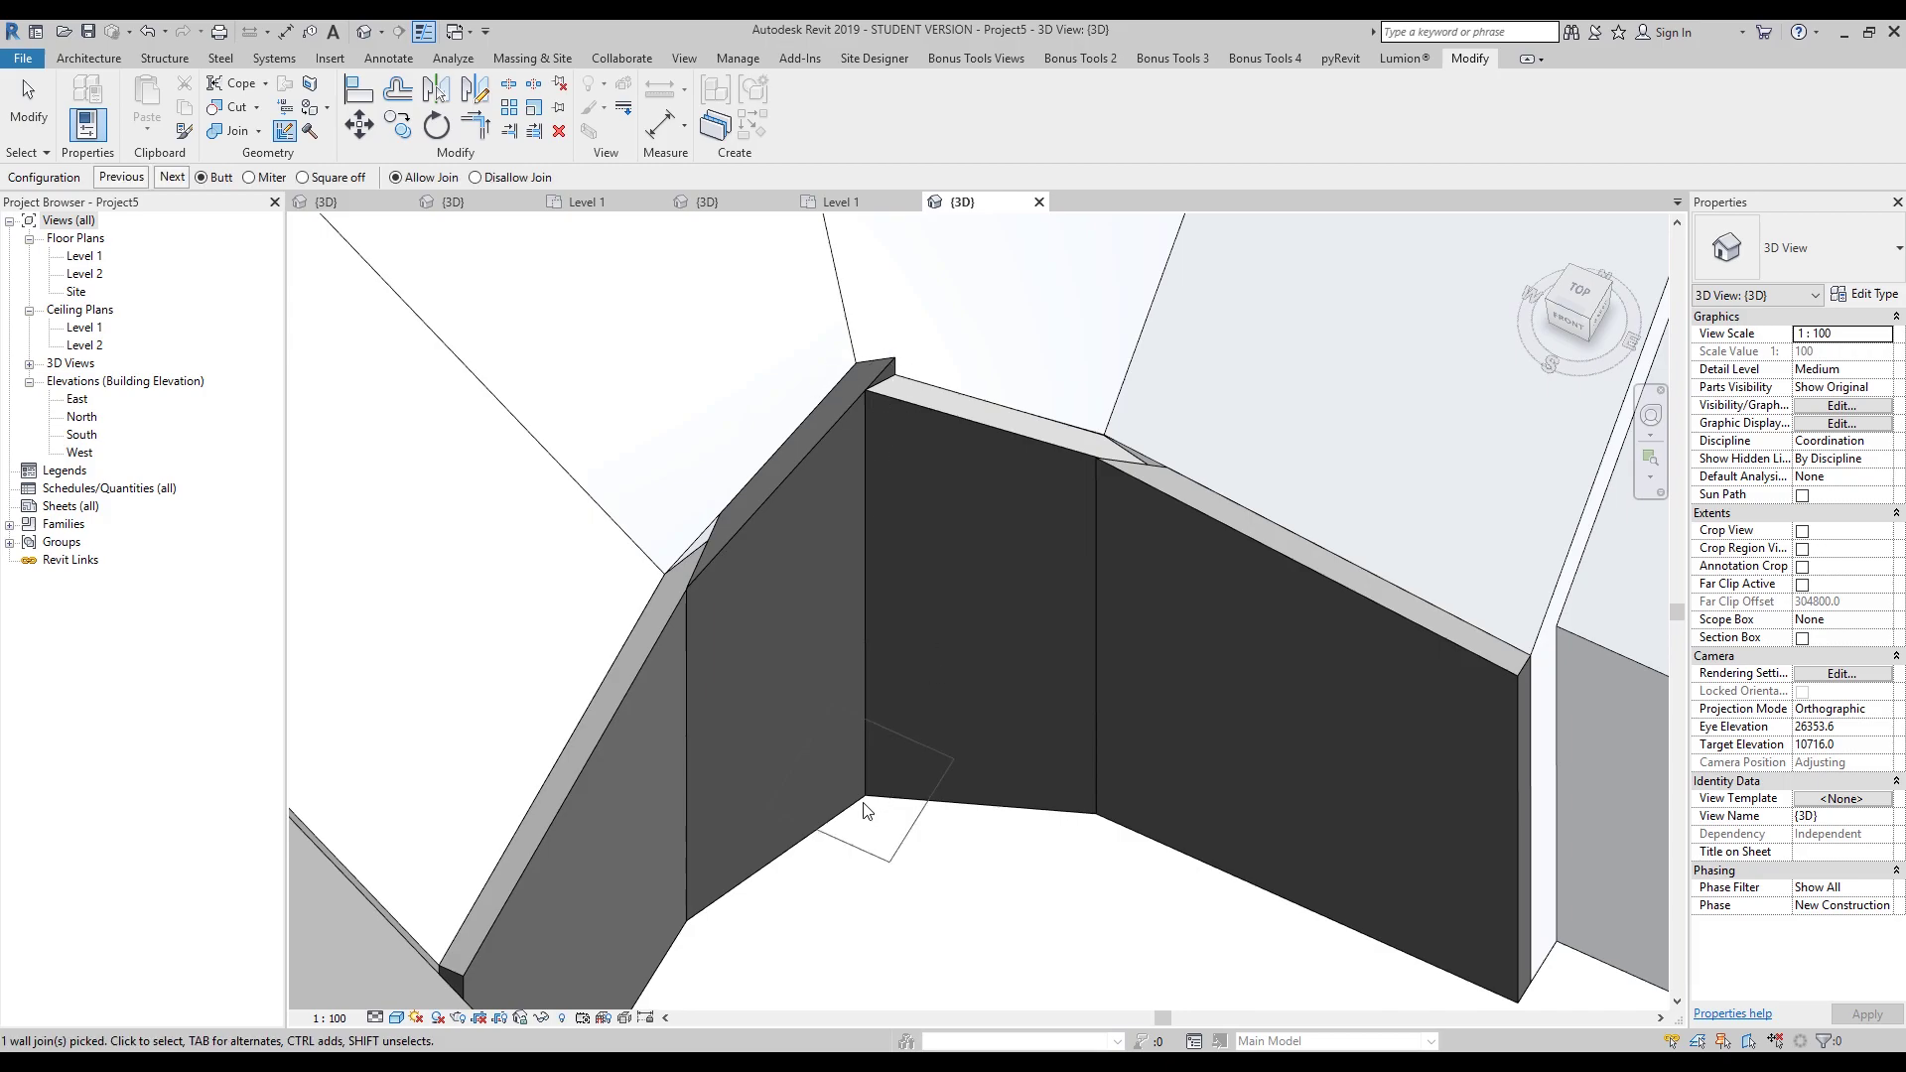
left_click(251, 178)
left_click(1117, 819)
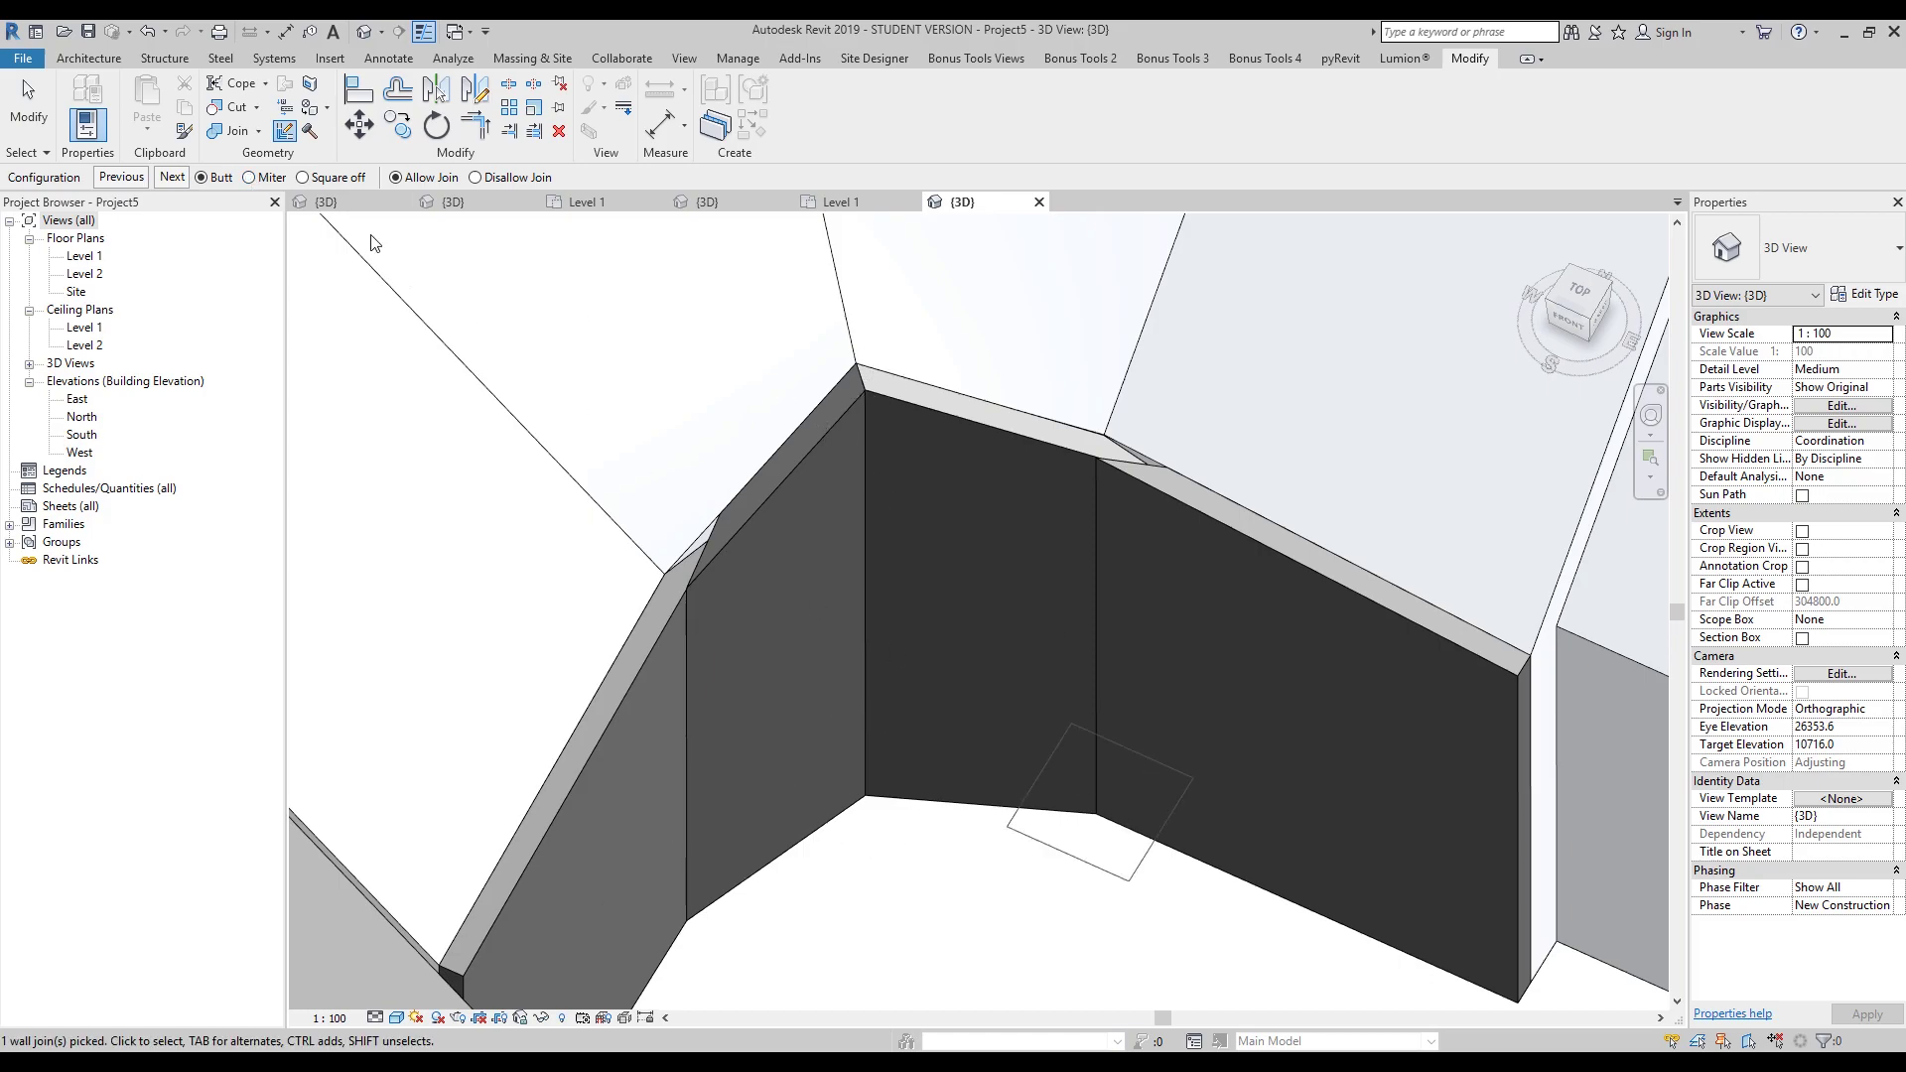
left_click(255, 178)
left_click(675, 910)
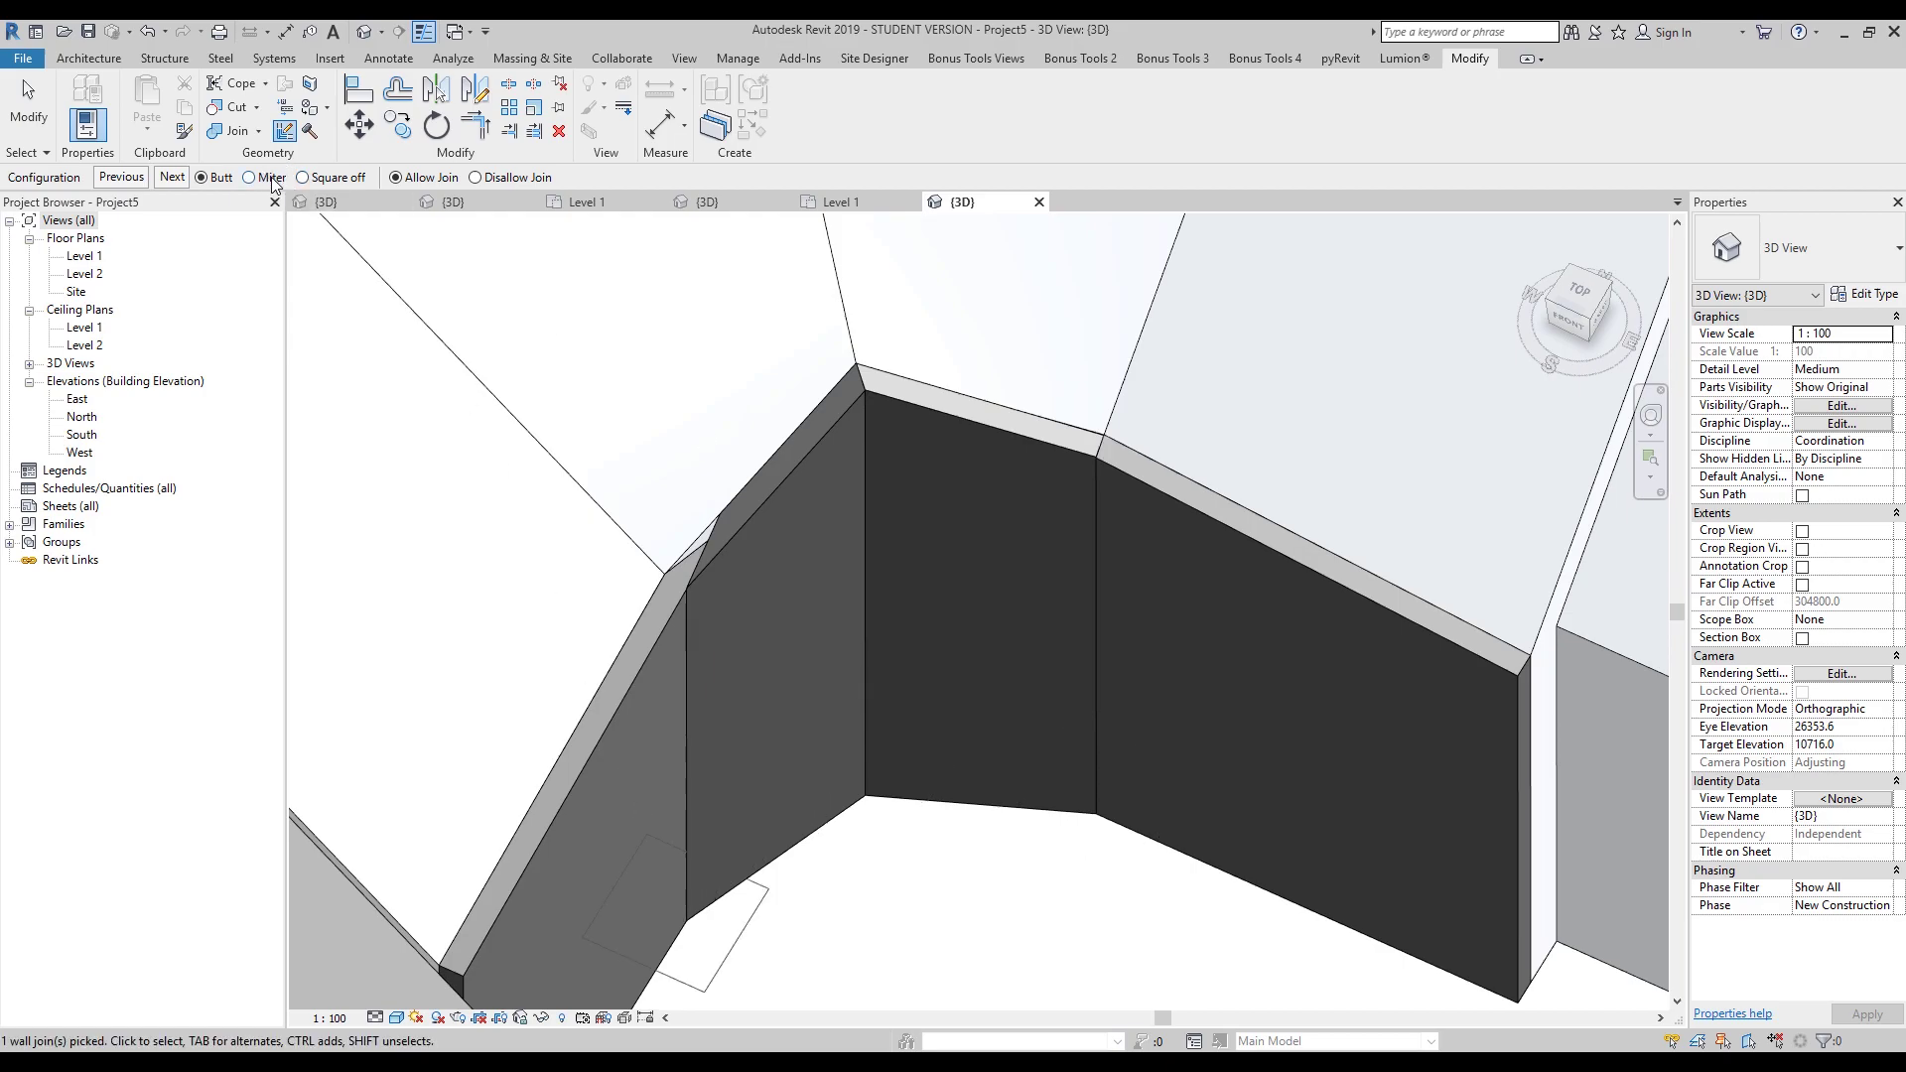
key("Escape")
- Place Generic - 200mm walls by face on the four outer mass faces of the bend, unjoining the conflicting elements
scroll(950, 884, "down", 2)
middle_click_drag(986, 864, 621, 720, "shift")
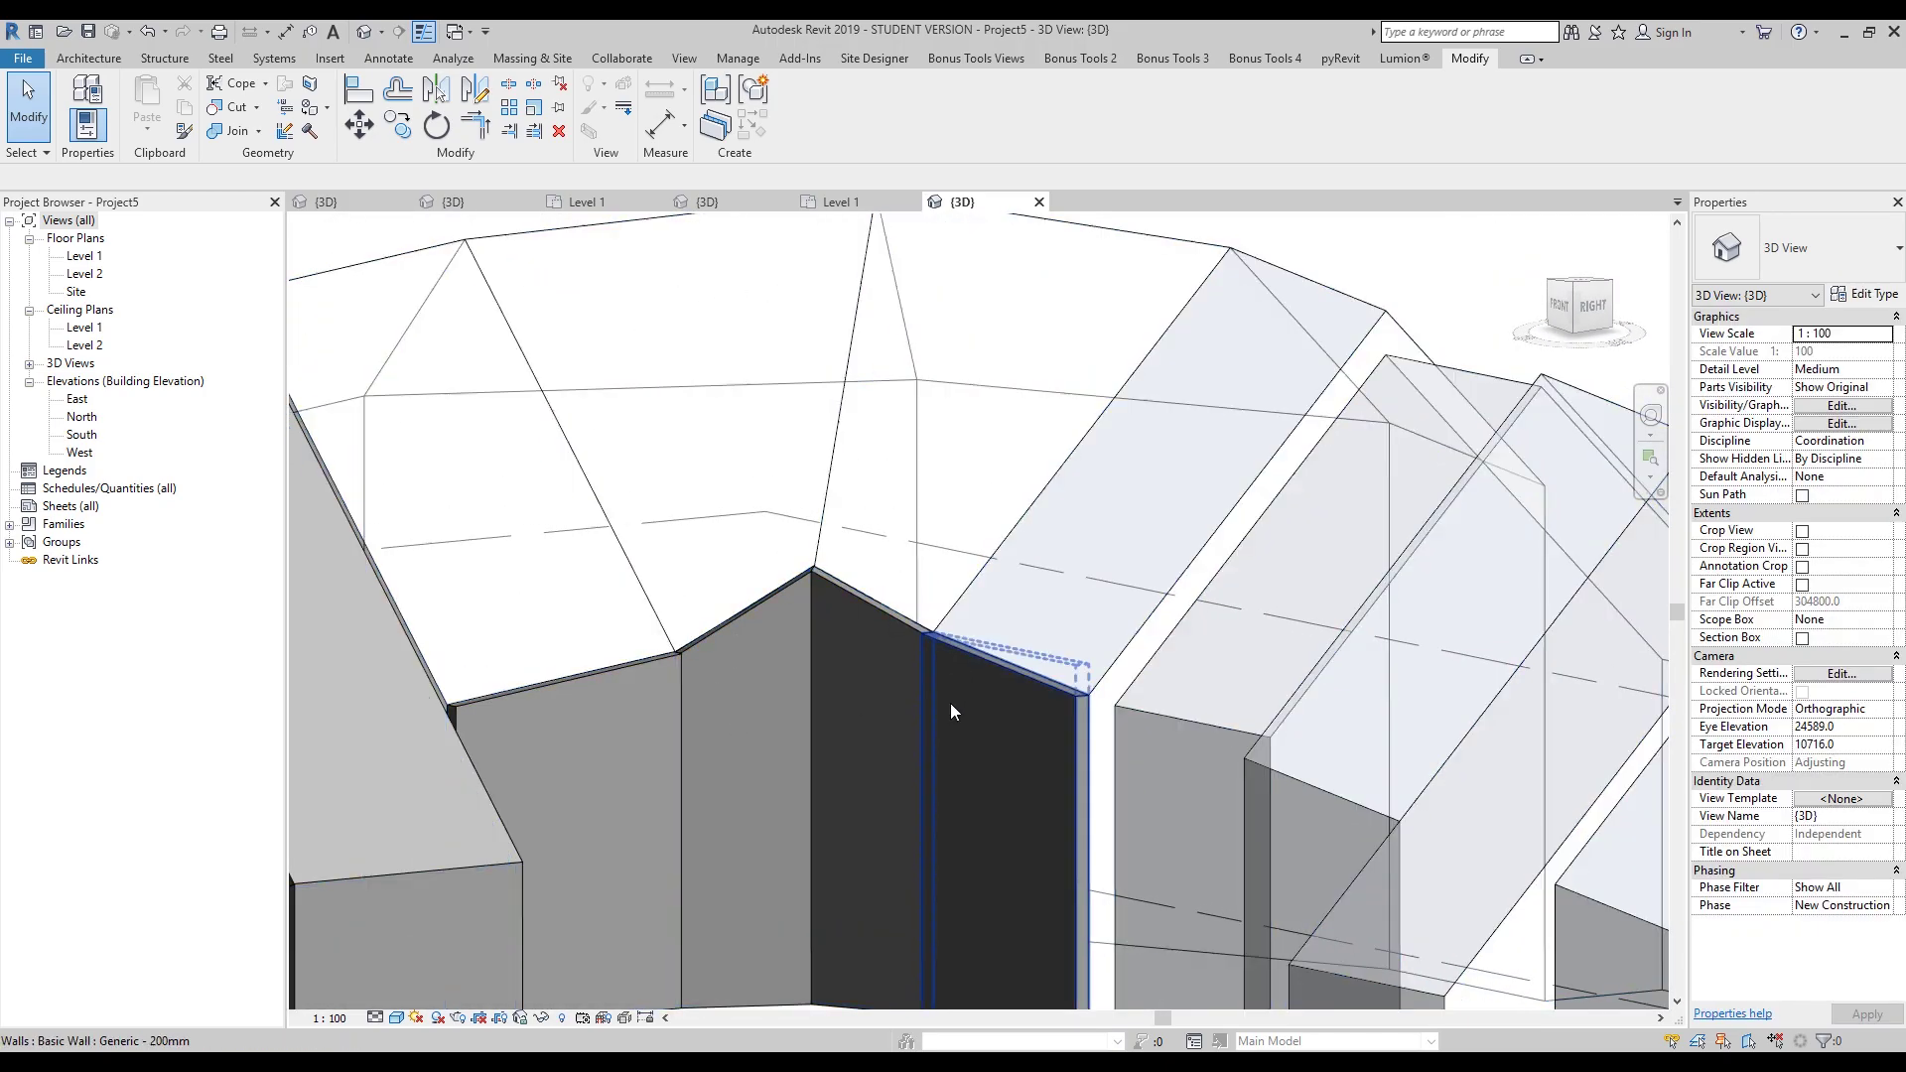
middle_click_drag(796, 676, 814, 770, "shift")
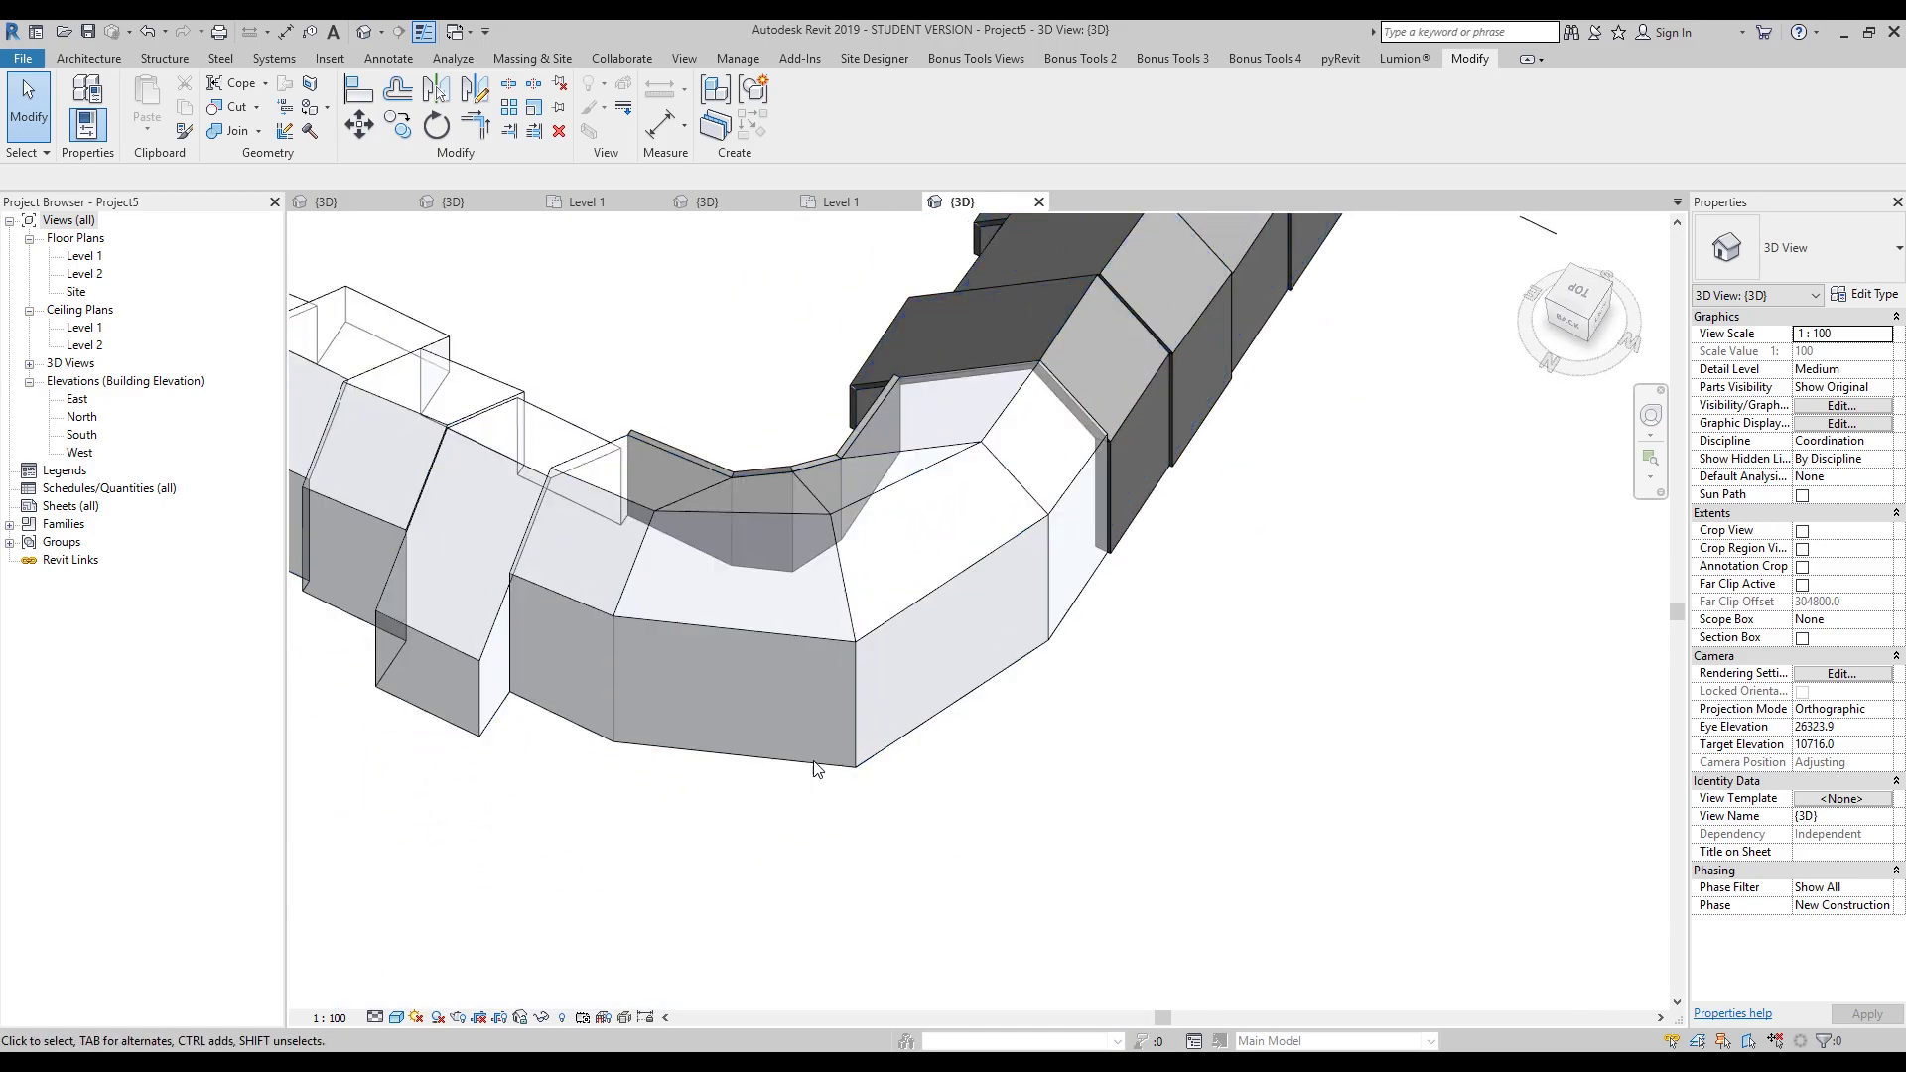
left_click(748, 59)
left_click(532, 58)
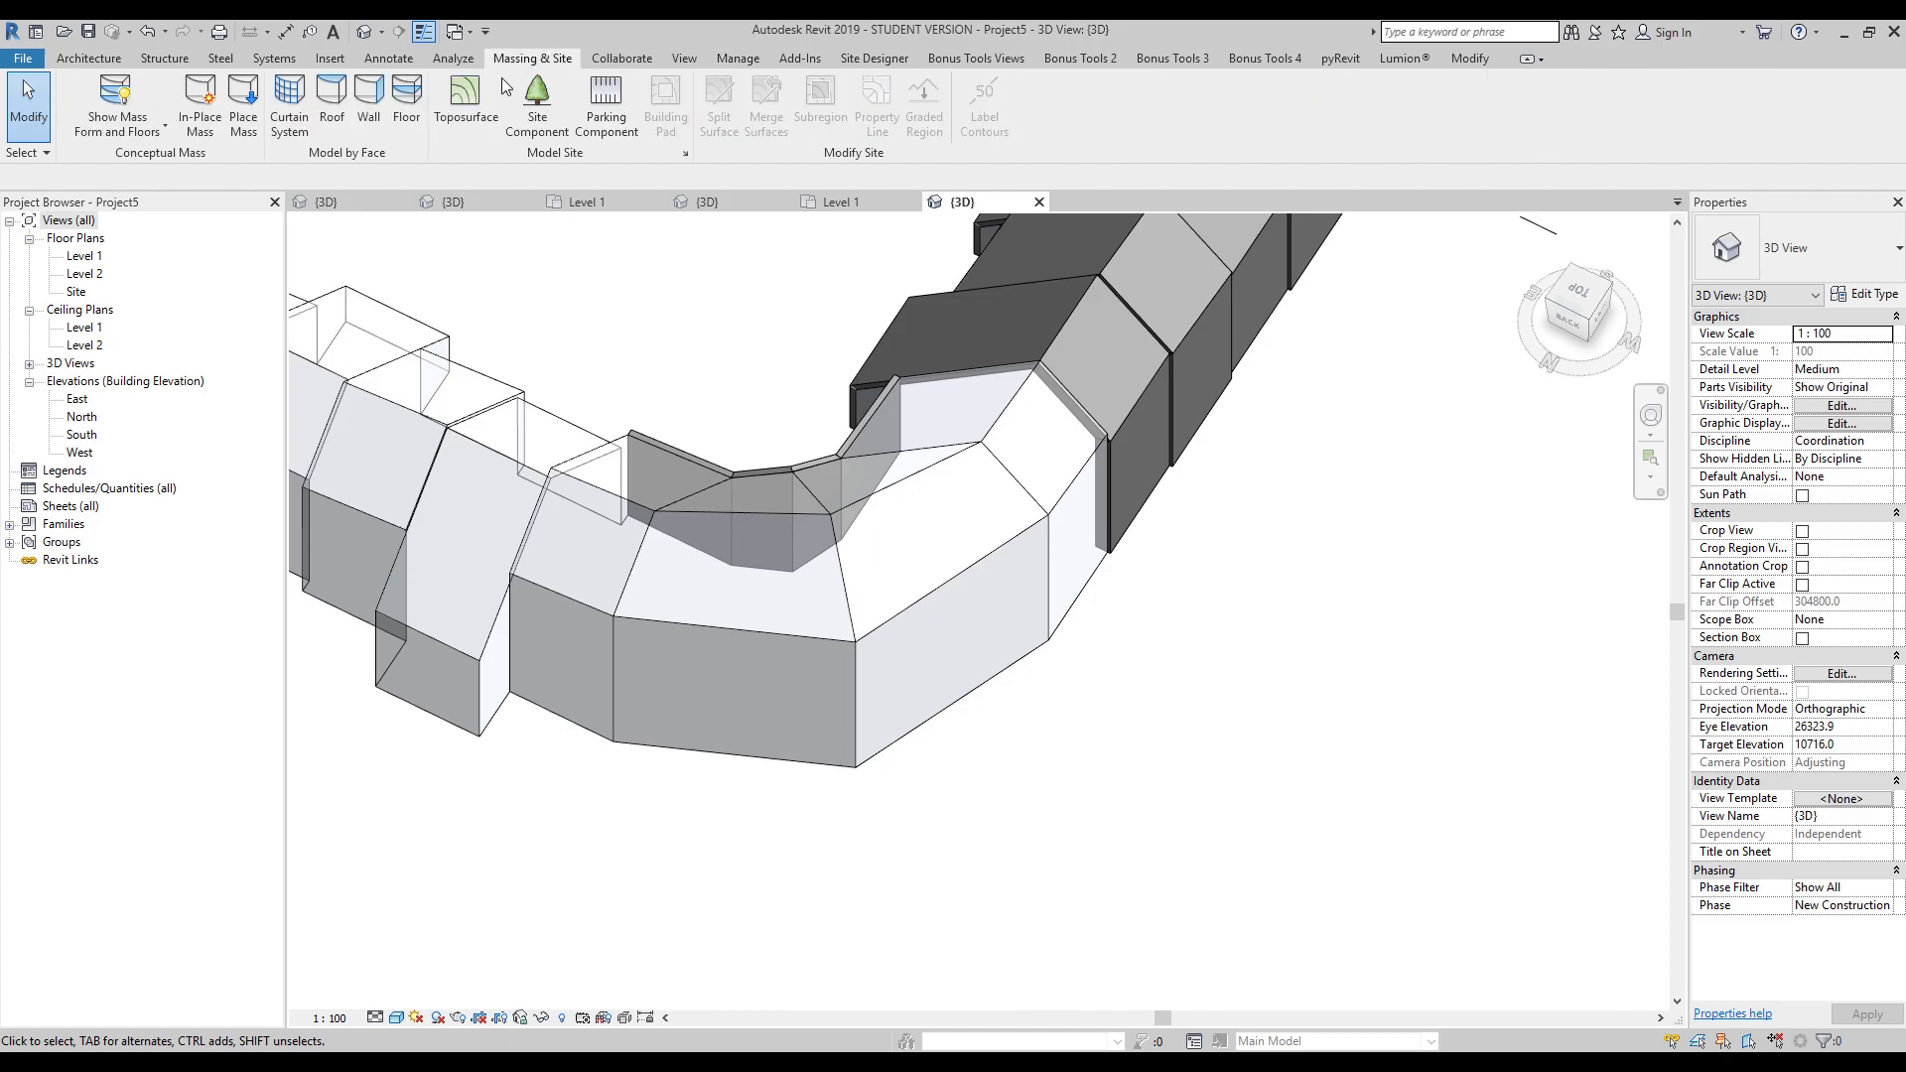
left_click(368, 96)
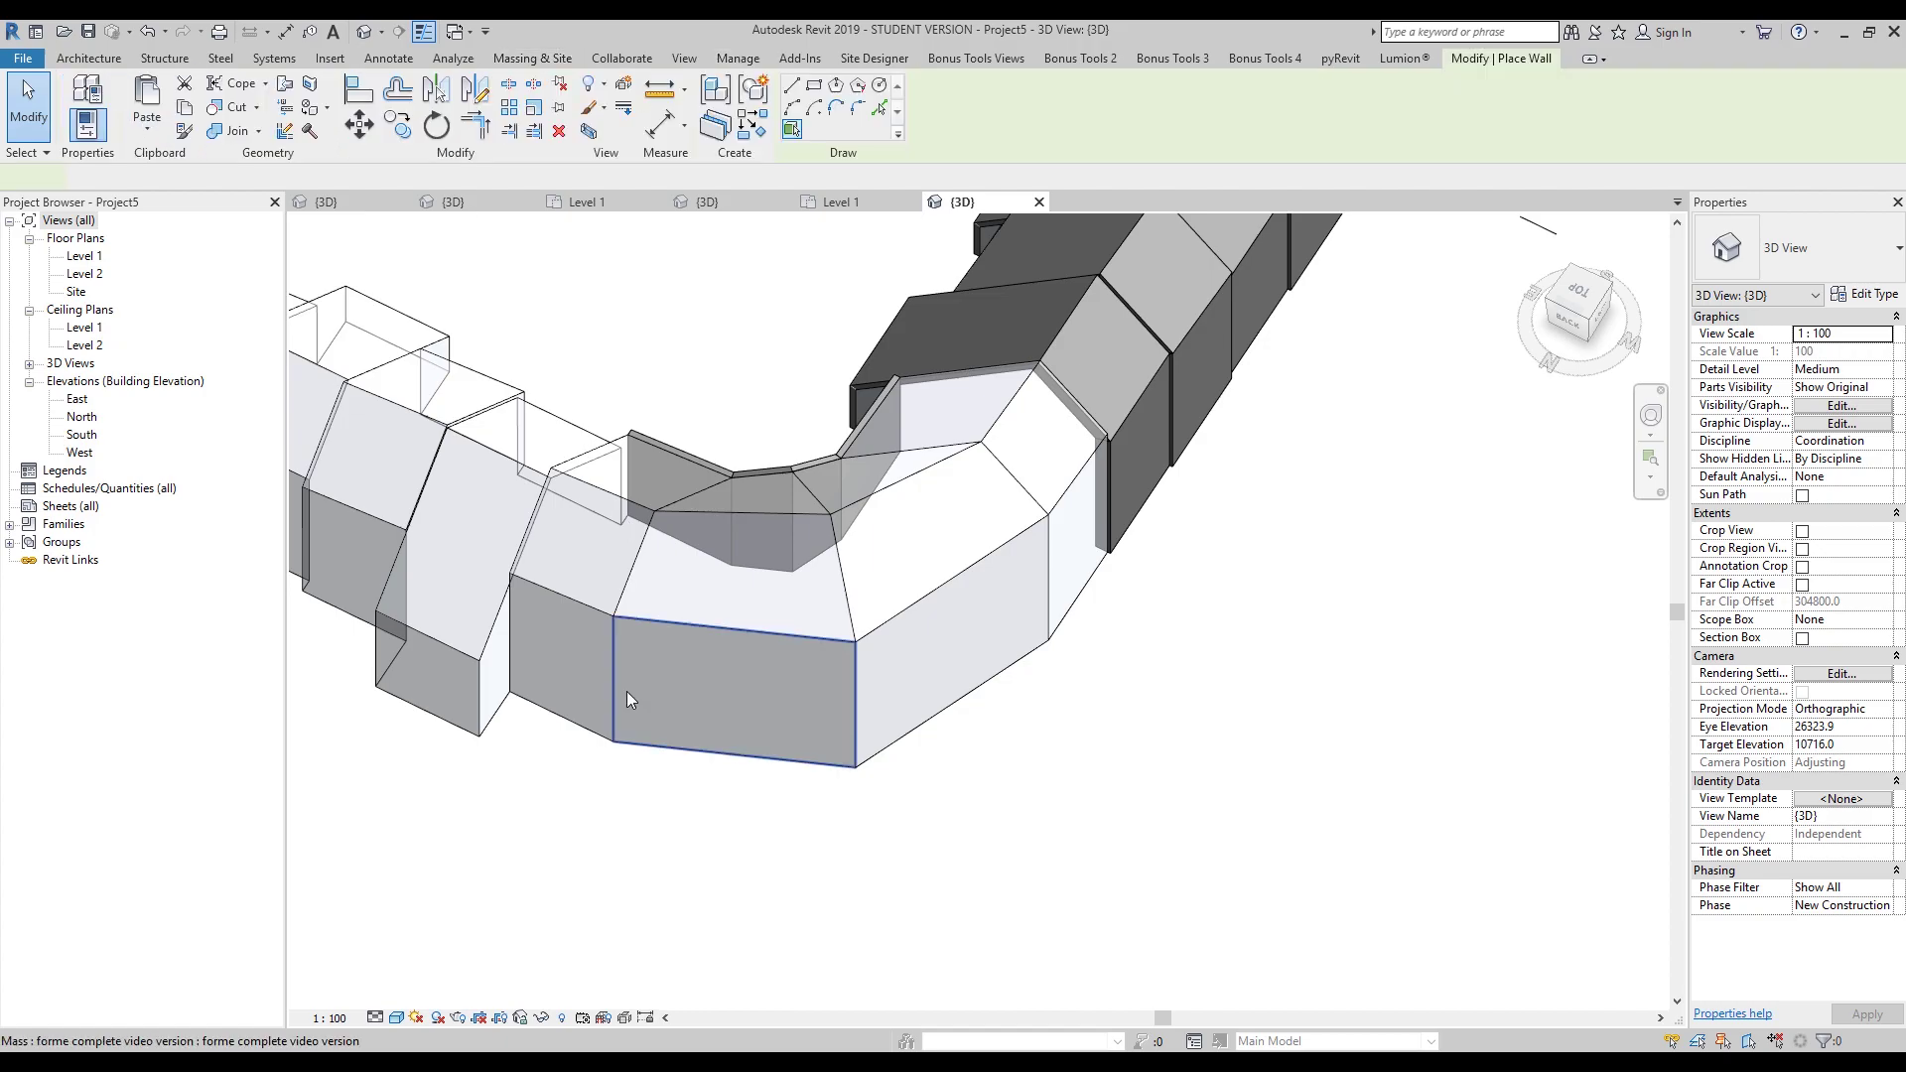
left_click(569, 701)
left_click(914, 650)
left_click(1080, 526)
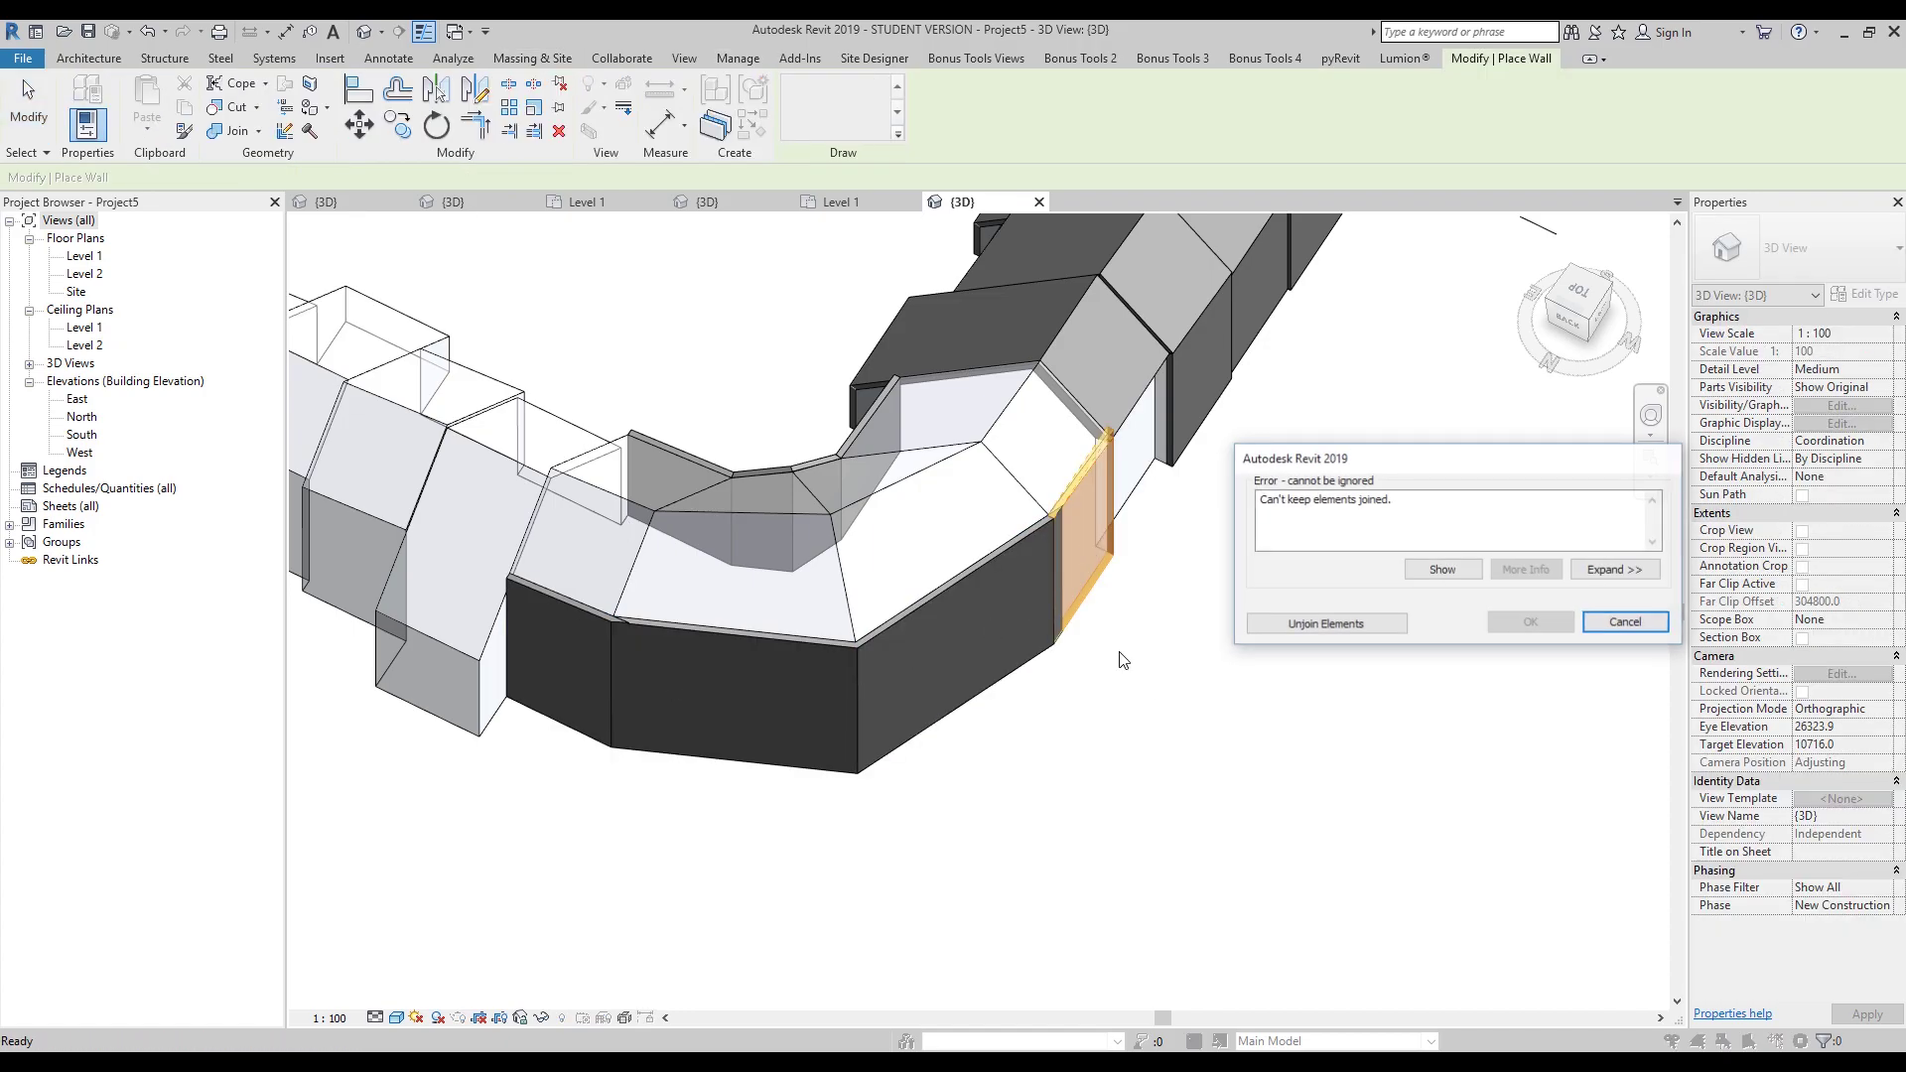
left_click(1336, 631)
- Set the wall joins at the three outer corners of the bend to Miter
middle_click_drag(1311, 667, 692, 617, "shift")
scroll(932, 727, "up", 3)
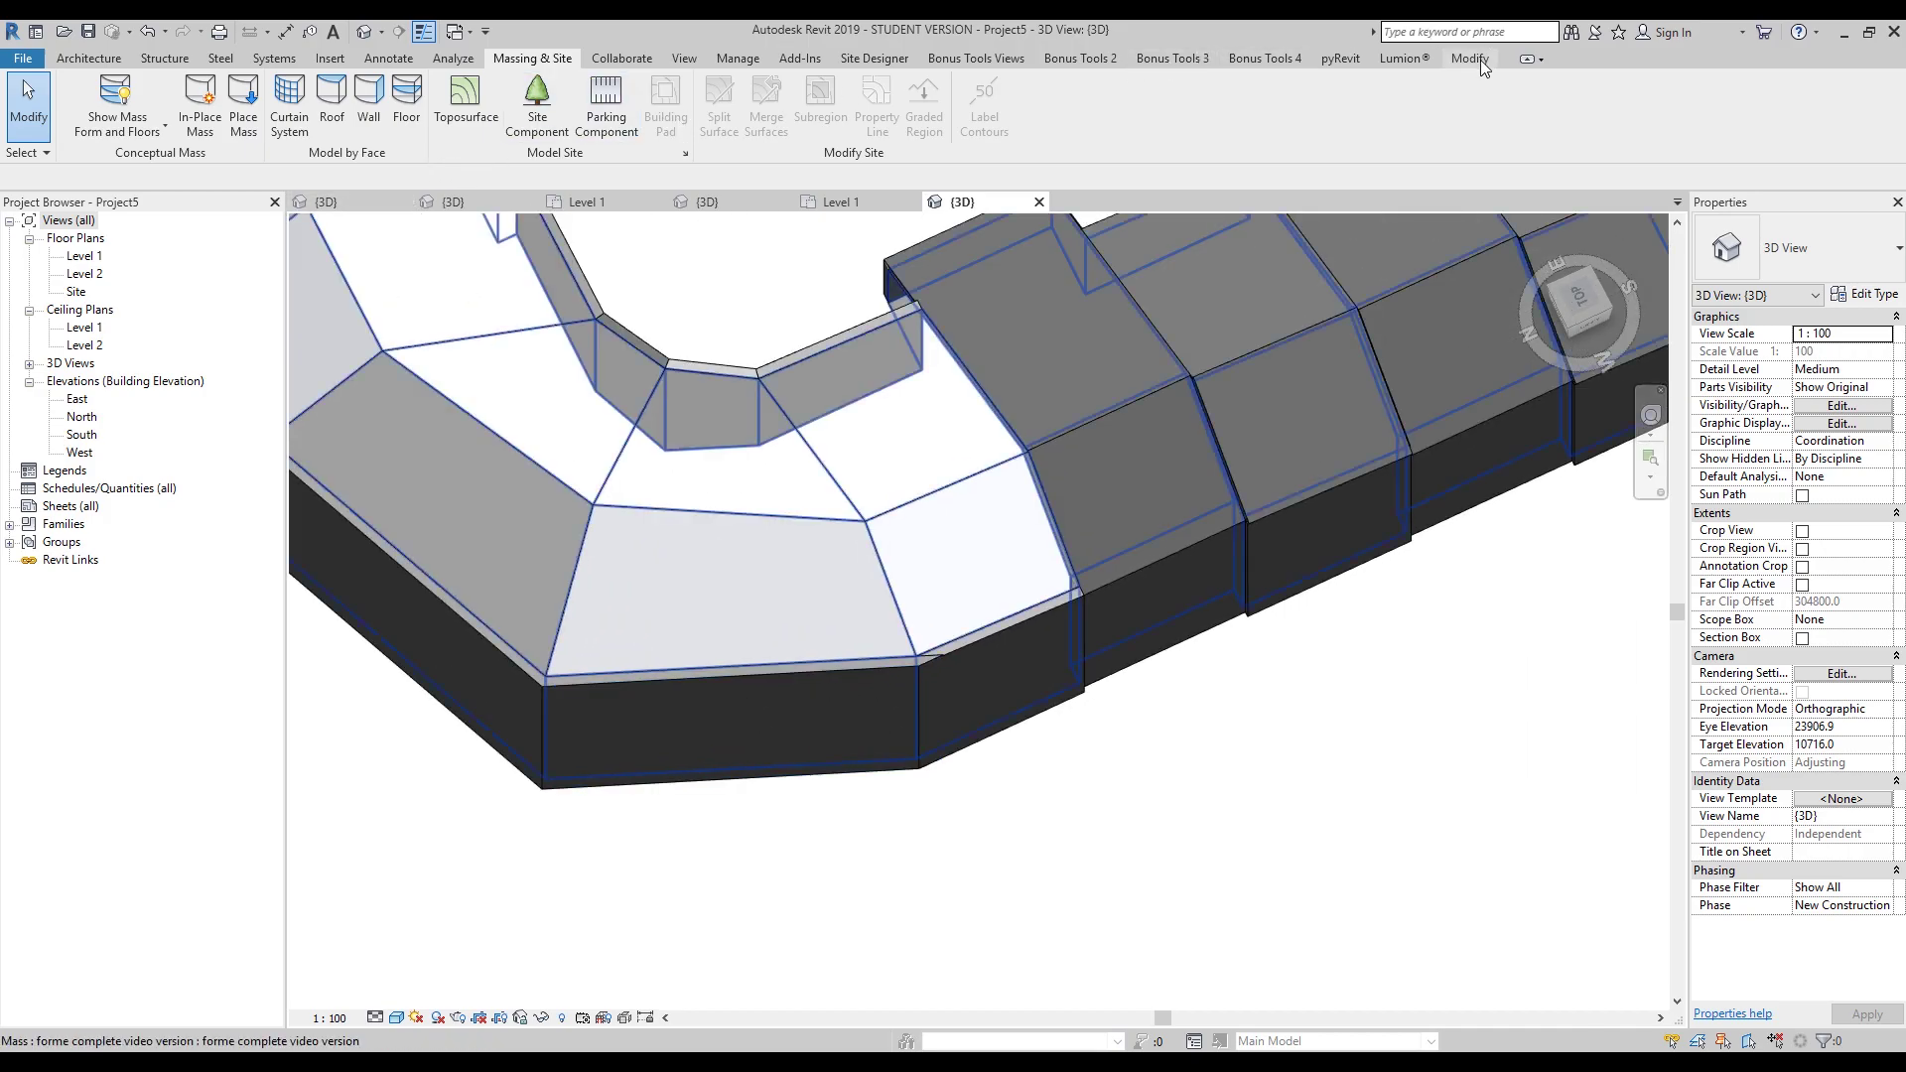
left_click(1479, 61)
left_click(284, 130)
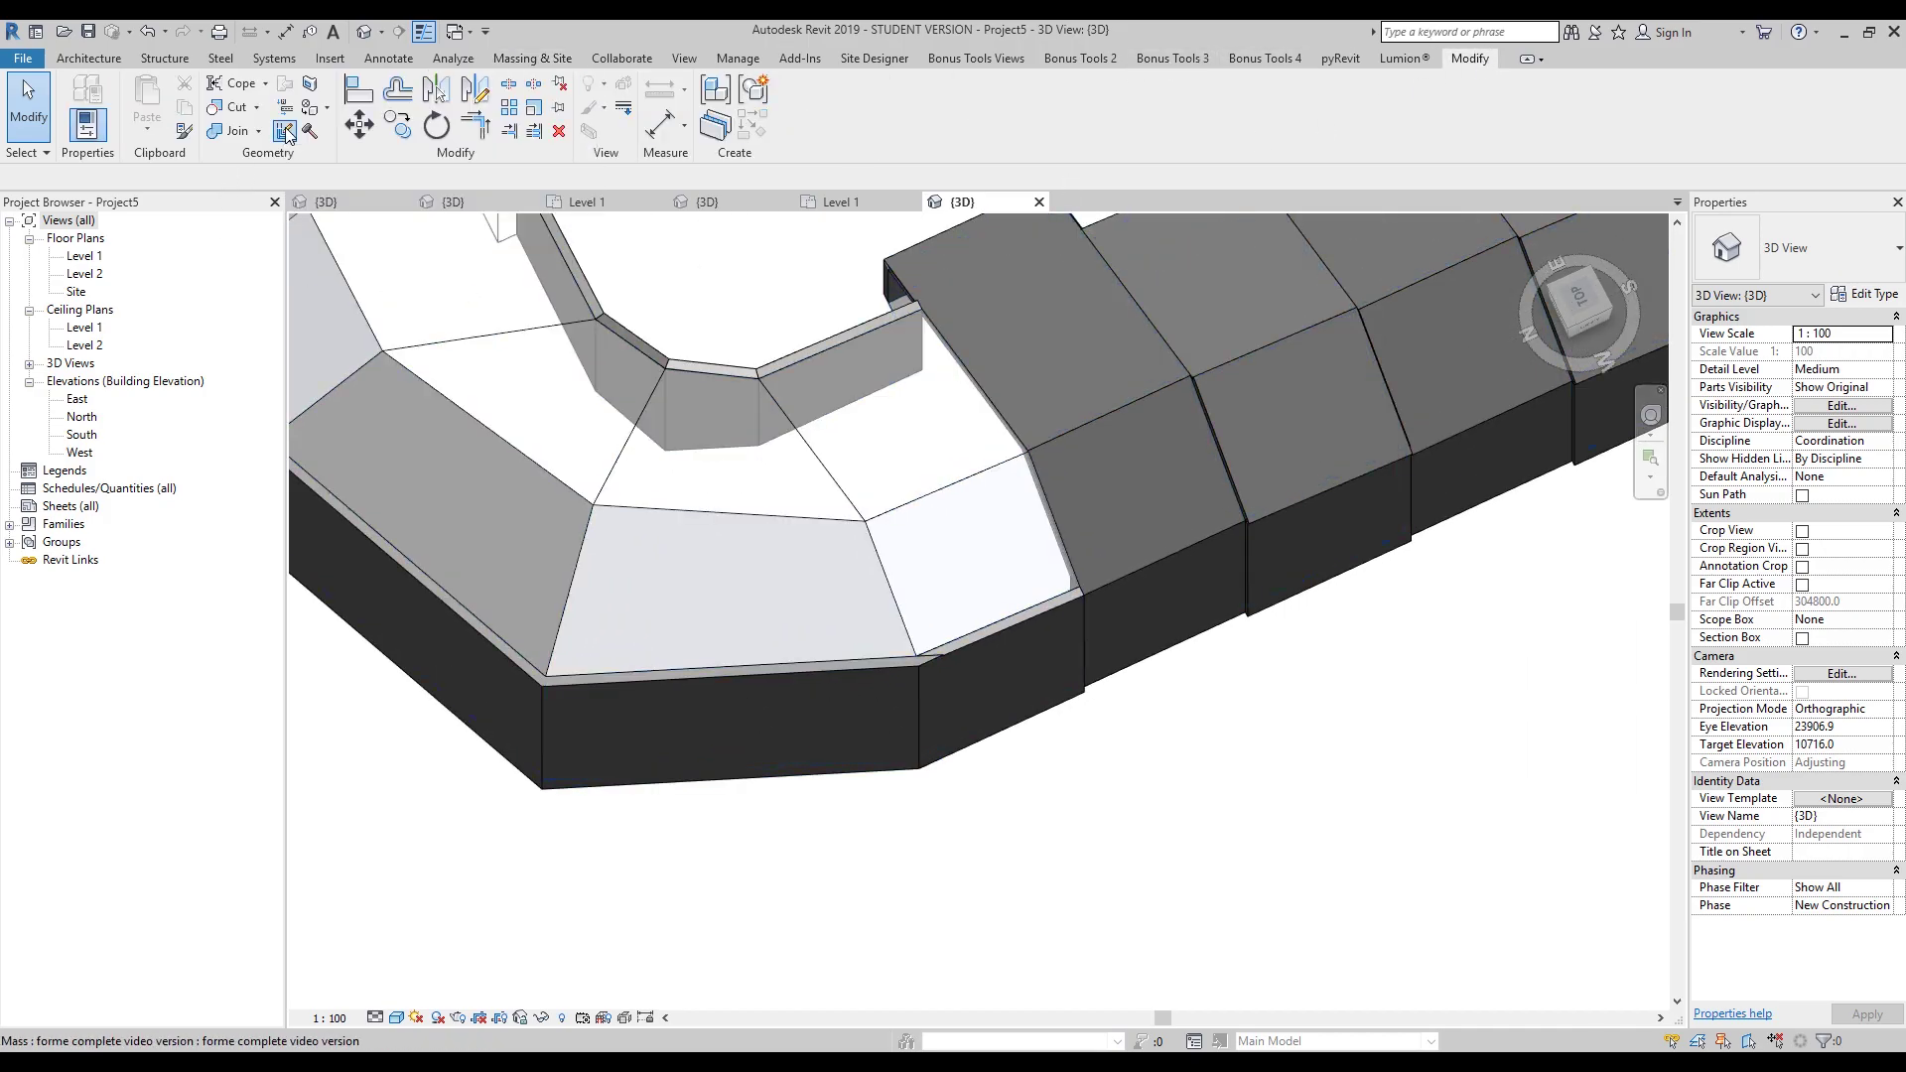
left_click(249, 177)
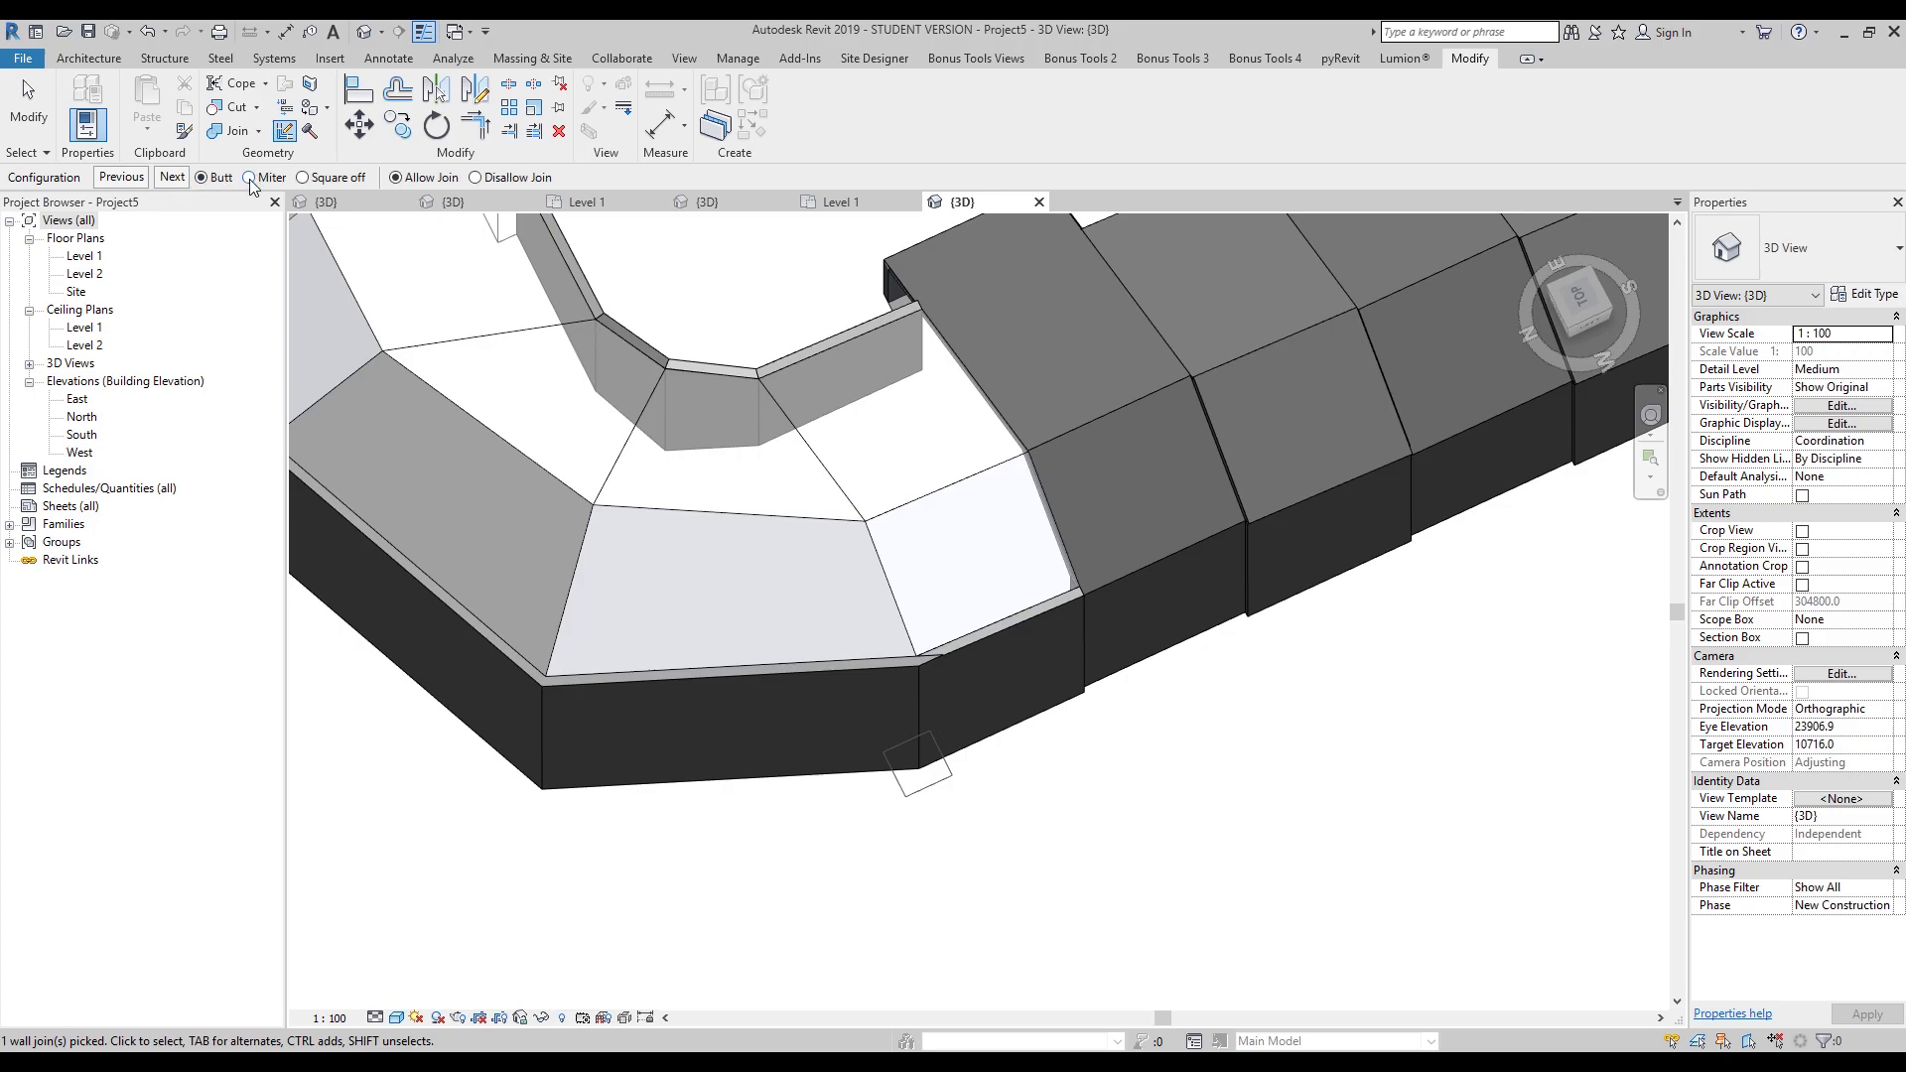
middle_click_drag(758, 711, 636, 467, "shift")
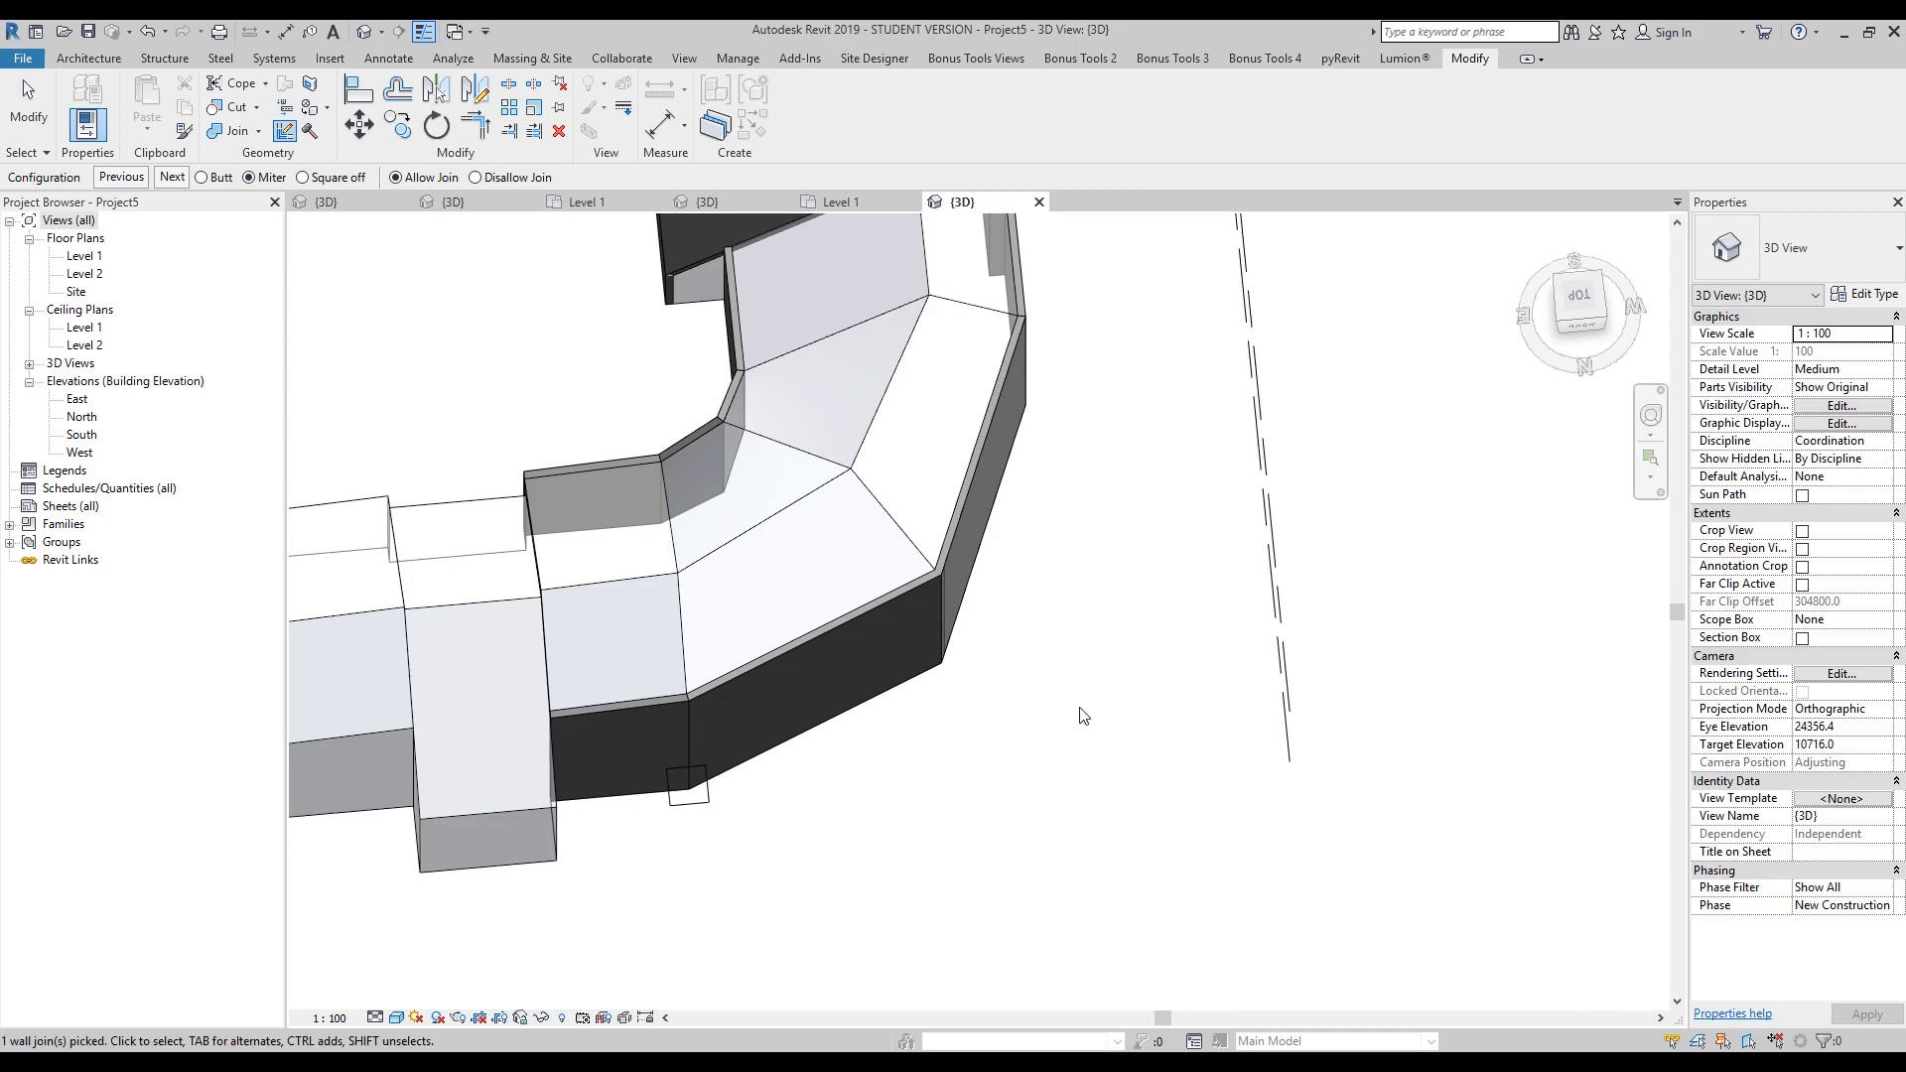
left_click(939, 669)
left_click(275, 175)
middle_click_drag(873, 317, 1107, 539, "shift")
key("Escape")
- Start a roof by face and duplicate the Generic Roof - 300mm type as Generic Roof - 200mm
scroll(983, 562, "down", 2)
middle_click_drag(840, 505, 1460, 470, "shift")
scroll(982, 435, "up", 1)
scroll(969, 387, "up", 2)
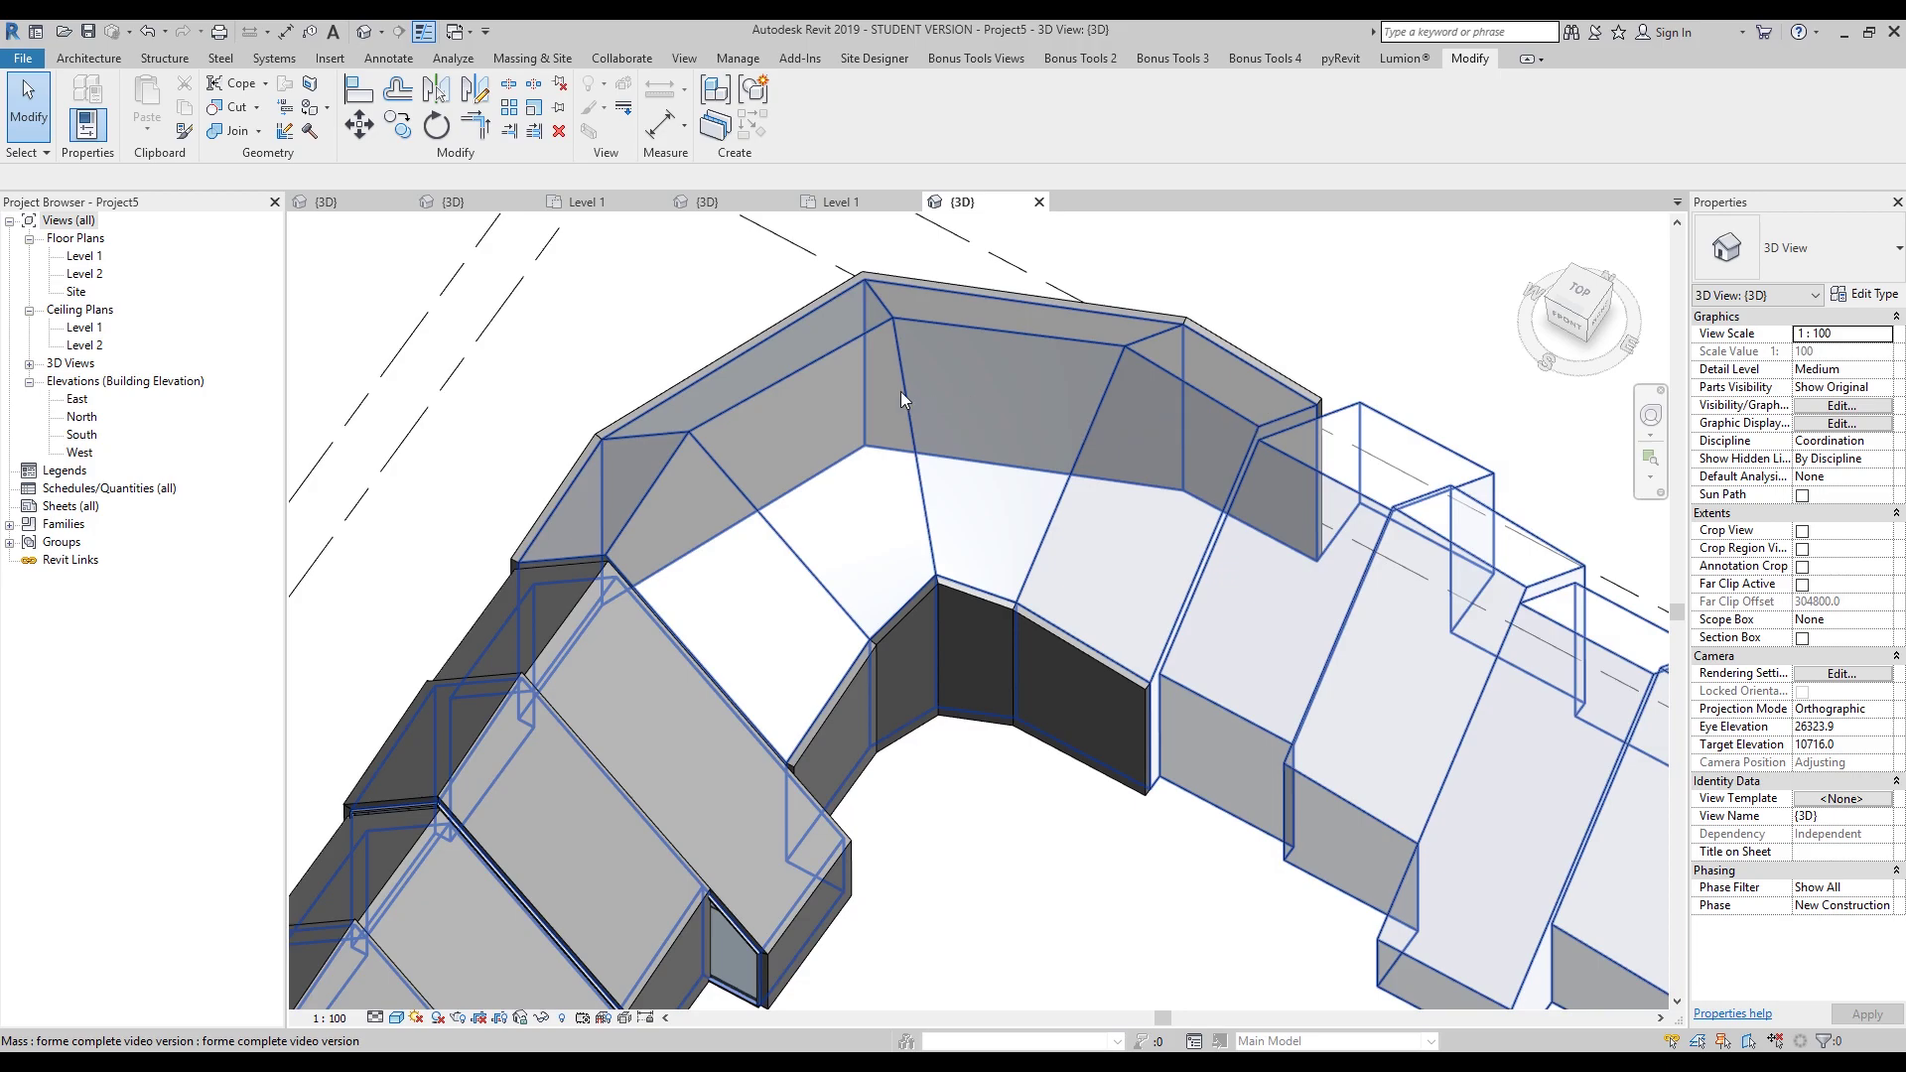
scroll(927, 337, "up", 2)
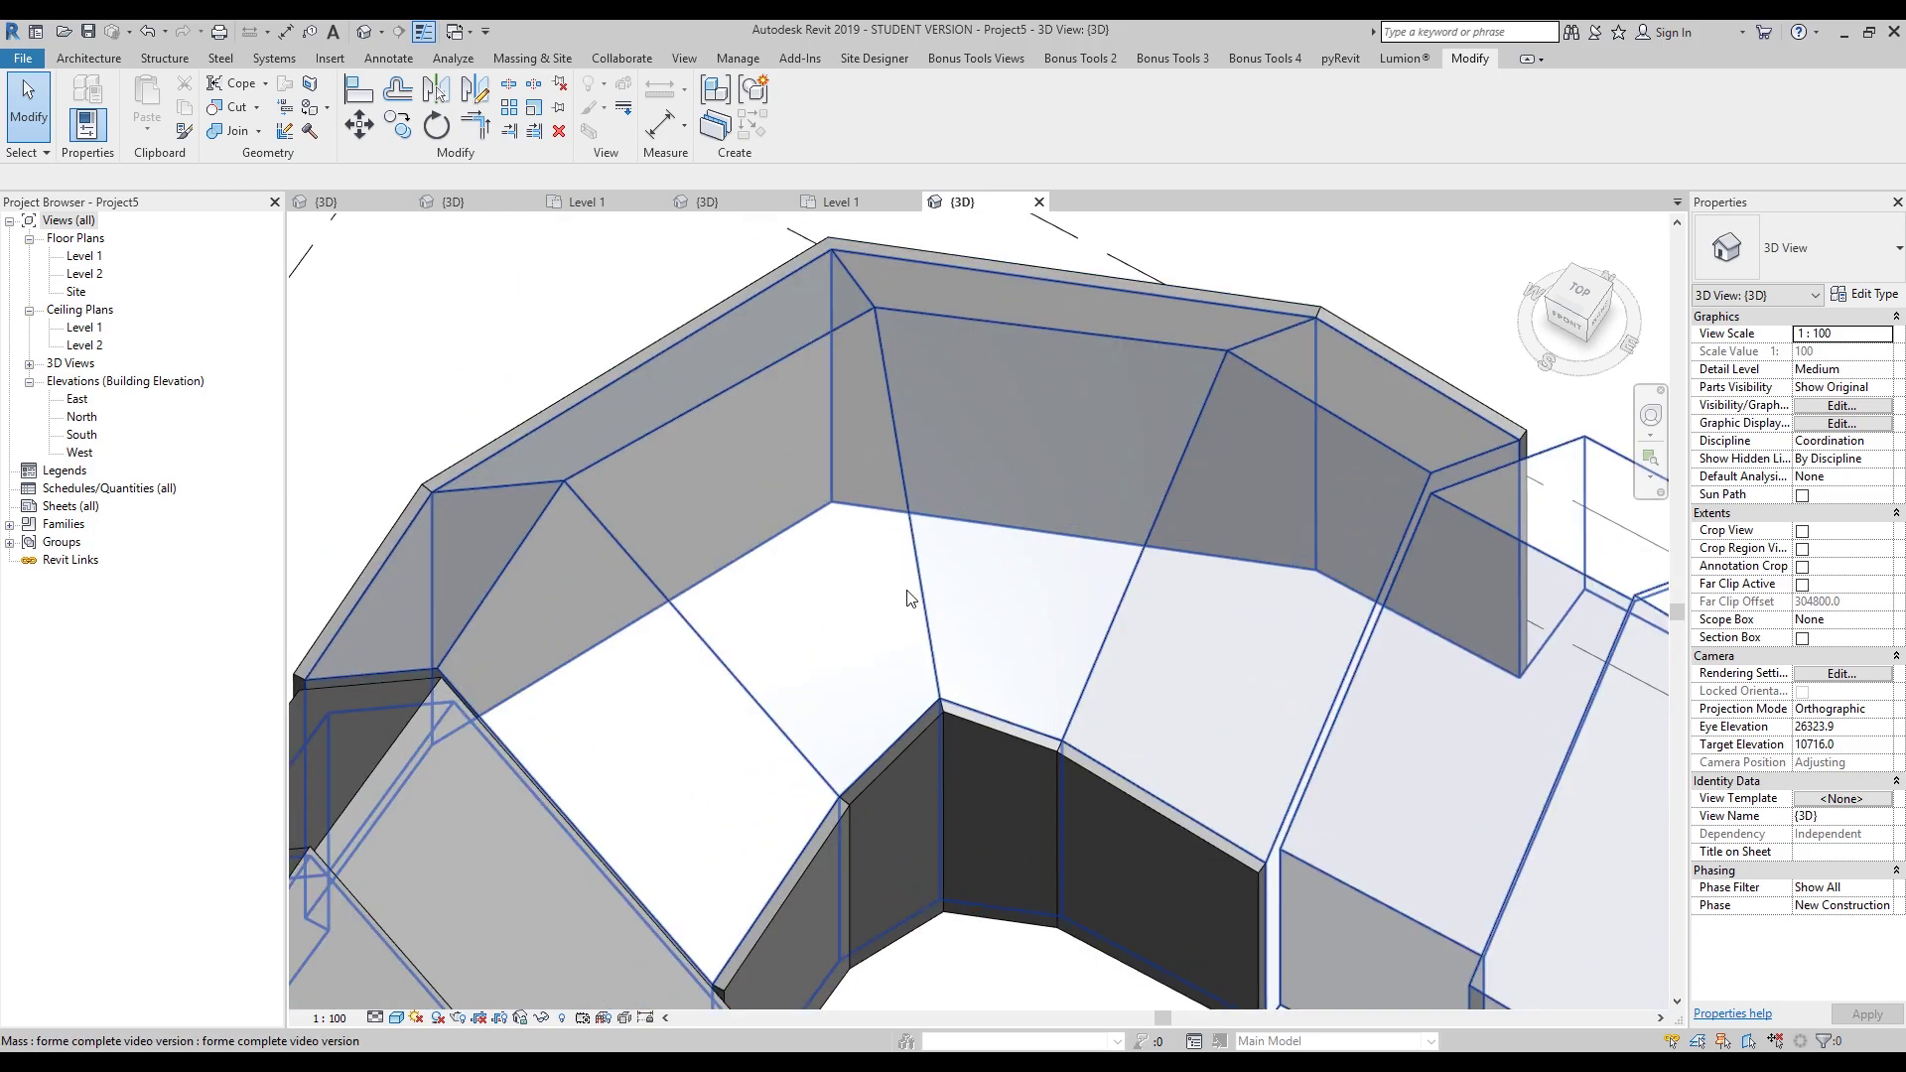
middle_click_drag(923, 644, 913, 350, "shift")
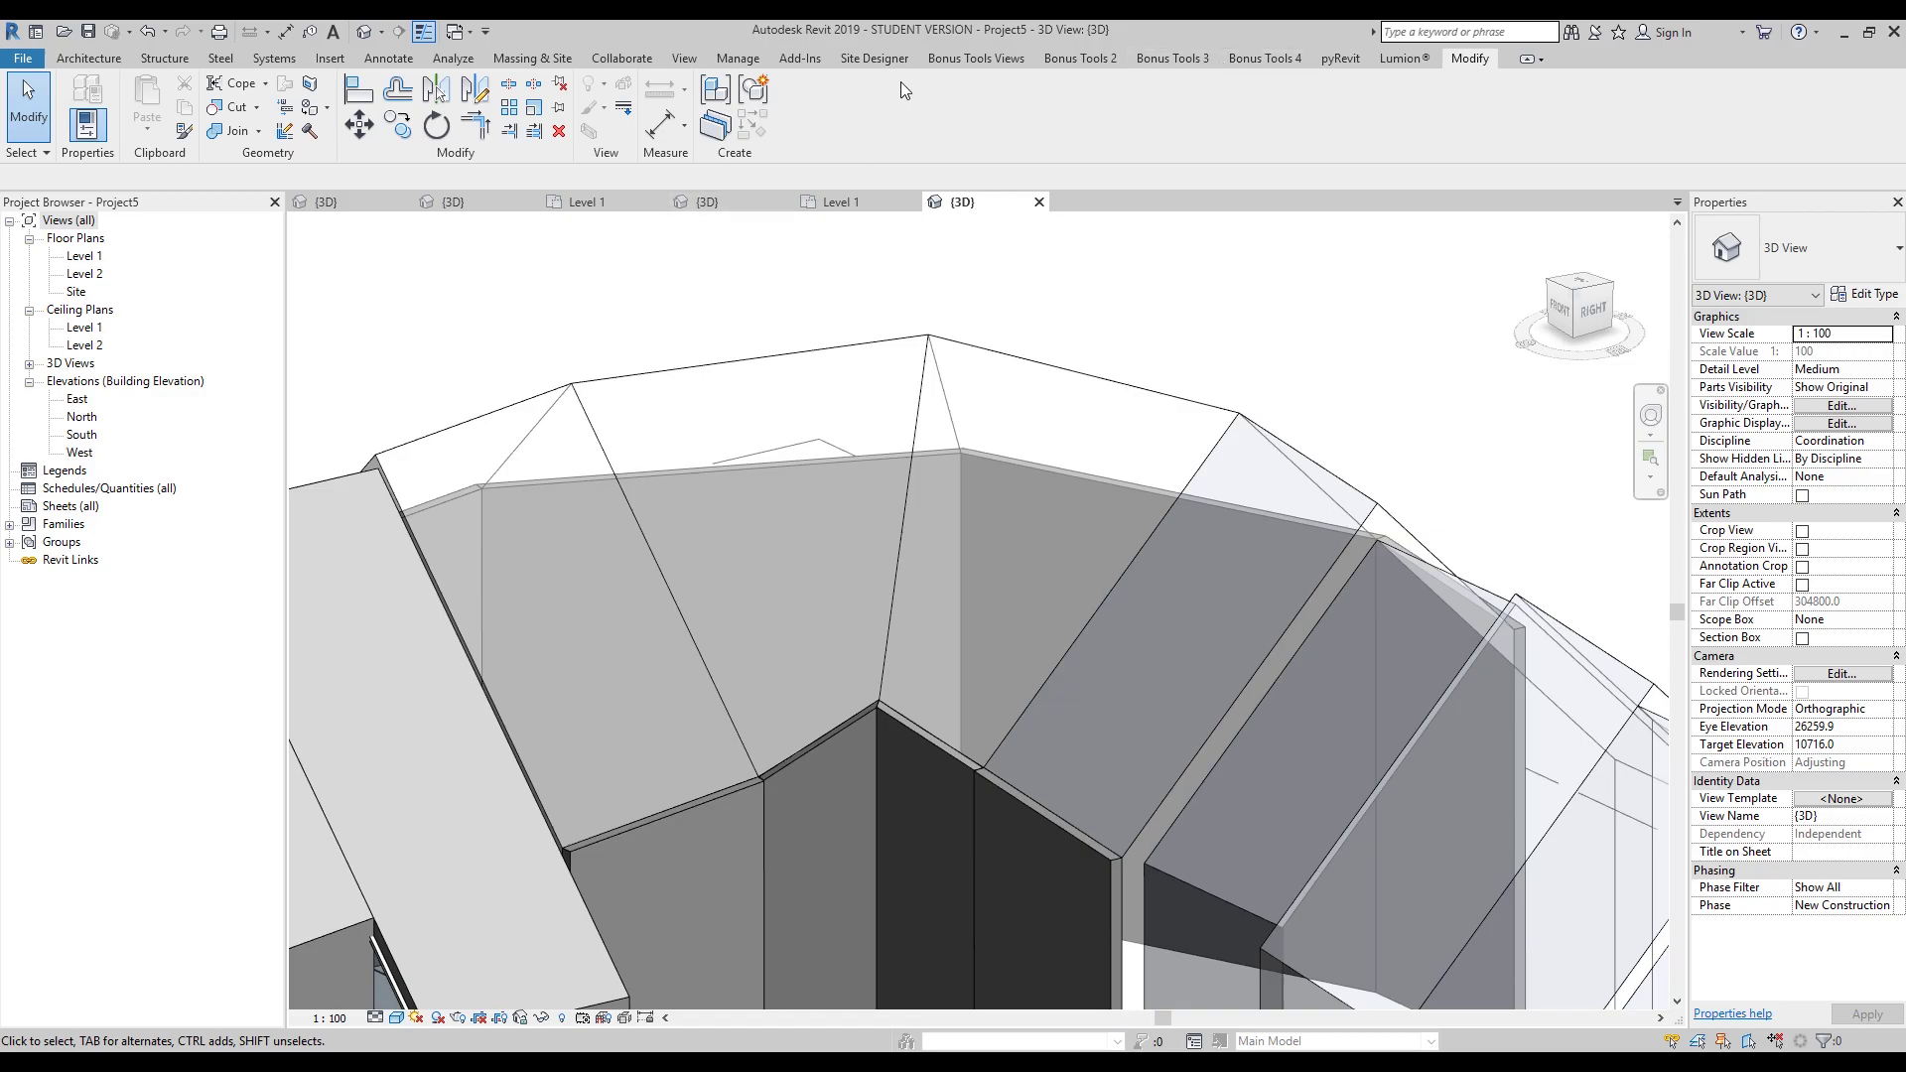
left_click(737, 59)
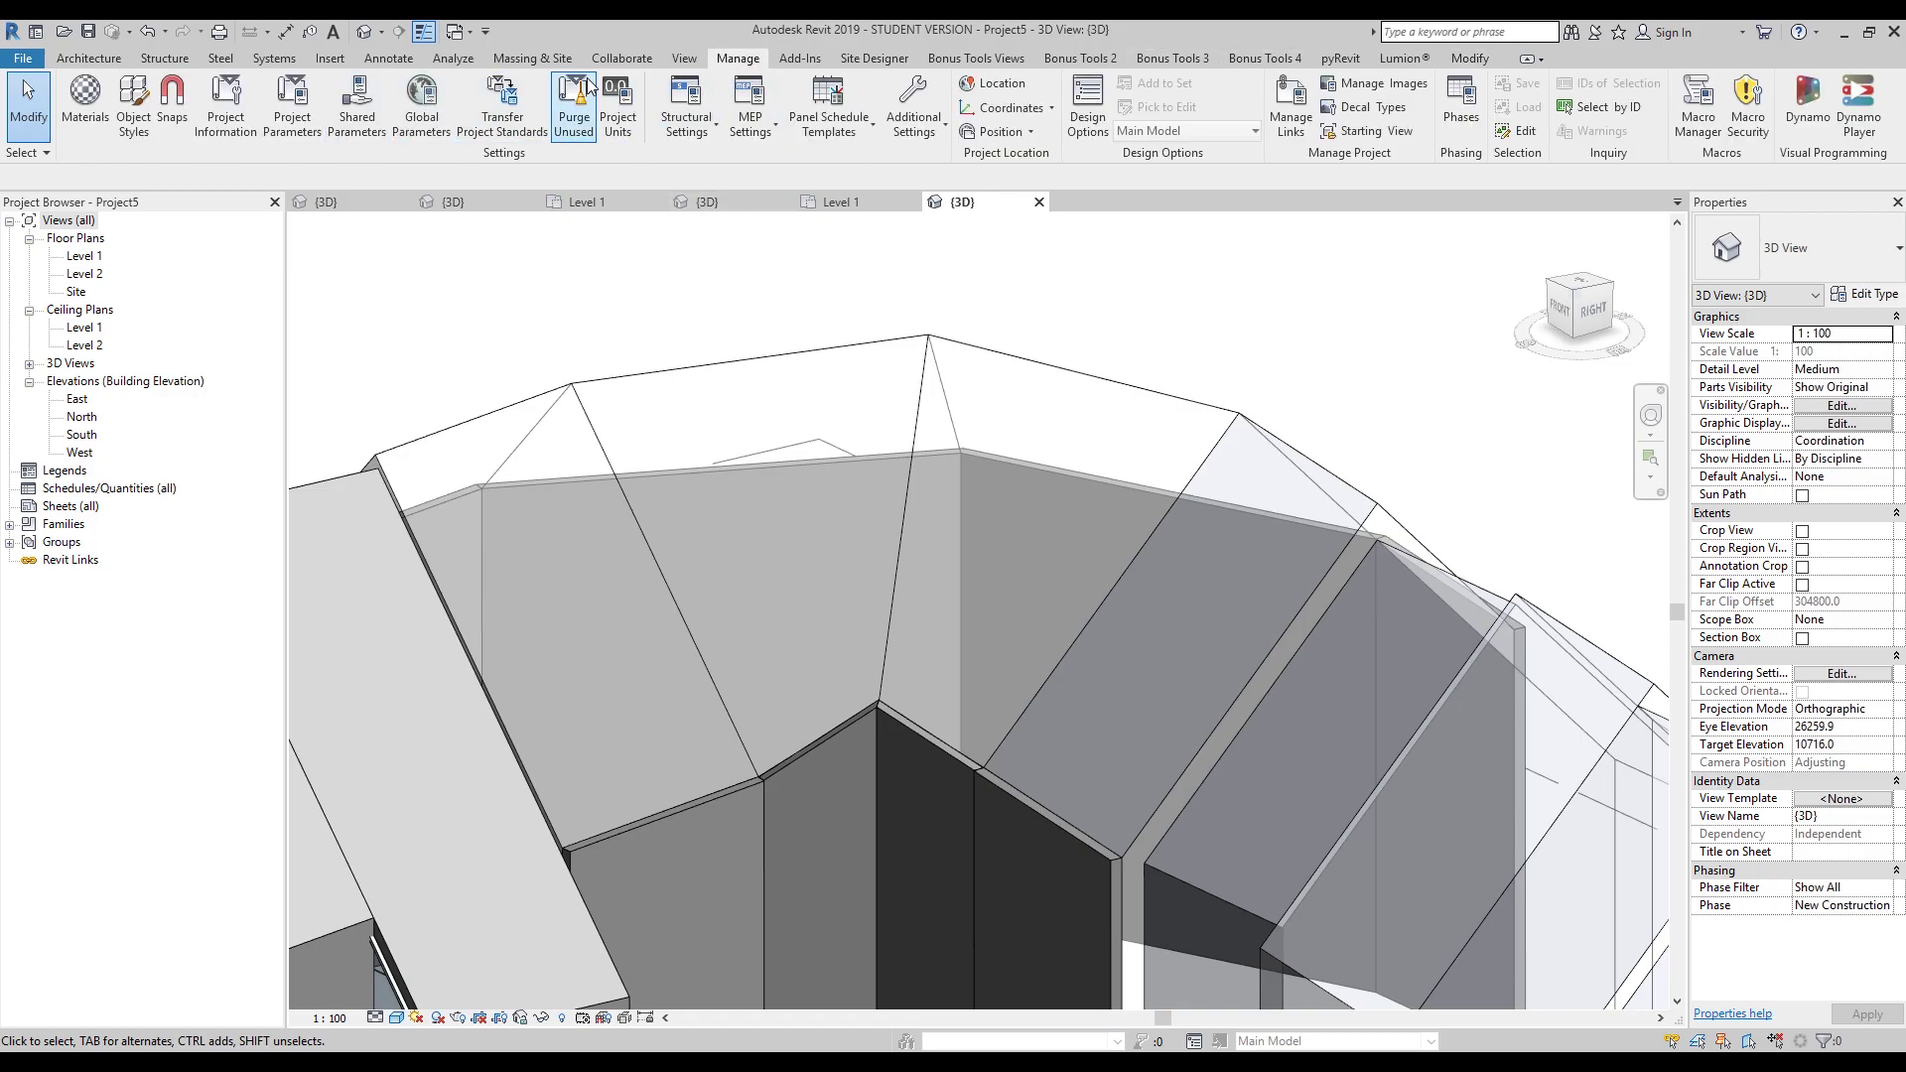
left_click(516, 62)
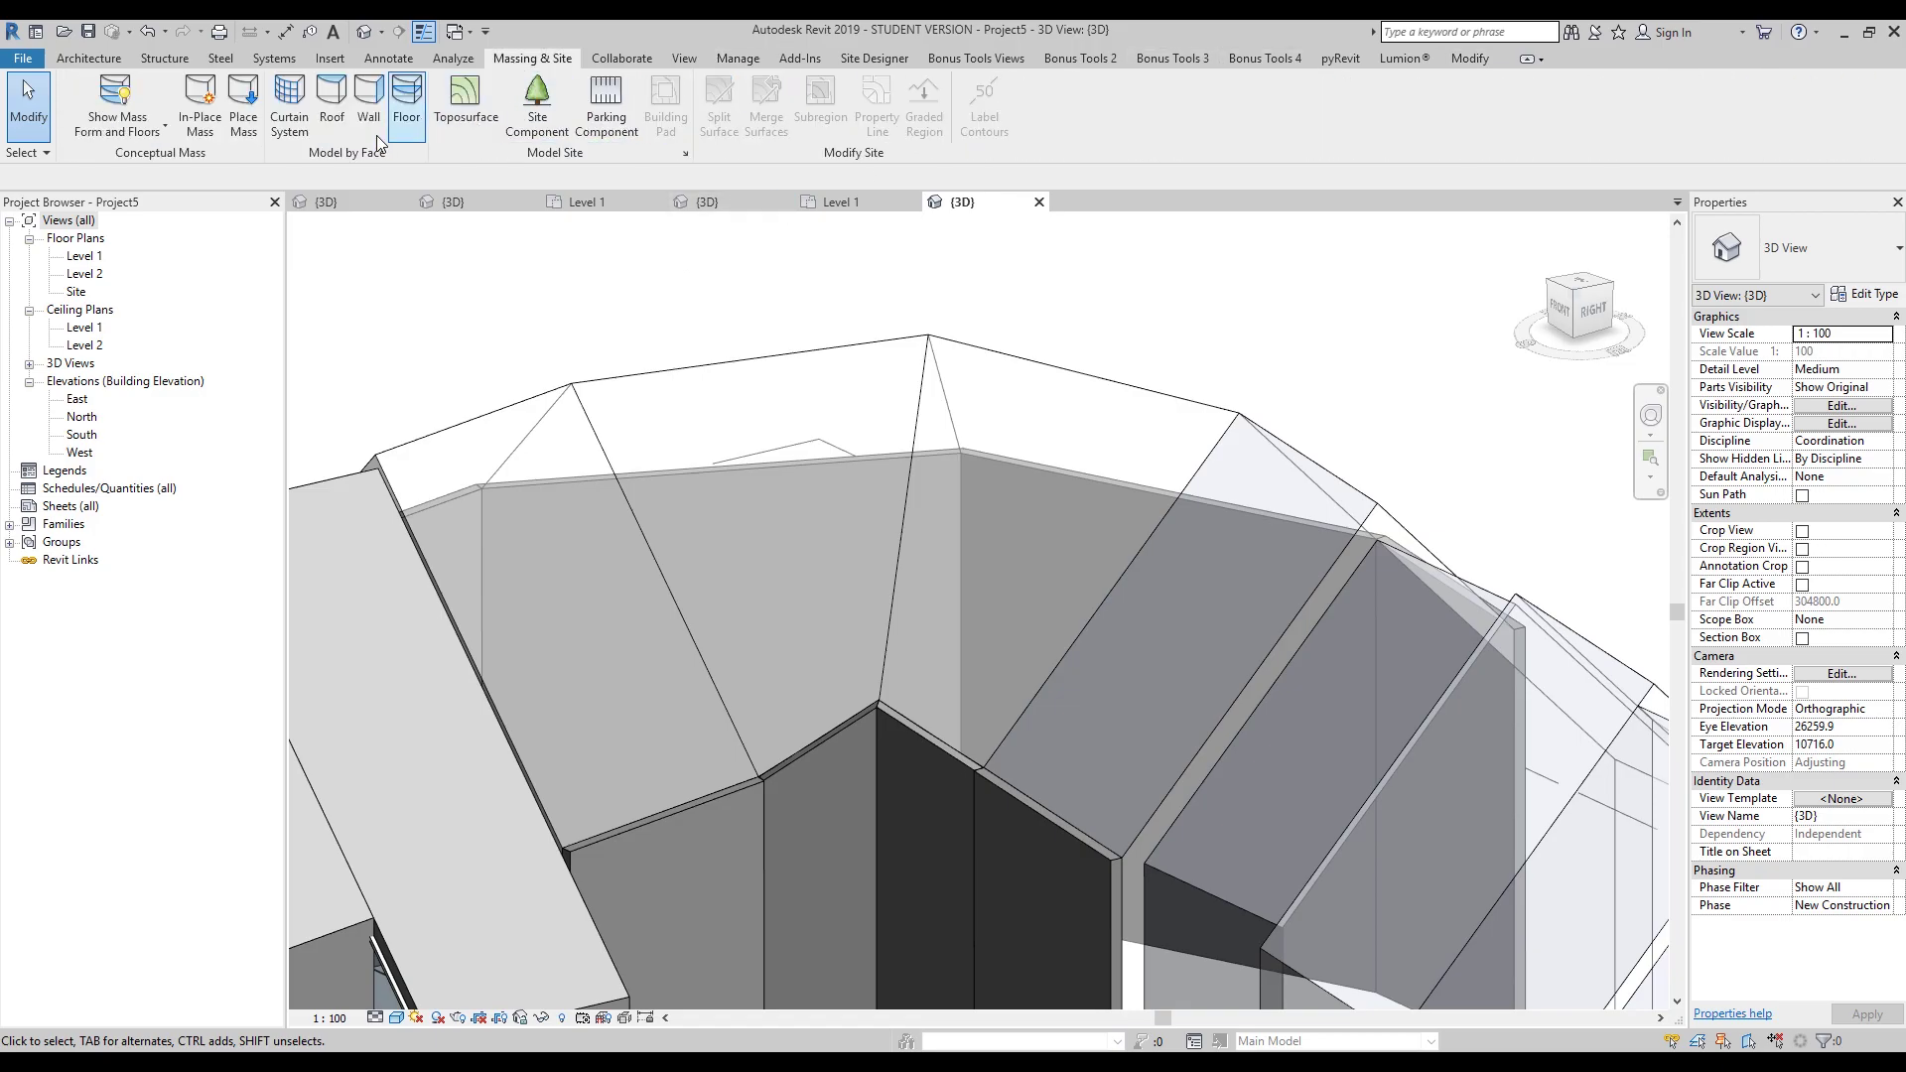
left_click(332, 105)
left_click(1817, 256)
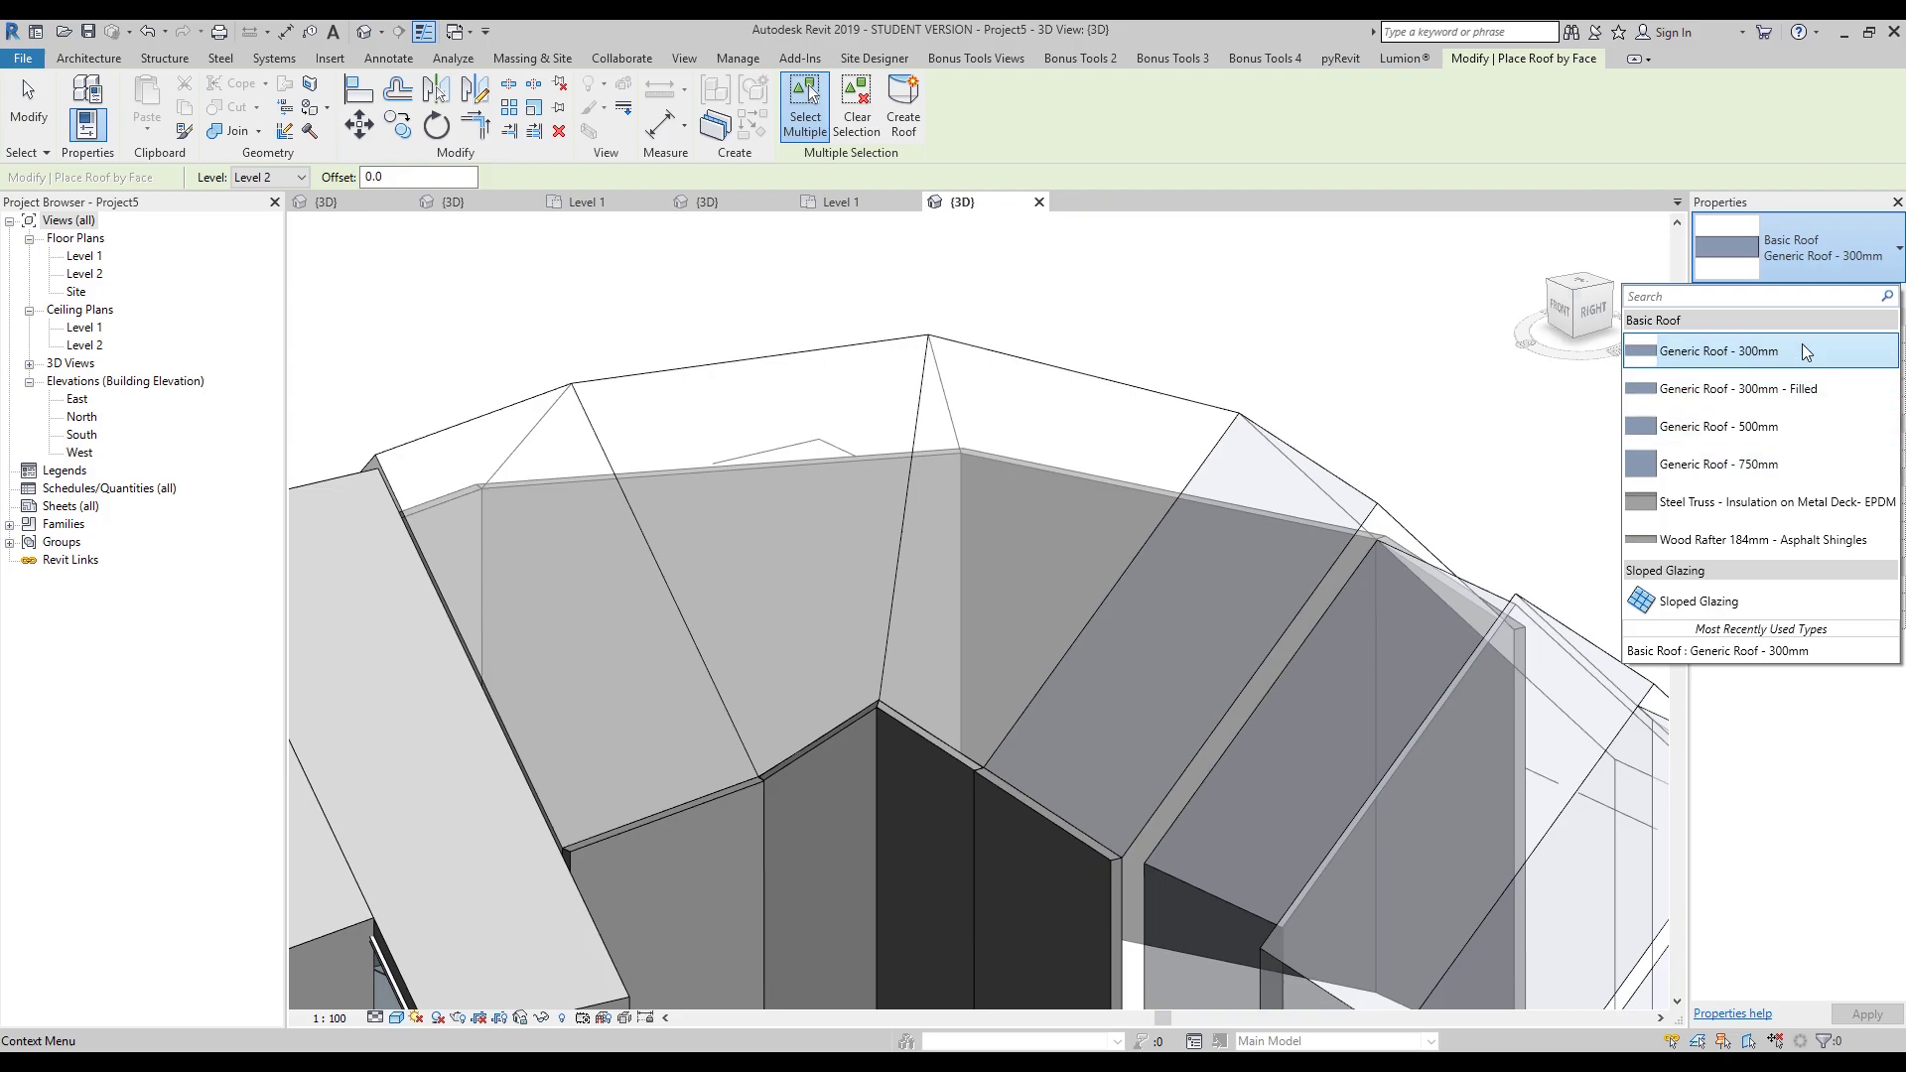
left_click(1728, 350)
left_click(1855, 295)
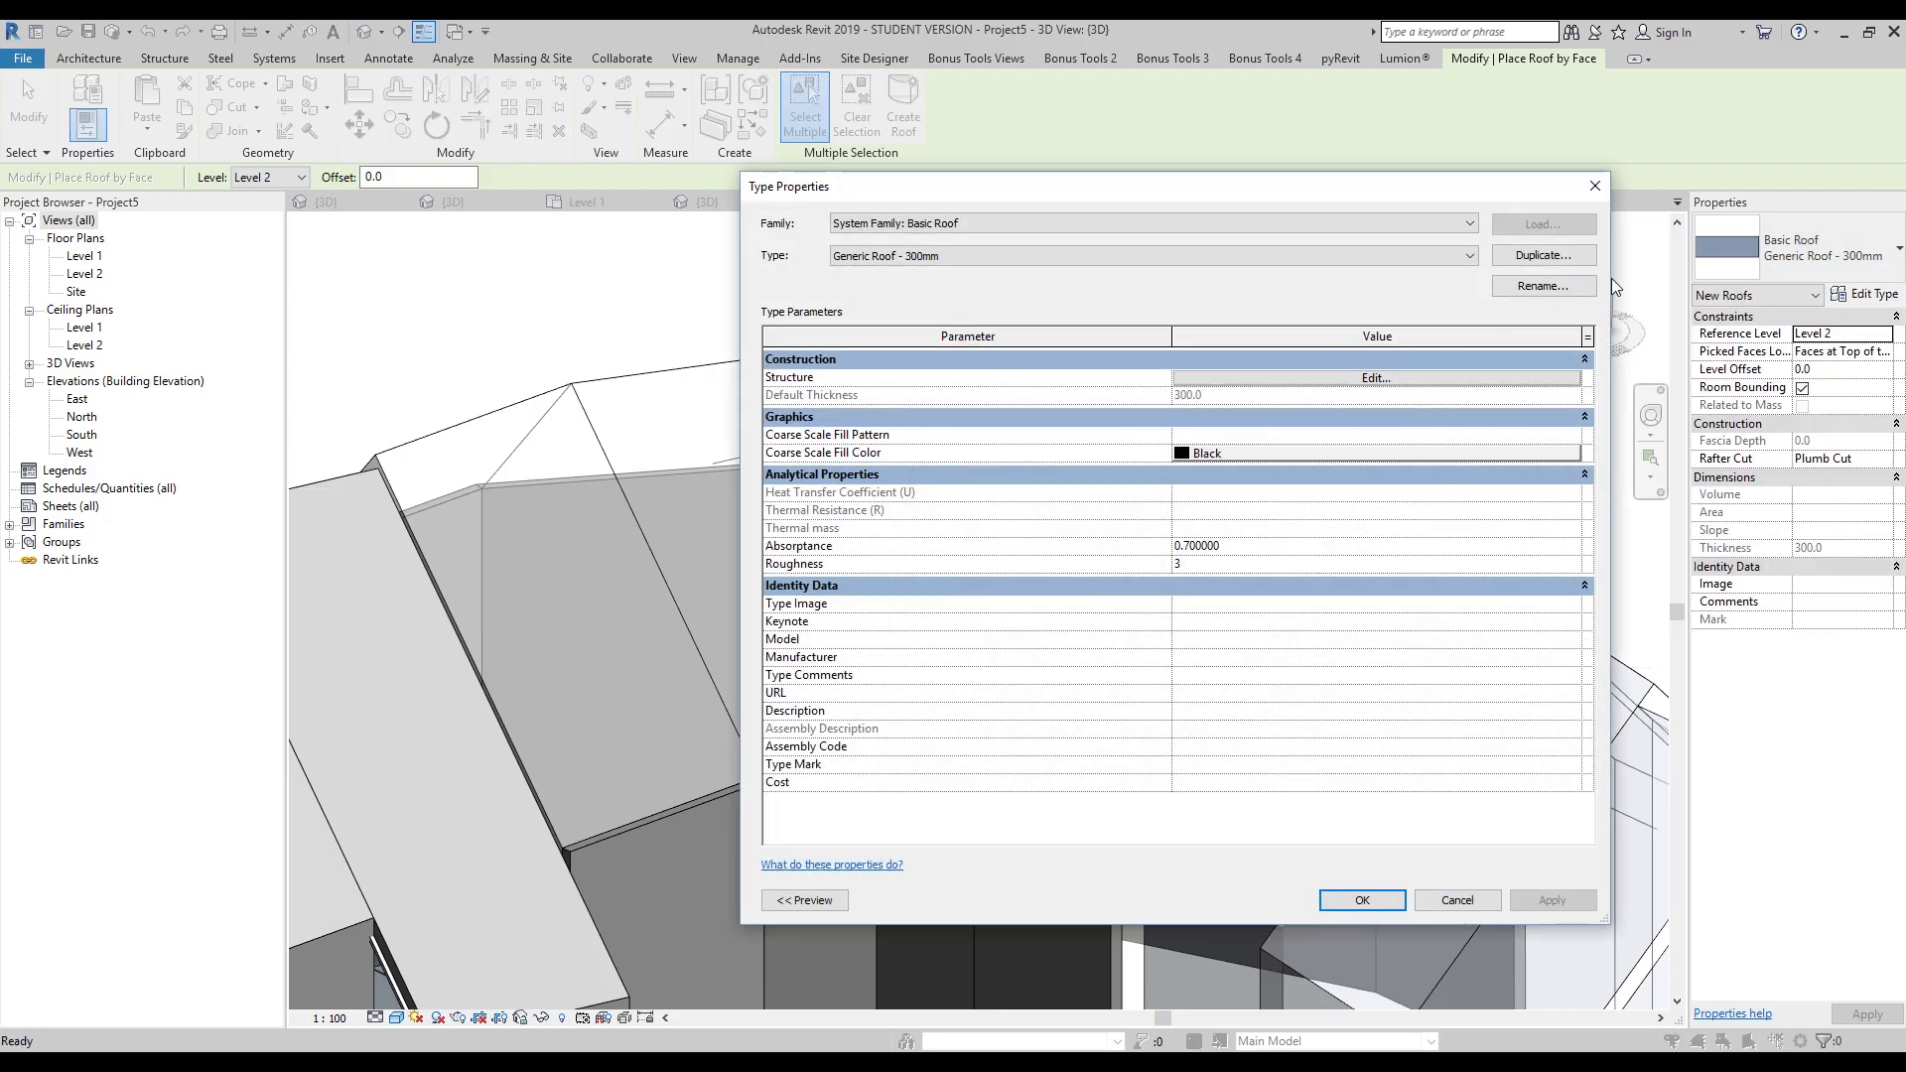
left_click(1557, 260)
left_click(1139, 409)
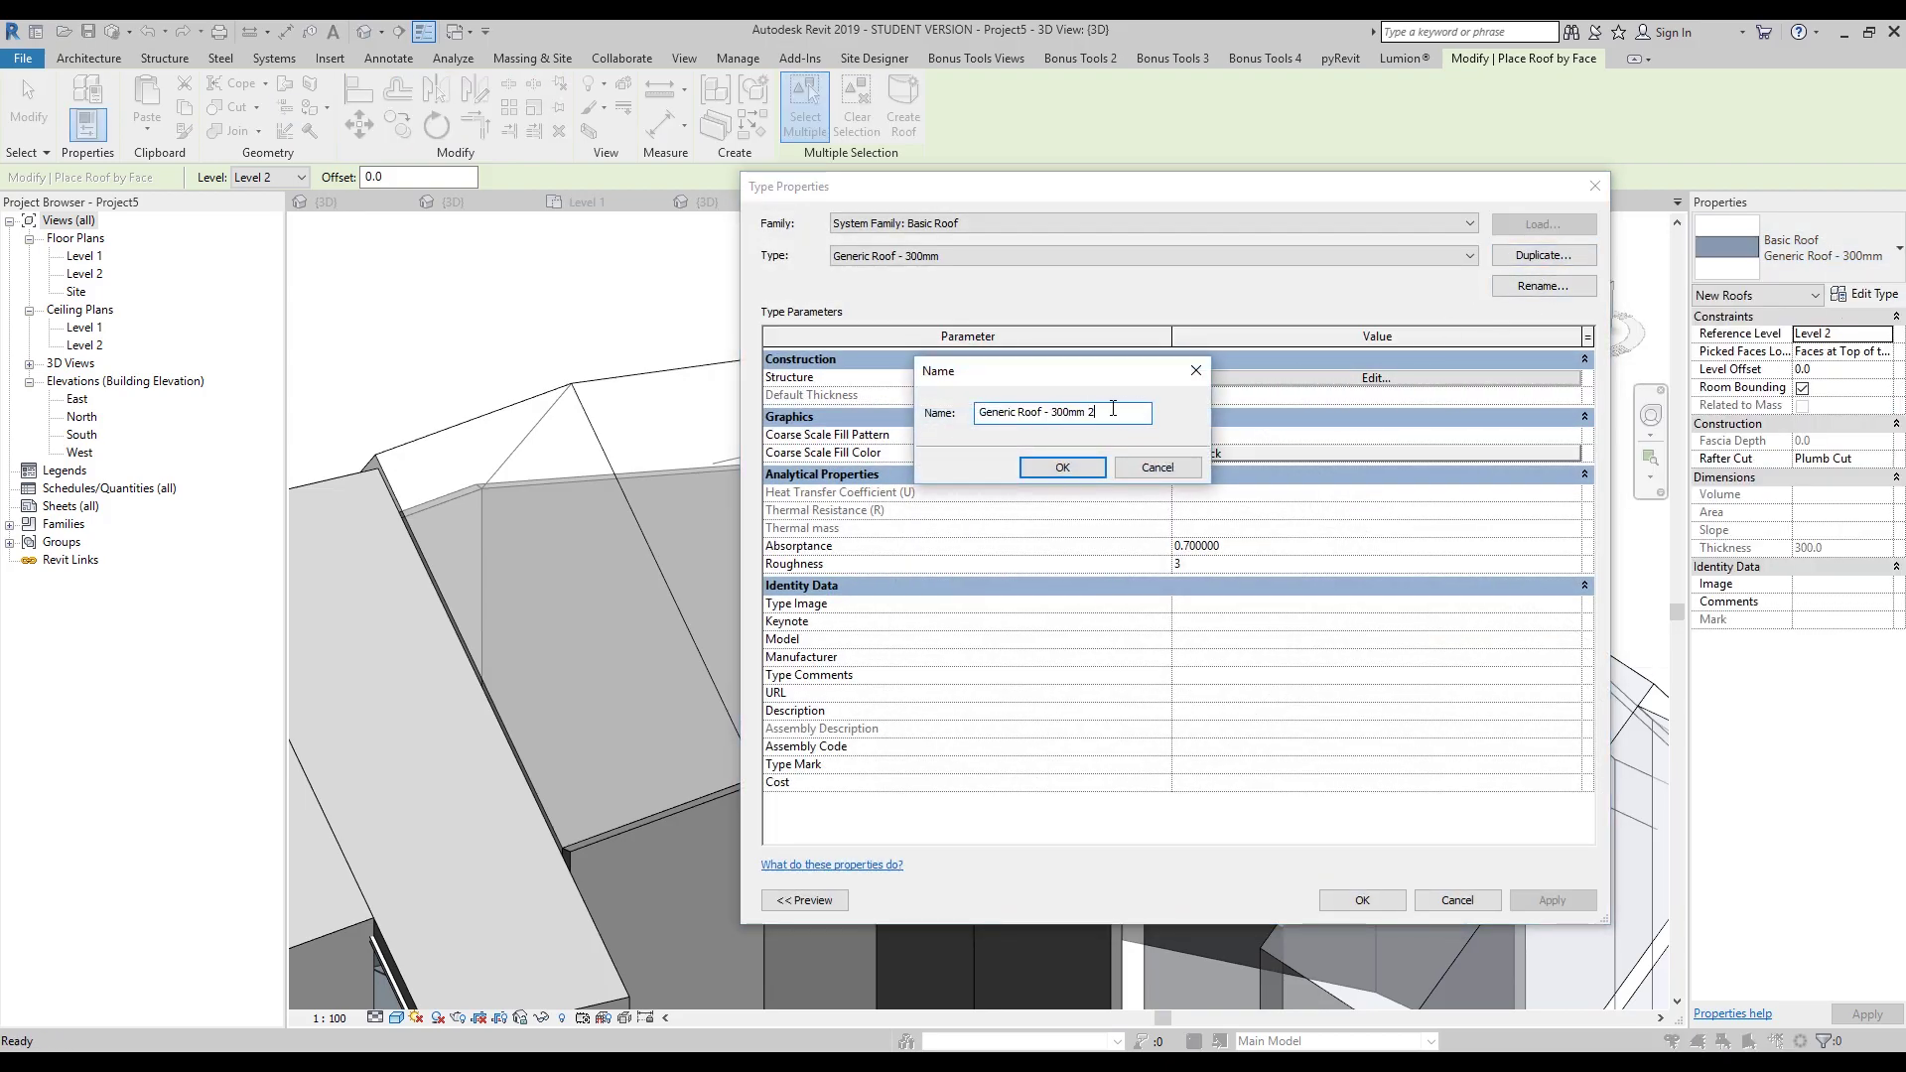
left_click_drag(1092, 416, 1083, 414)
left_click(1075, 467)
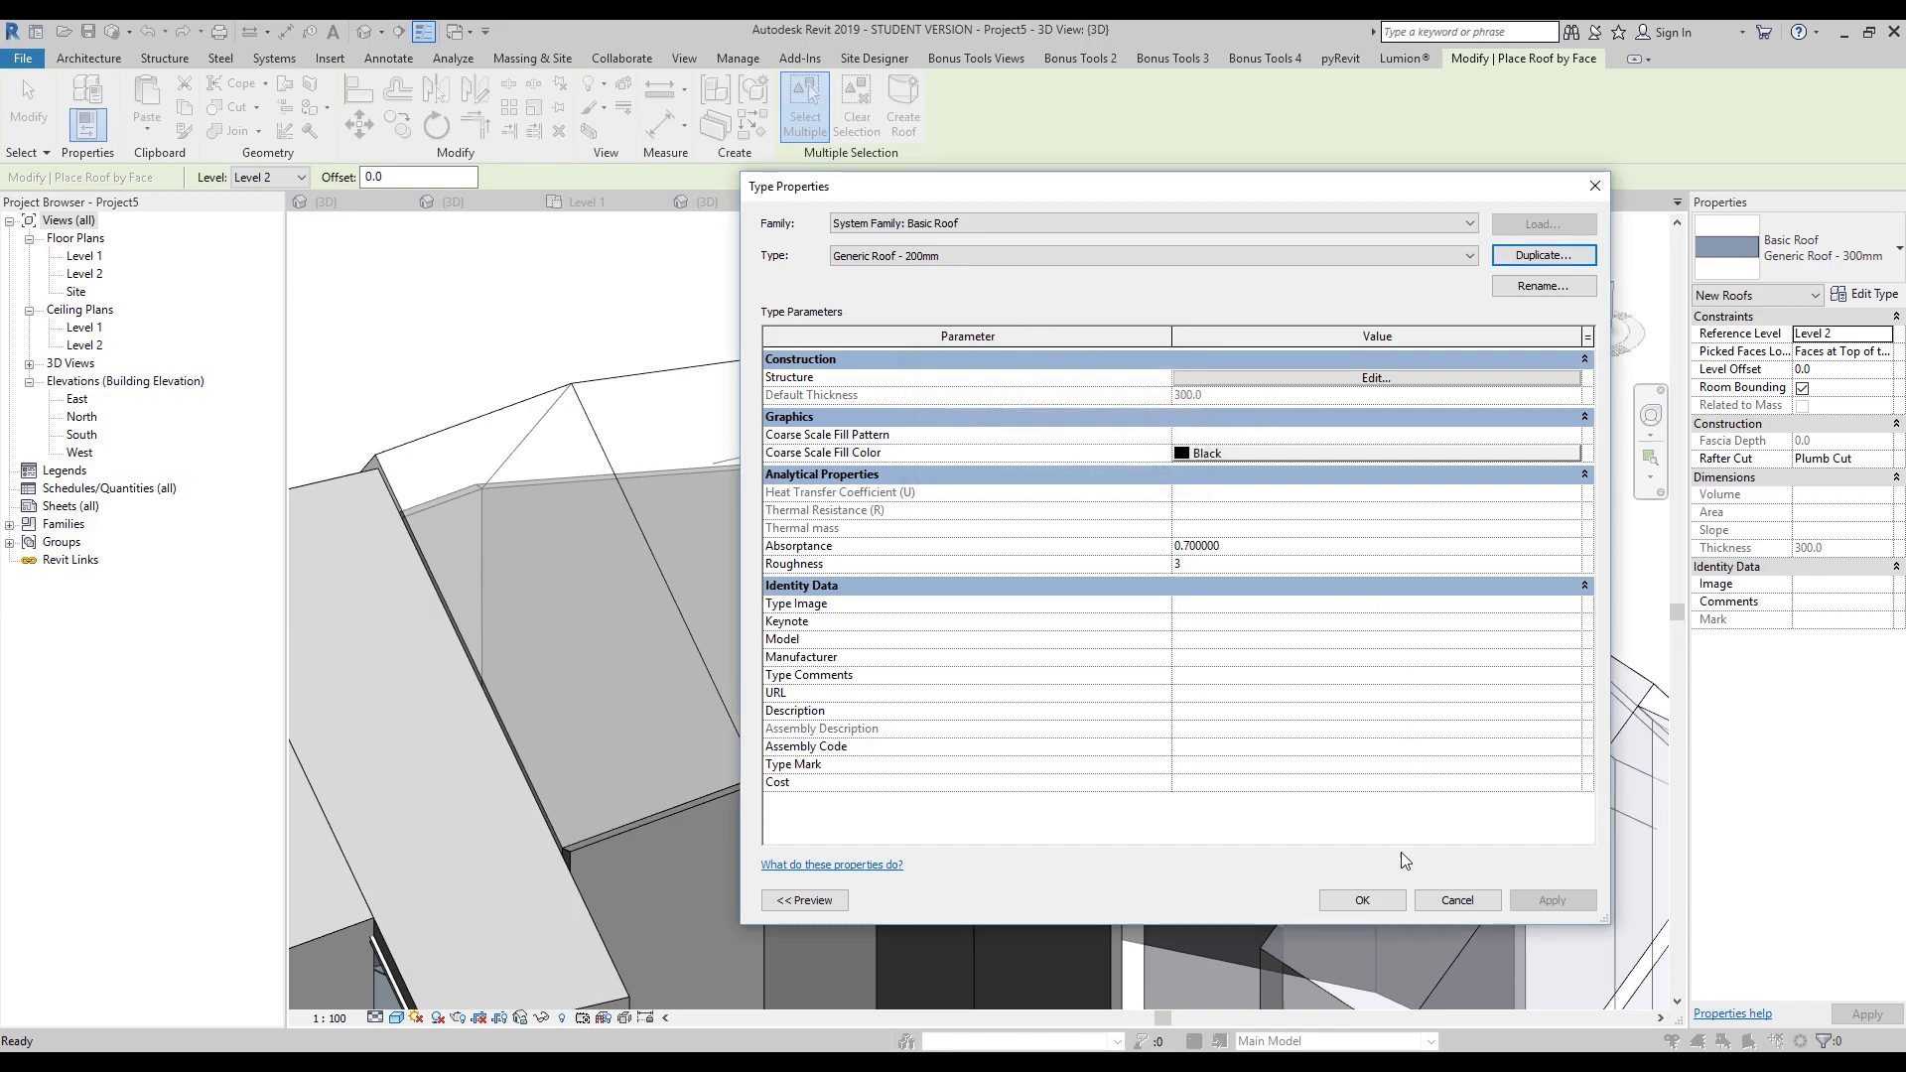
left_click(1363, 901)
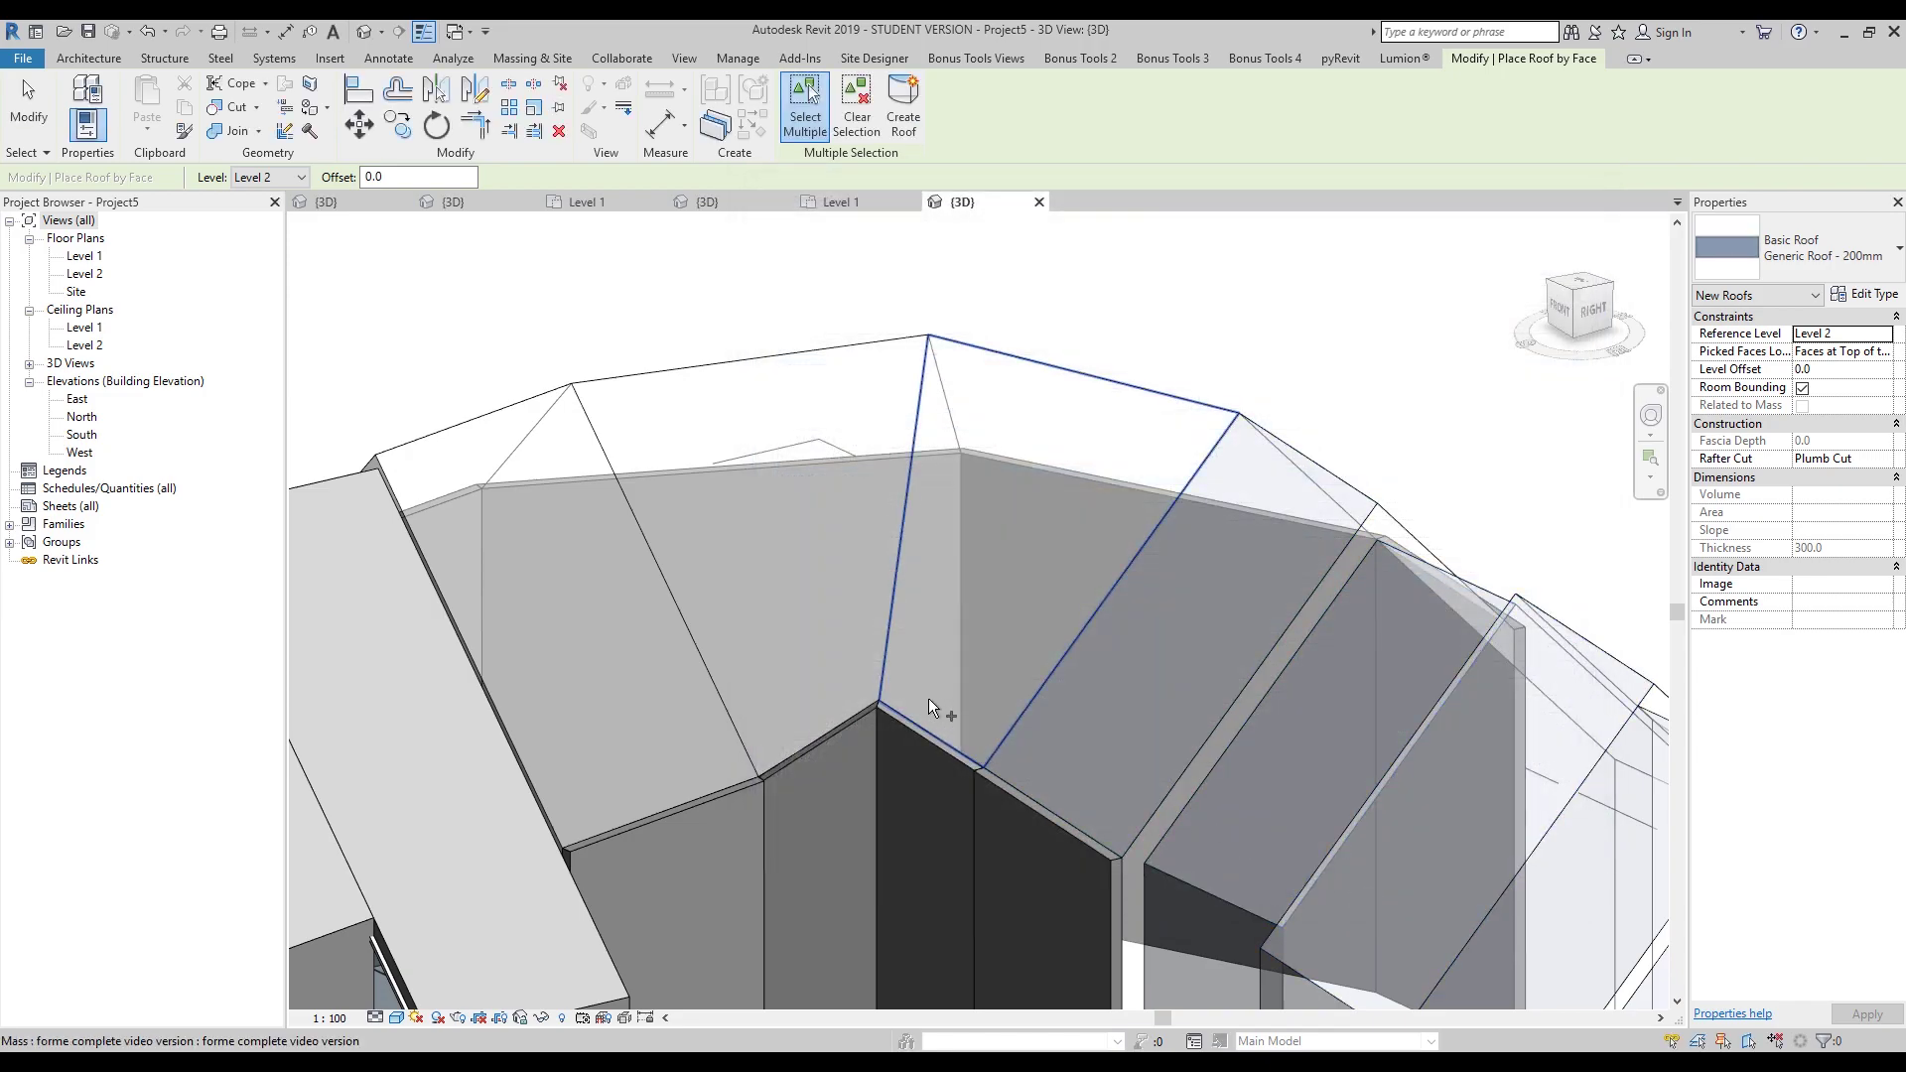
- Create one Generic Roof - 200mm by face over all the inner and outer sloping mass faces of the bend
left_click(685, 730)
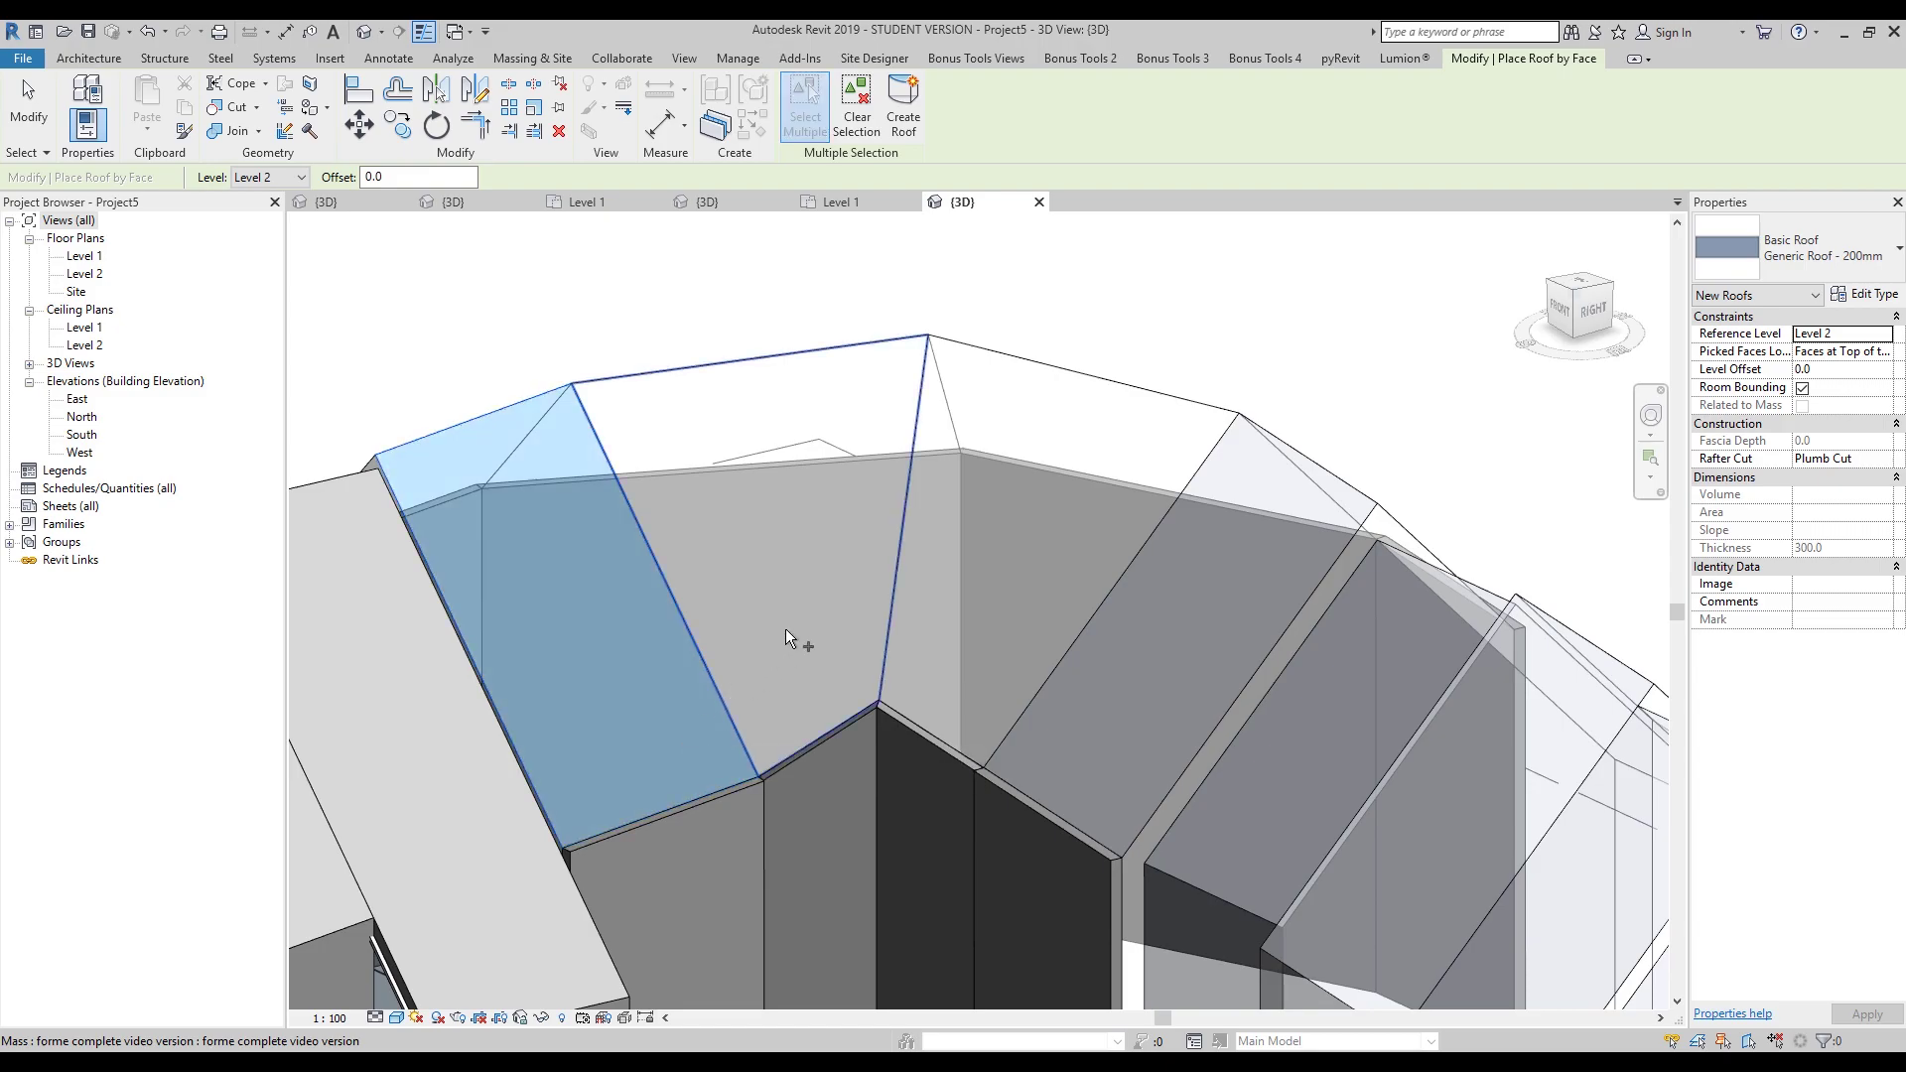
left_click(785, 629)
left_click(1046, 624)
left_click(1110, 669)
middle_click_drag(1313, 389, 774, 511, "shift")
left_click(671, 682)
left_click(979, 576)
left_click(1046, 361)
scroll(981, 520, "down", 2)
middle_click_drag(981, 521, 1285, 581, "shift")
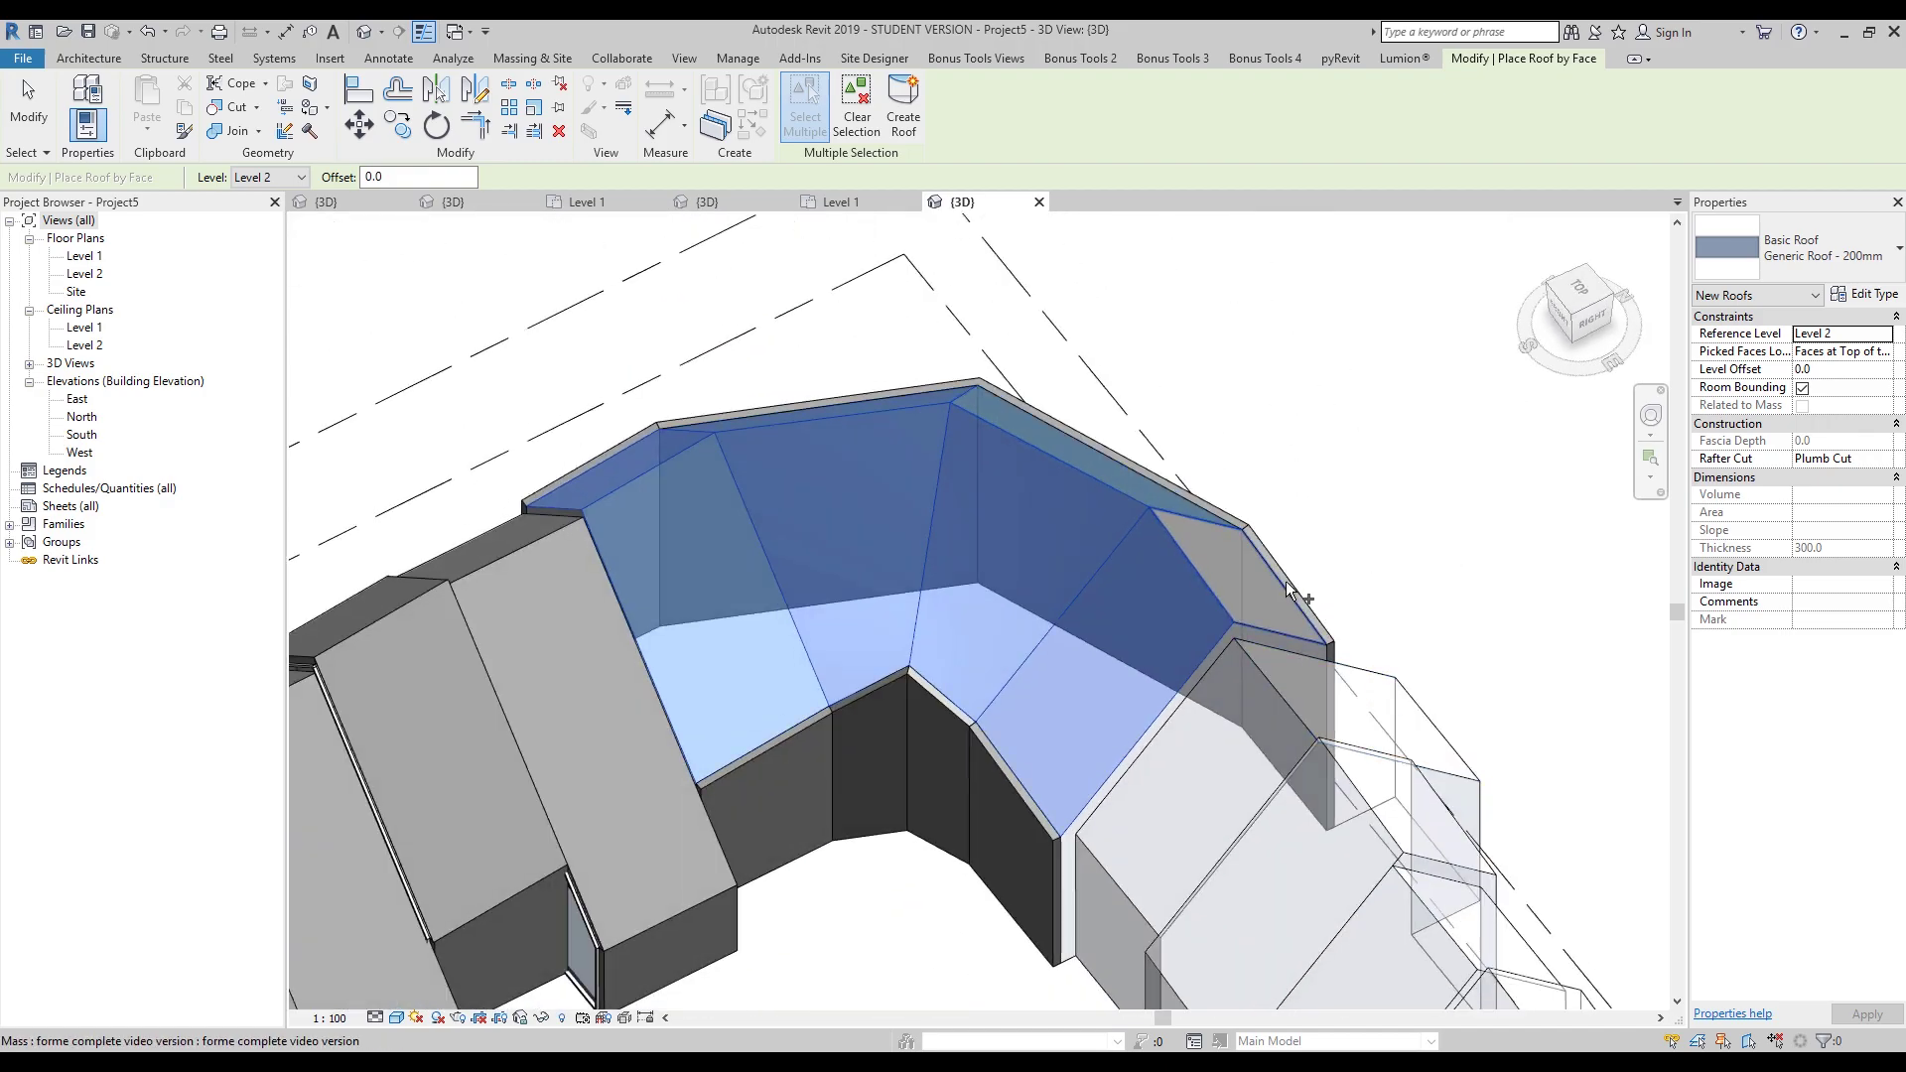
left_click(903, 109)
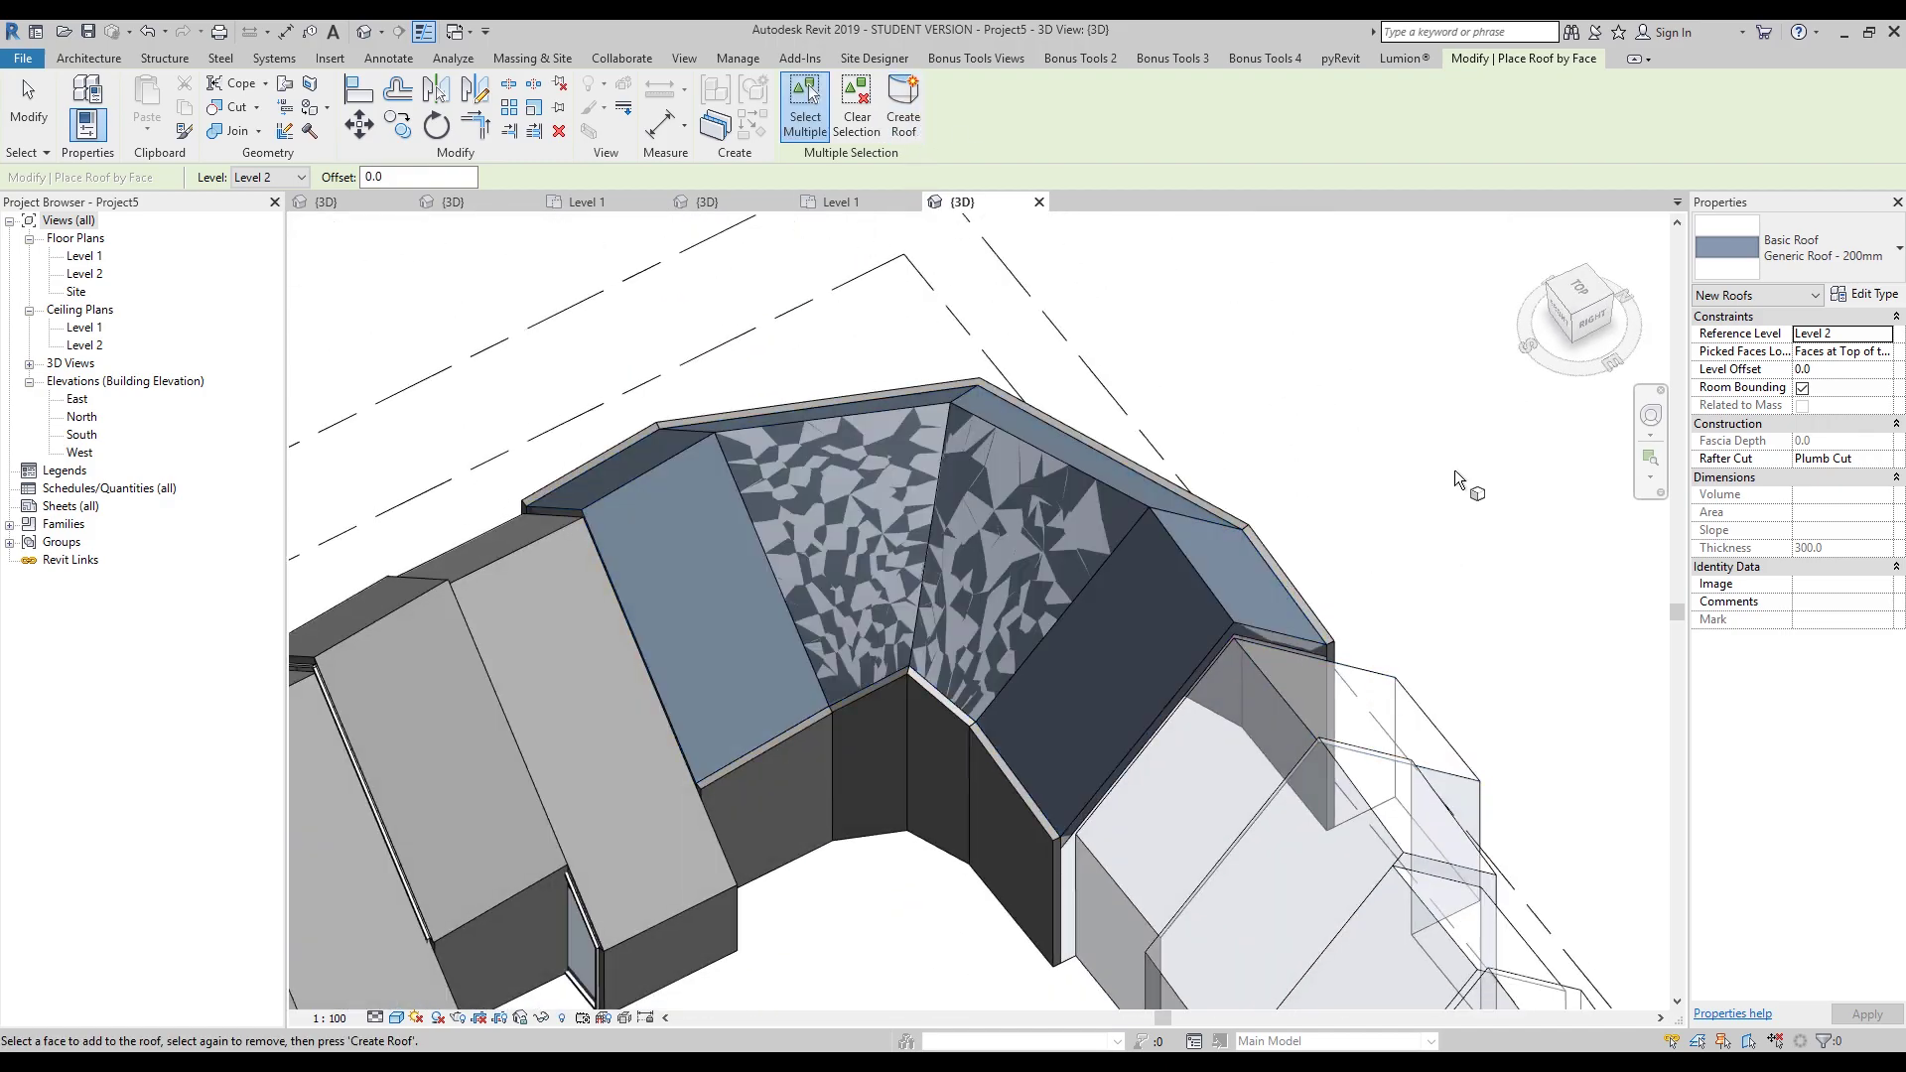
key("Escape")
- Set the level offset of the new bend roof to 200
middle_click_drag(1035, 610, 904, 510, "shift")
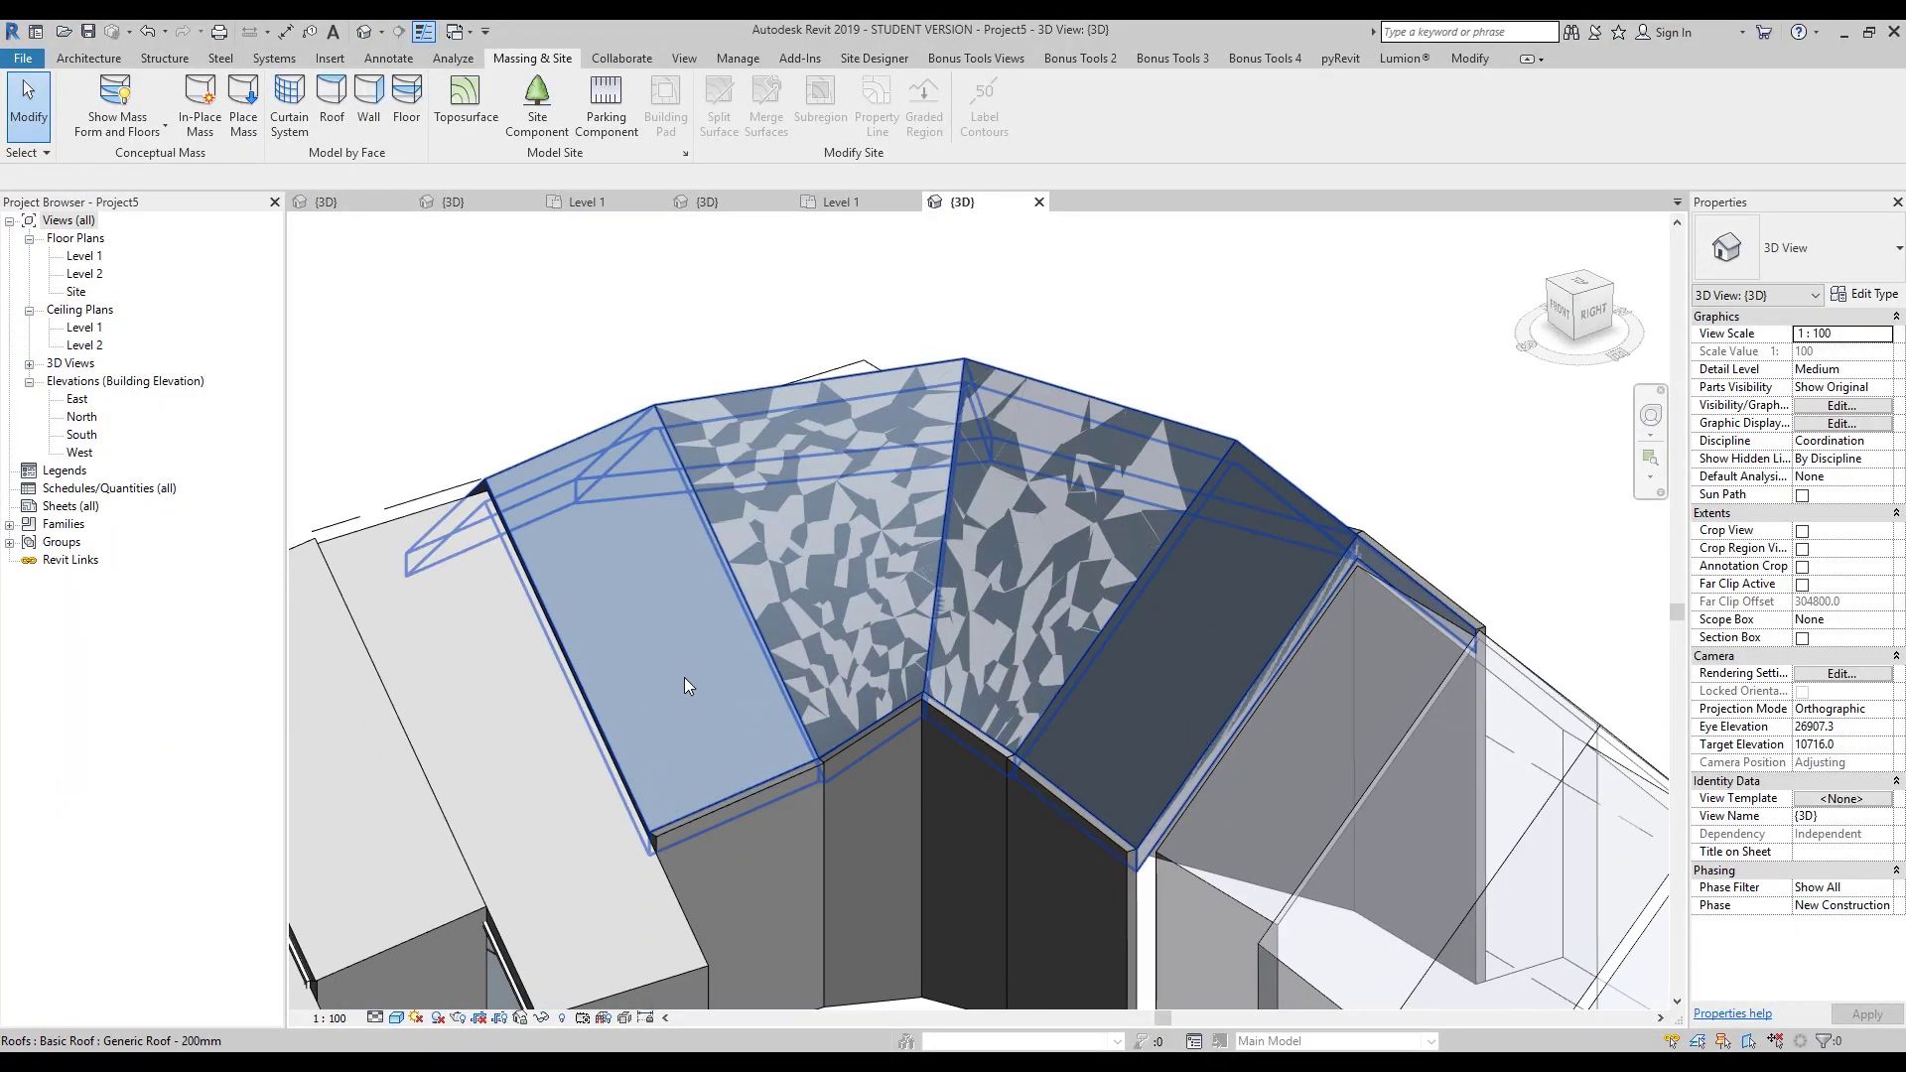
left_click(598, 578)
middle_click_drag(597, 578, 760, 668, "shift")
middle_click_drag(655, 680, 632, 677, "shift")
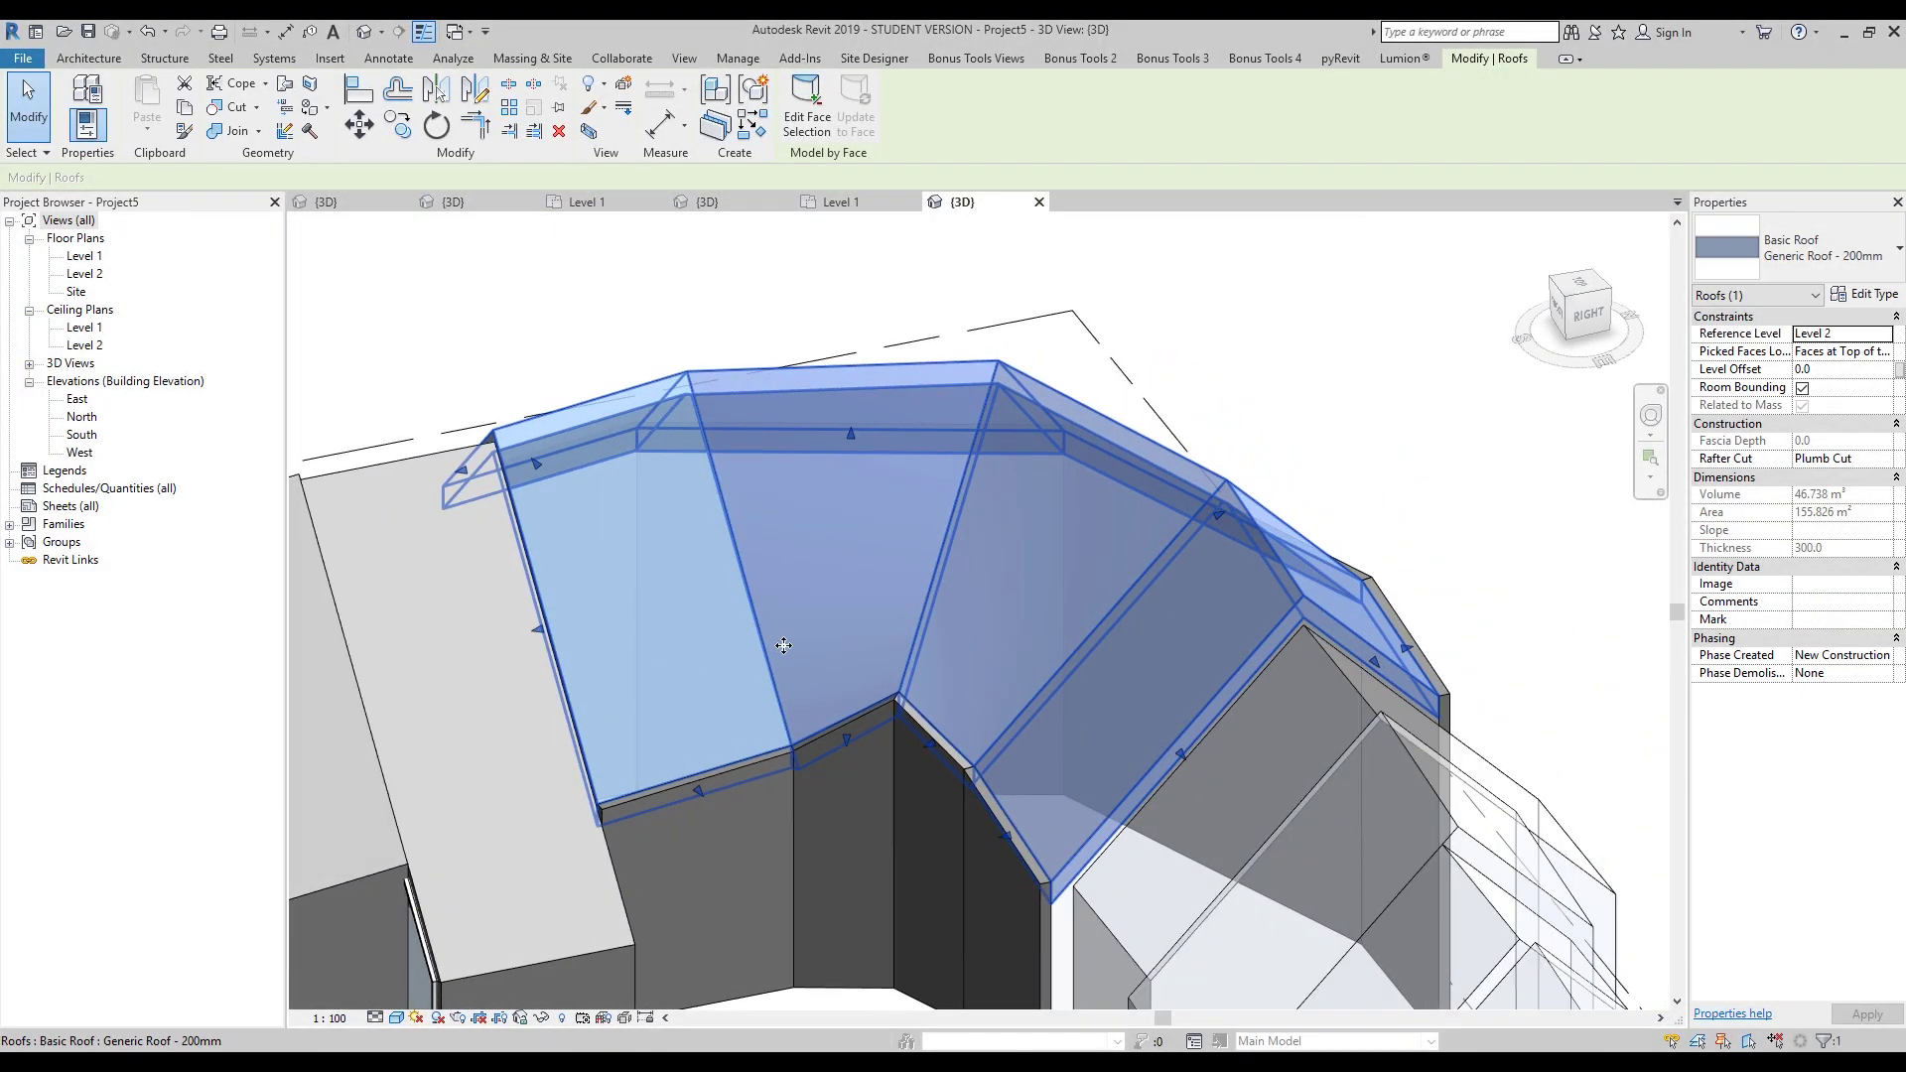
middle_click_drag(783, 647, 883, 638)
left_click(1845, 371)
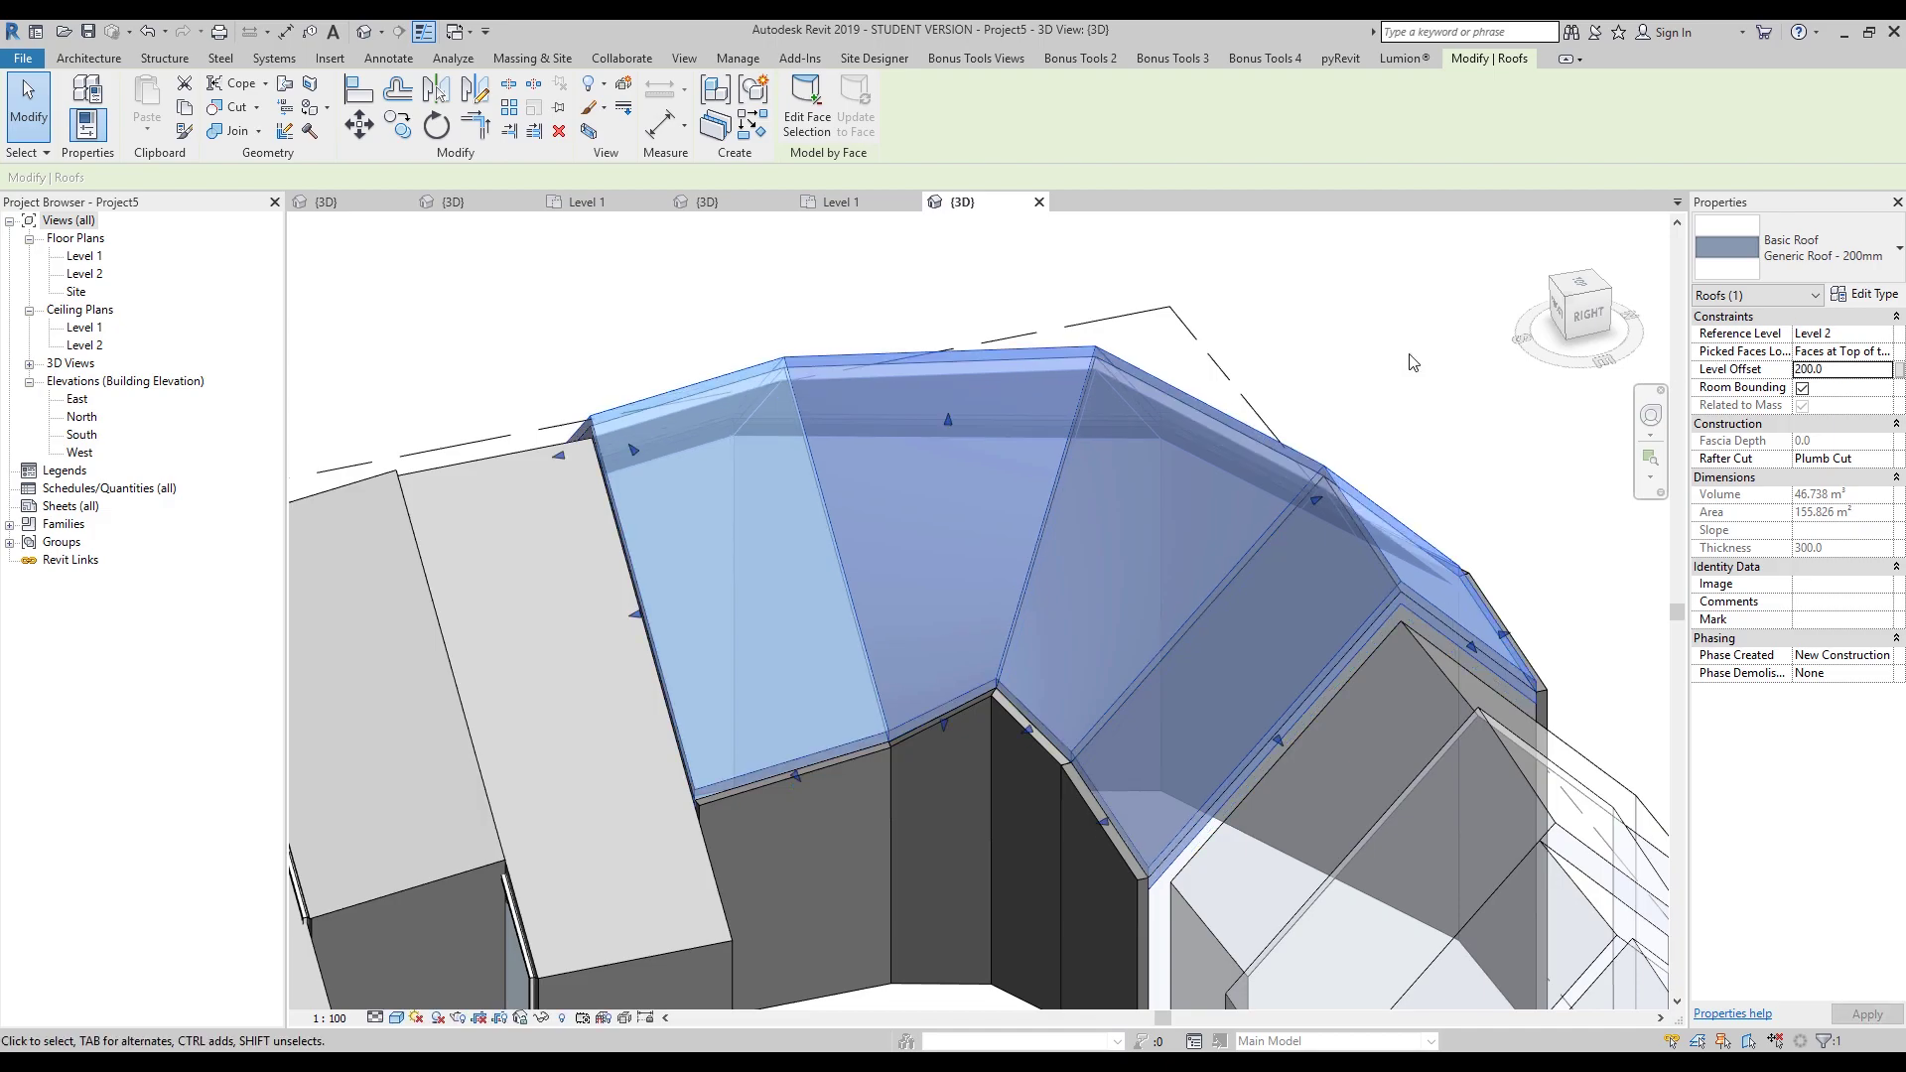
left_click(1419, 396)
- Try to attach the top of an outer bend wall to the new roof
middle_click_drag(1200, 610, 932, 836, "shift")
left_click(931, 836)
left_click(945, 109)
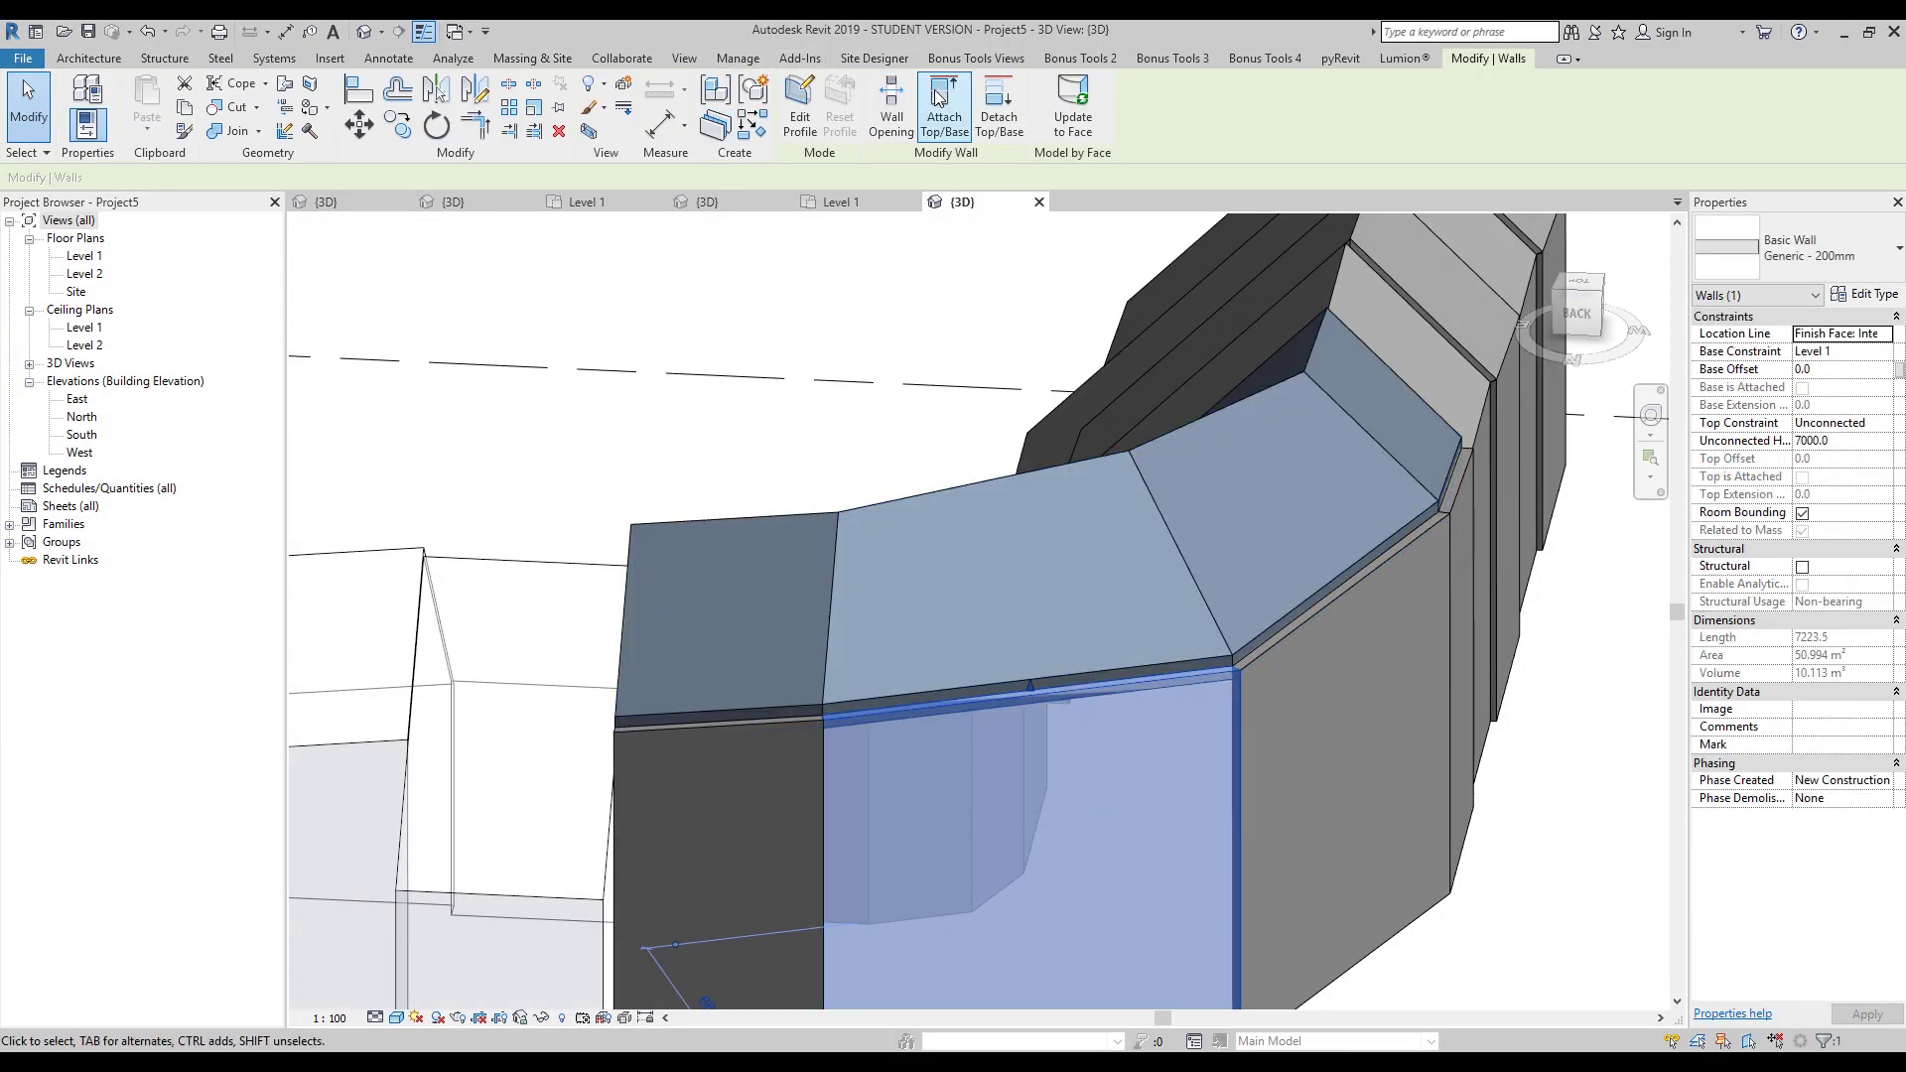
left_click(1045, 570)
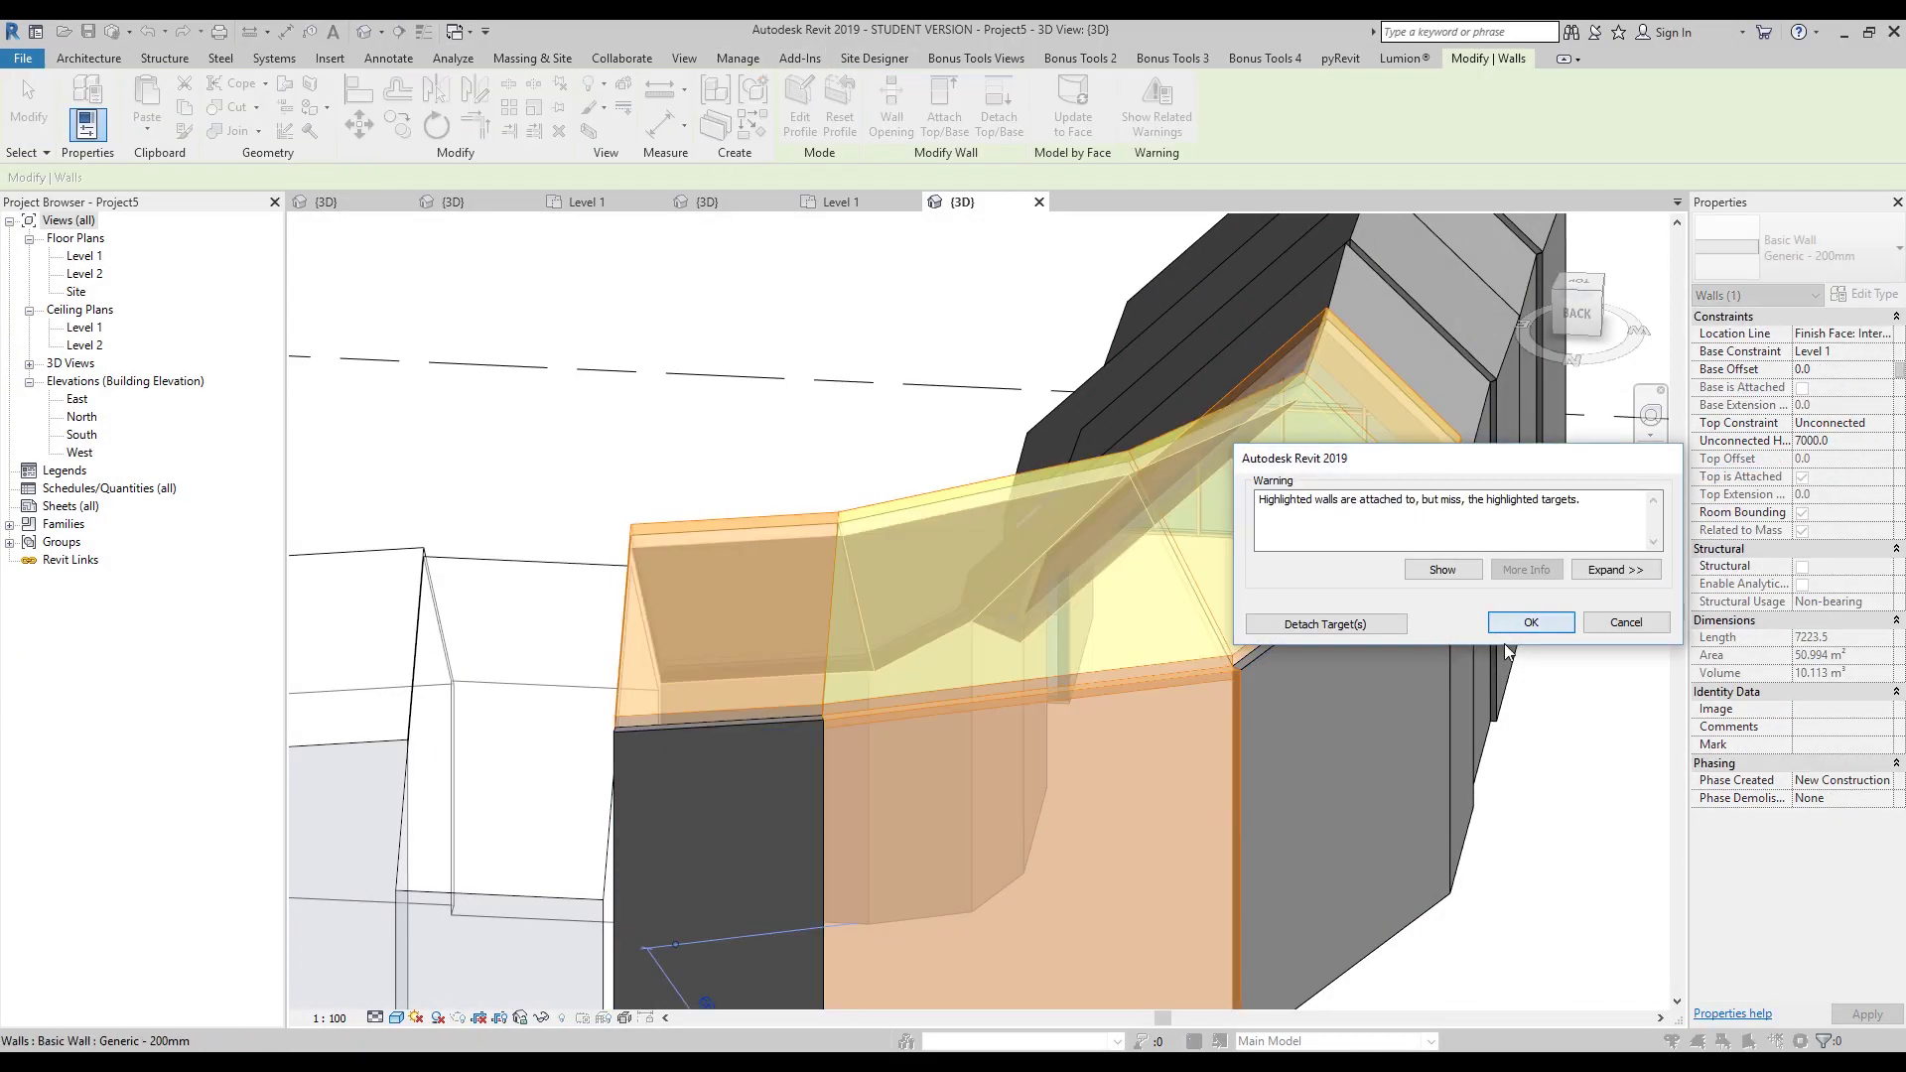
left_click(1529, 623)
key("Escape")
- Examine how the bend roof's outer edge meets the wall tops and the adjoining grey roof segment
middle_click_drag(1355, 758, 1046, 790, "shift")
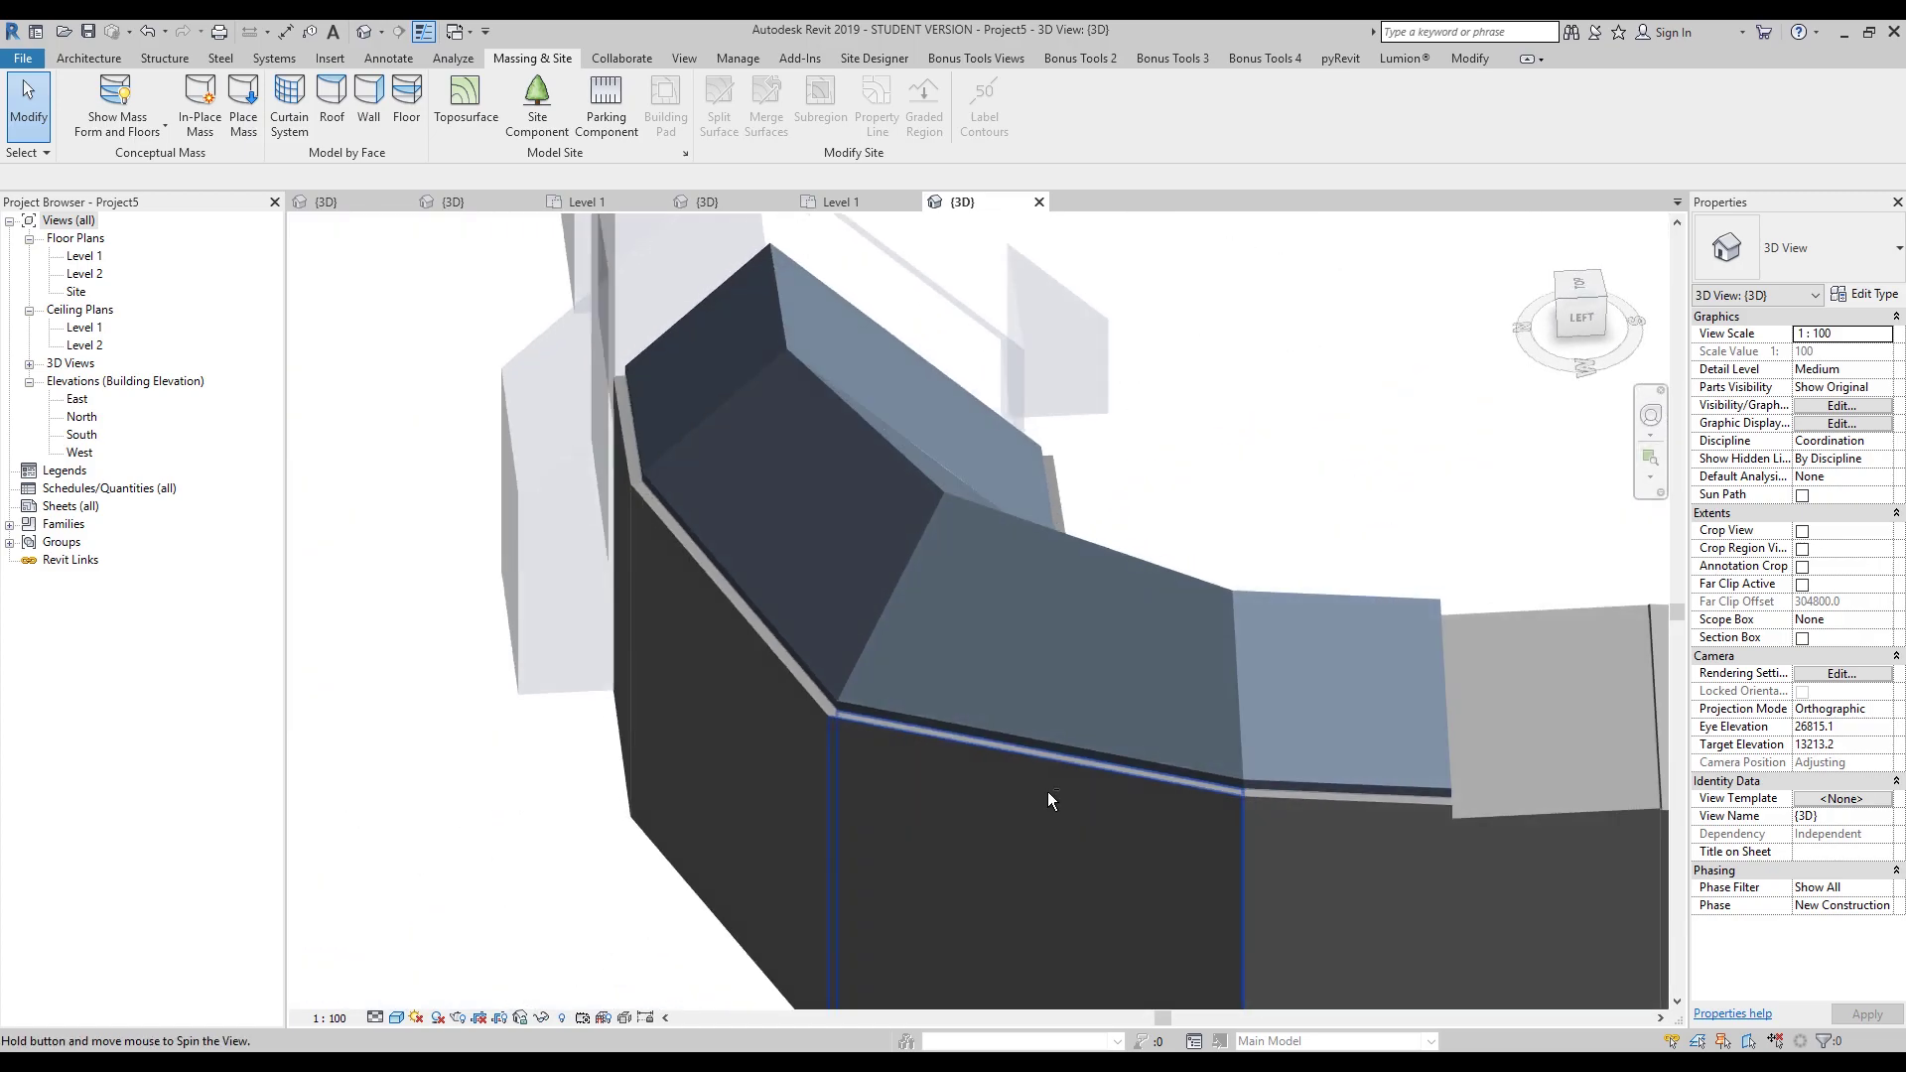
left_click(1040, 633)
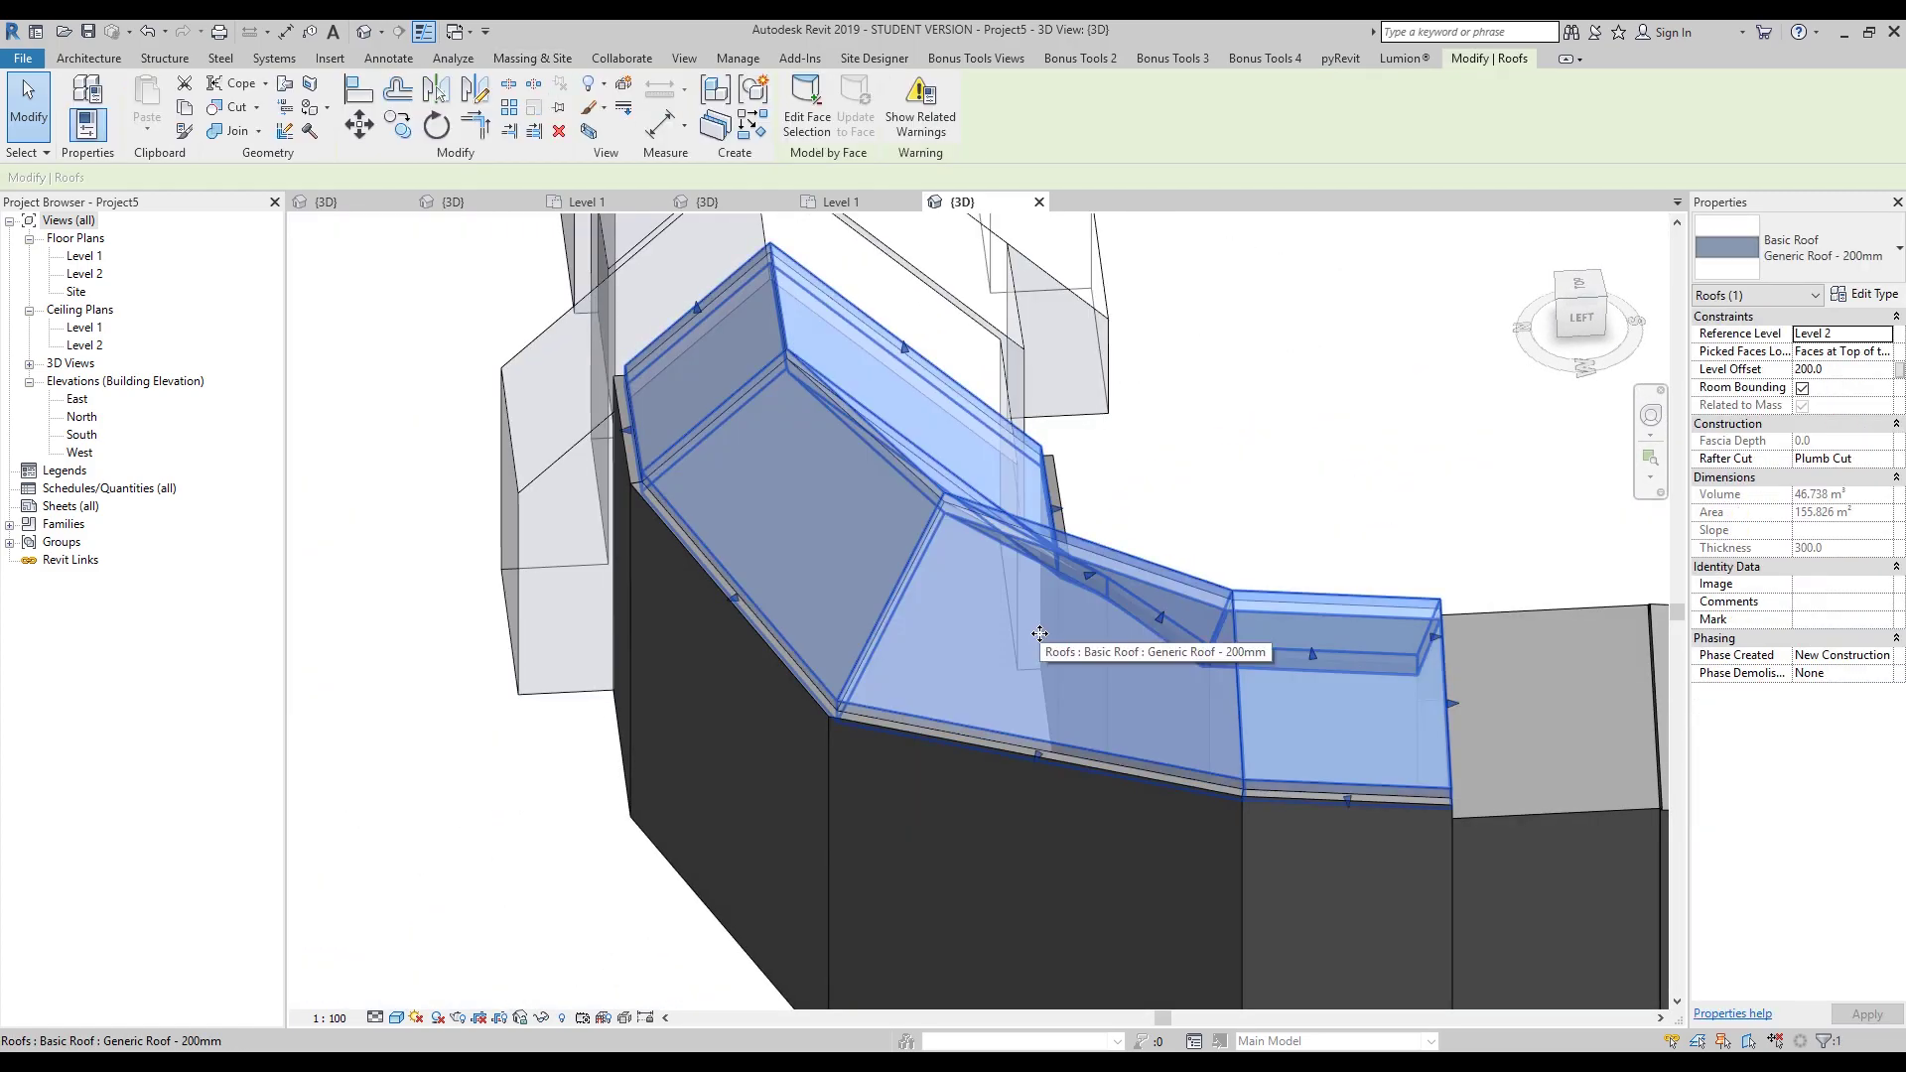
key("Escape")
middle_click_drag(1490, 695, 1244, 501)
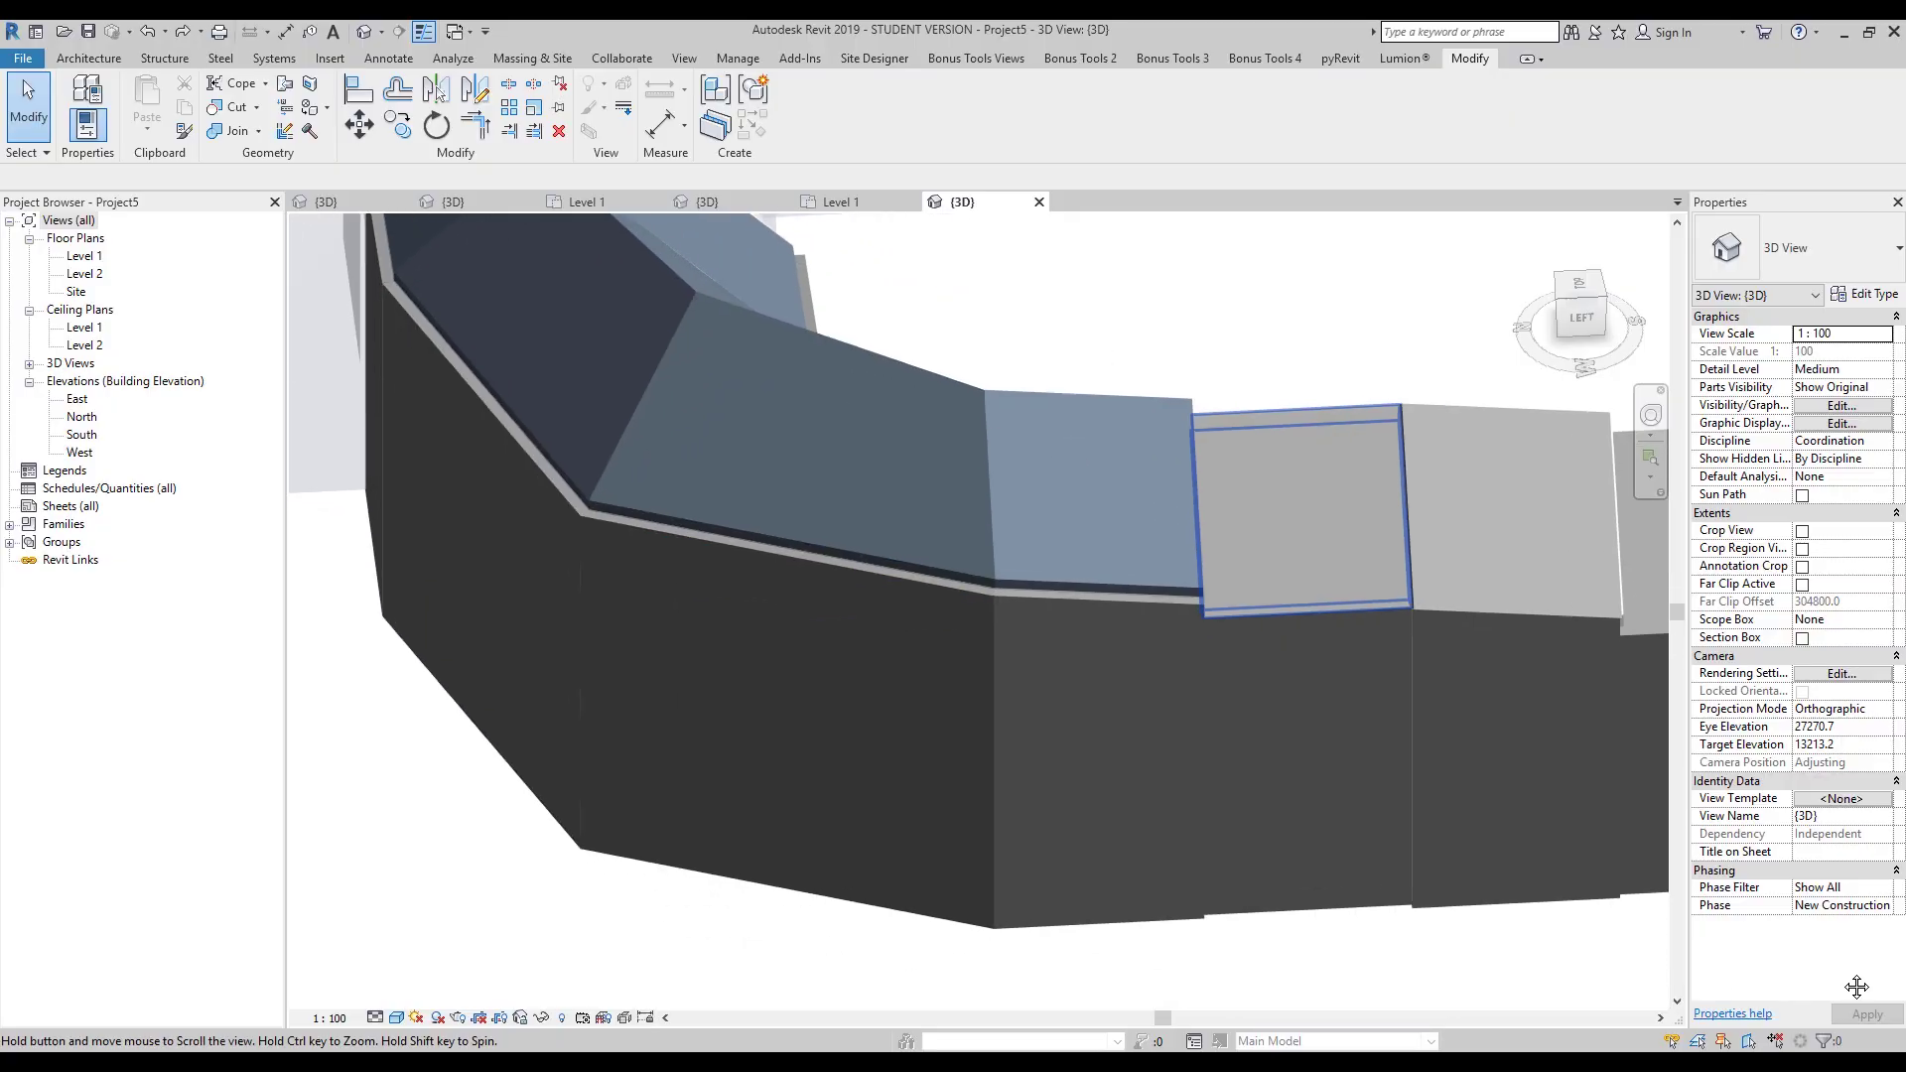
middle_click_drag(1152, 556, 1052, 571, "shift")
scroll(1022, 685, "up", 1)
scroll(1117, 629, "up", 3)
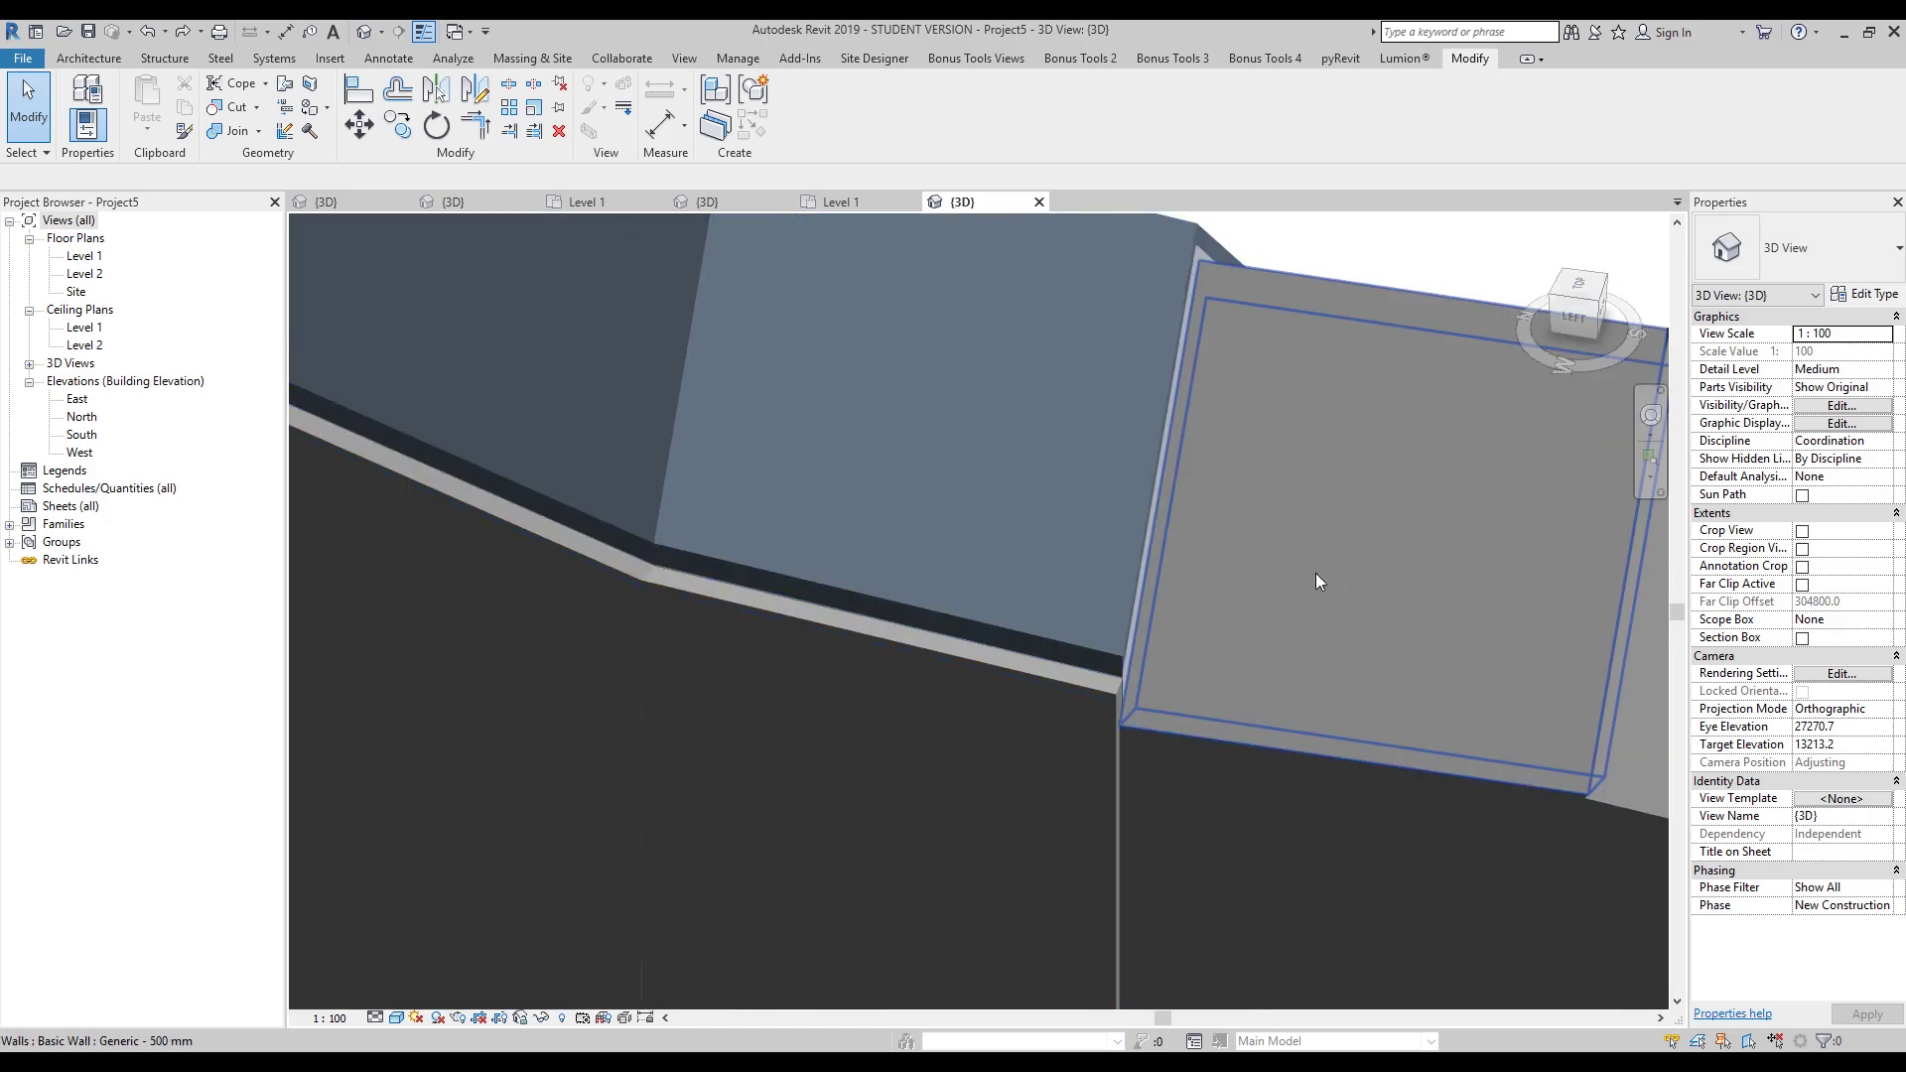
middle_click_drag(1313, 705, 1201, 638)
middle_click_drag(1024, 728, 1311, 810)
middle_click_drag(1063, 681, 1131, 743)
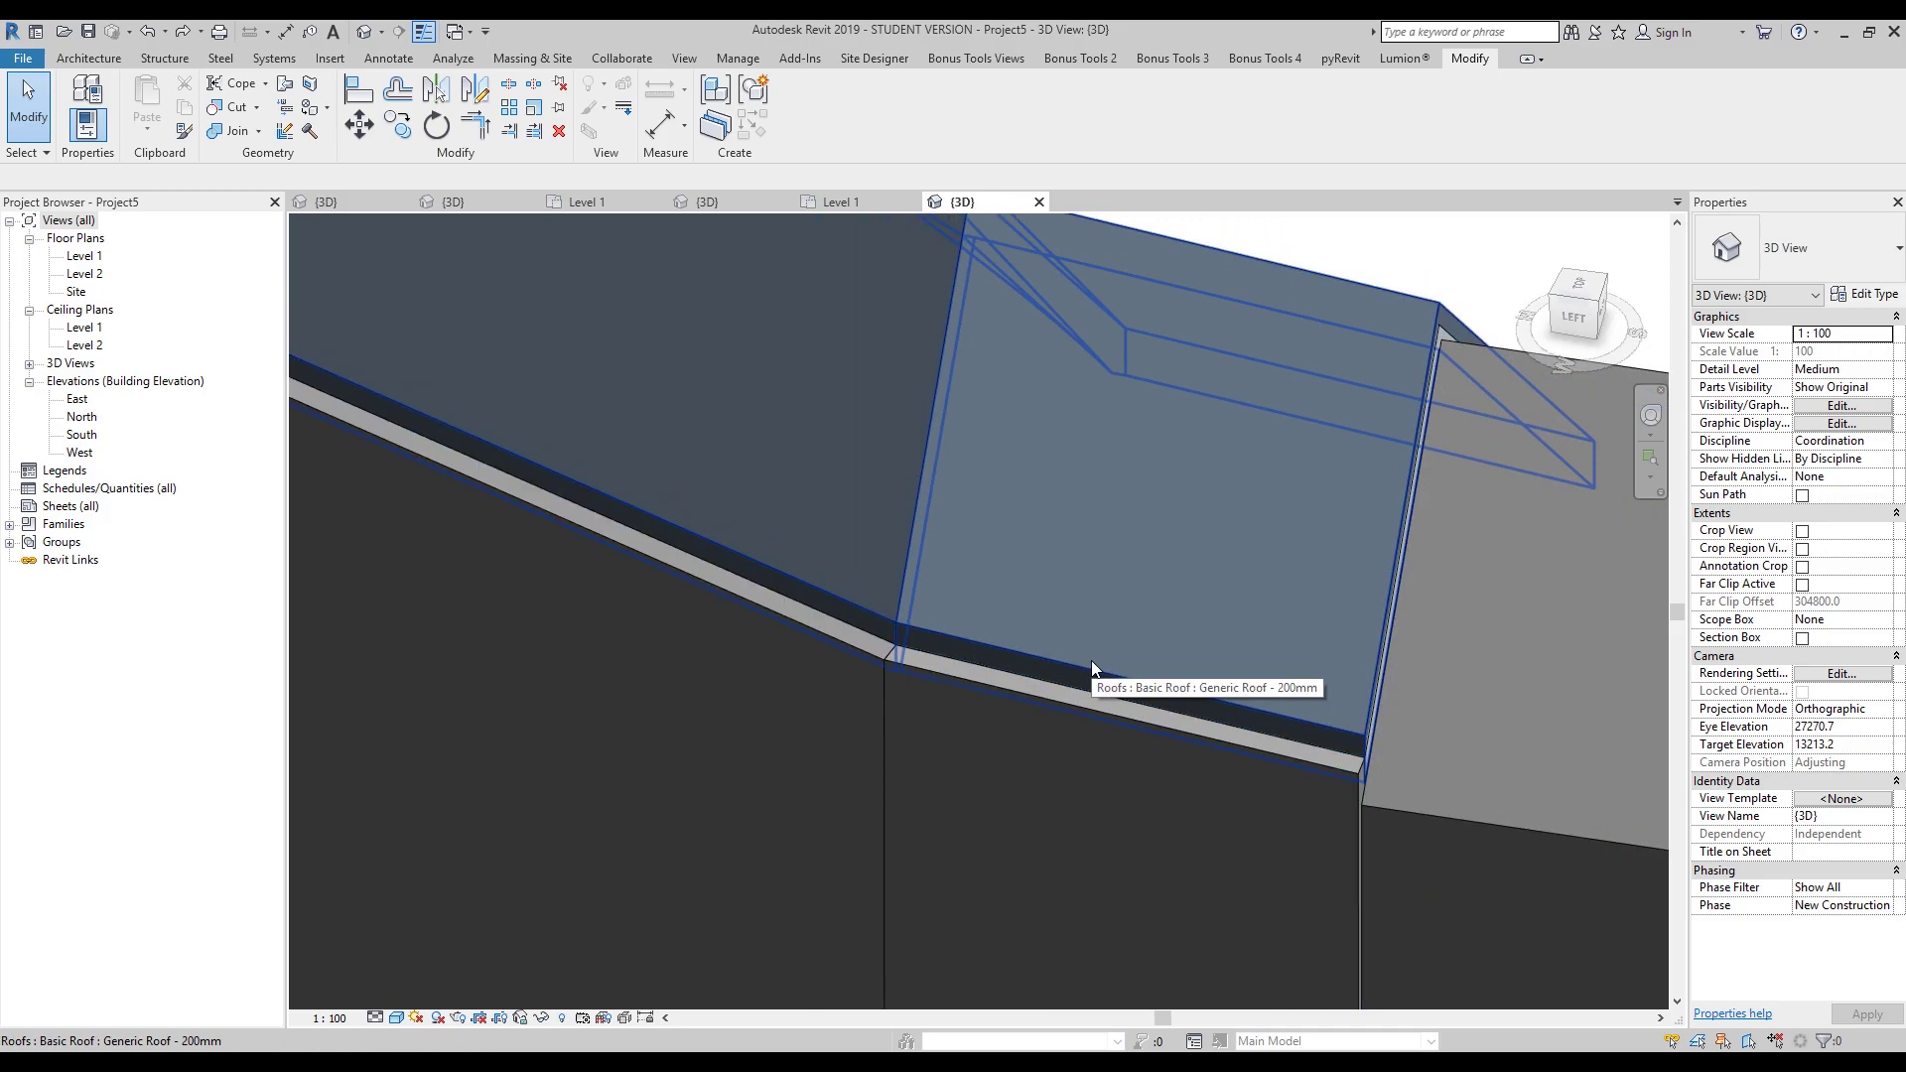
- Align the roof's outer edge with the exterior face of the end wall beside the grey roof segment
key("a")
key("l")
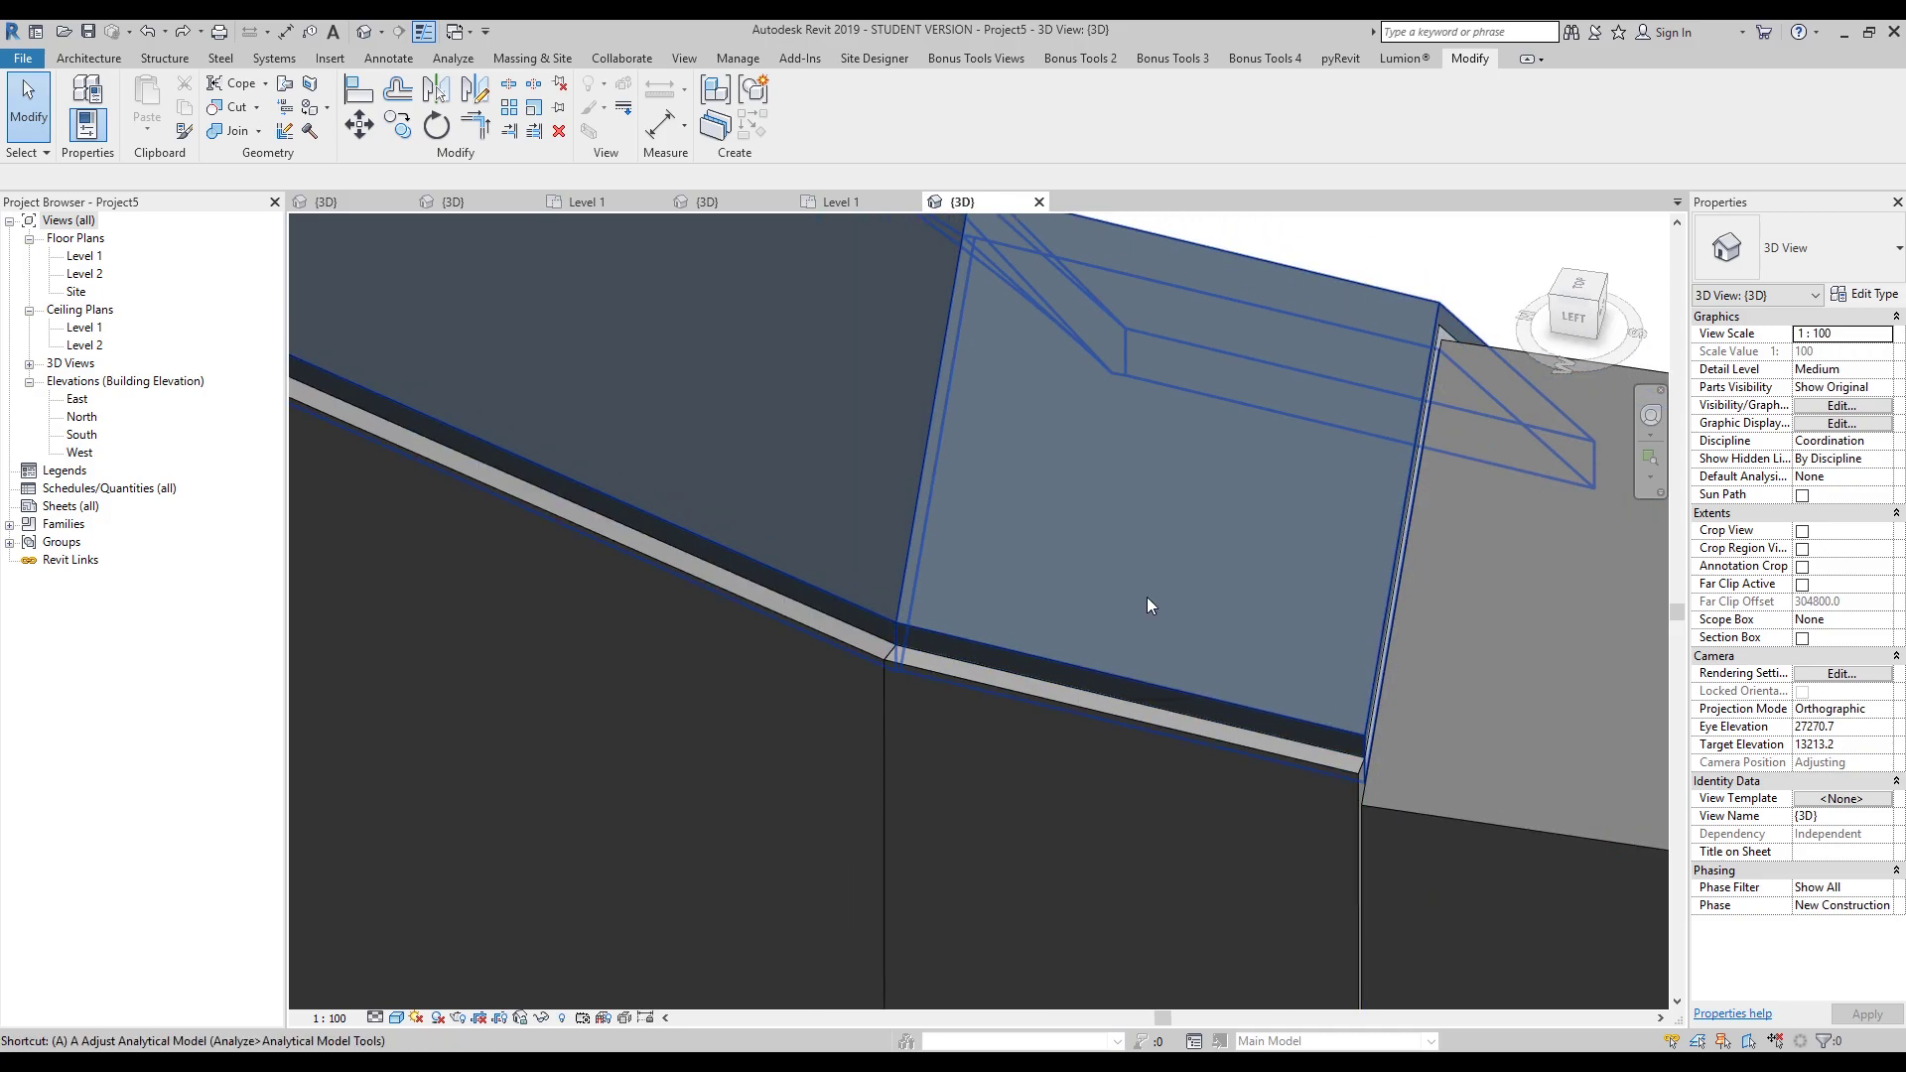
left_click(1052, 763)
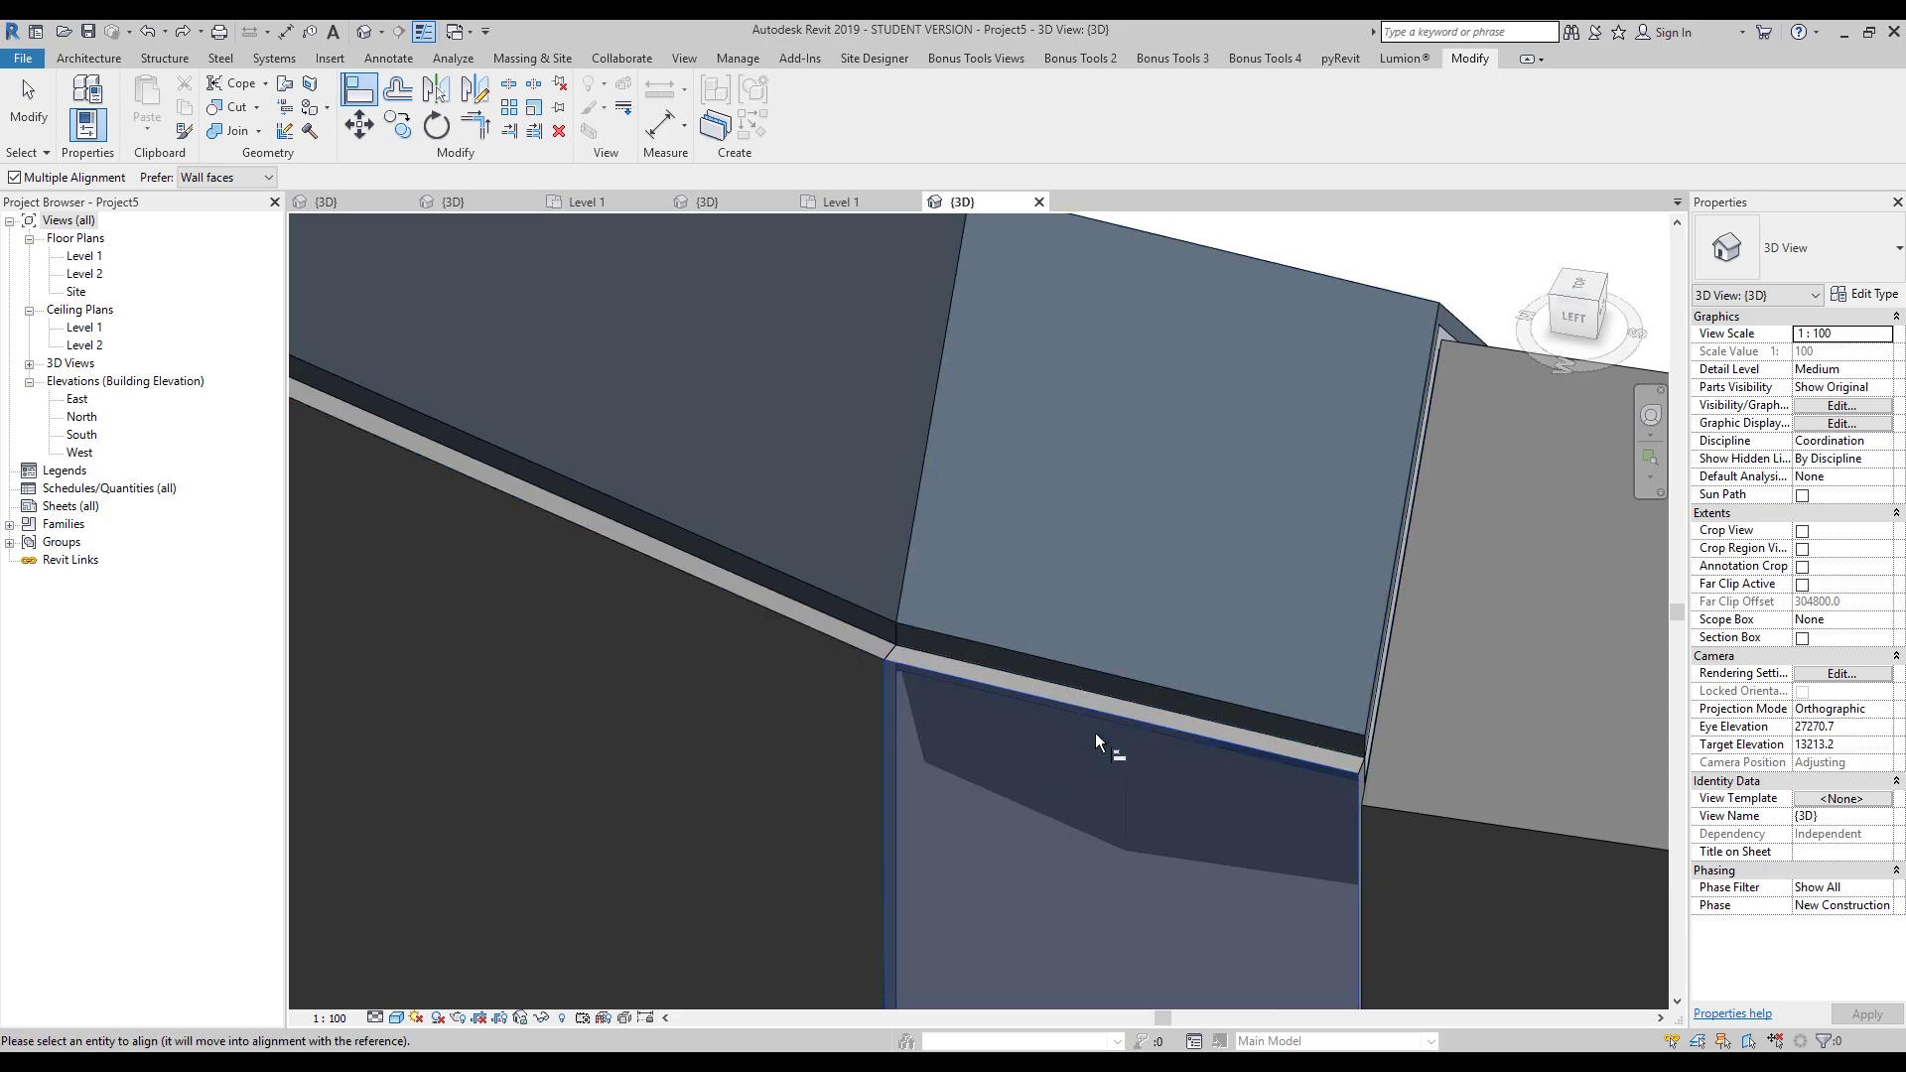
left_click(1009, 661)
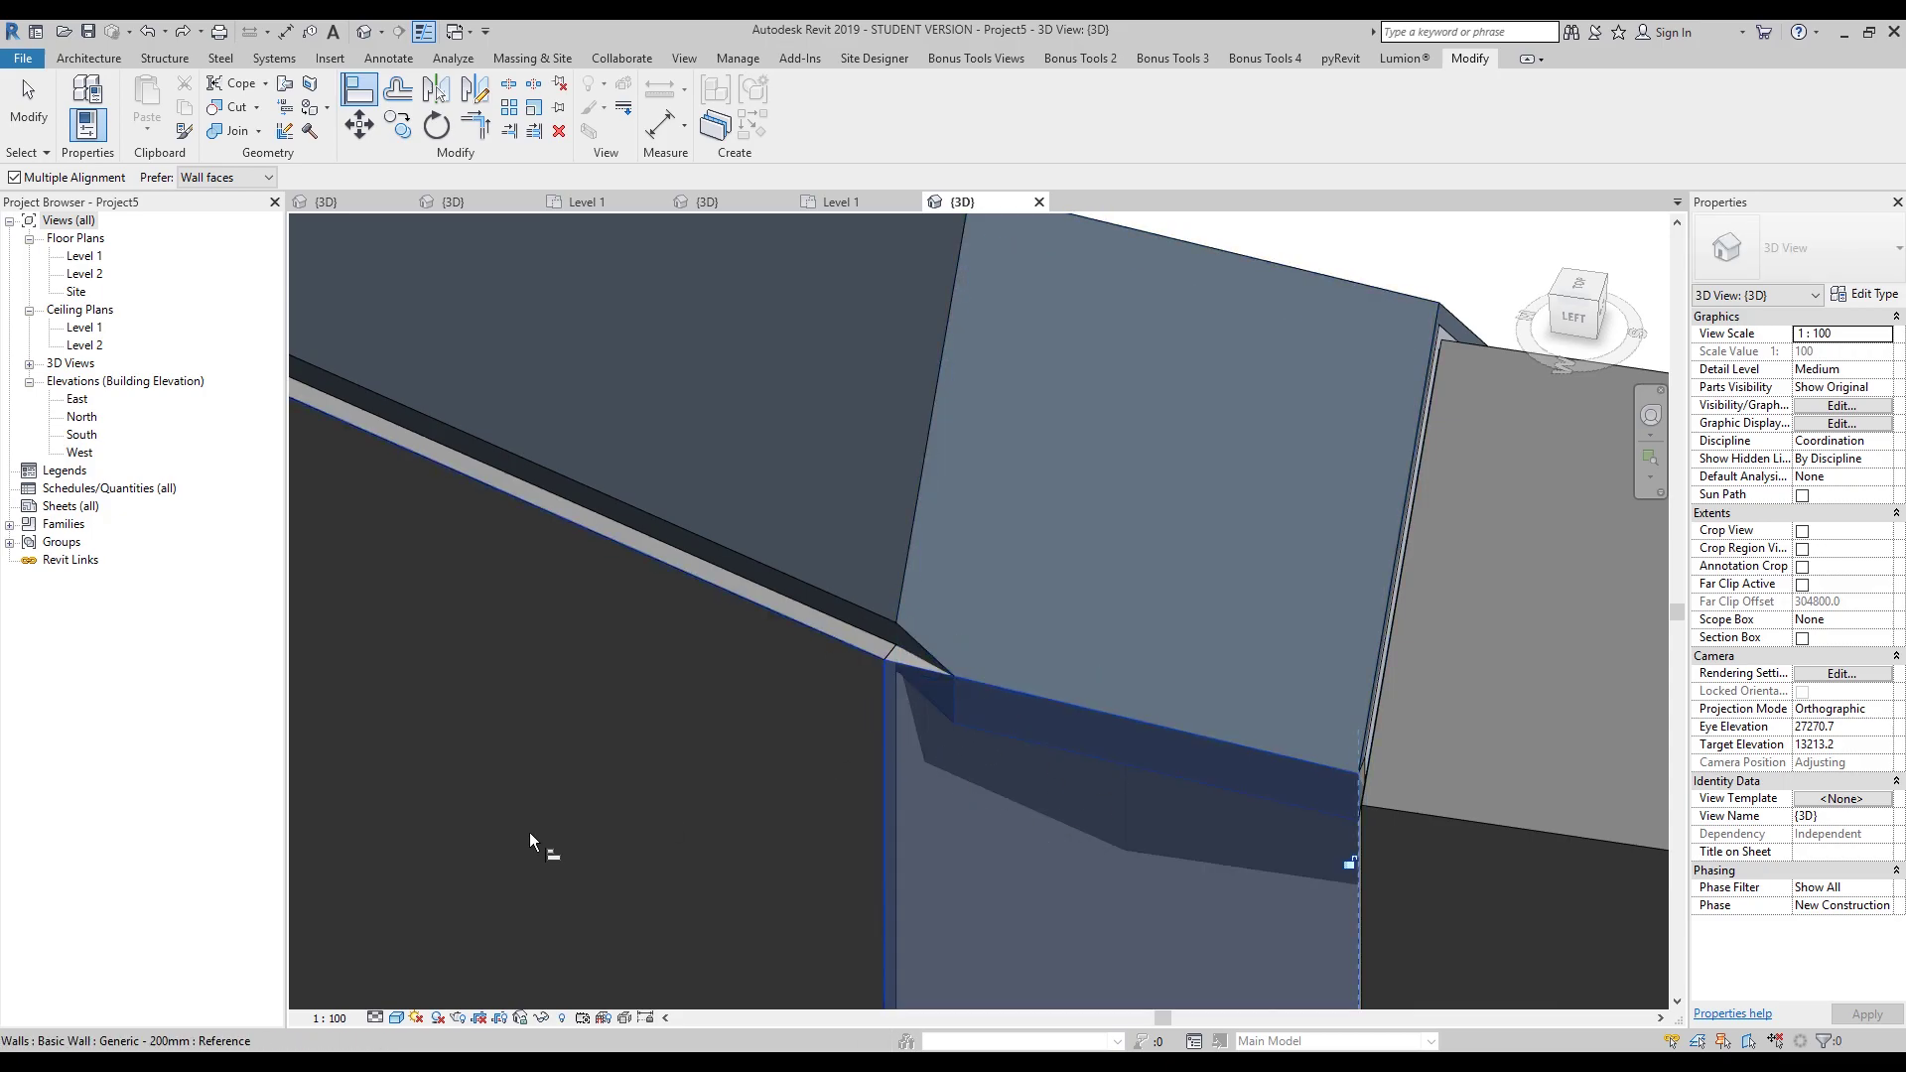
- Turn off Multiple Alignment and align the neighbouring roof edge with the exterior face of the second outer wall
middle_click_drag(808, 692, 1022, 754)
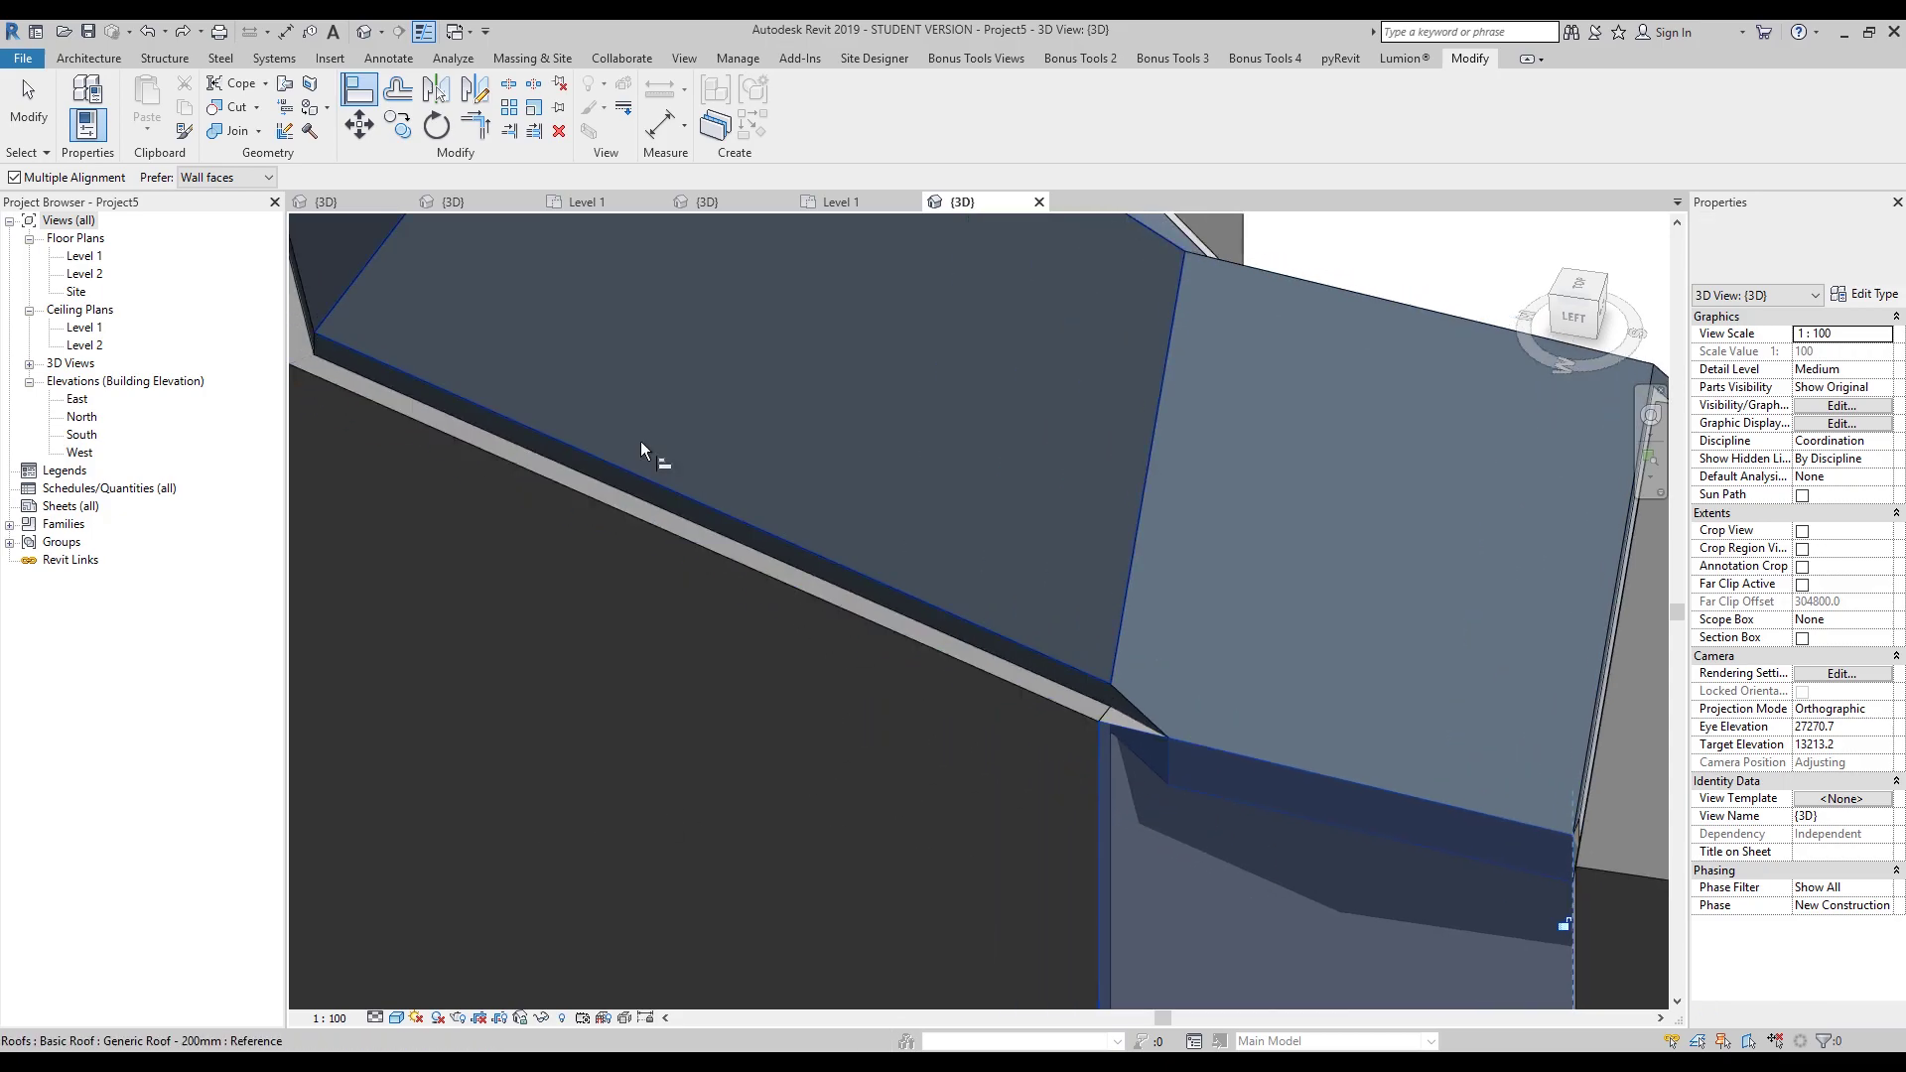
key("Escape")
left_click(58, 179)
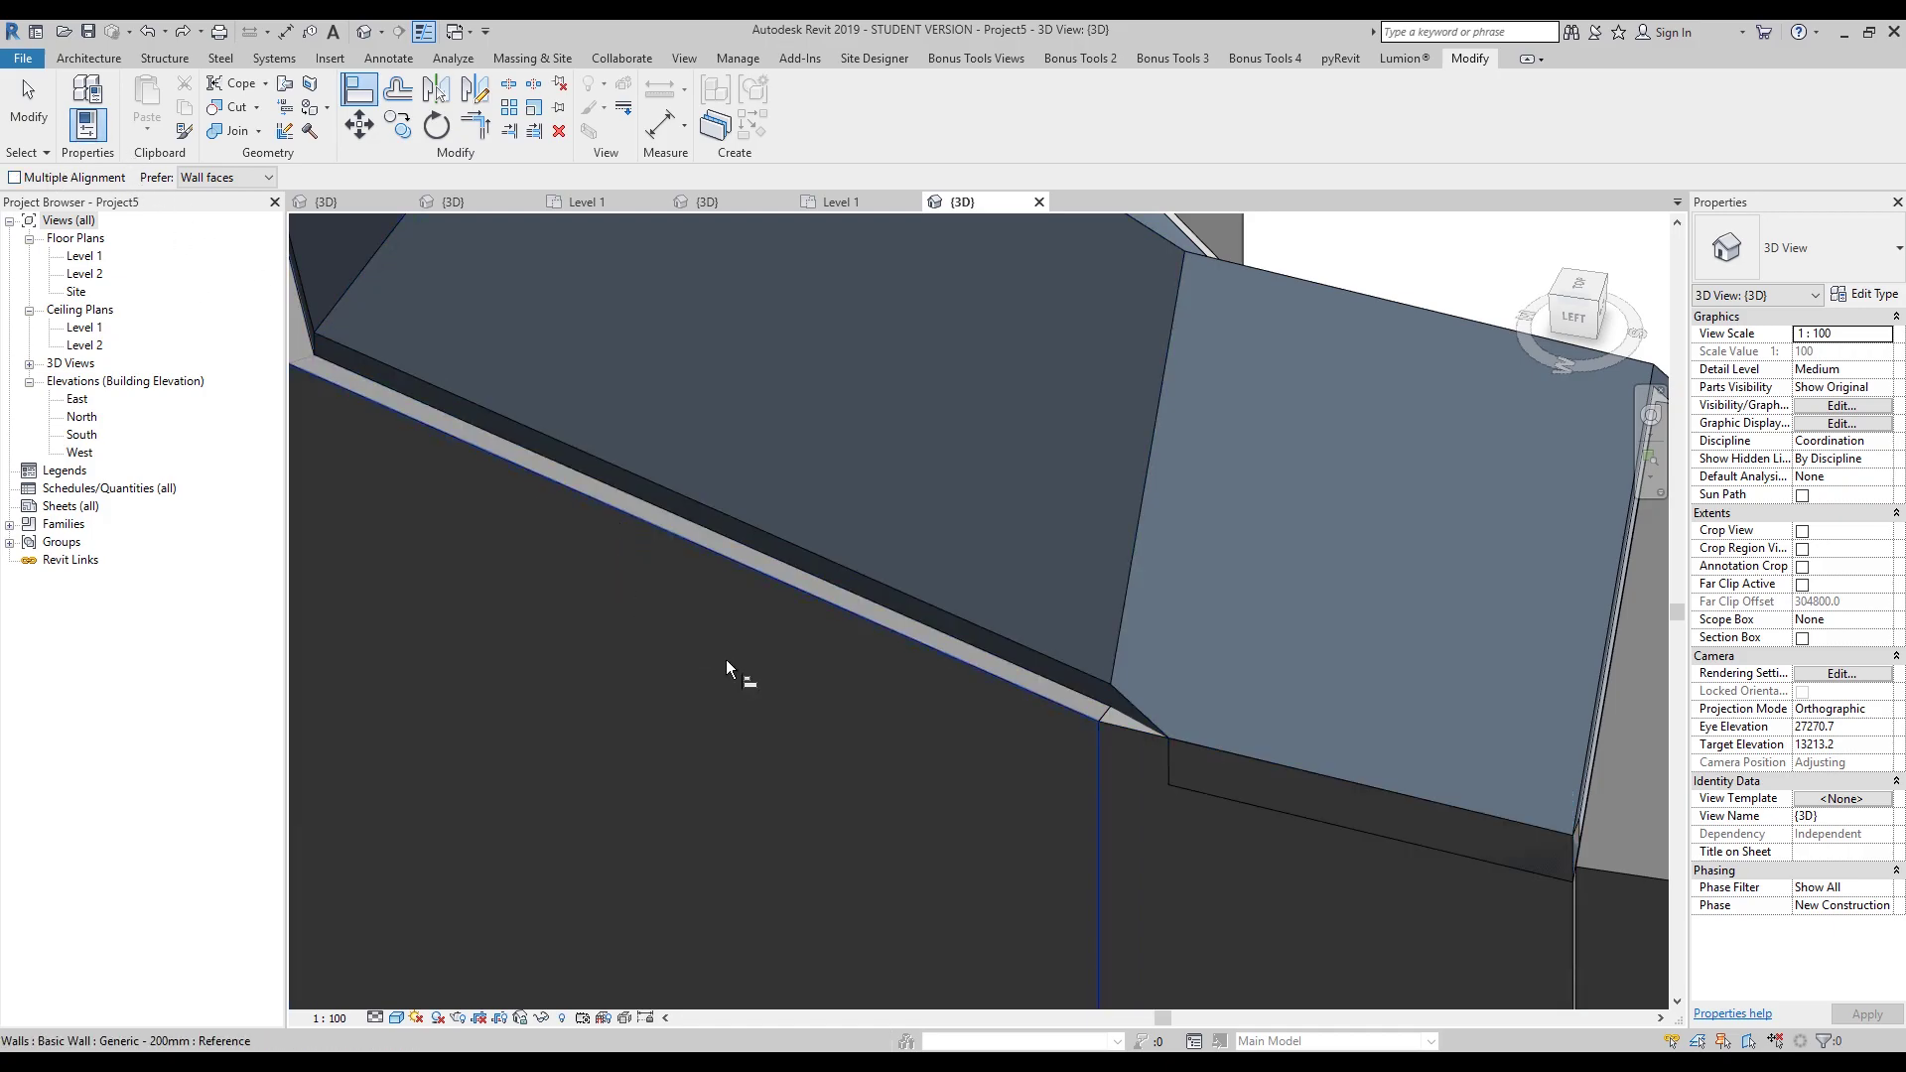
left_click(921, 640)
left_click(945, 624)
key("Escape")
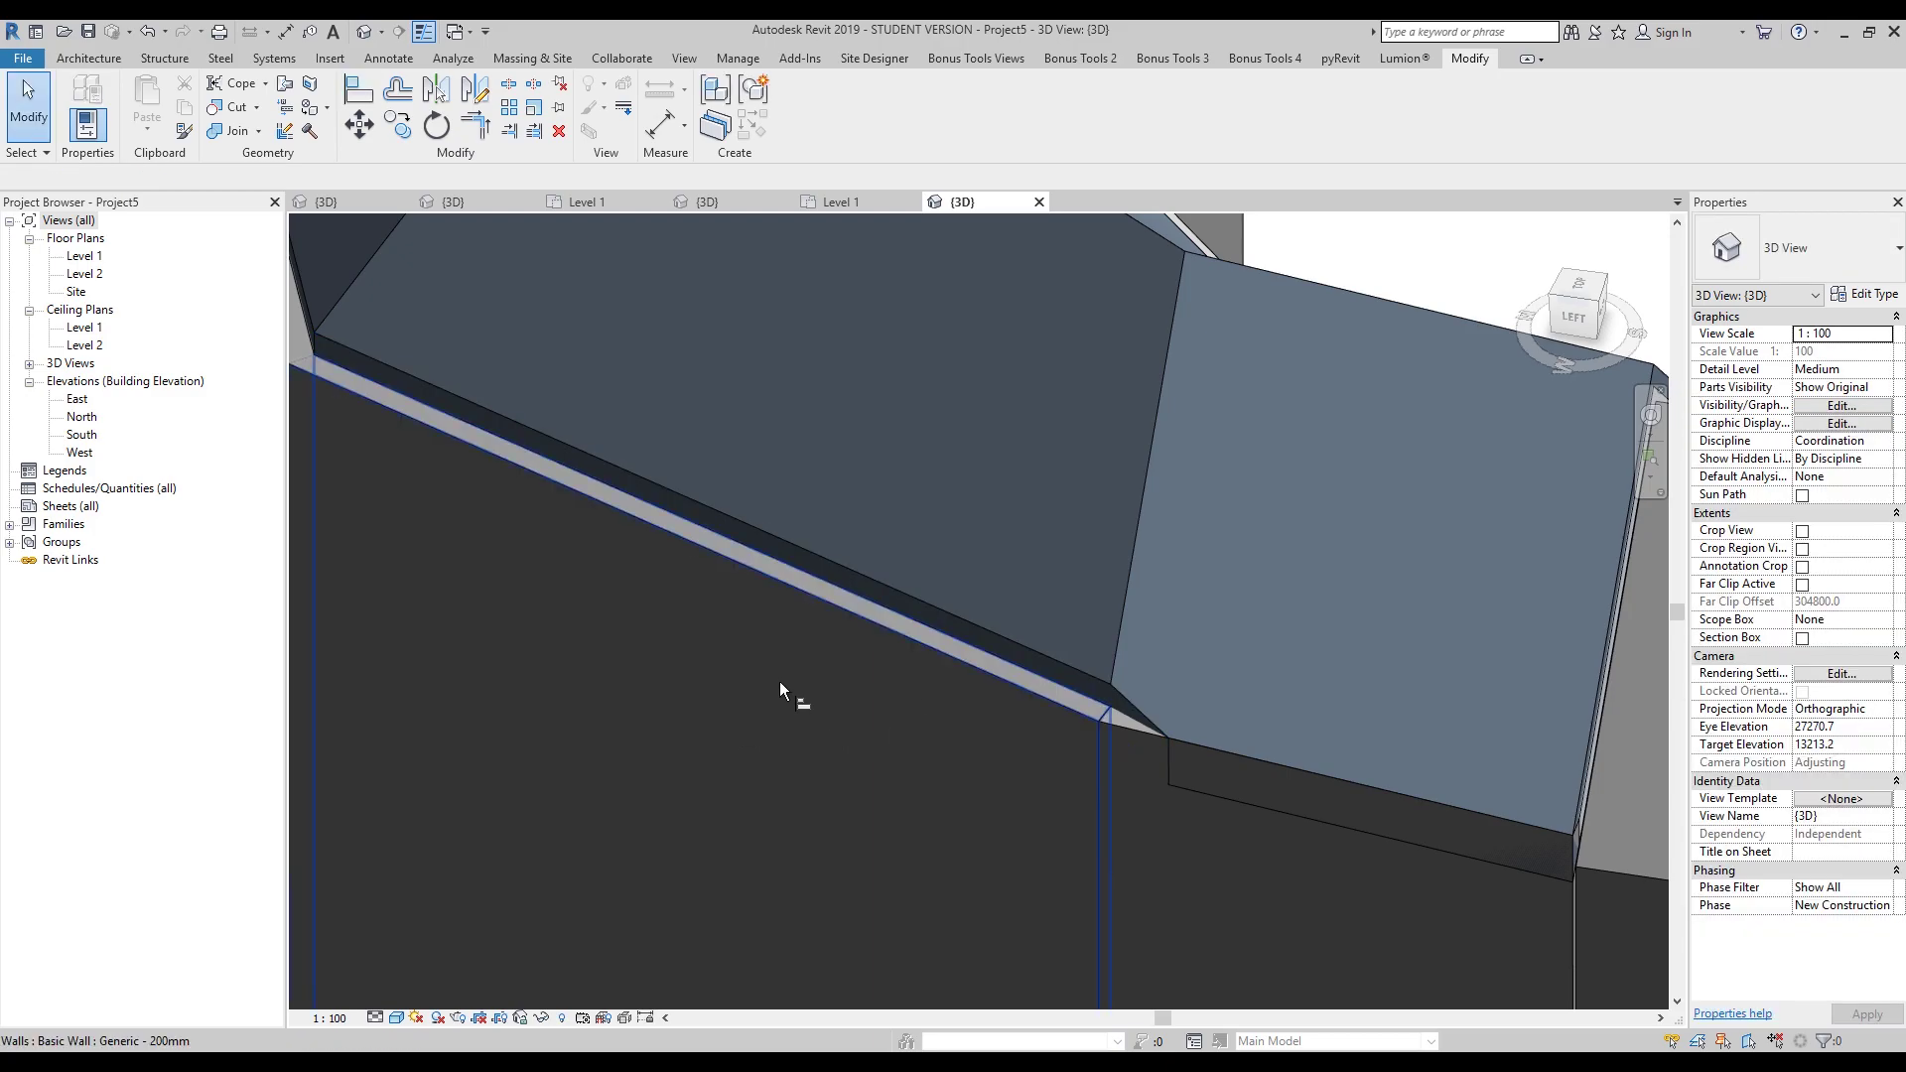
key("a")
key("l")
left_click(800, 679)
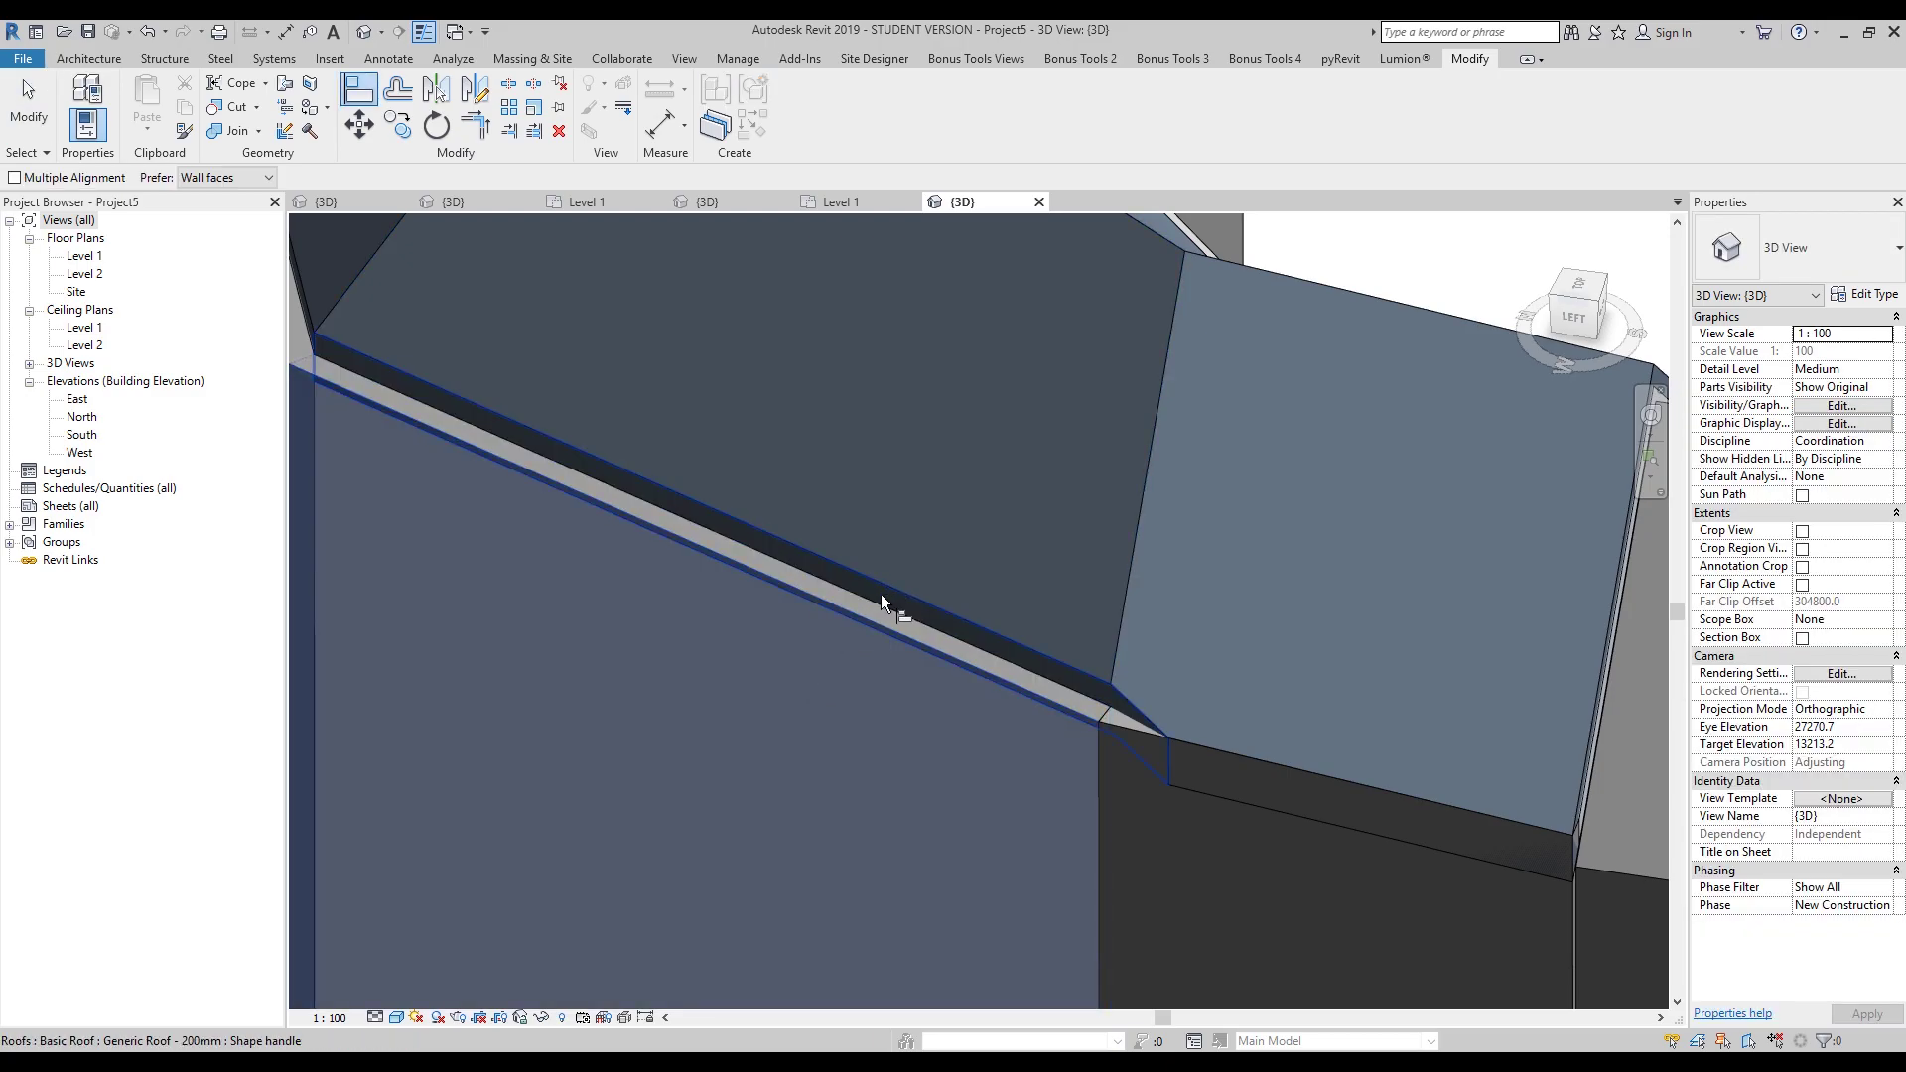
left_click(879, 594)
- Align the third roof edge with its outer wall face, unjoining the conflicting wall and roof
middle_click_drag(902, 642, 796, 725, "shift")
left_click(813, 703)
left_click(880, 611)
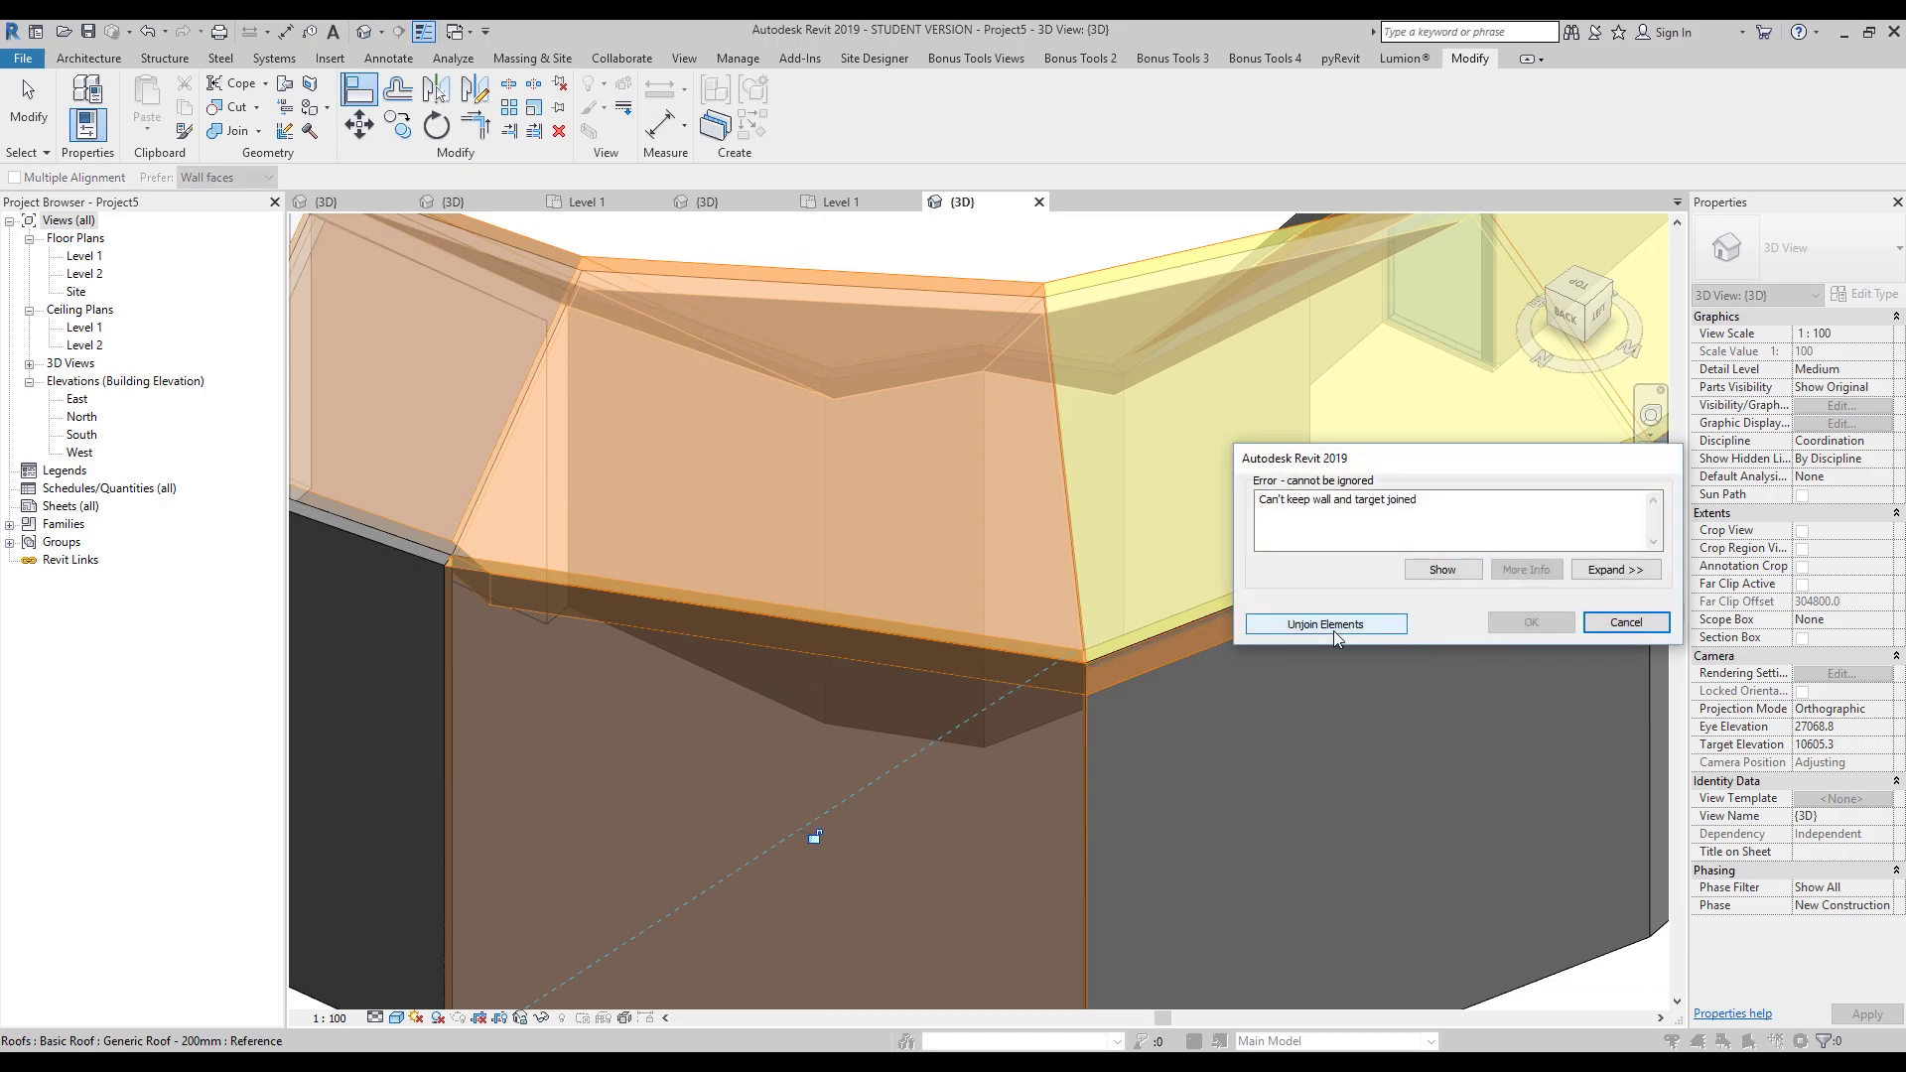
left_click(1333, 630)
- Align the last outer roof edge with the exterior face of the end wall beside the uncovered mass
middle_click_drag(685, 611, 1329, 650)
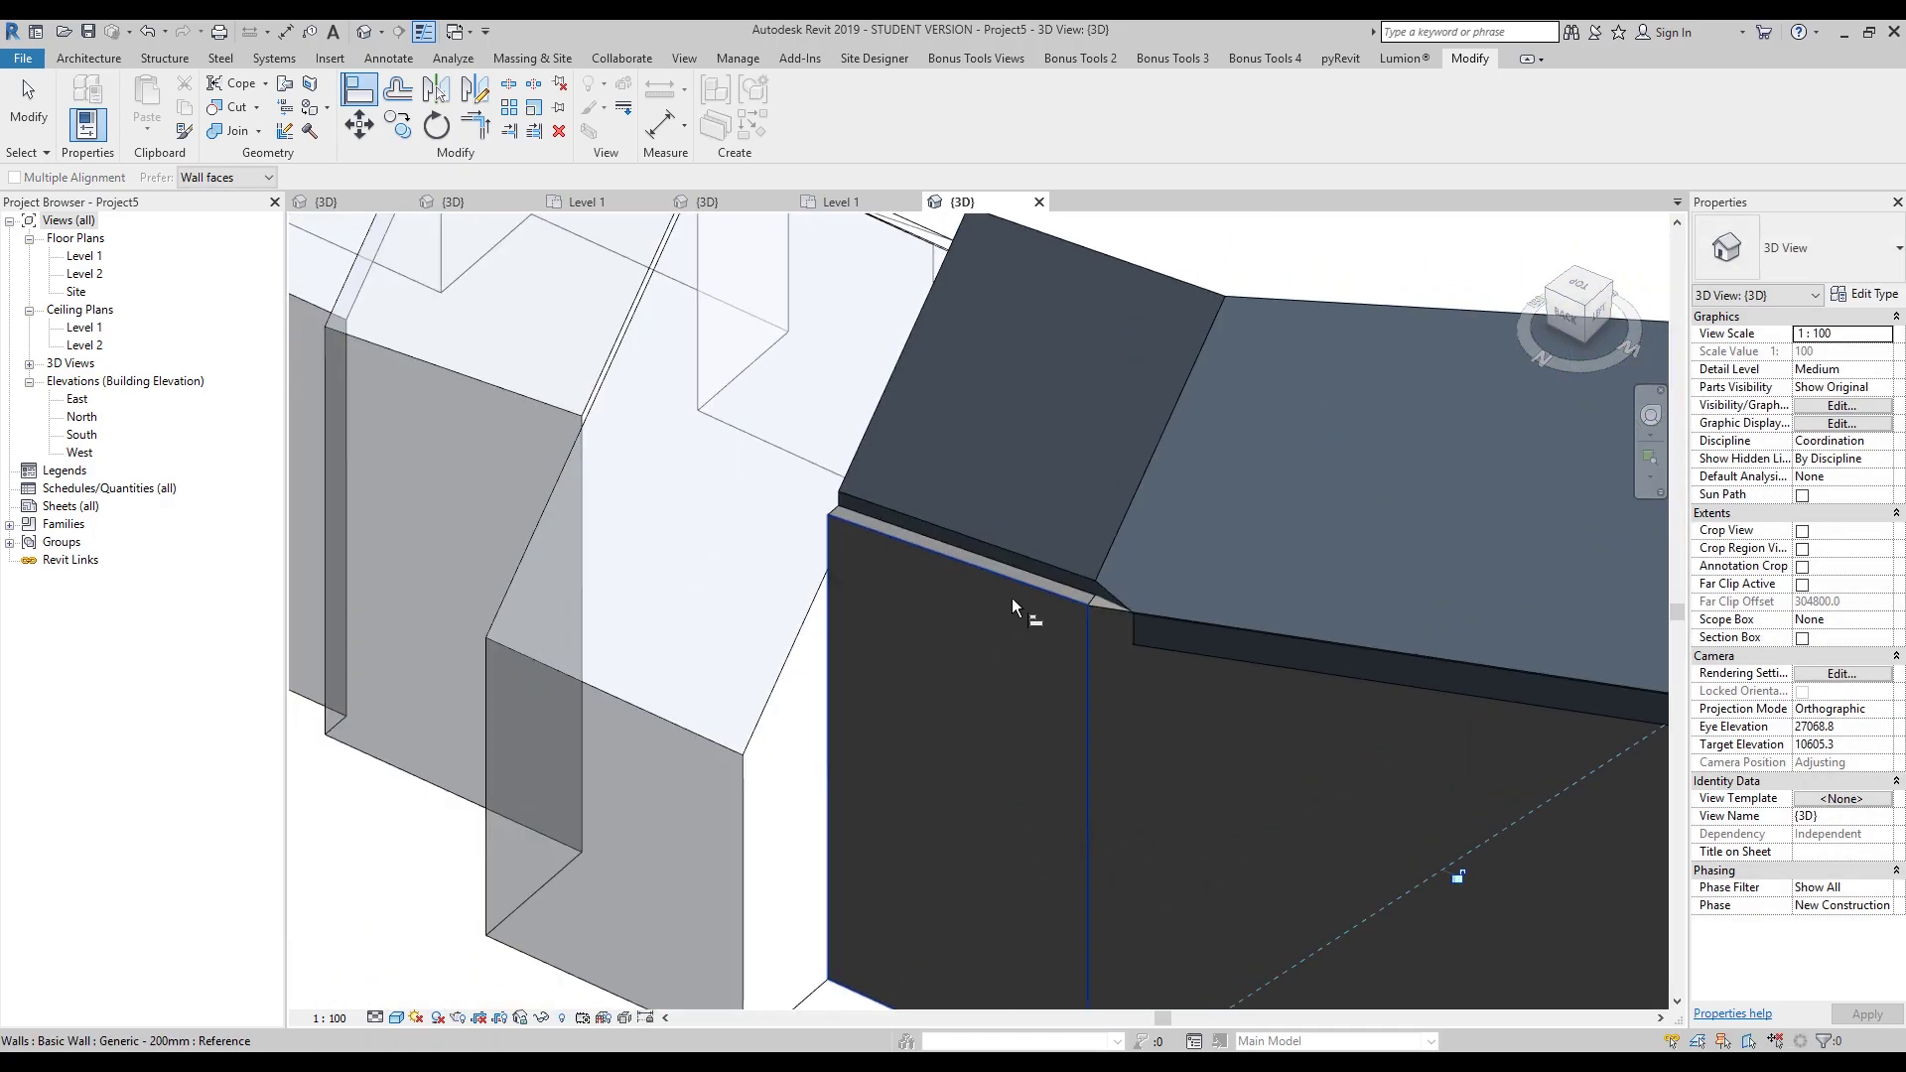
left_click(1012, 600)
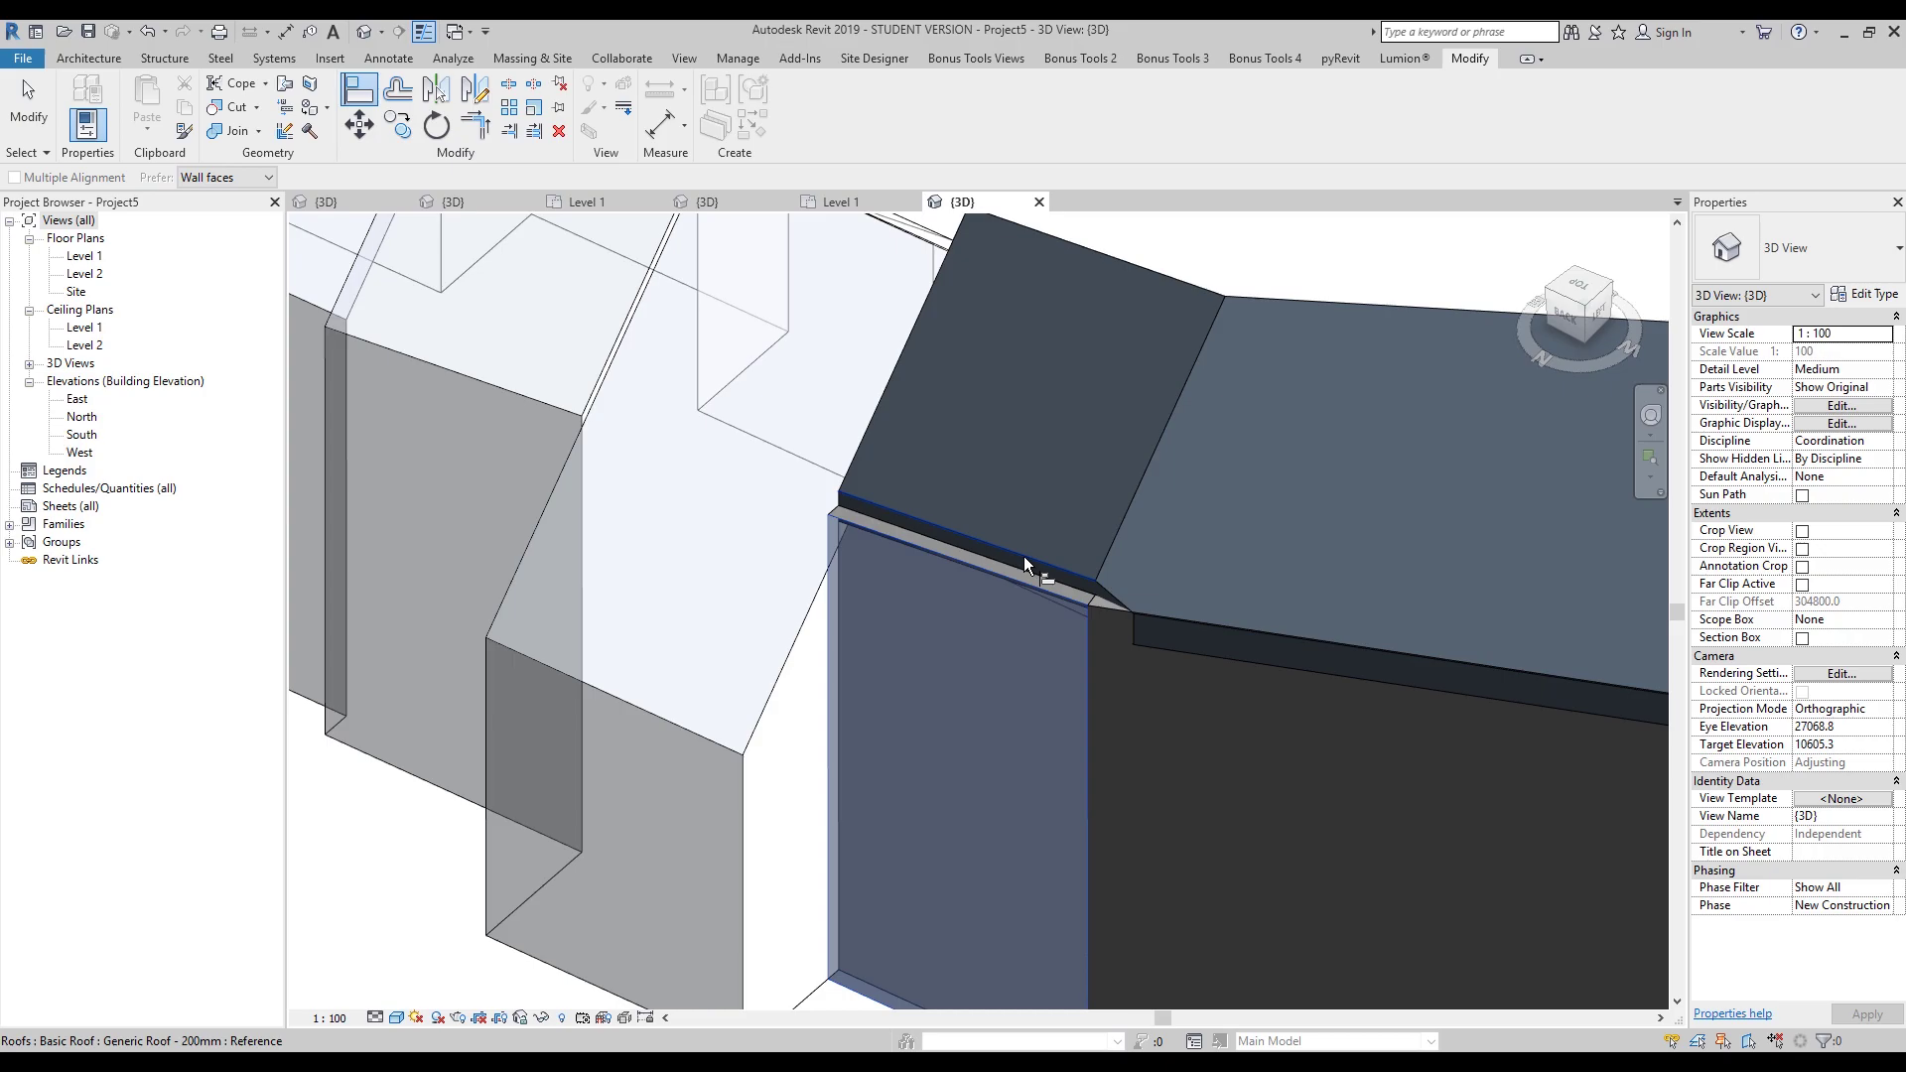
key("Tab")
key("Tab")
key("Tab")
left_click(1016, 563)
scroll(1017, 564, "up", 3)
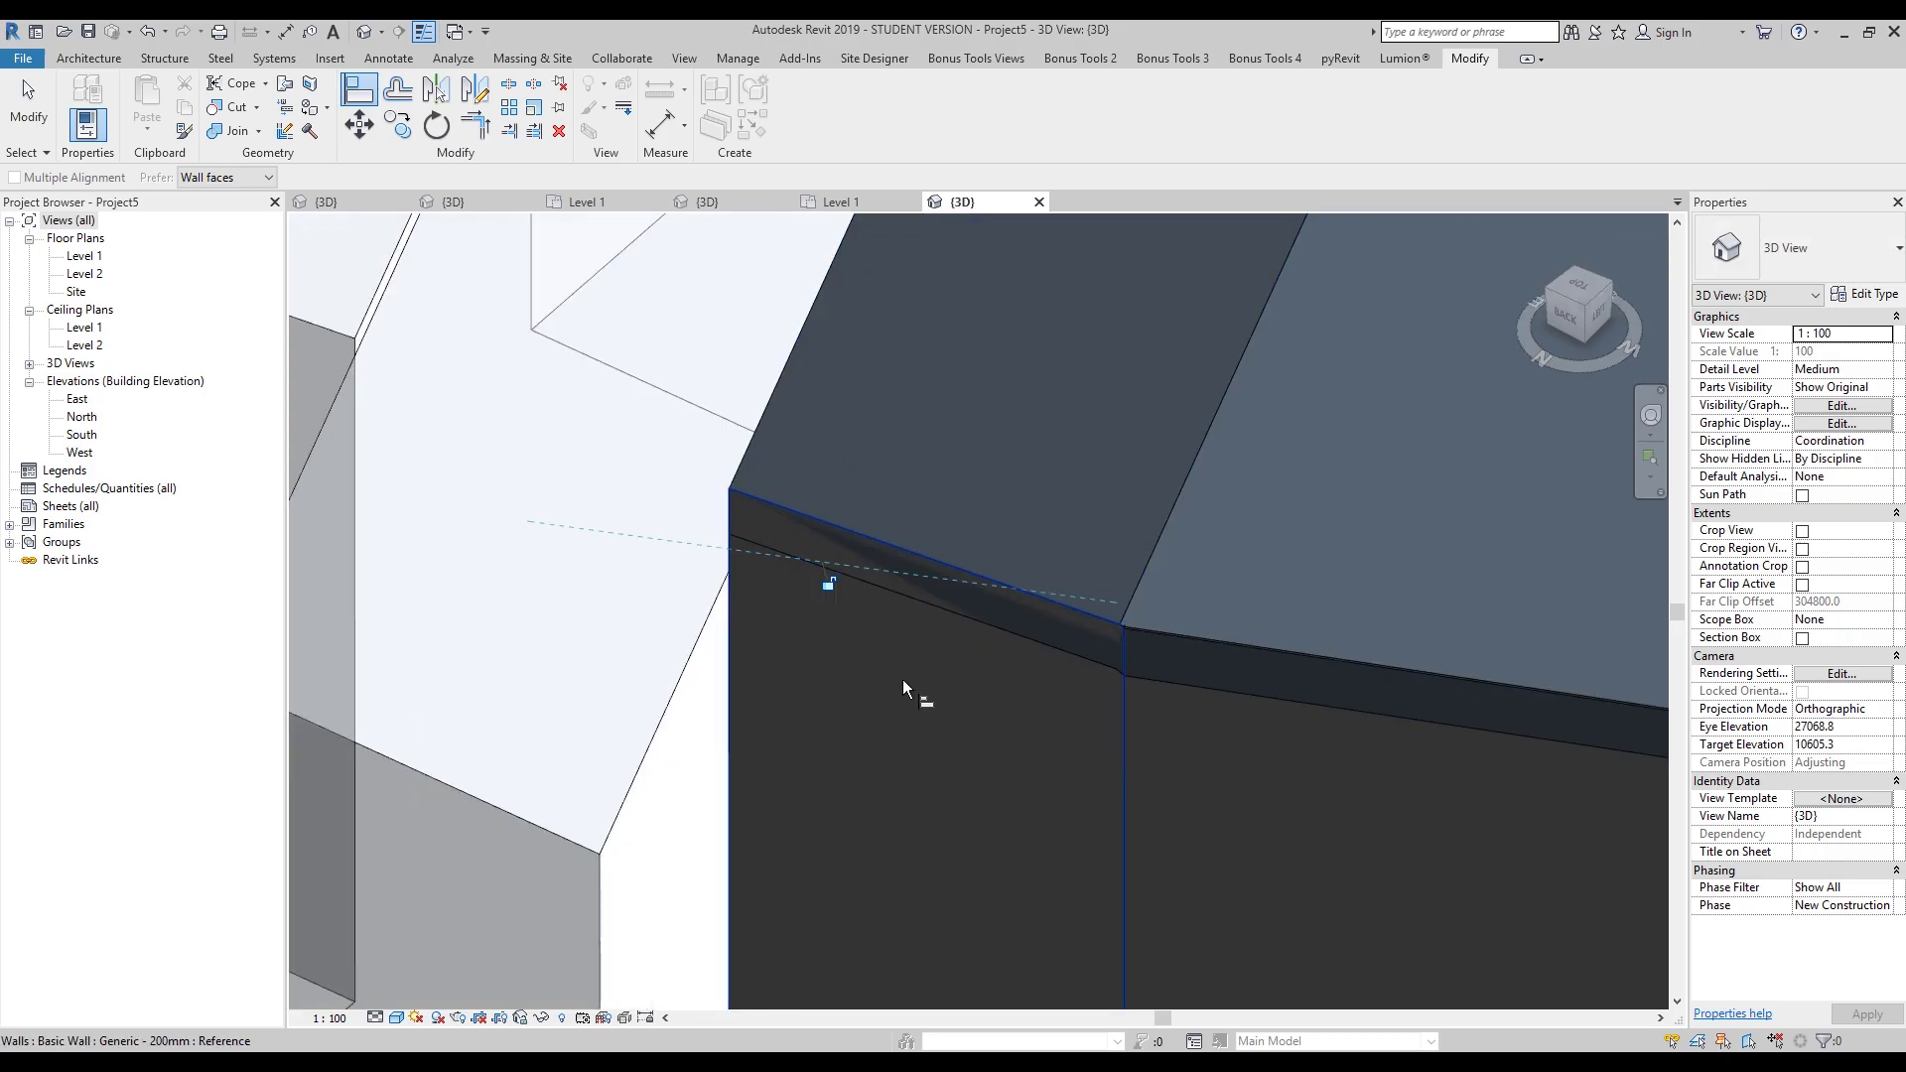
scroll(903, 679, "down", 3)
key("Escape")
key("Escape")
middle_click_drag(909, 732, 875, 655, "shift")
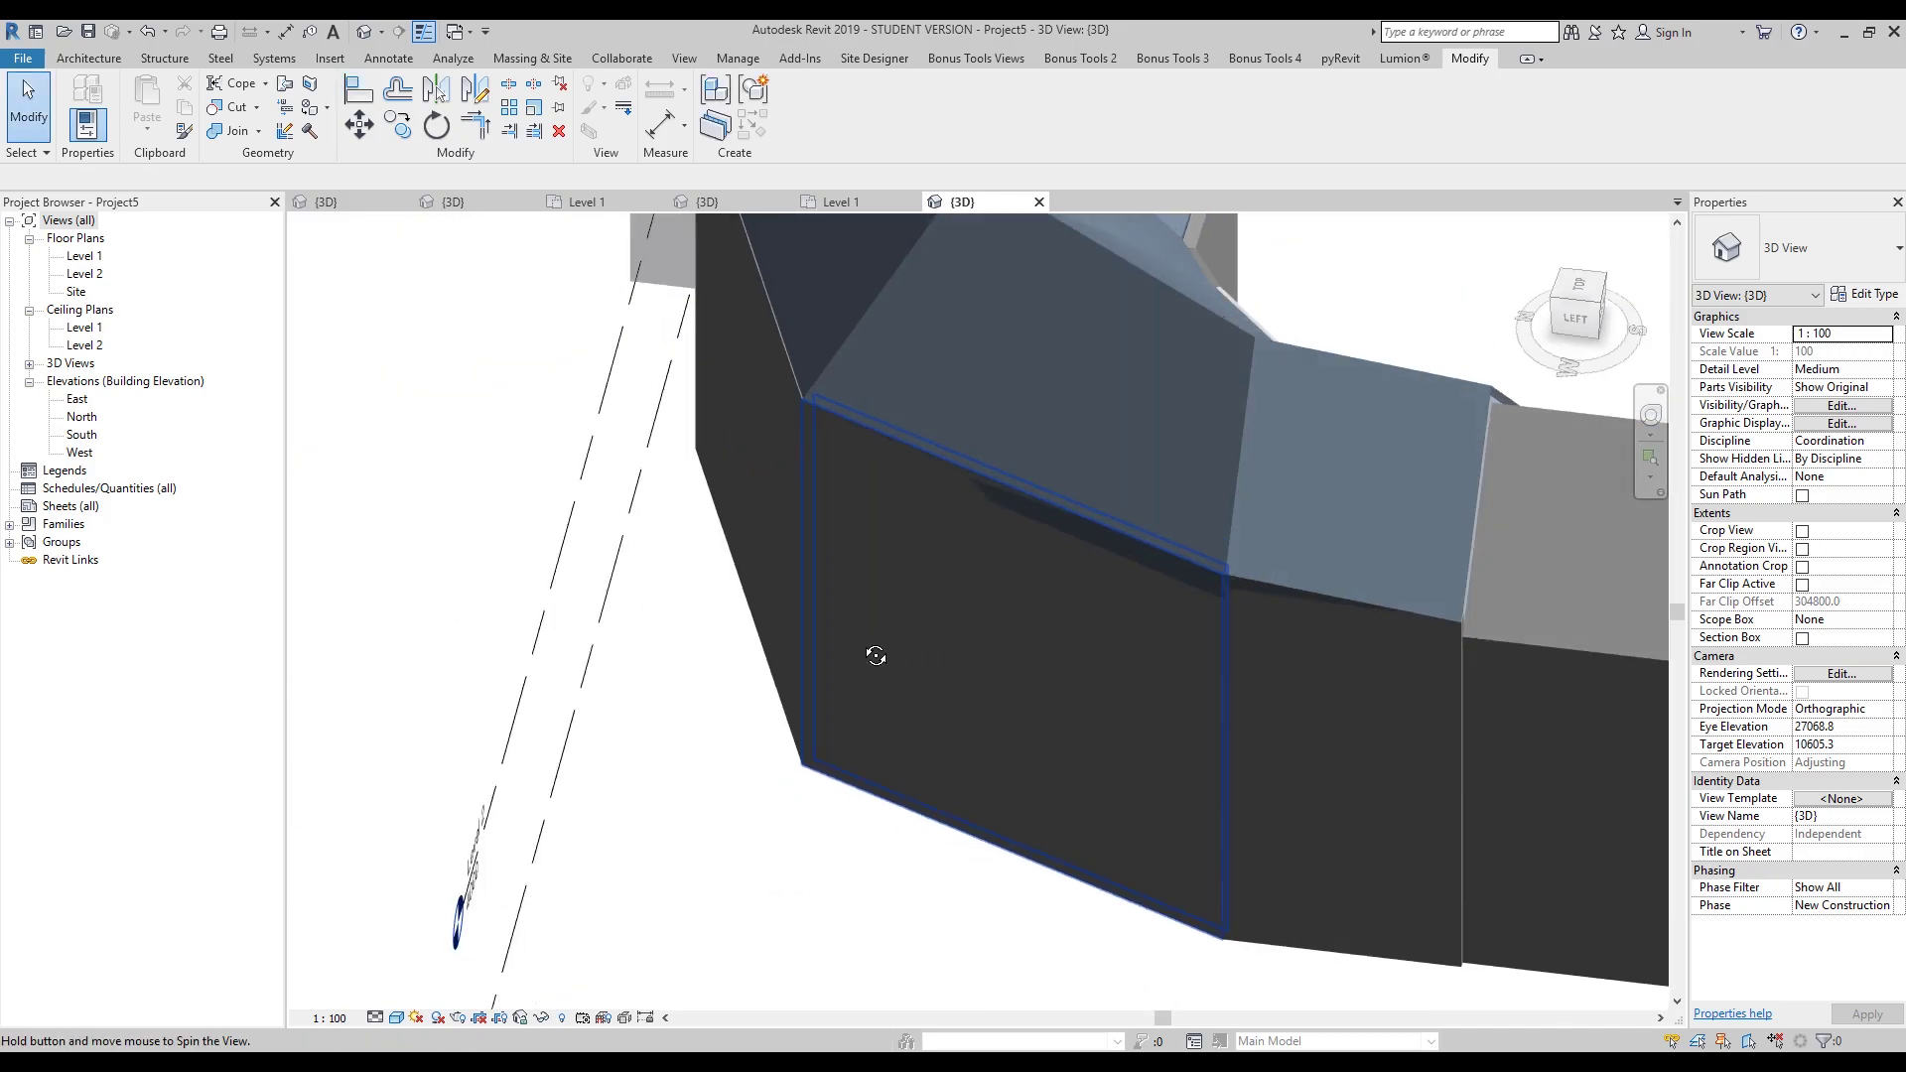
- Join the roof with the outer wall segment next to the grey roof
scroll(1182, 581, "up", 6)
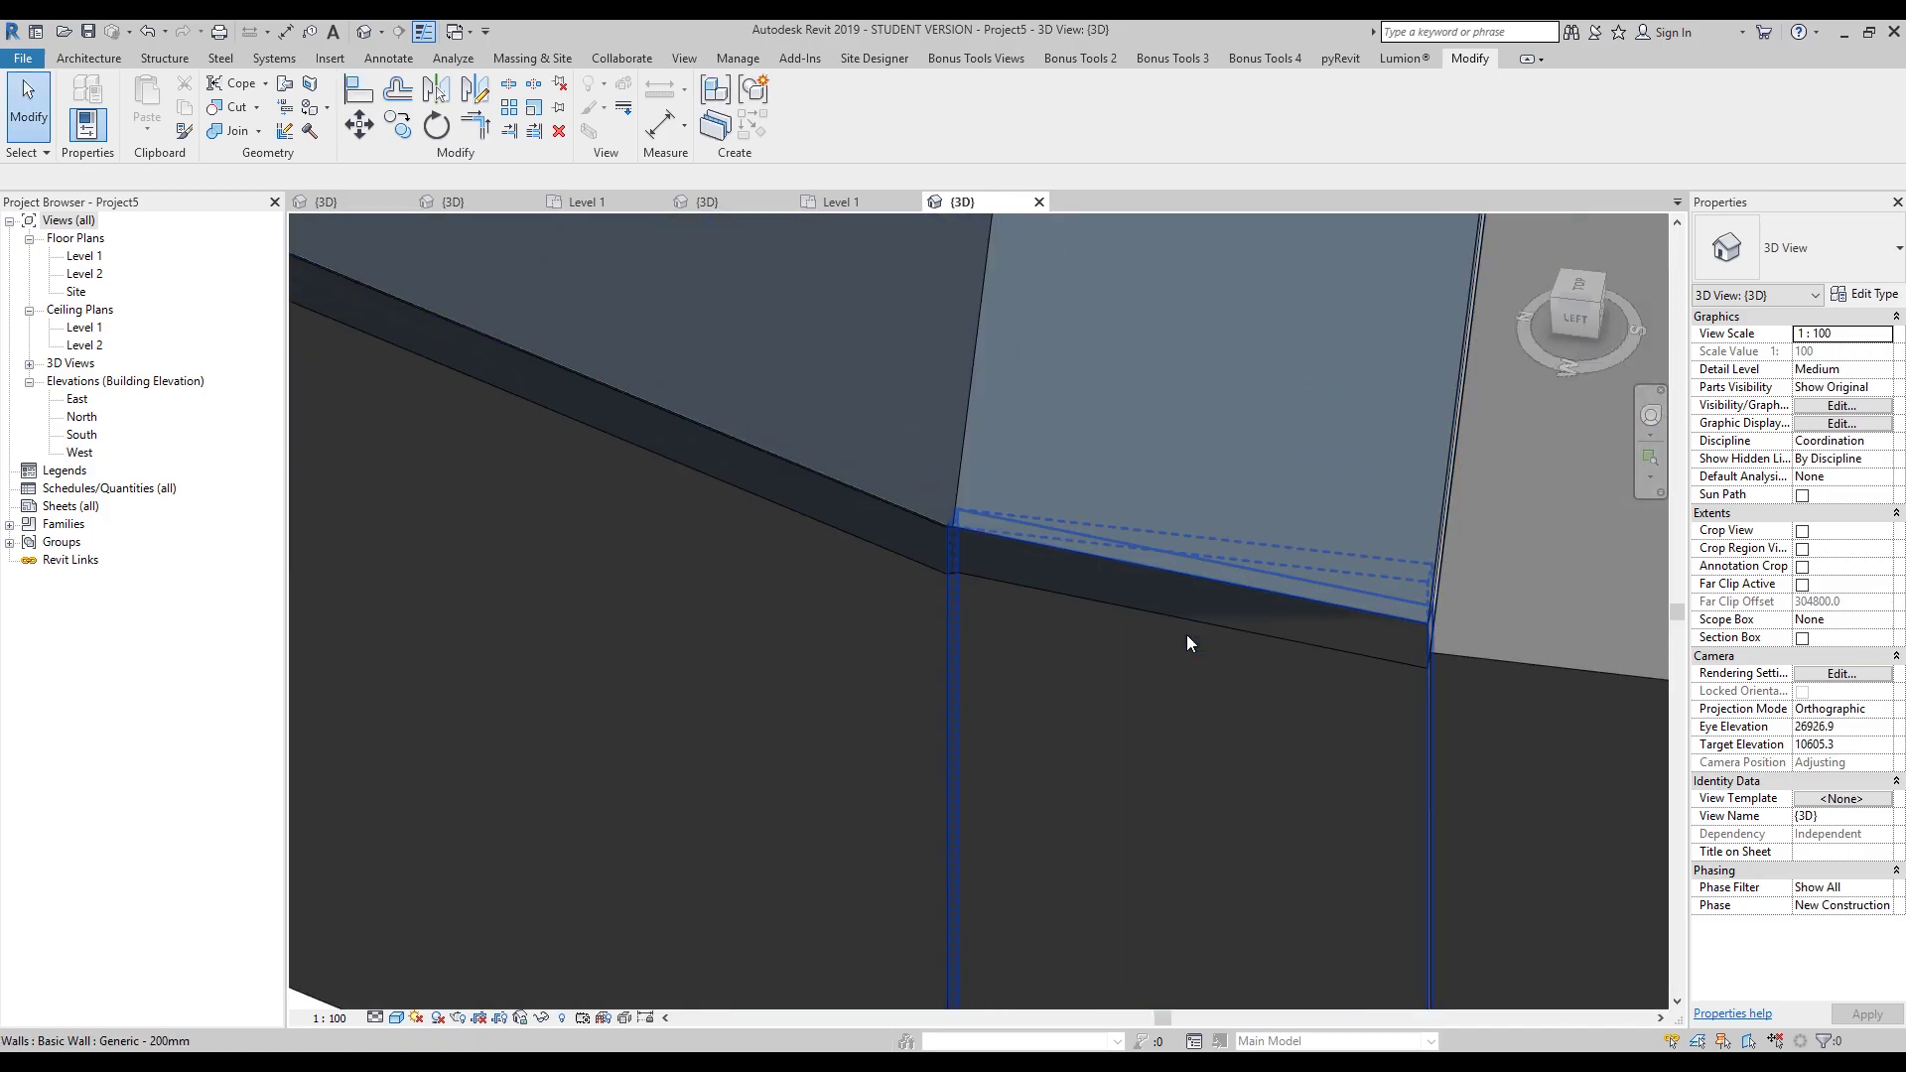
middle_click_drag(1213, 583, 1021, 519)
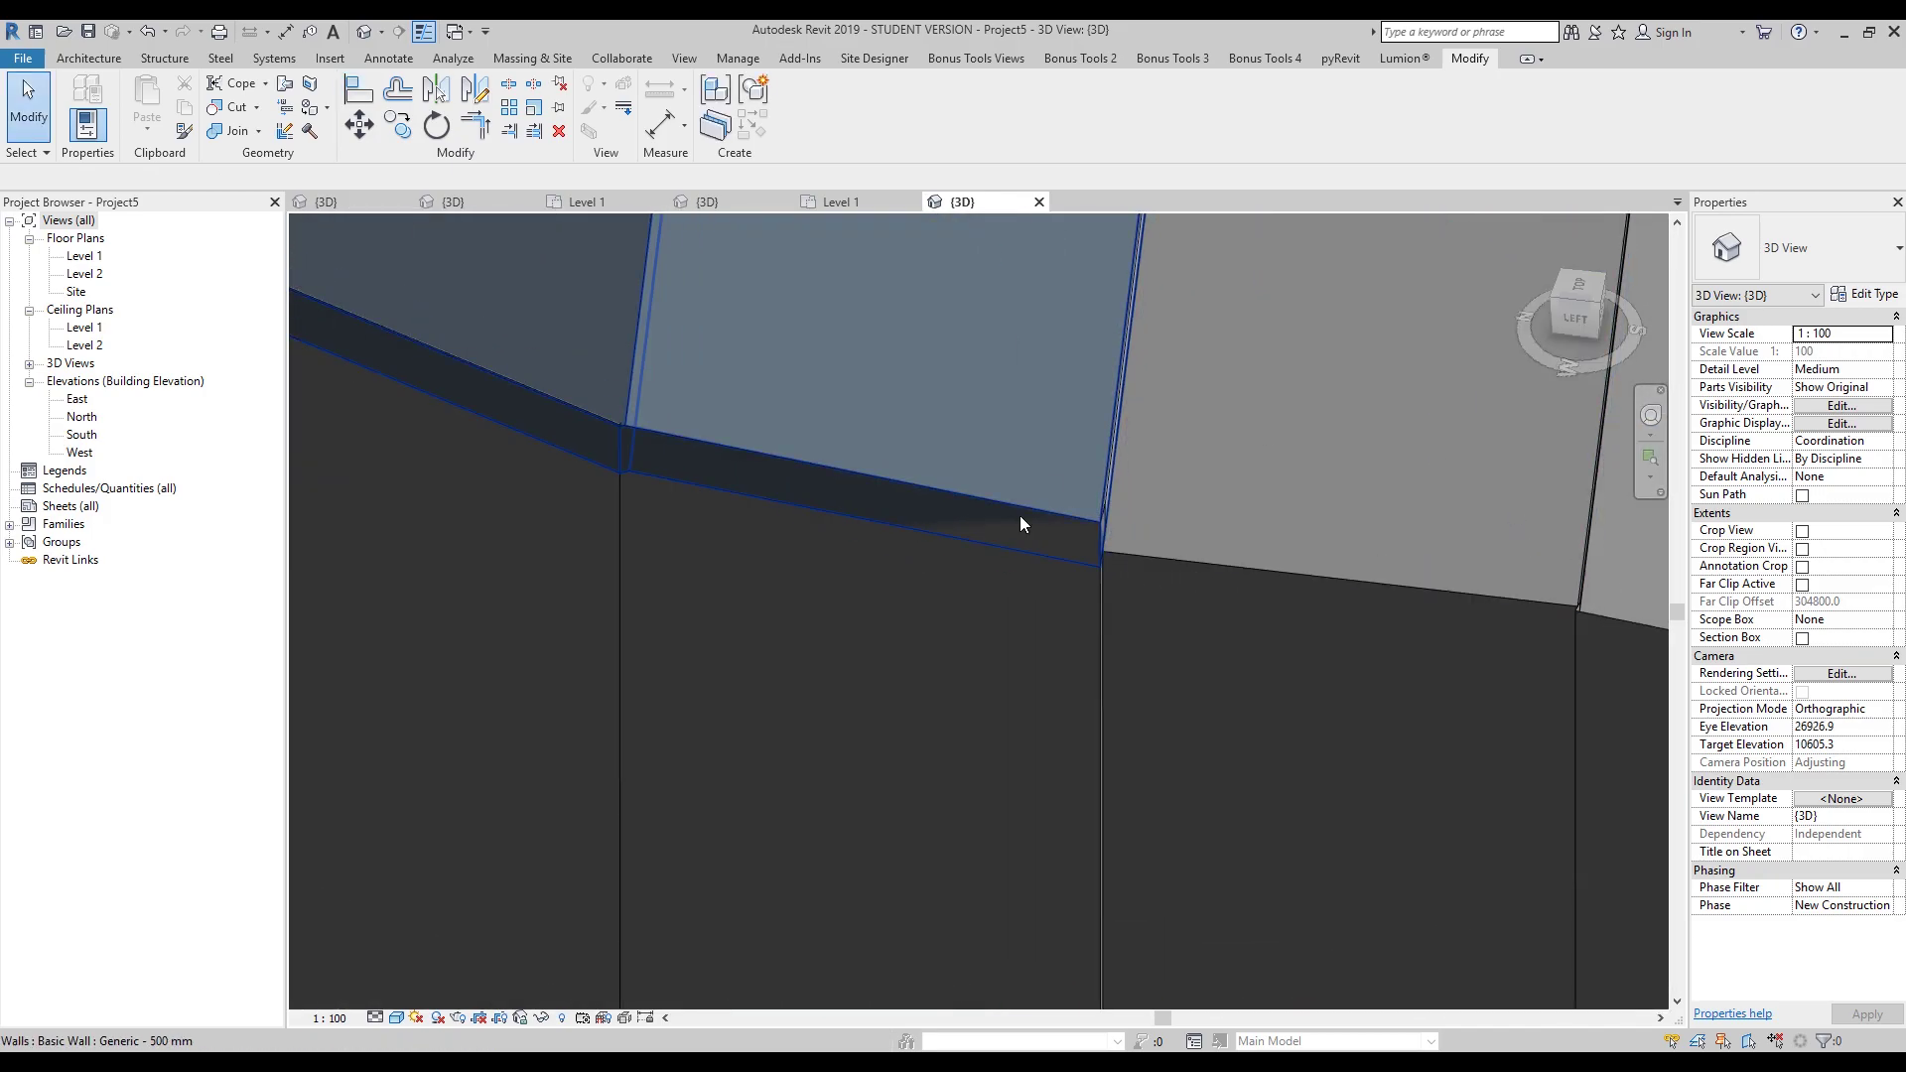
left_click(233, 135)
left_click(931, 451)
left_click(735, 993)
key("Escape")
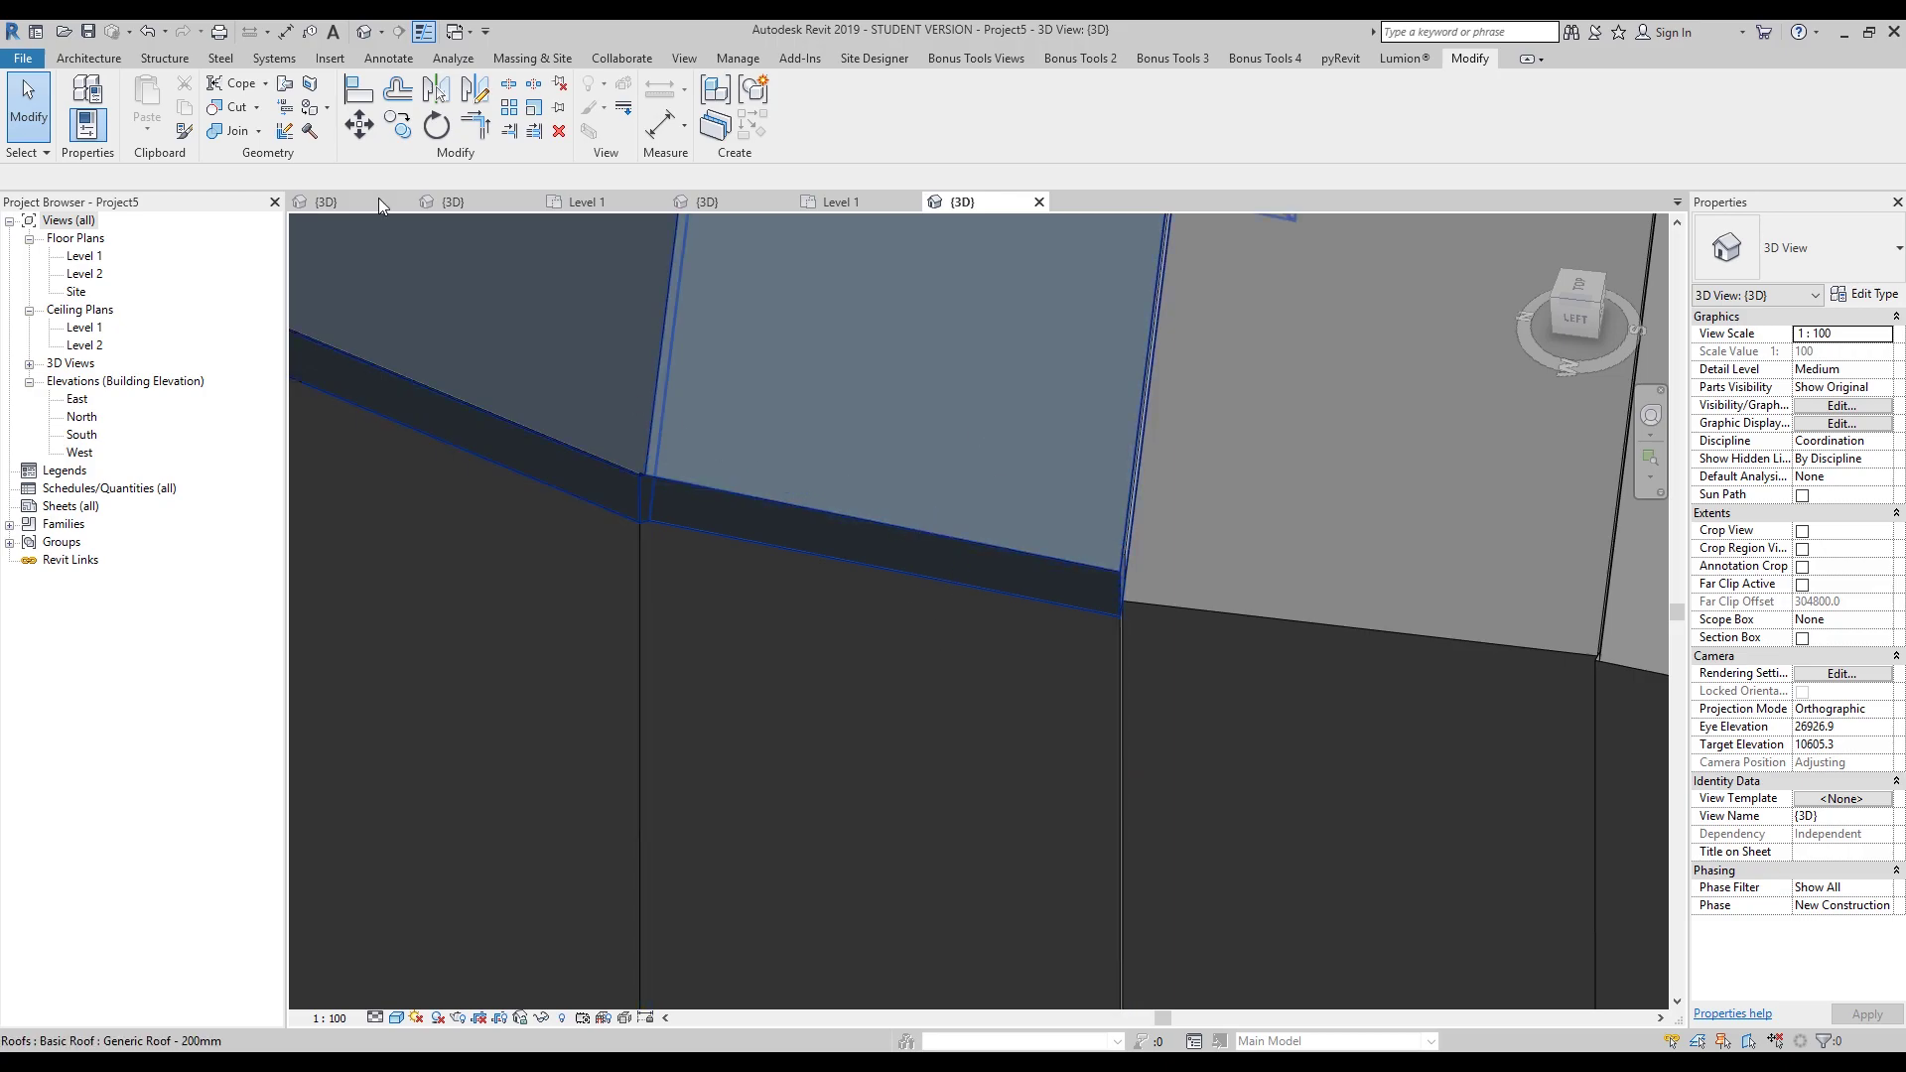
- Switch the join order between the roof and the outer wall segment next to the grey roof
left_click(258, 131)
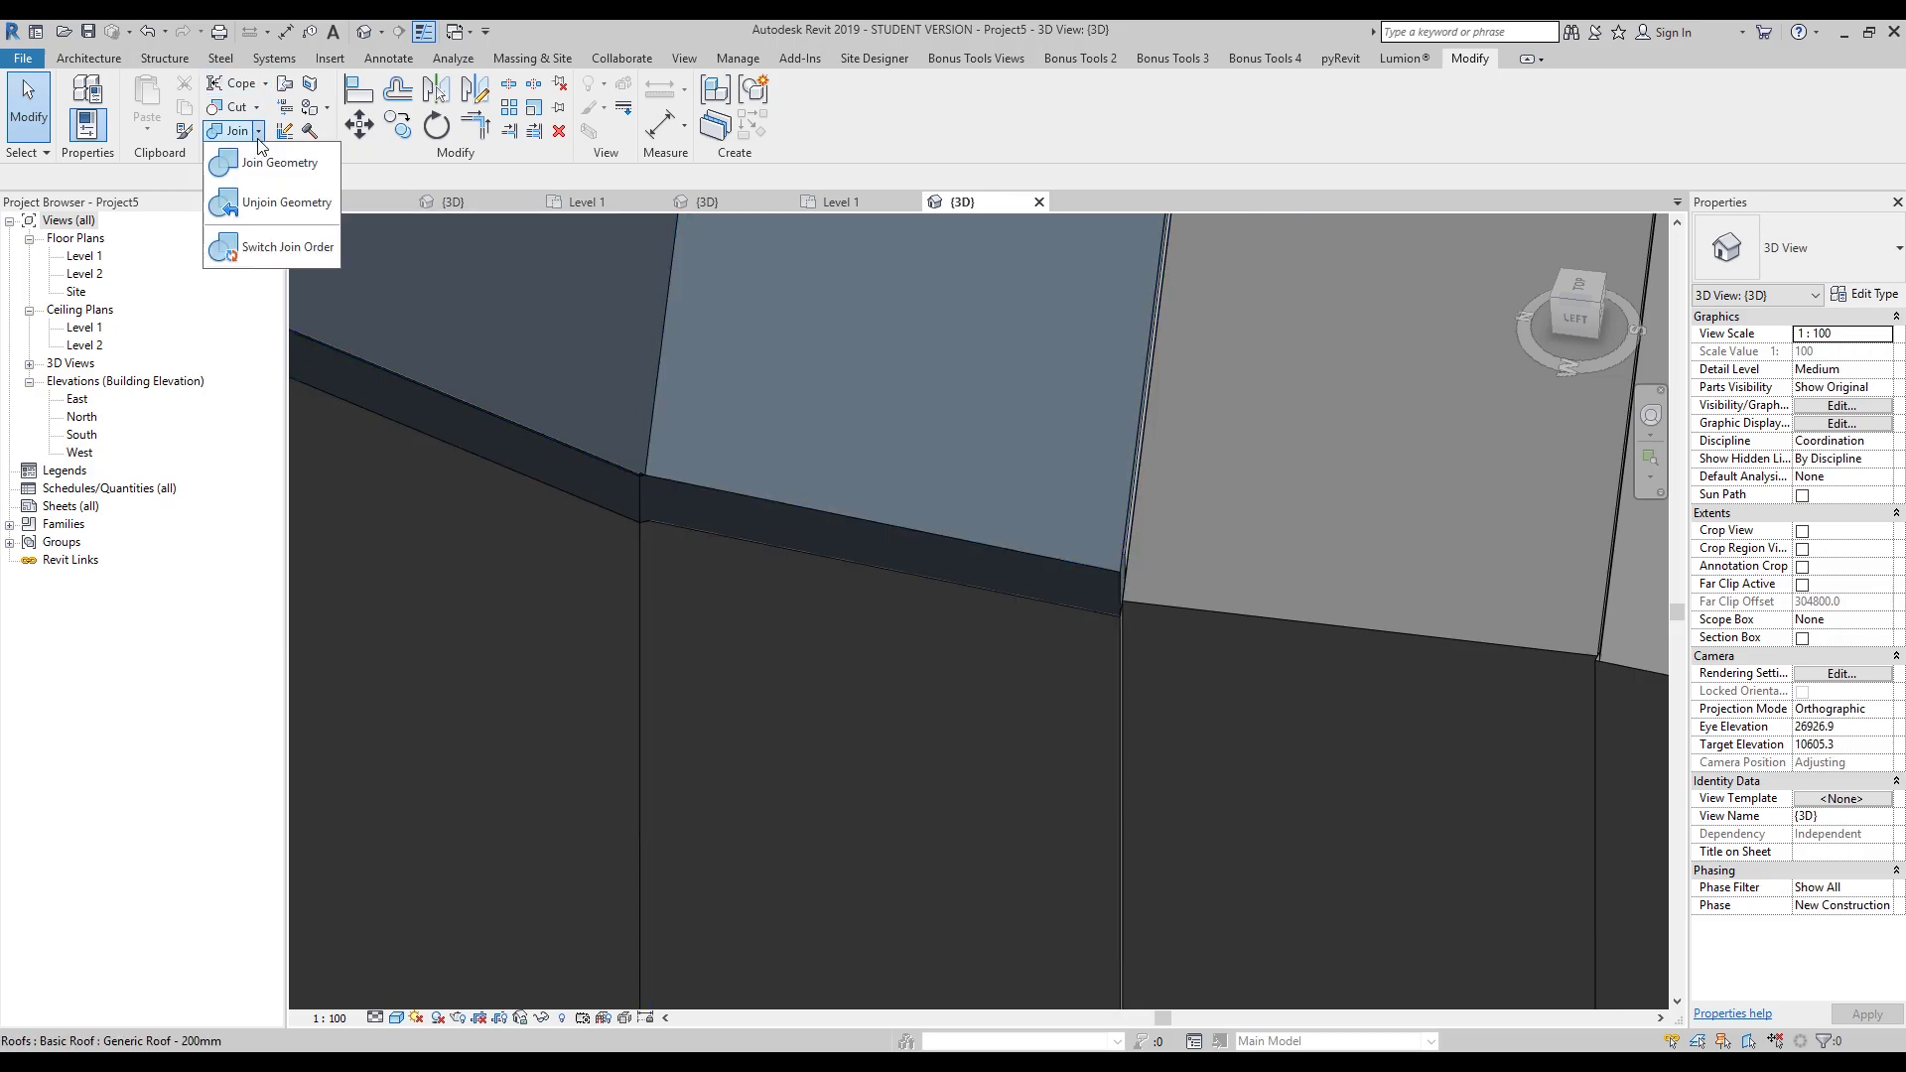
left_click(254, 248)
left_click(937, 472)
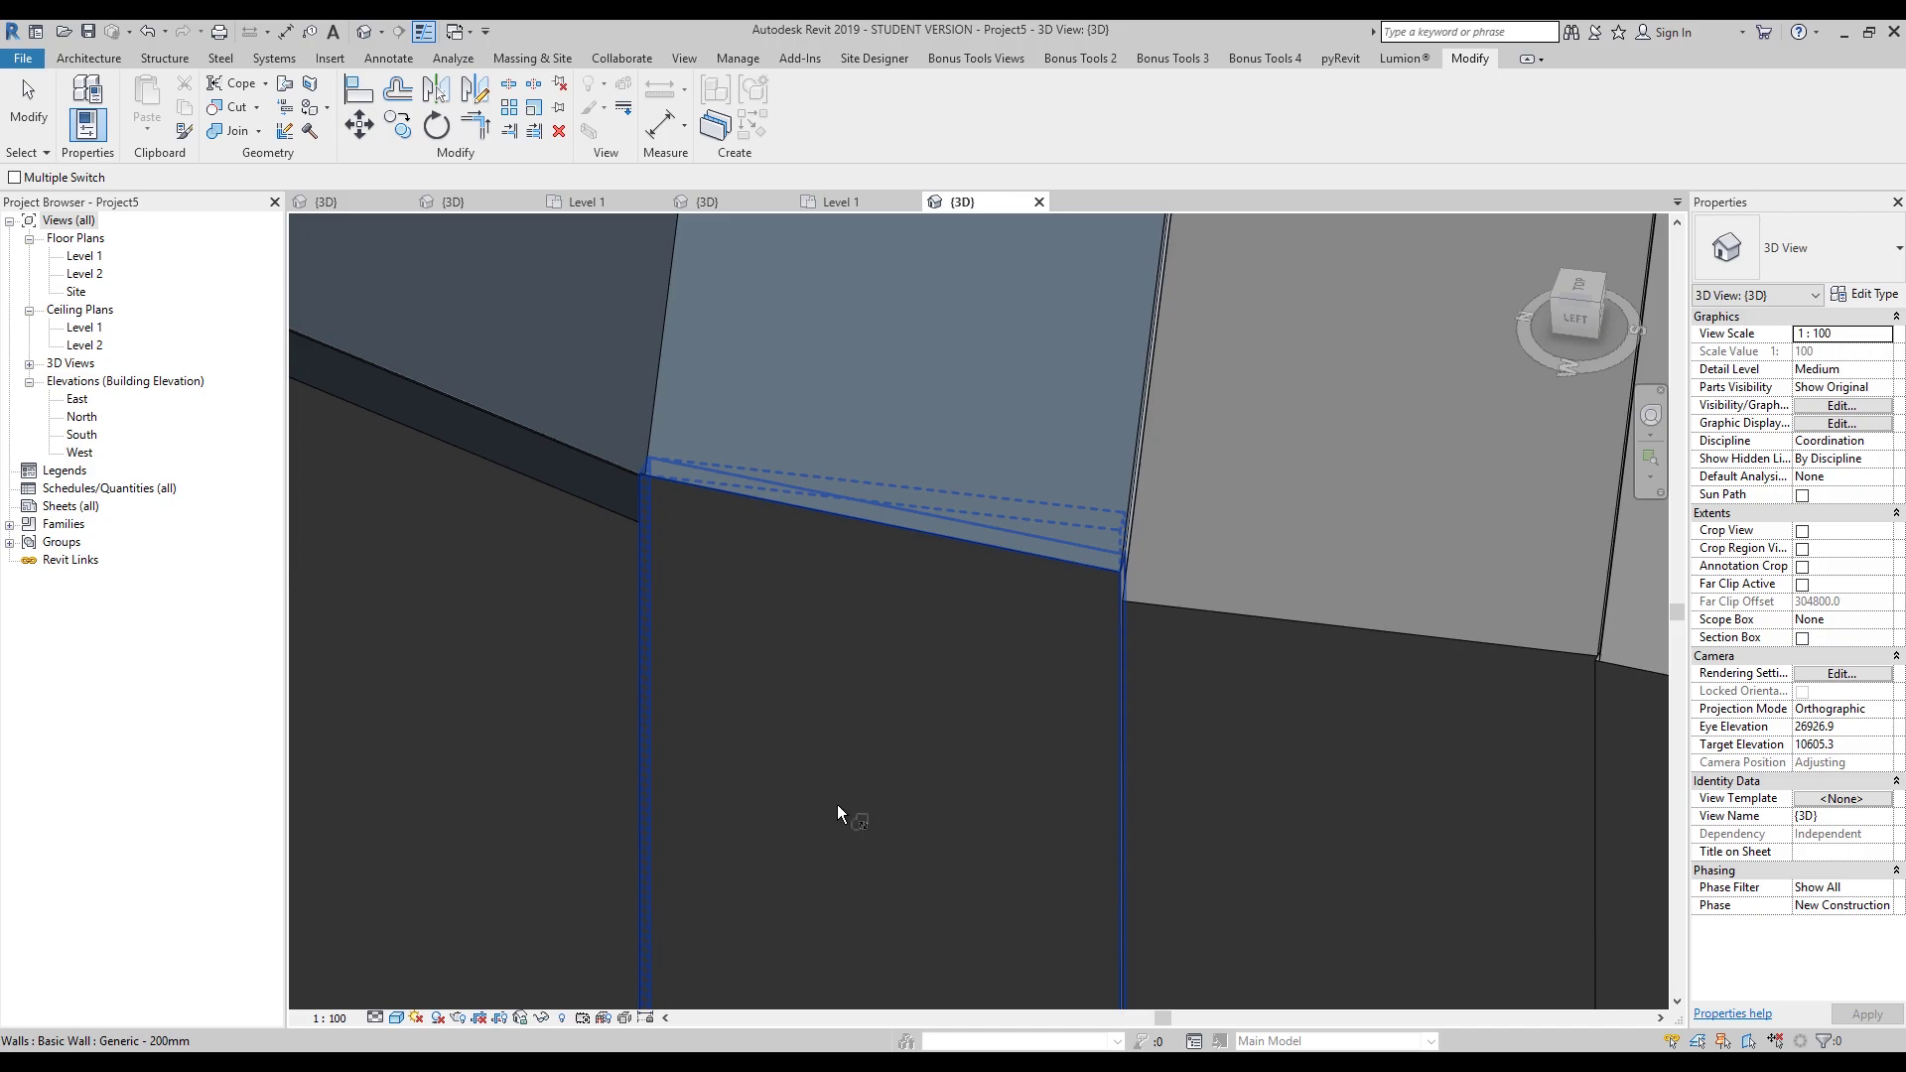
left_click(839, 620)
- Switch the join order between the roof and the remaining outer wall segments around the curve
middle_click_drag(758, 570, 928, 443)
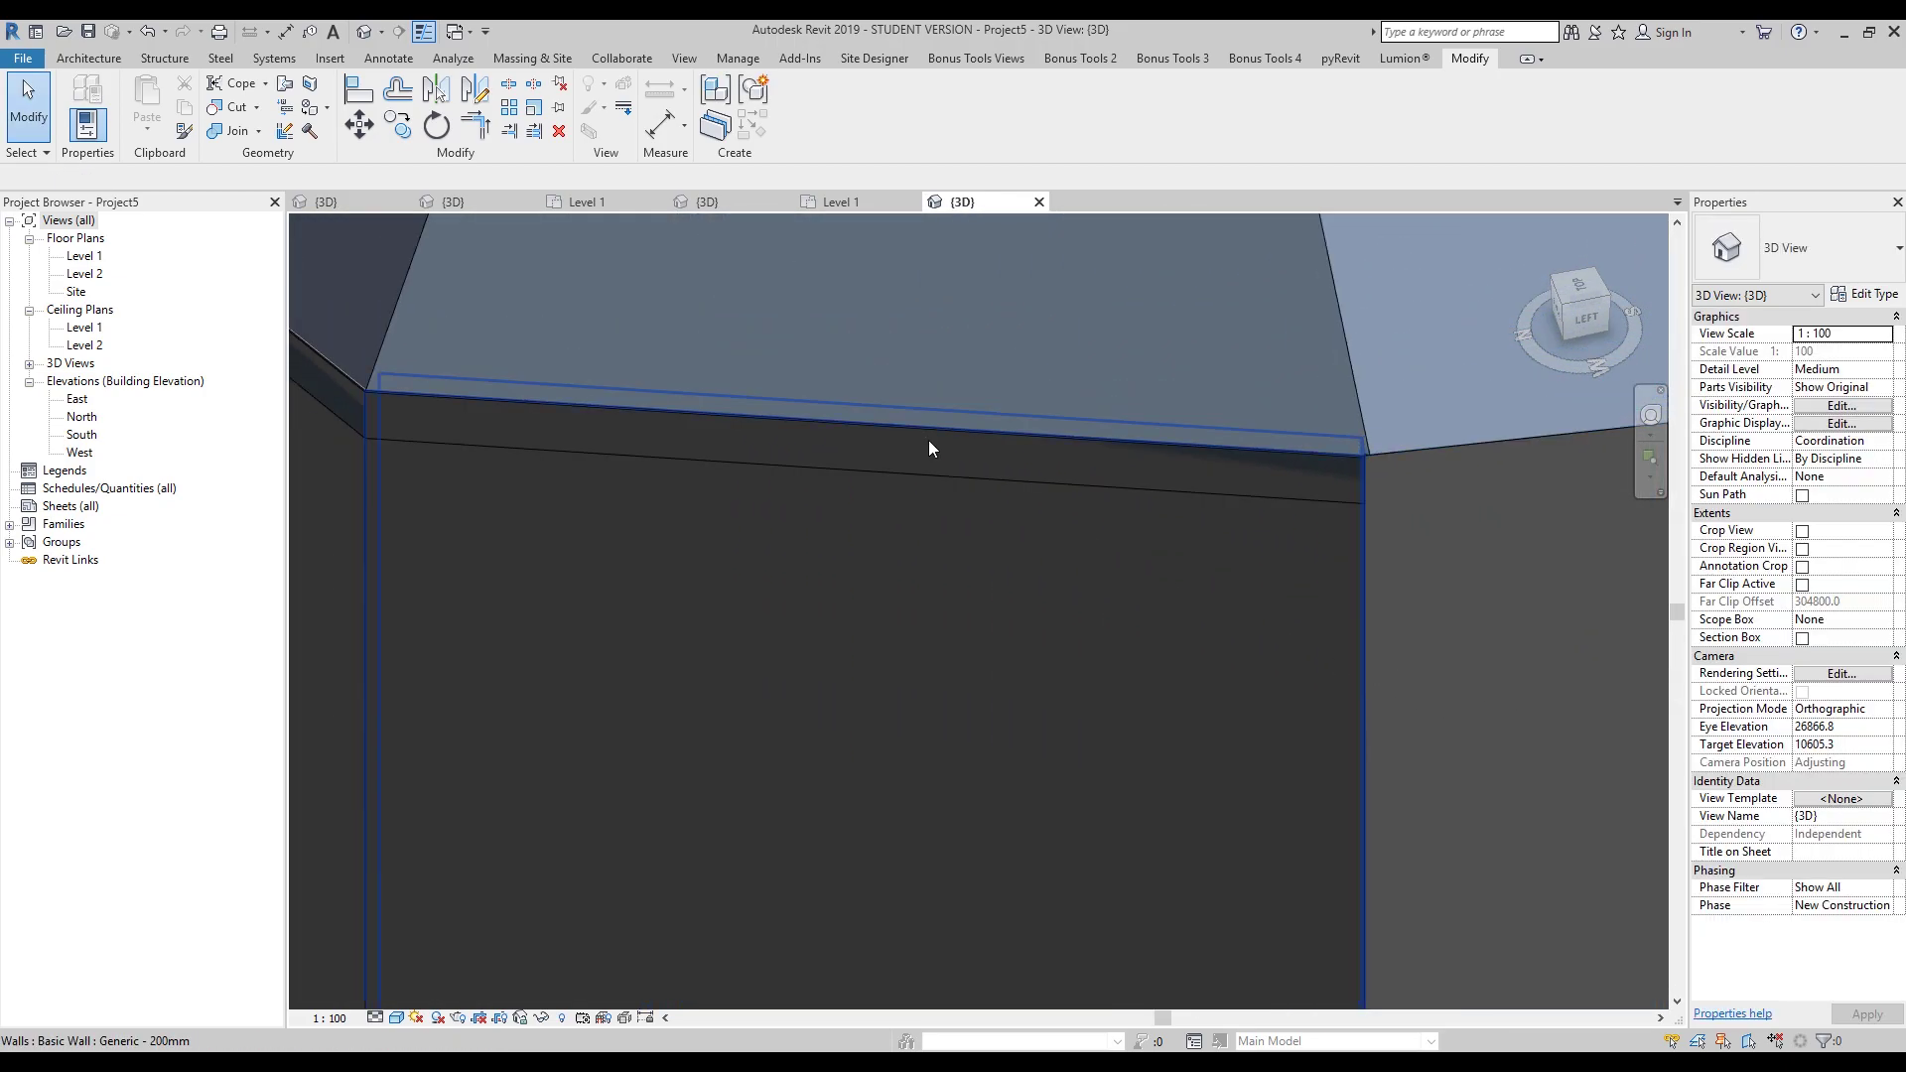
left_click(218, 131)
middle_click_drag(562, 486, 771, 557, "shift")
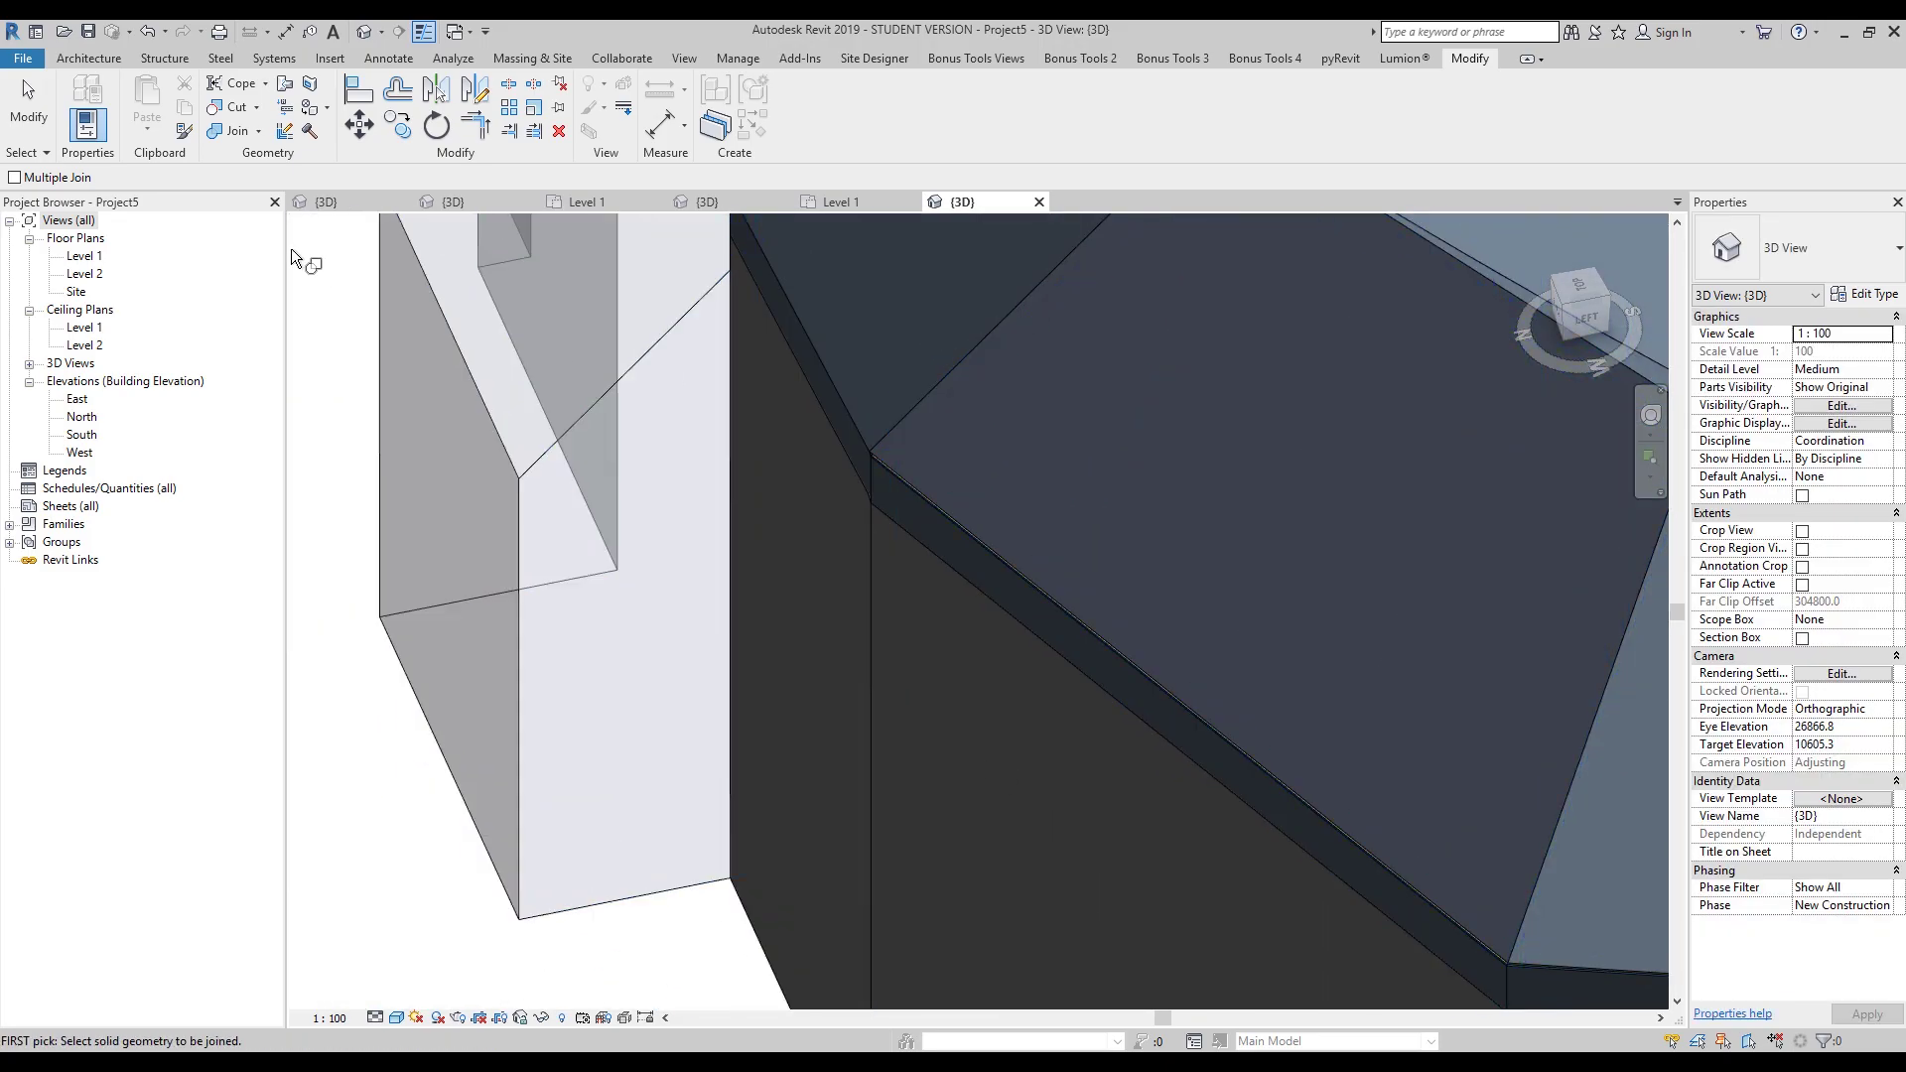
left_click(256, 131)
left_click(256, 244)
middle_click_drag(975, 634, 204, 393)
left_click(1114, 959)
left_click(1069, 605)
scroll(1069, 605, "down", 2)
left_click(784, 667)
left_click(808, 492)
key("Escape")
scroll(884, 670, "down", 4)
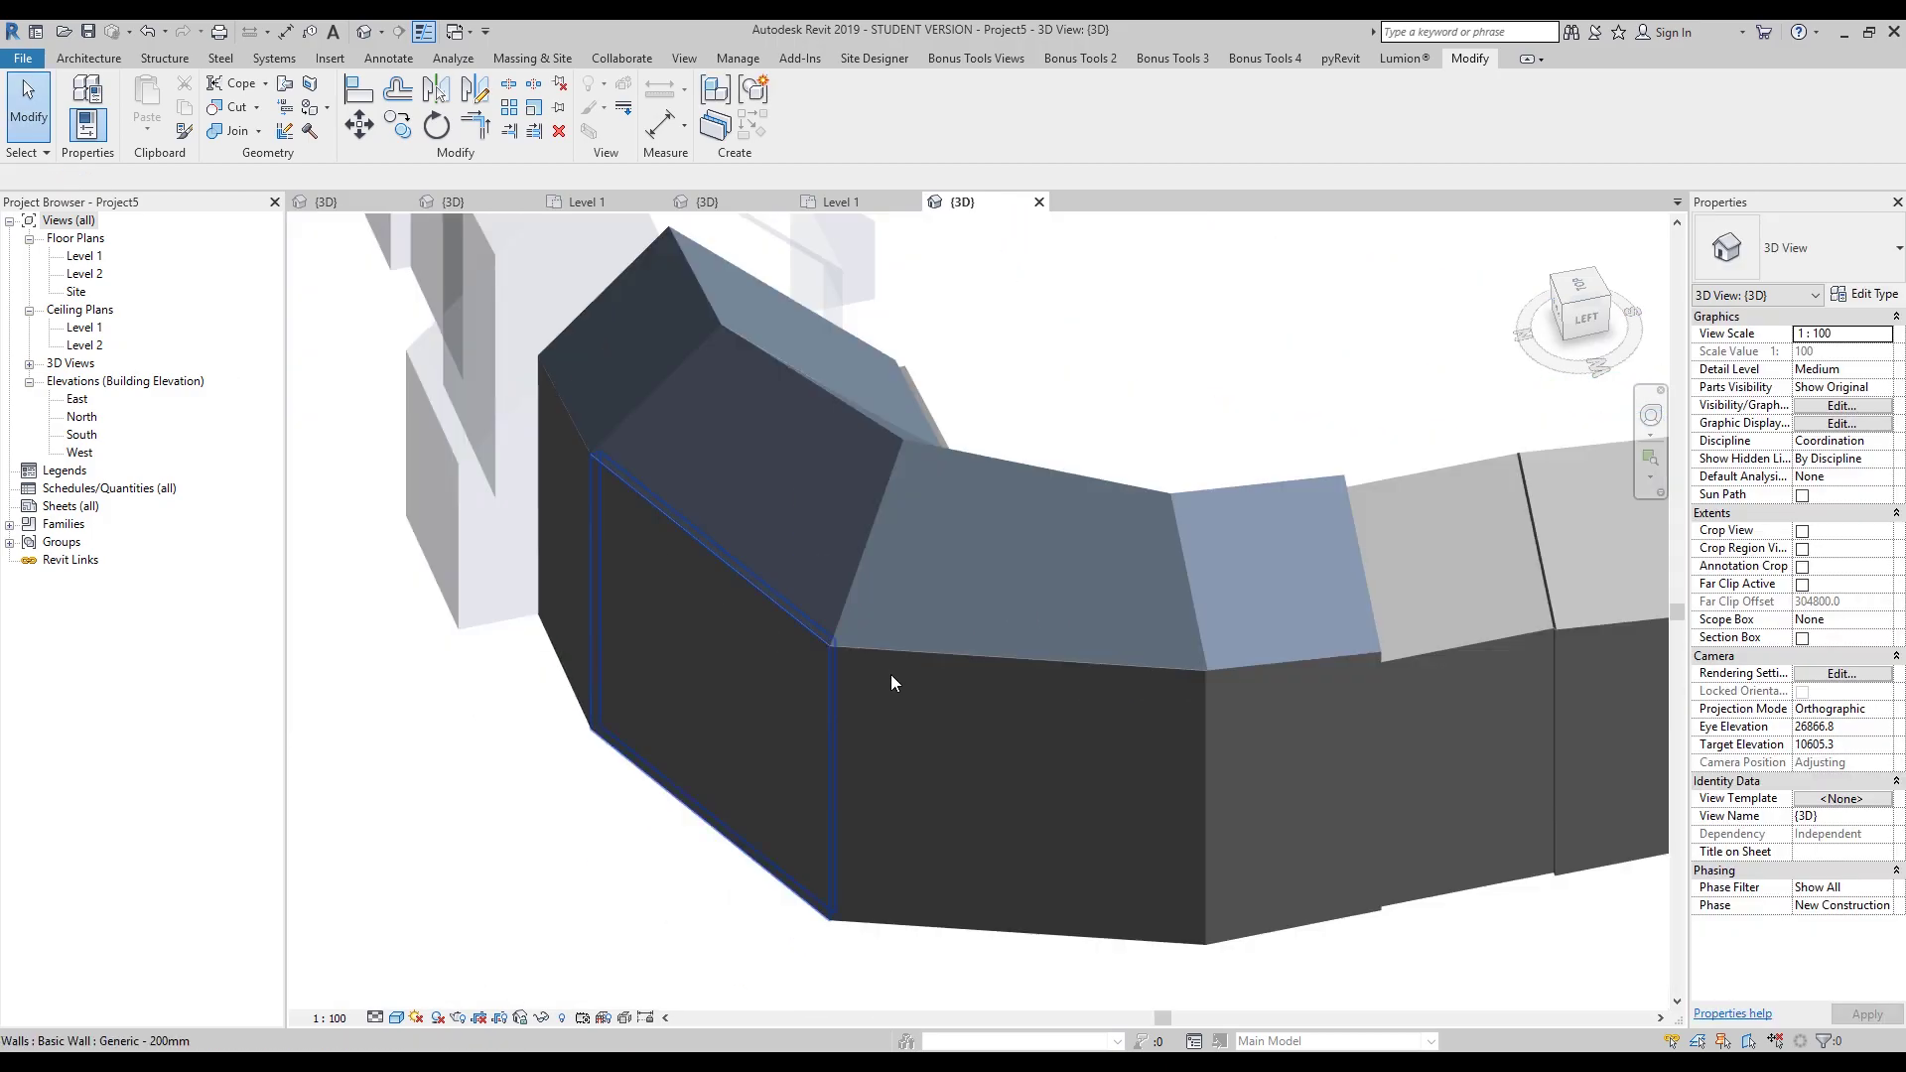
- Inspect the layer structure of the Generic - 200mm wall type, leaving it as it is
middle_click_drag(1090, 691, 1503, 676)
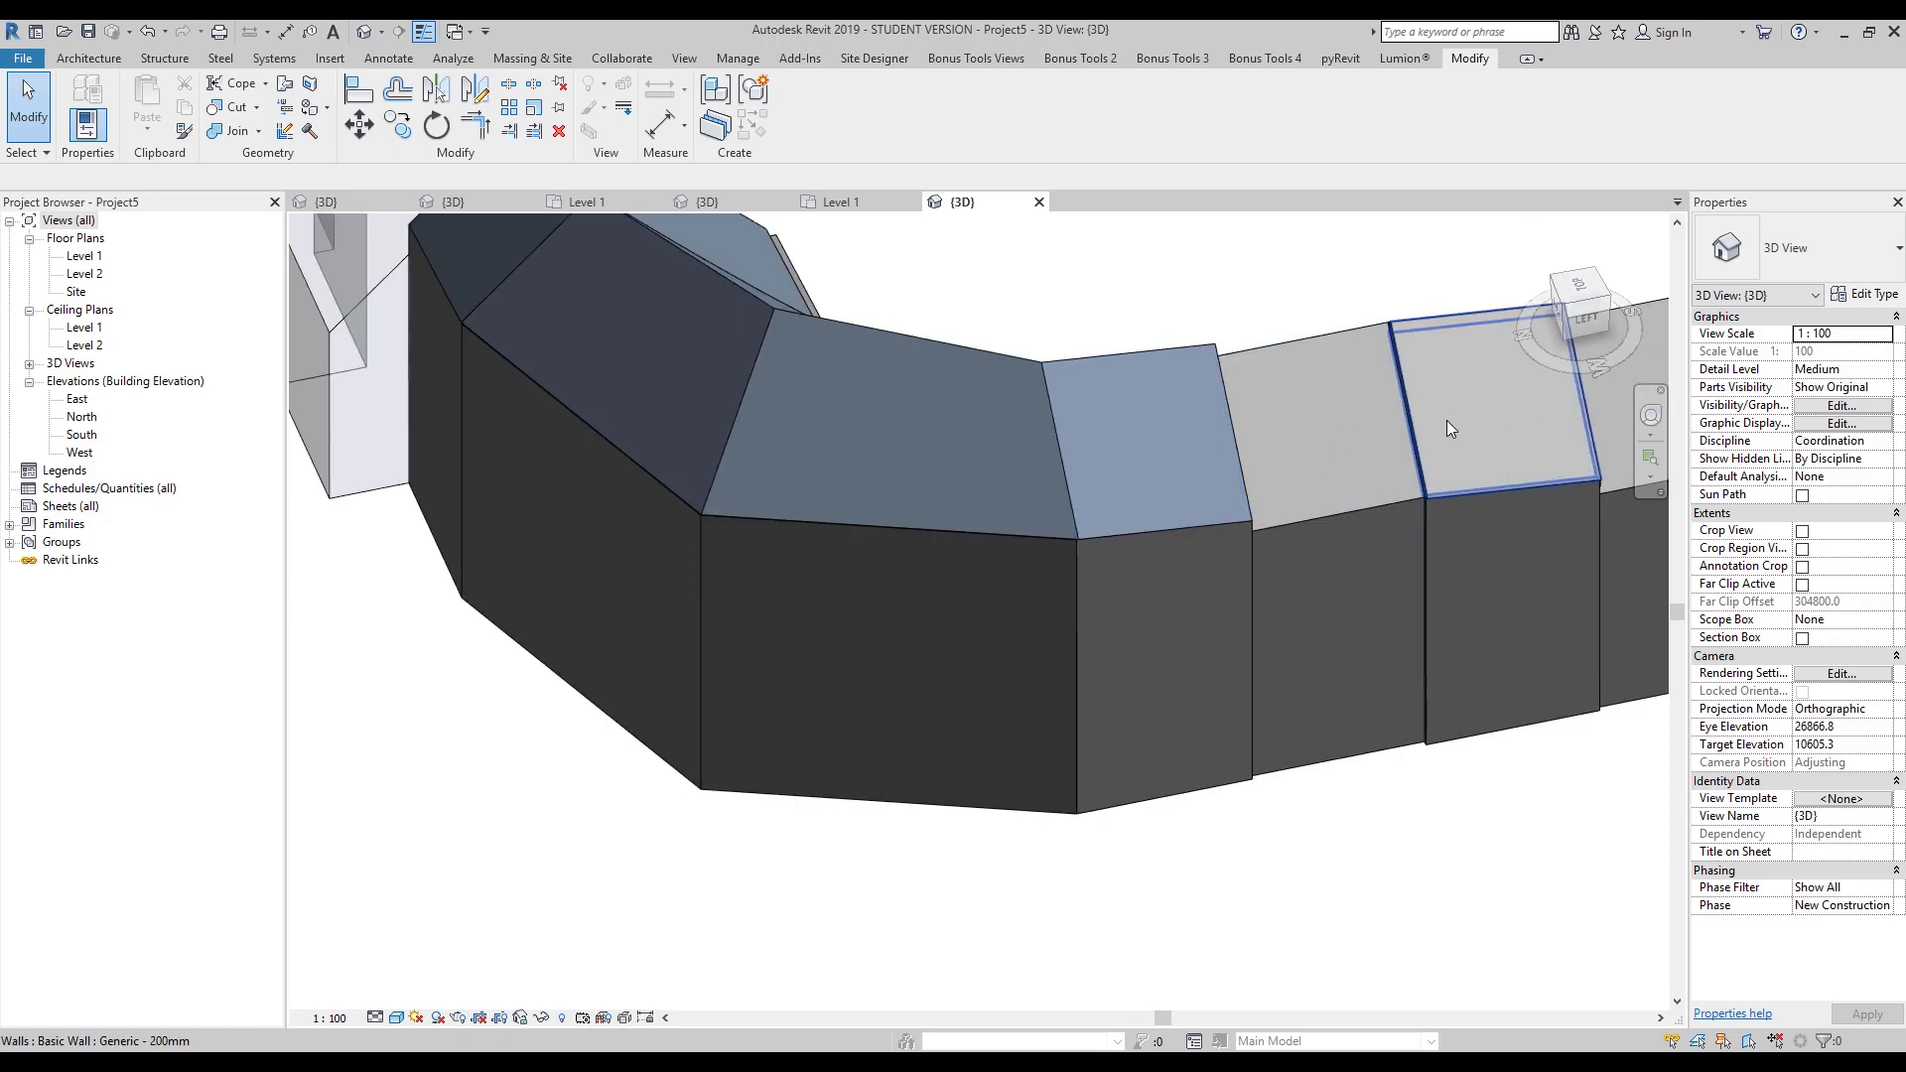
middle_click_drag(1446, 420, 908, 569, "shift")
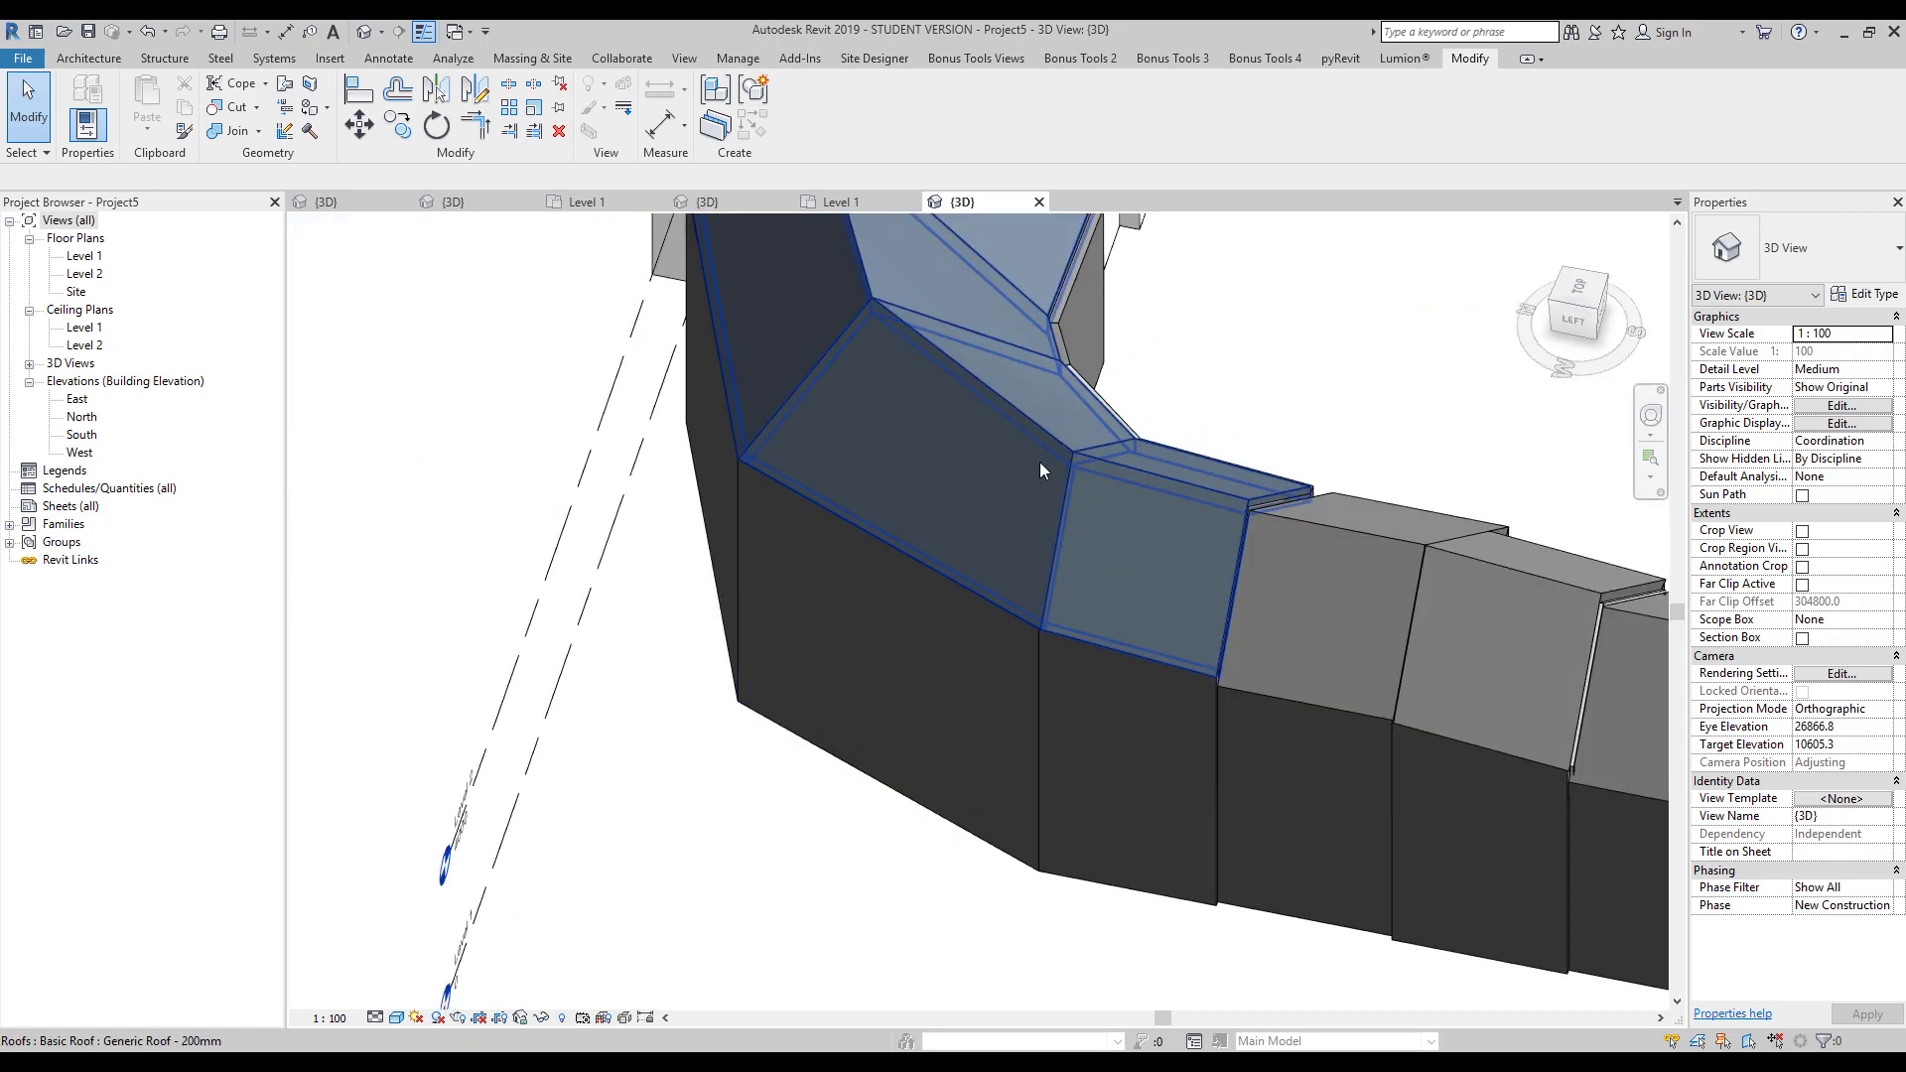
middle_click_drag(979, 457, 804, 511)
left_click(896, 653)
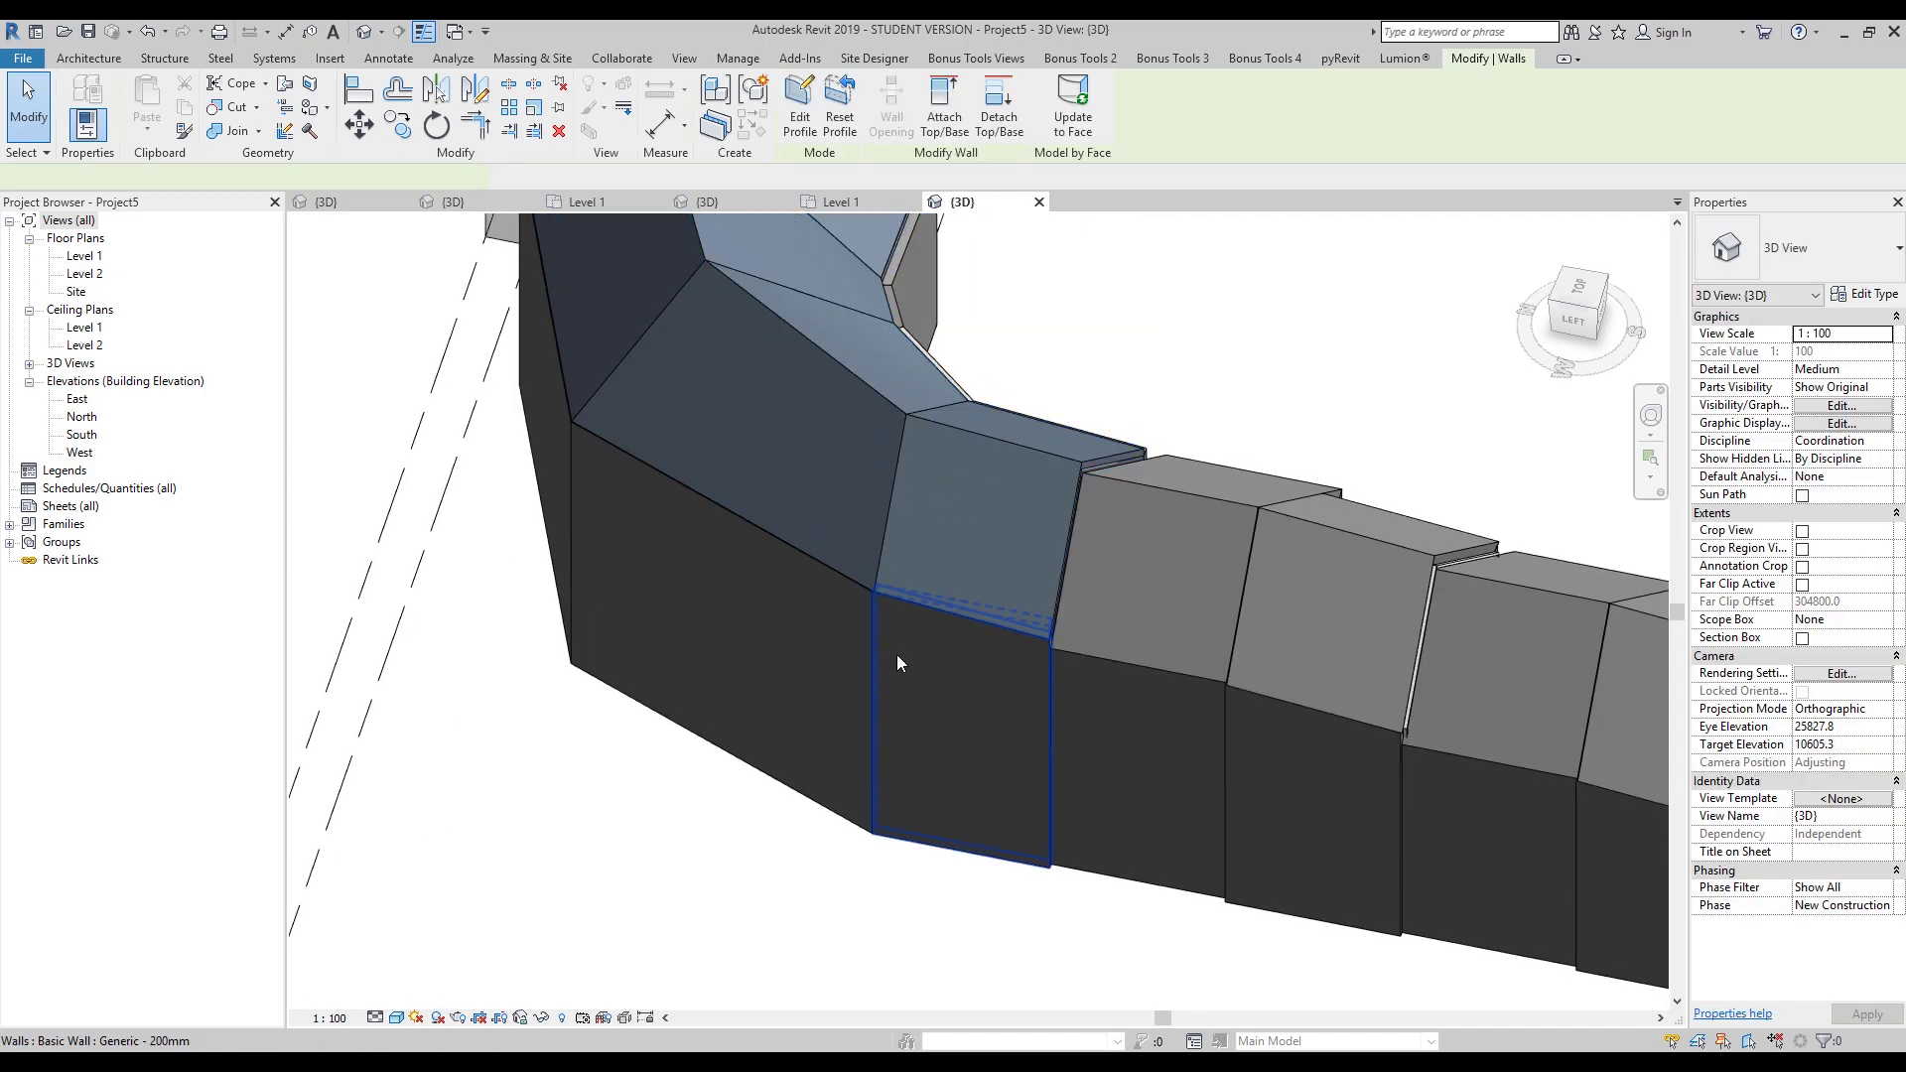
left_click(1865, 294)
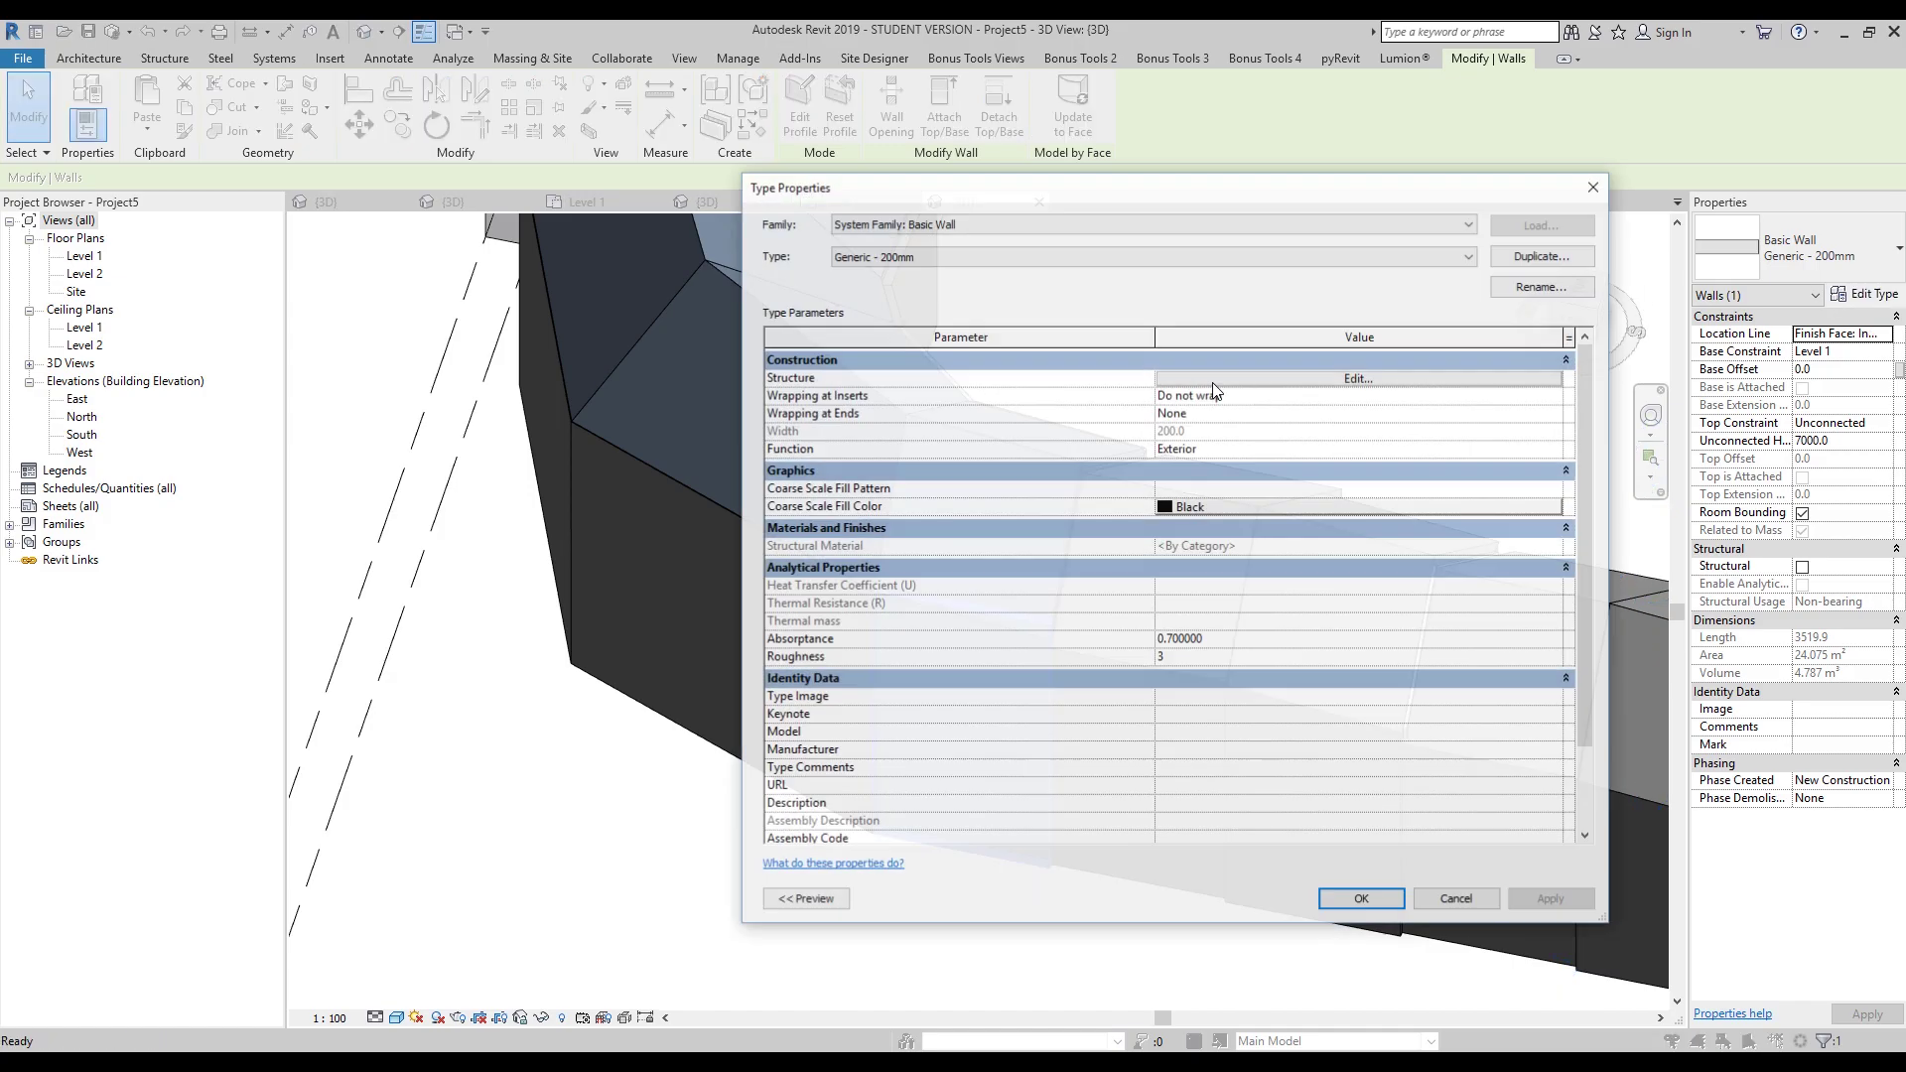
left_click(1284, 378)
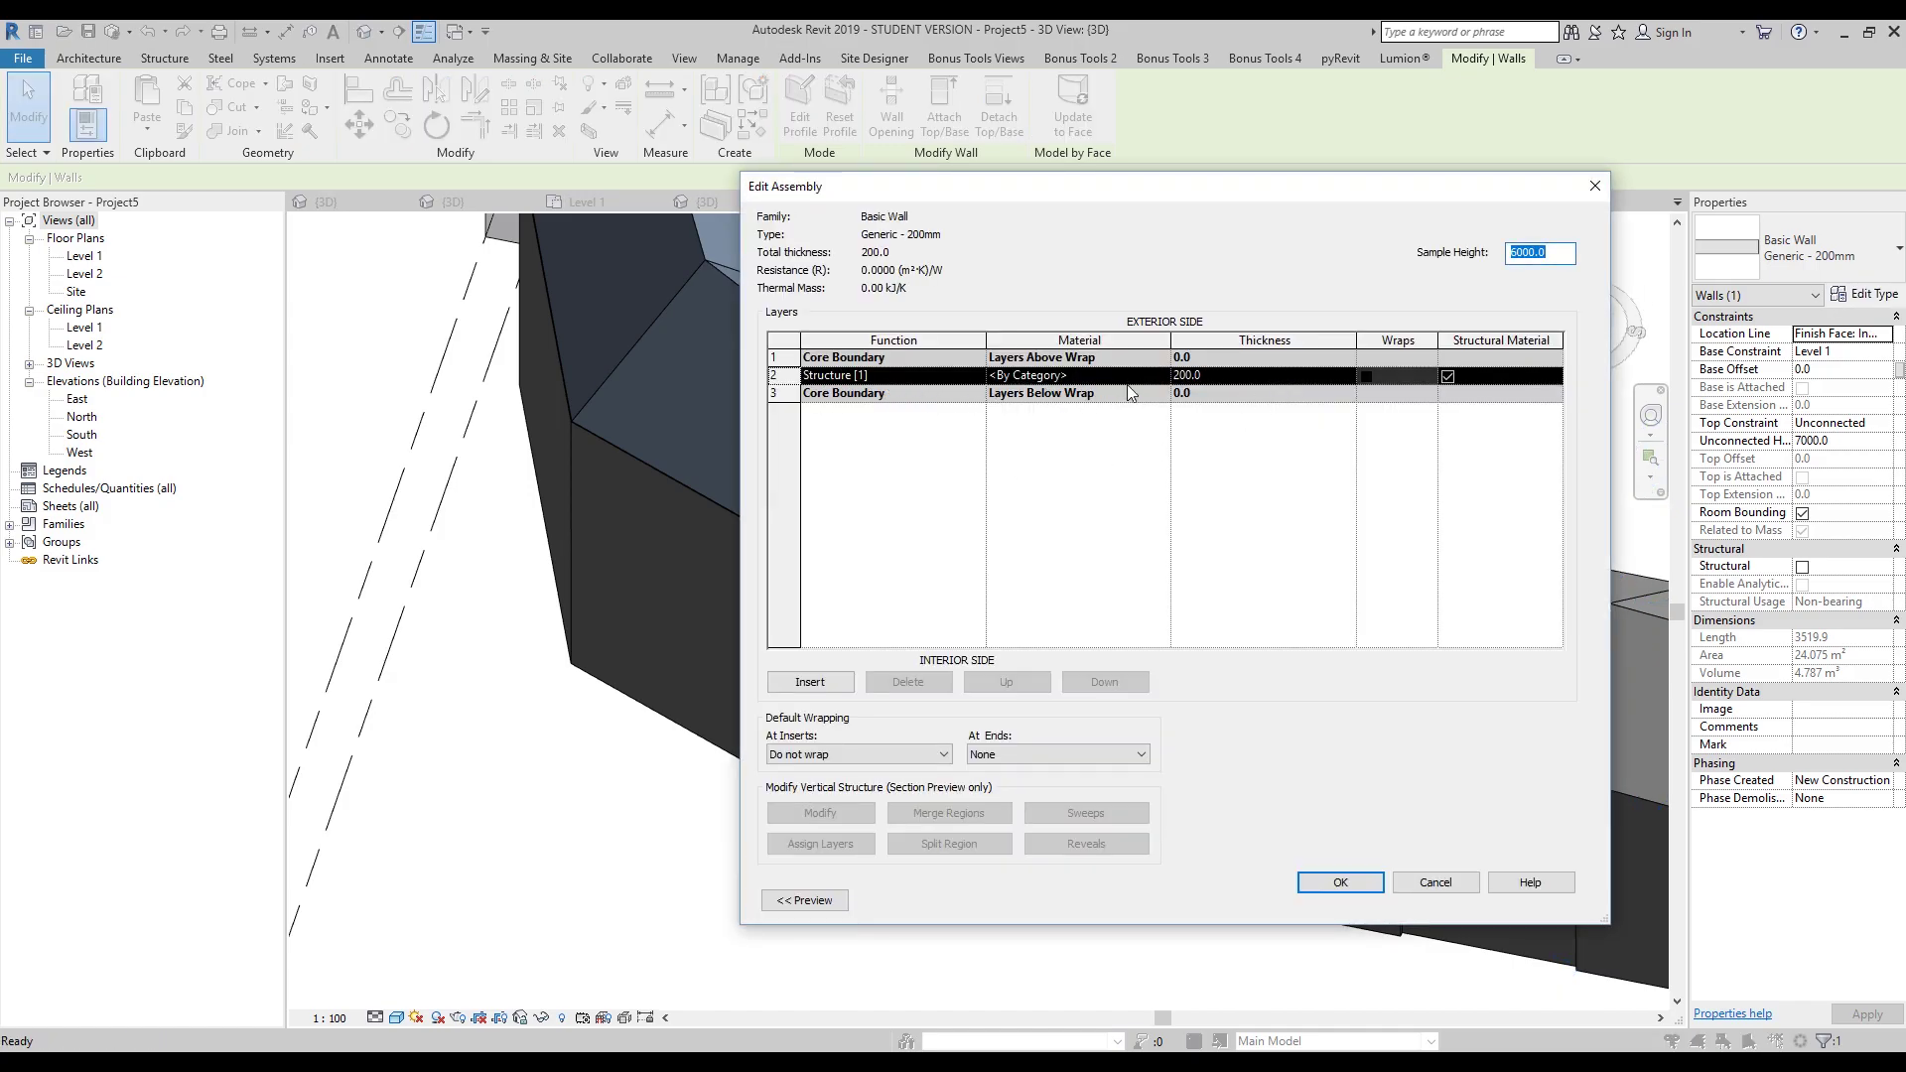
left_click(1595, 188)
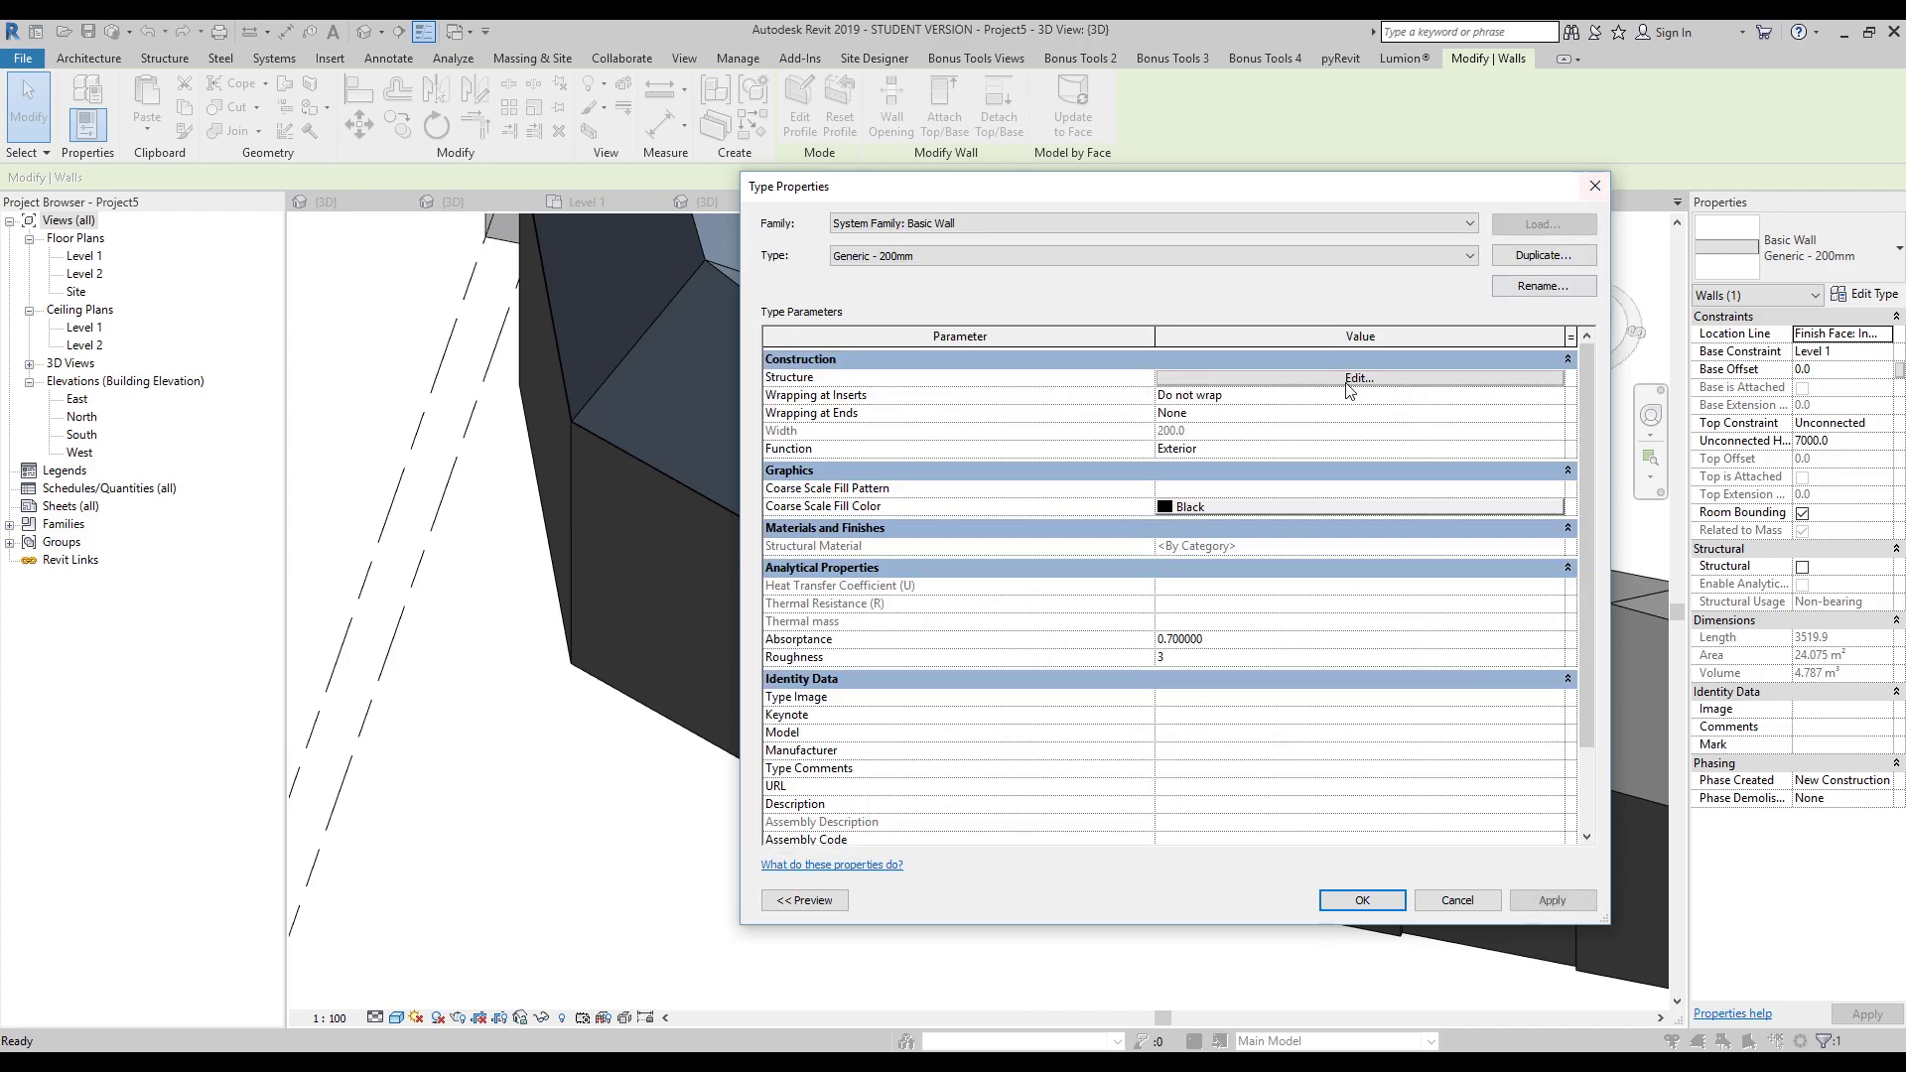
left_click(1605, 183)
left_click(1246, 354)
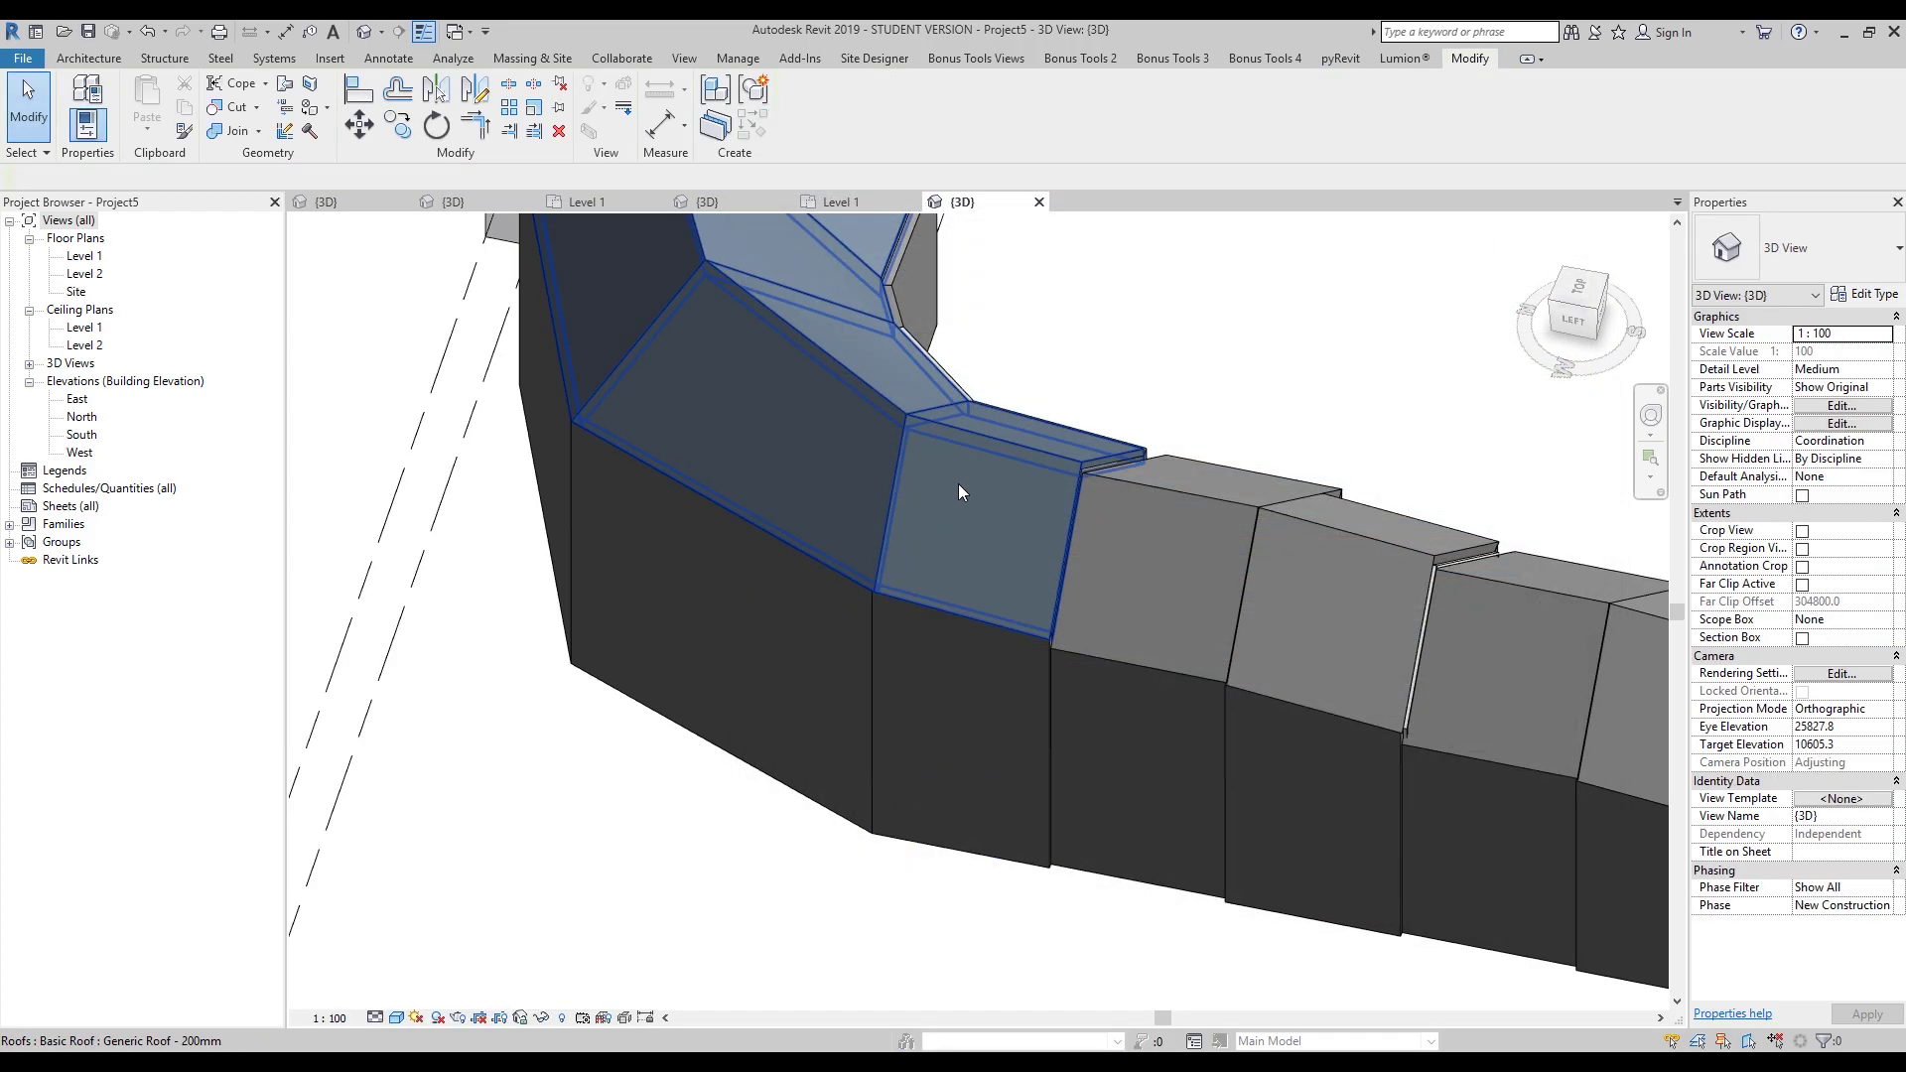
- Inspect the layer structure of the Generic Roof - 200mm type, leaving it as it is
left_click(957, 484)
left_click(1859, 295)
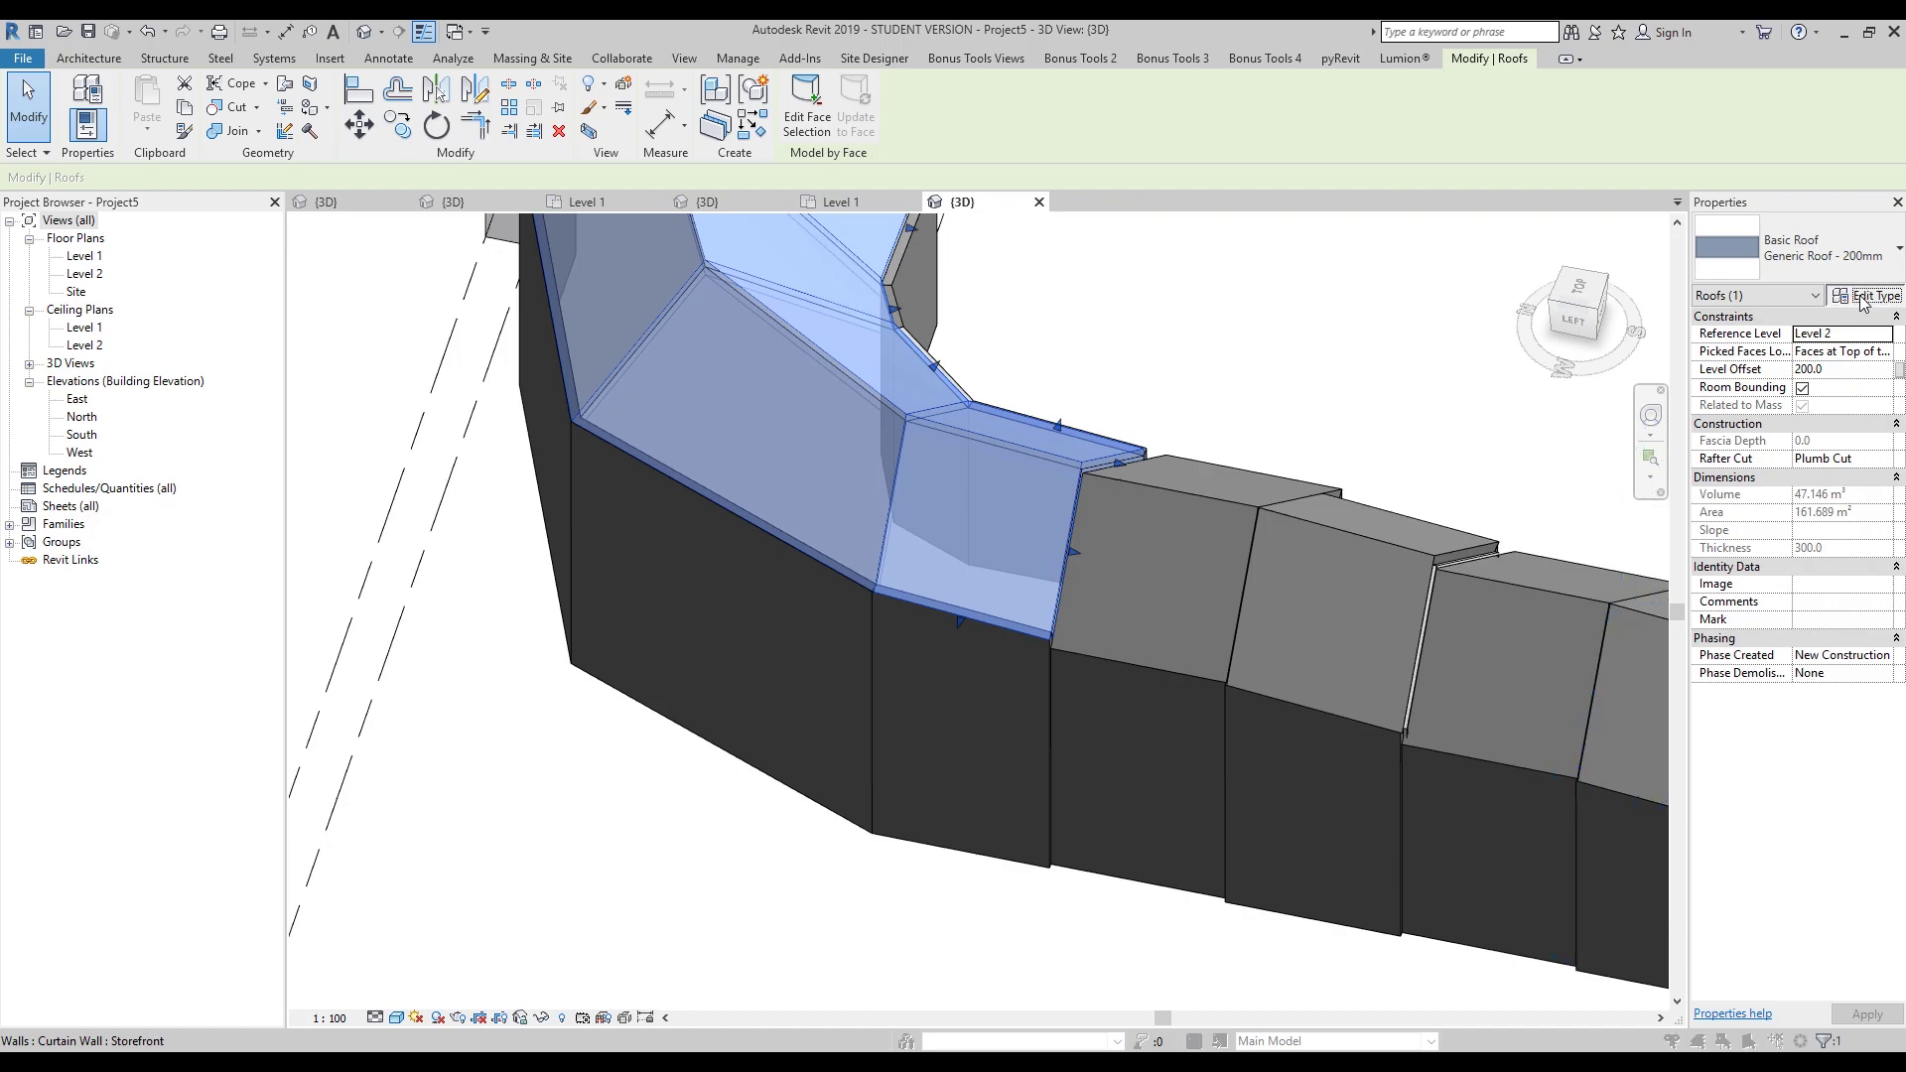
left_click(1306, 391)
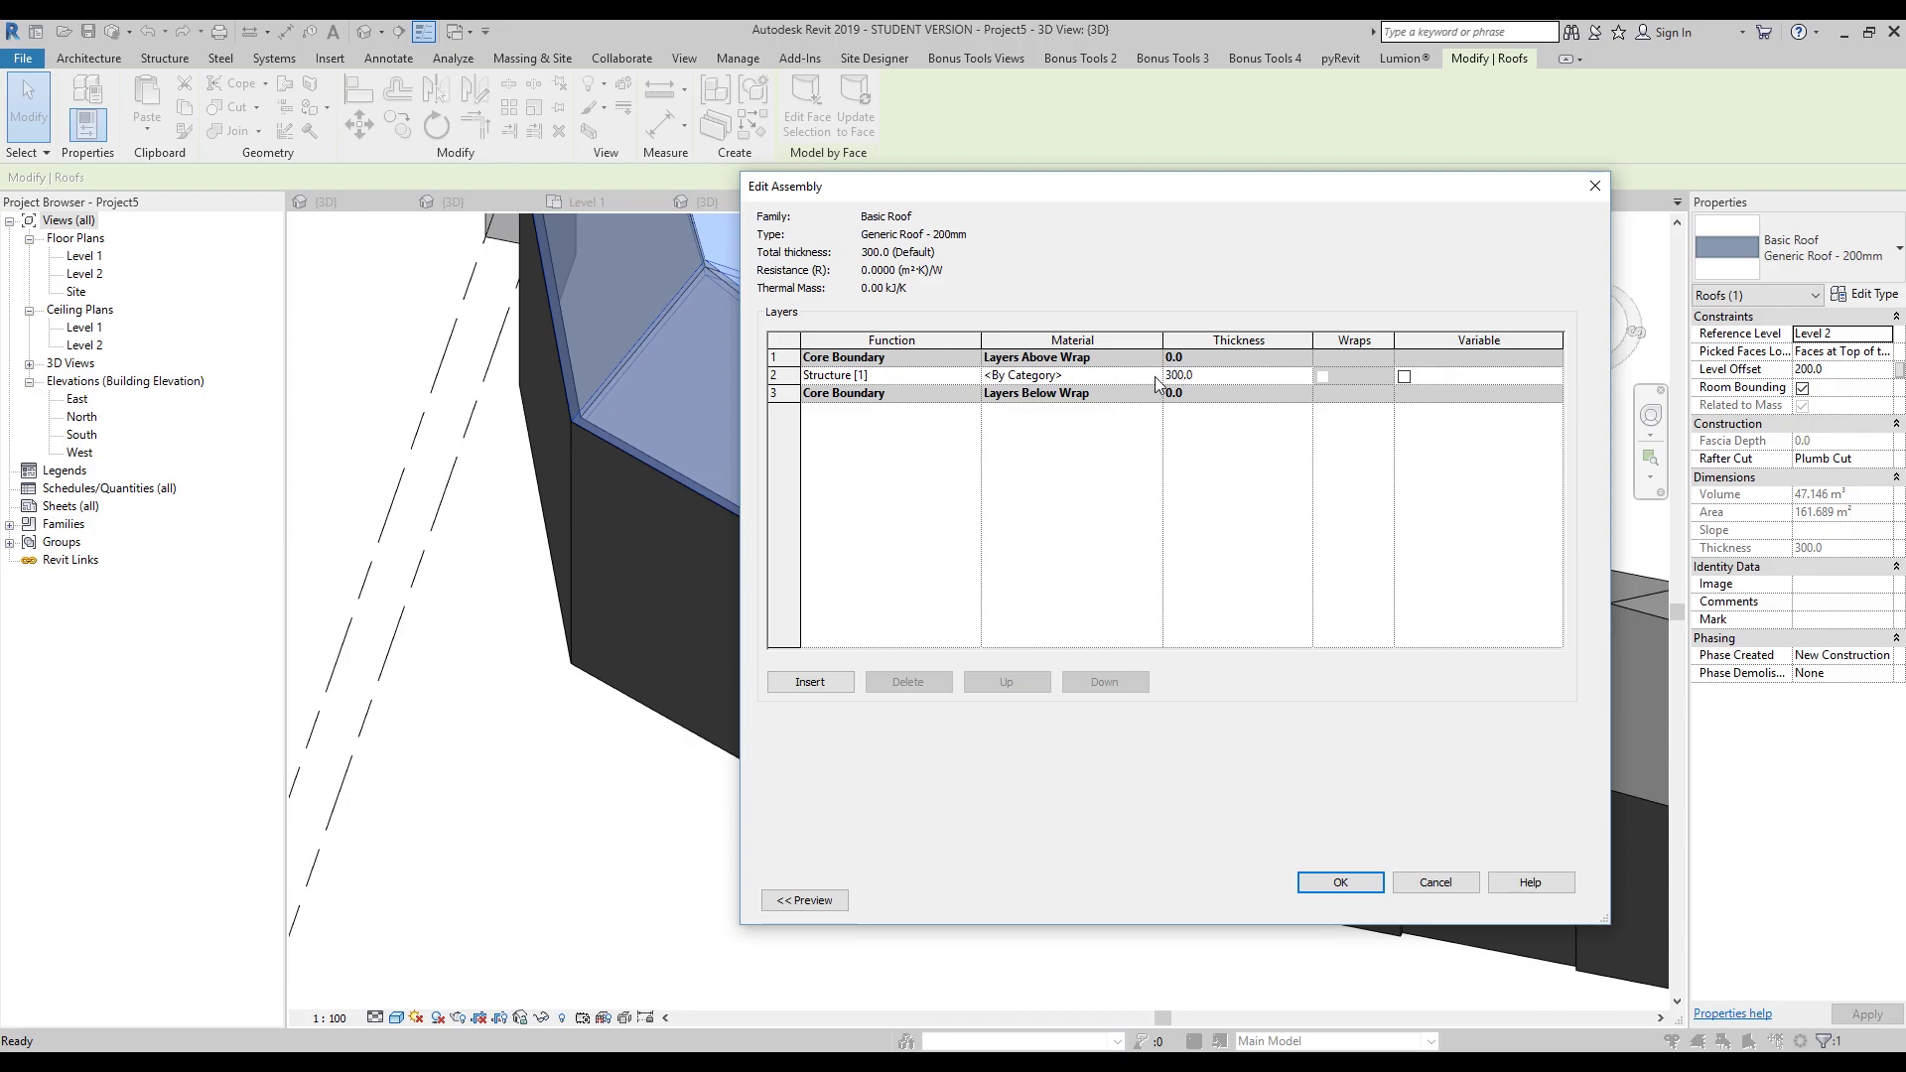
left_click(1587, 189)
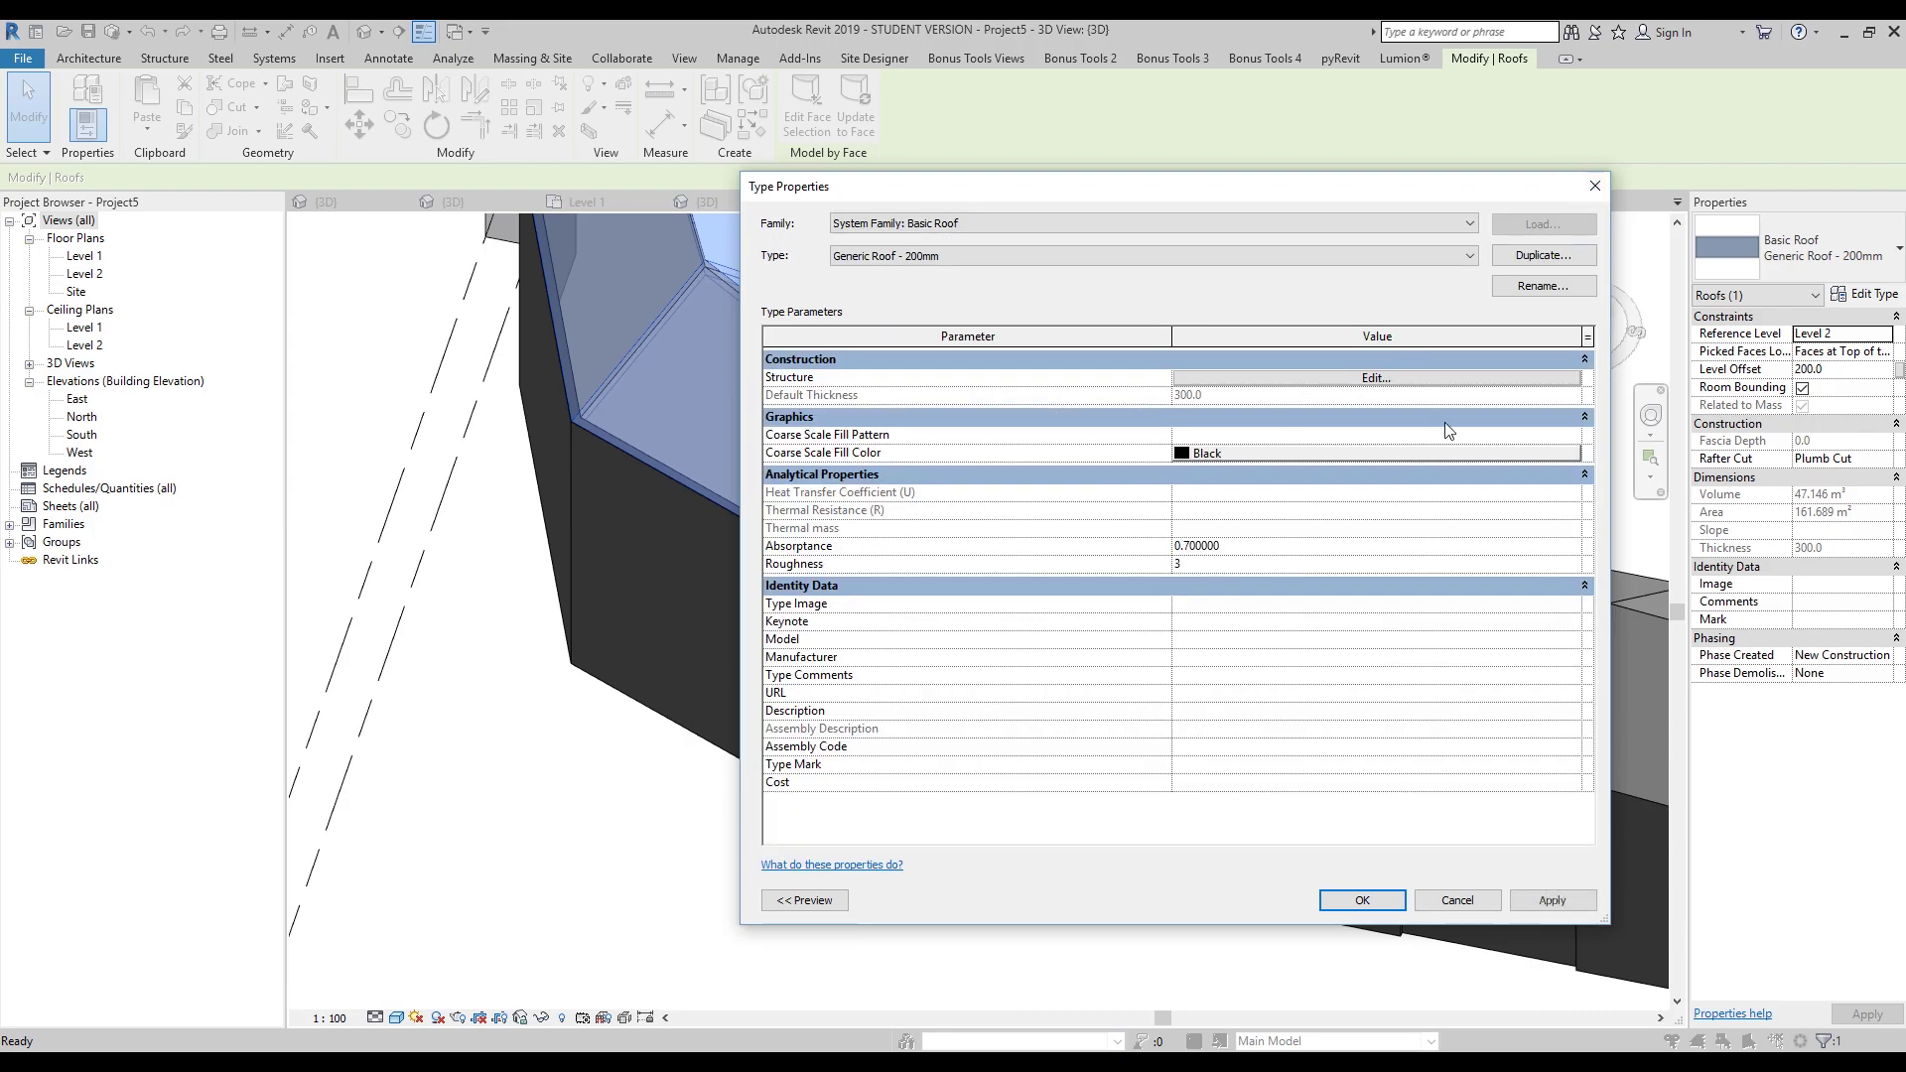
left_click(1590, 186)
left_click(1316, 335)
- Align the roof's inner edge with the face of the first courtyard-side wall beside the grey roof segment
scroll(1316, 318, "down", 1)
middle_click_drag(1315, 318, 804, 485, "shift")
scroll(1047, 622, "up", 5)
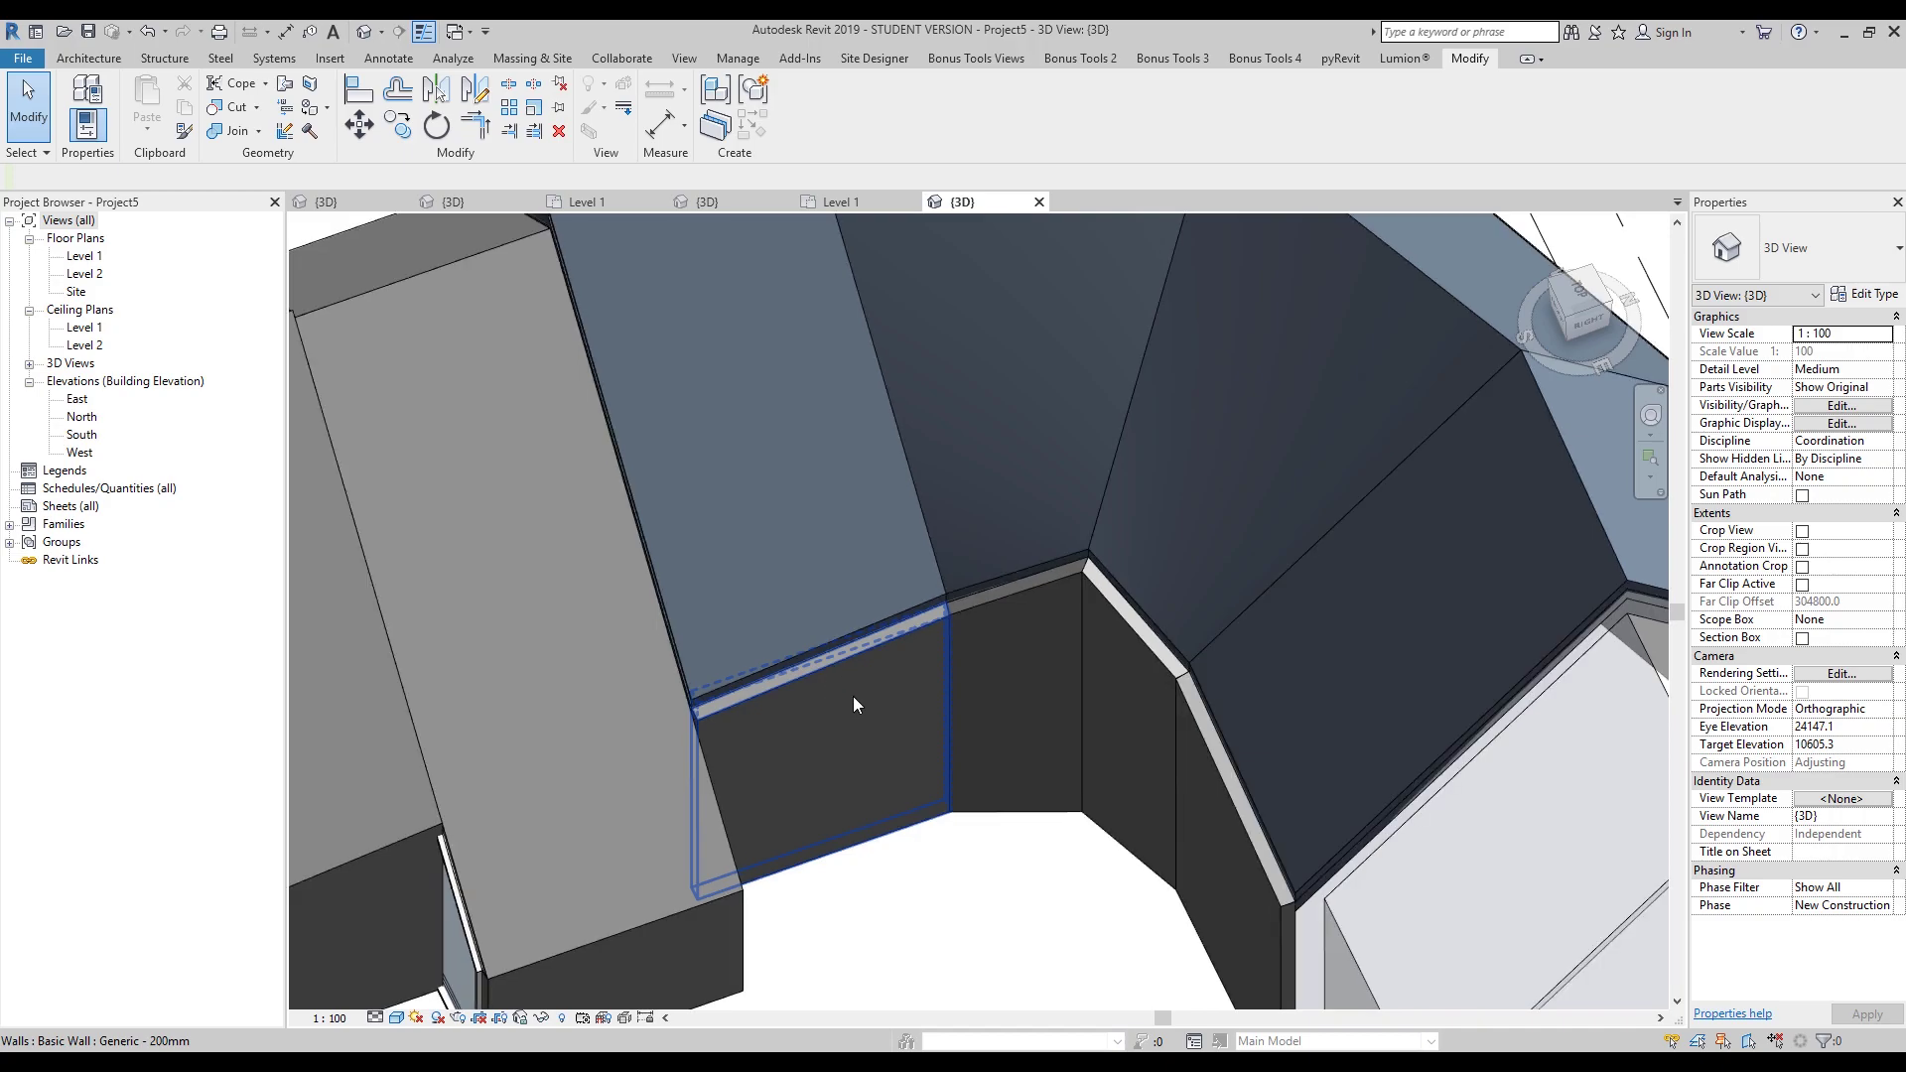
middle_click_drag(858, 702, 807, 552, "shift")
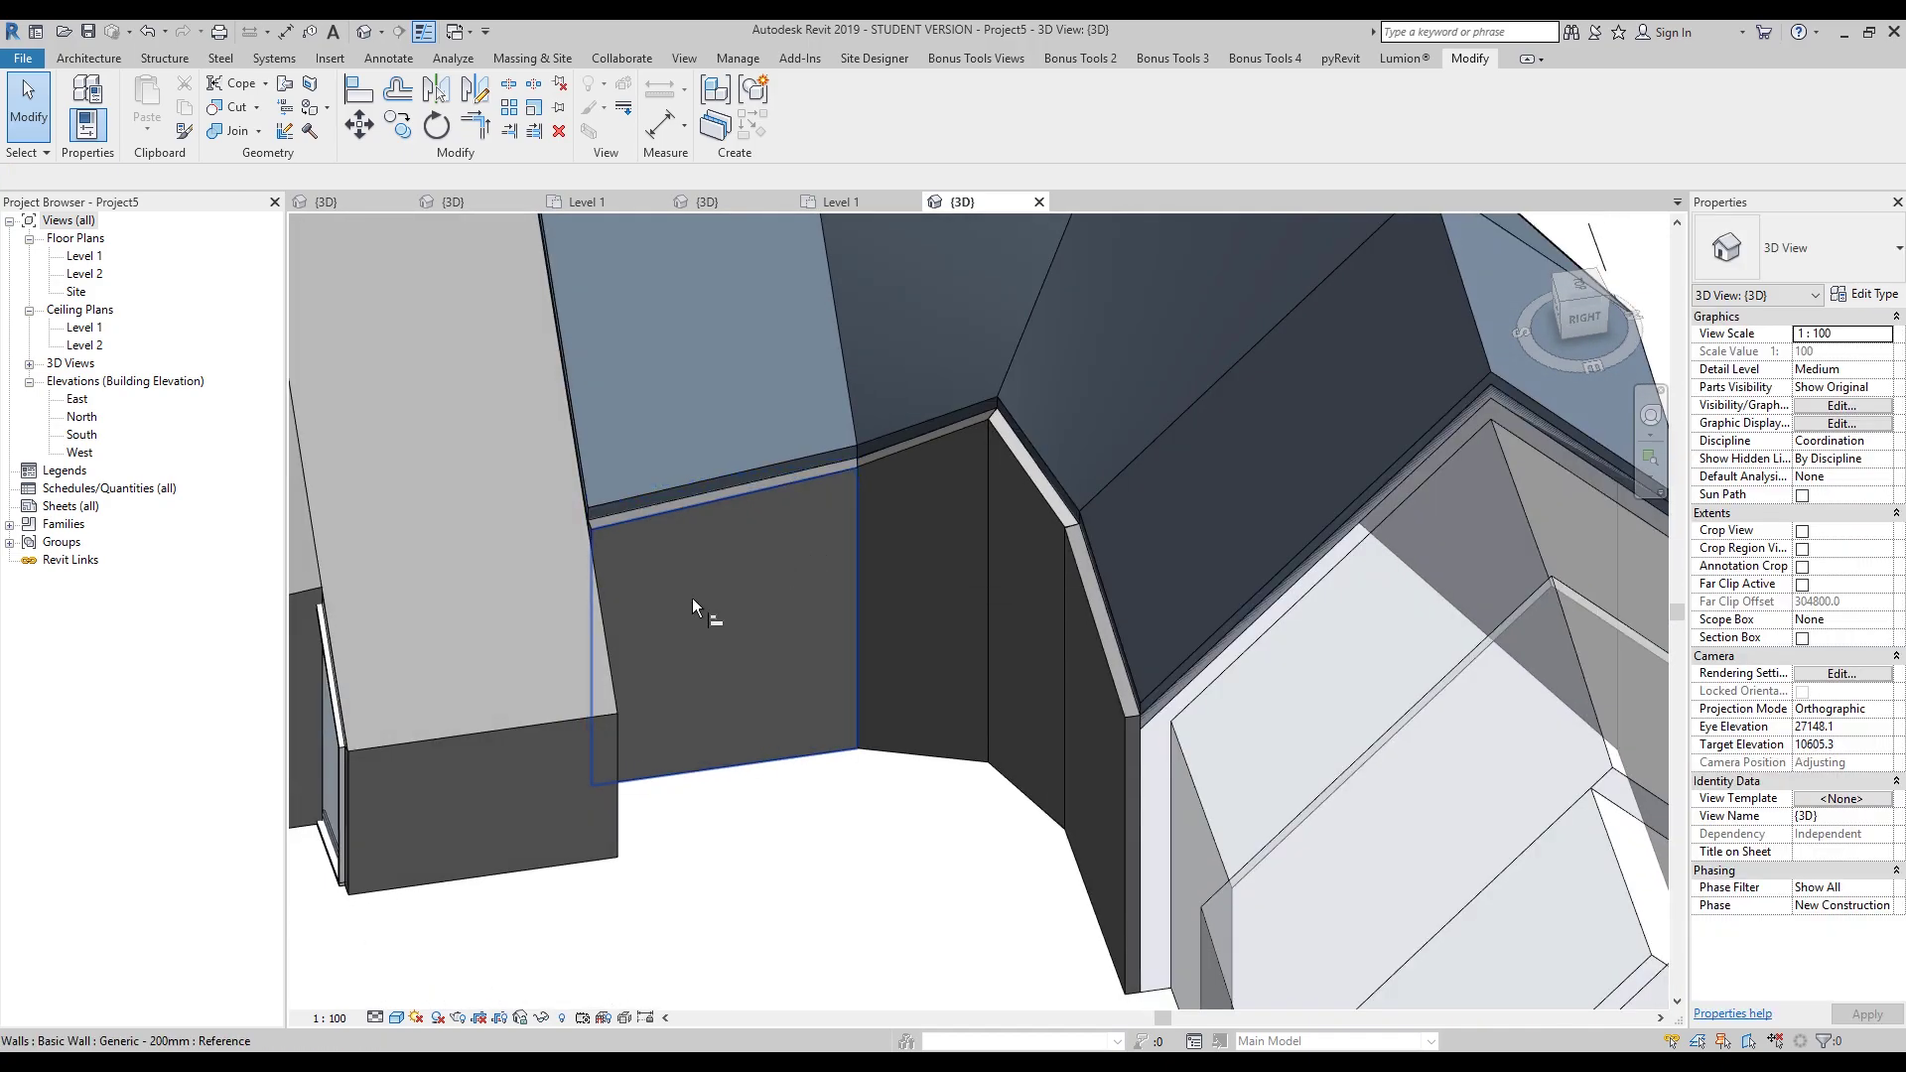
key("a")
key("l")
left_click(712, 560)
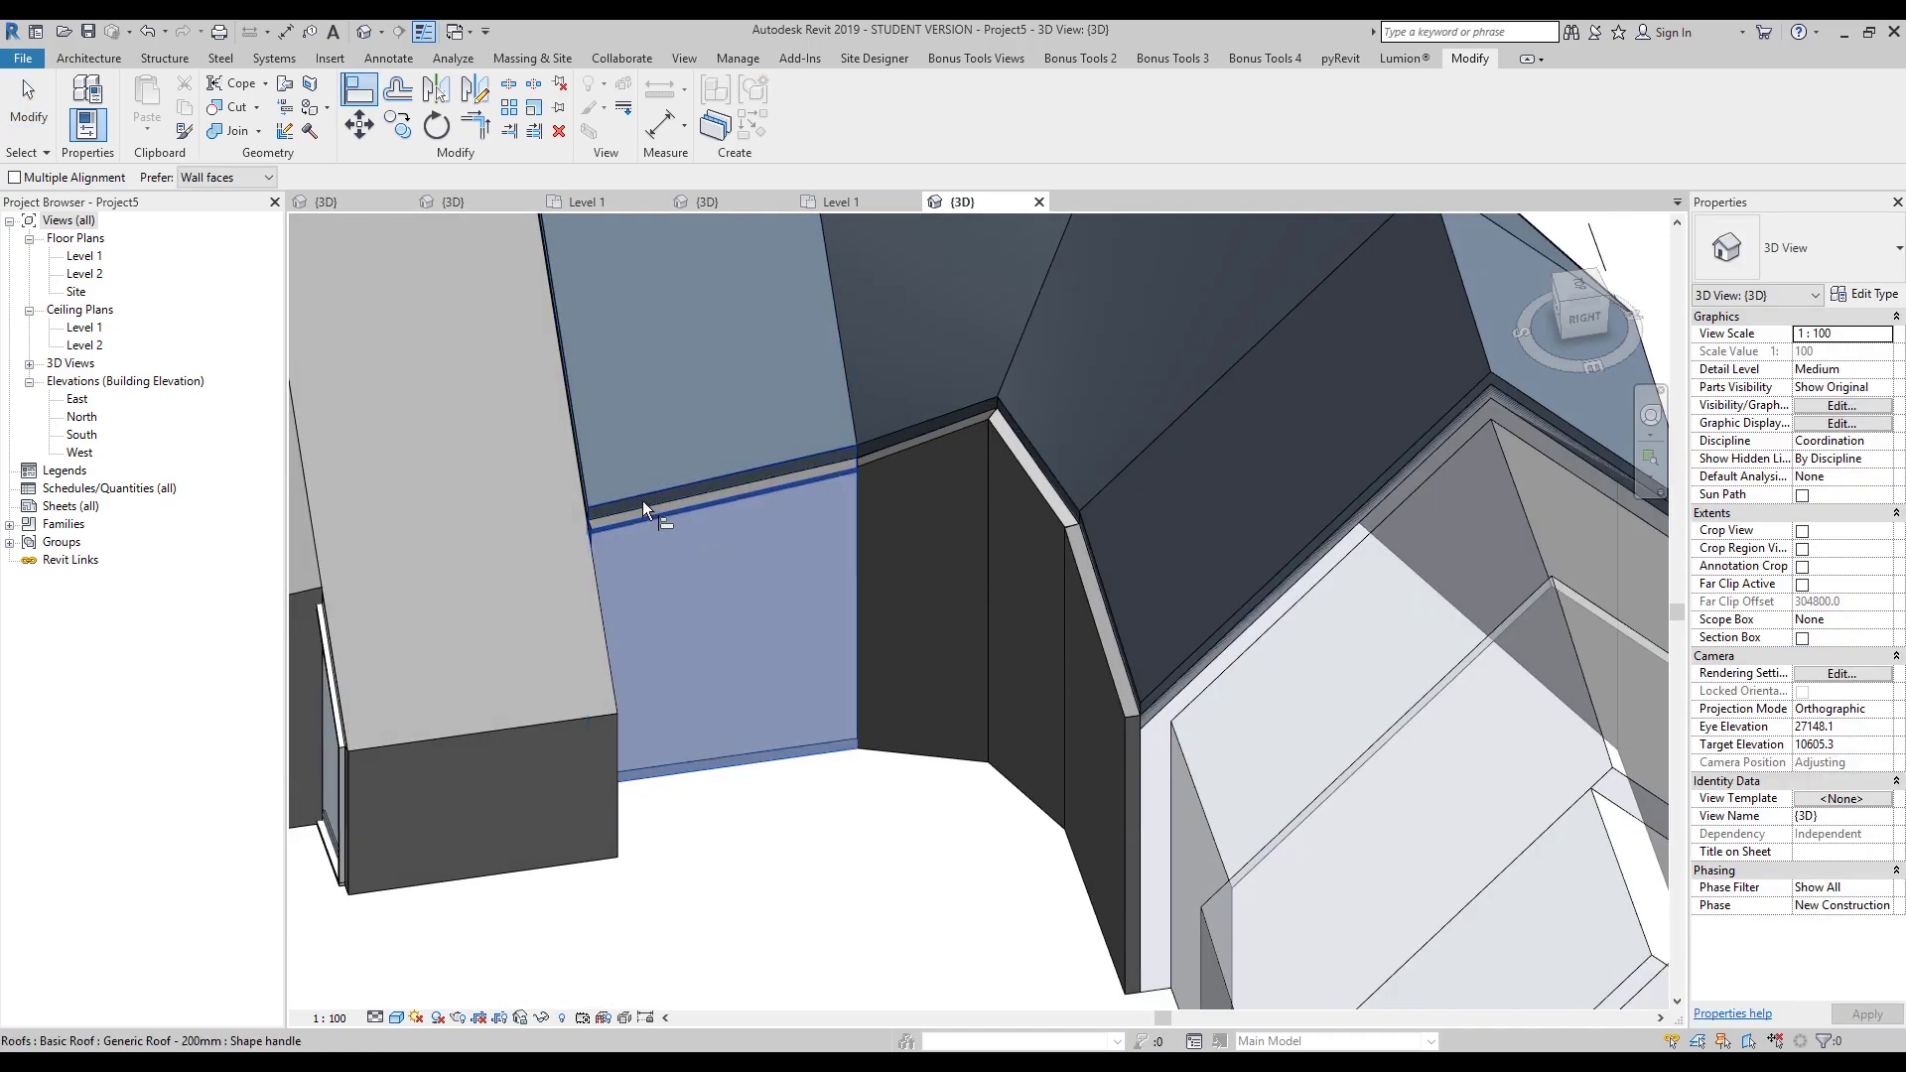
left_click(643, 503)
- Align the three remaining inner roof edges with the faces of their courtyard-side walls
scroll(898, 473, "up", 2)
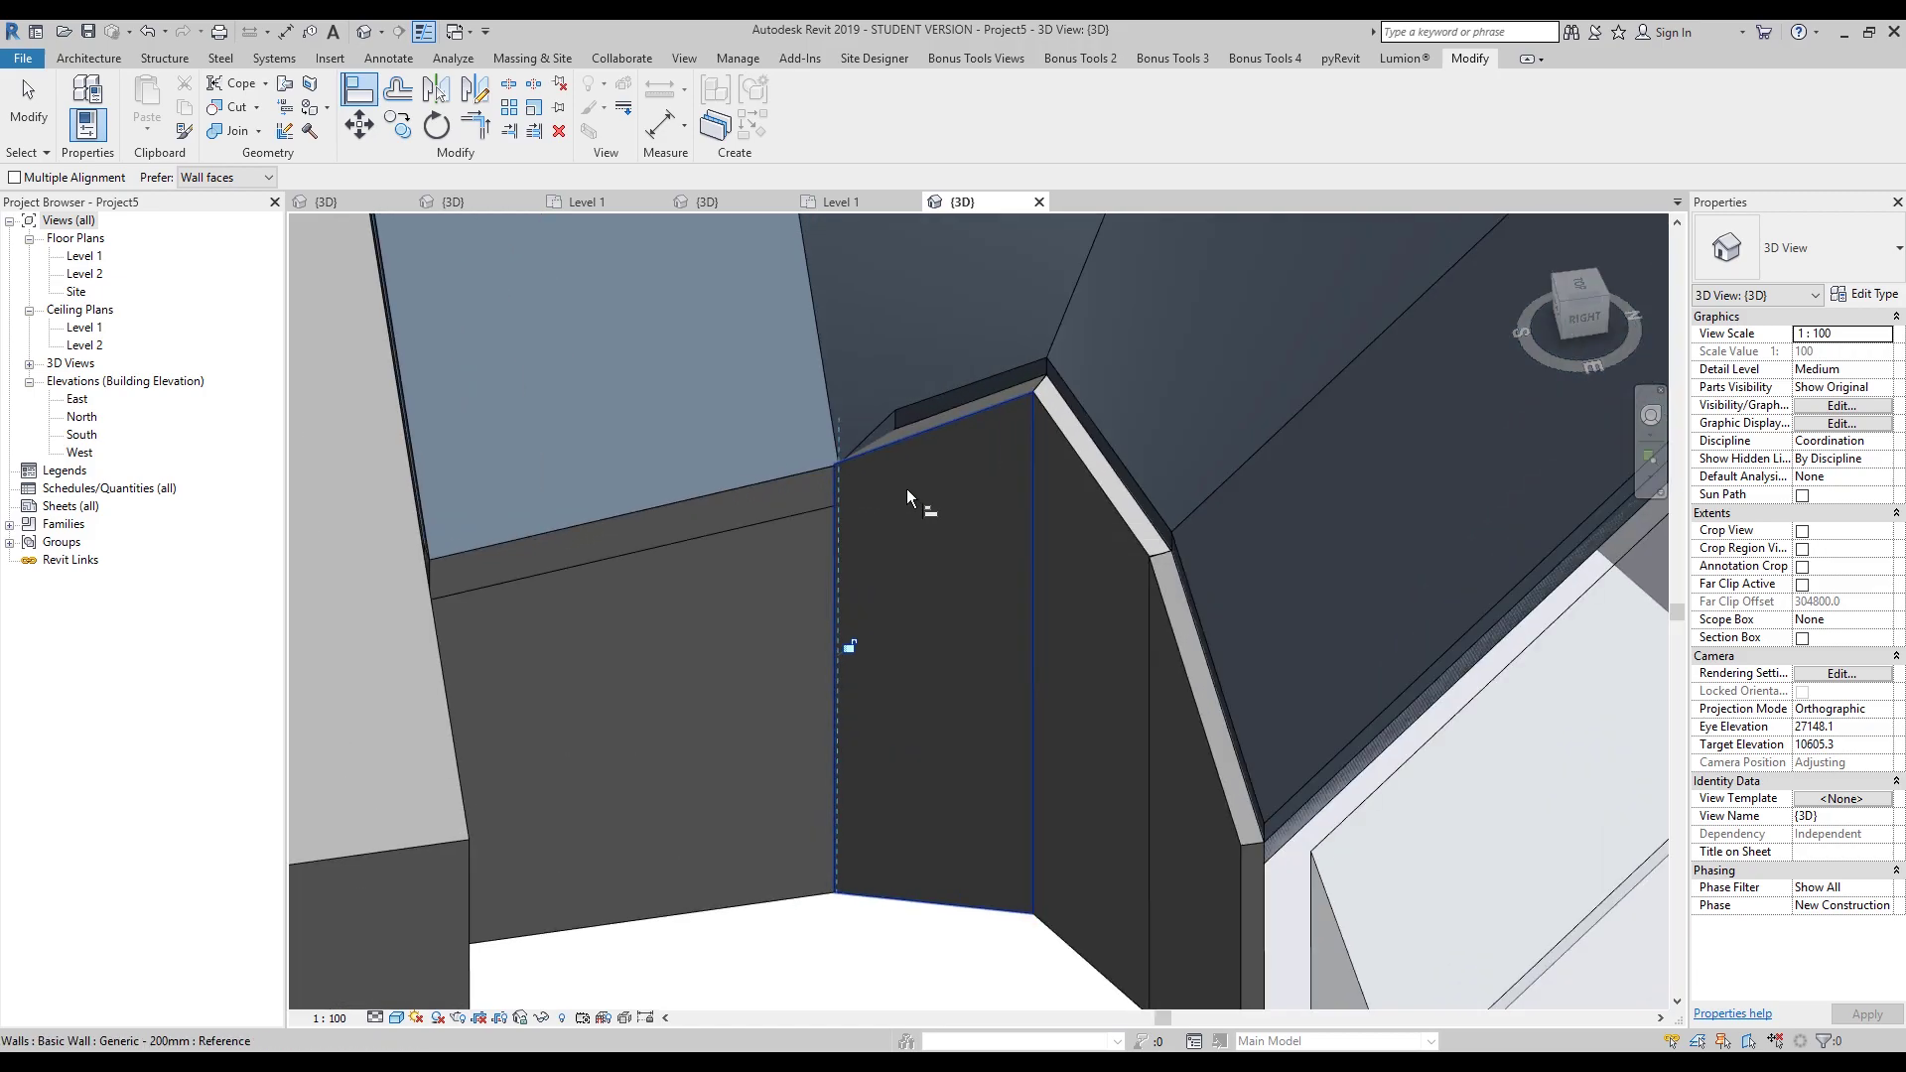
left_click(951, 398)
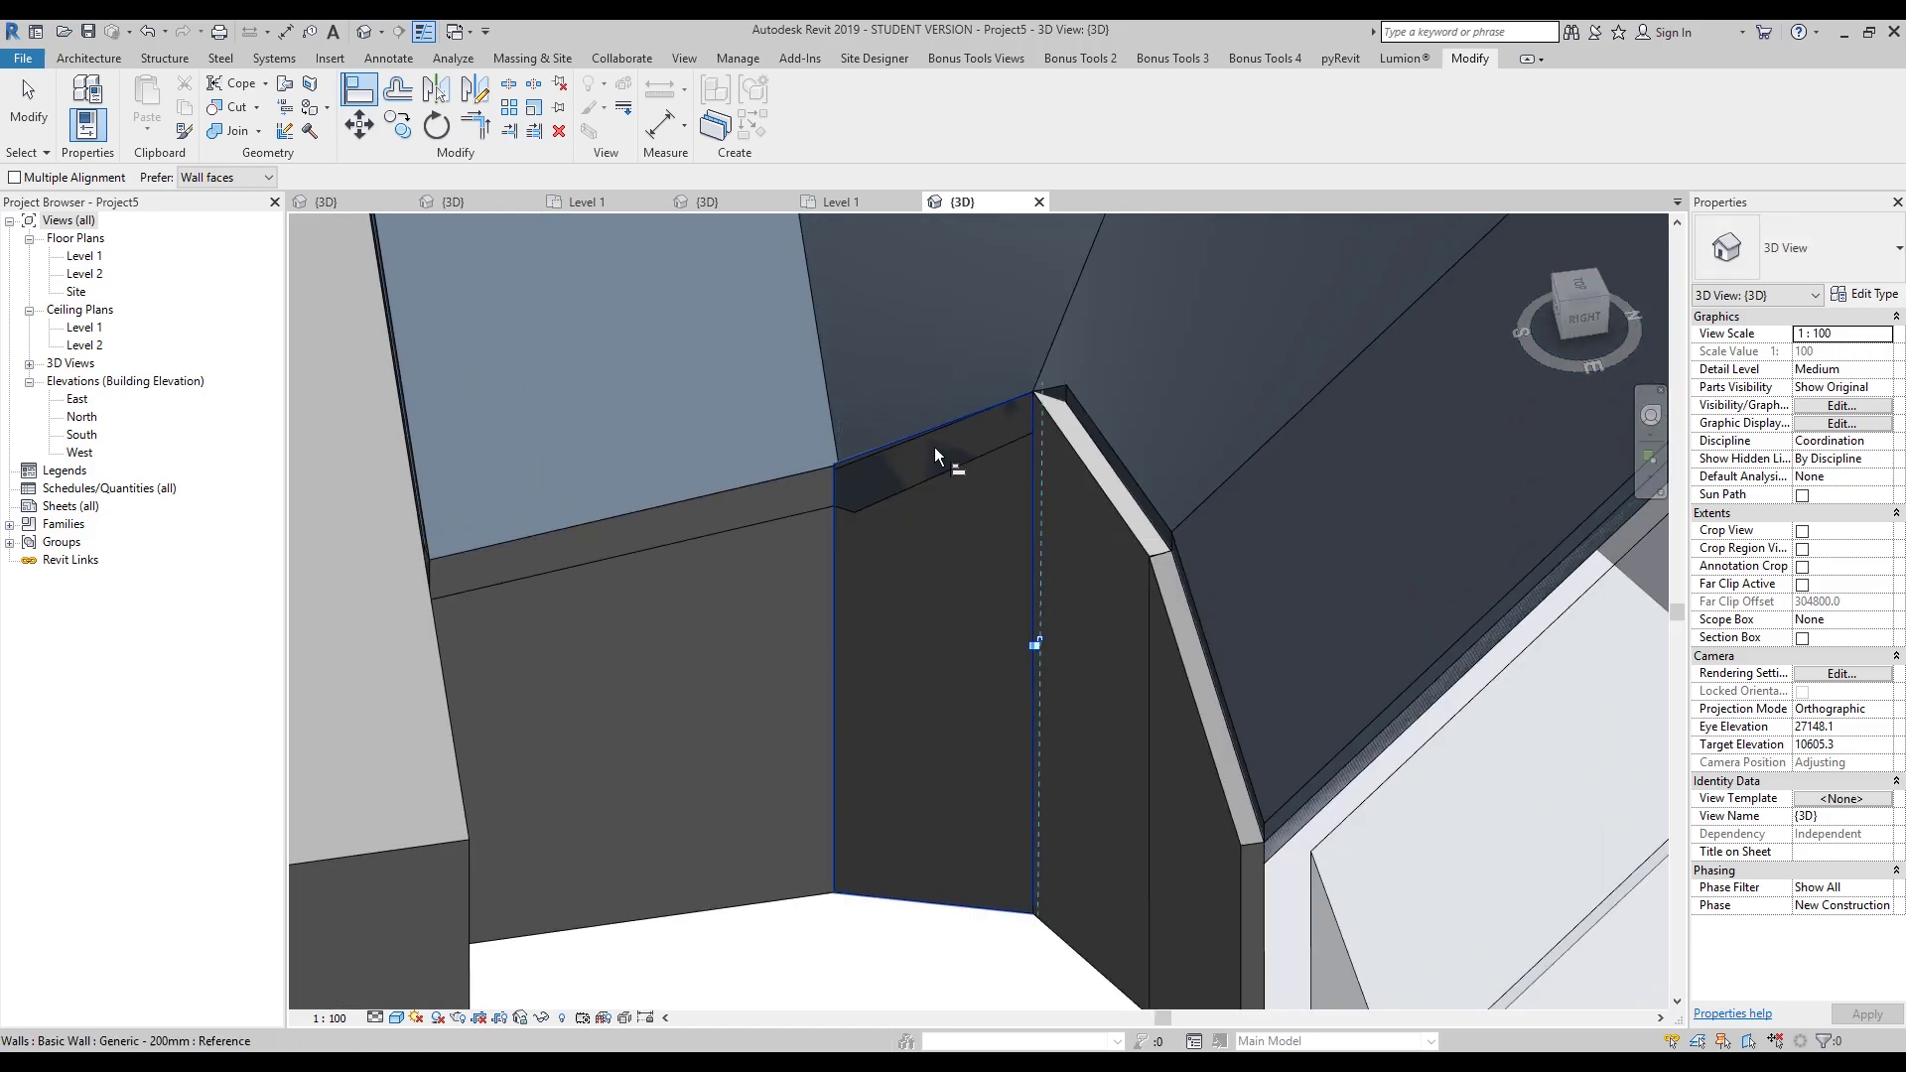
middle_click_drag(958, 495, 1101, 492, "shift")
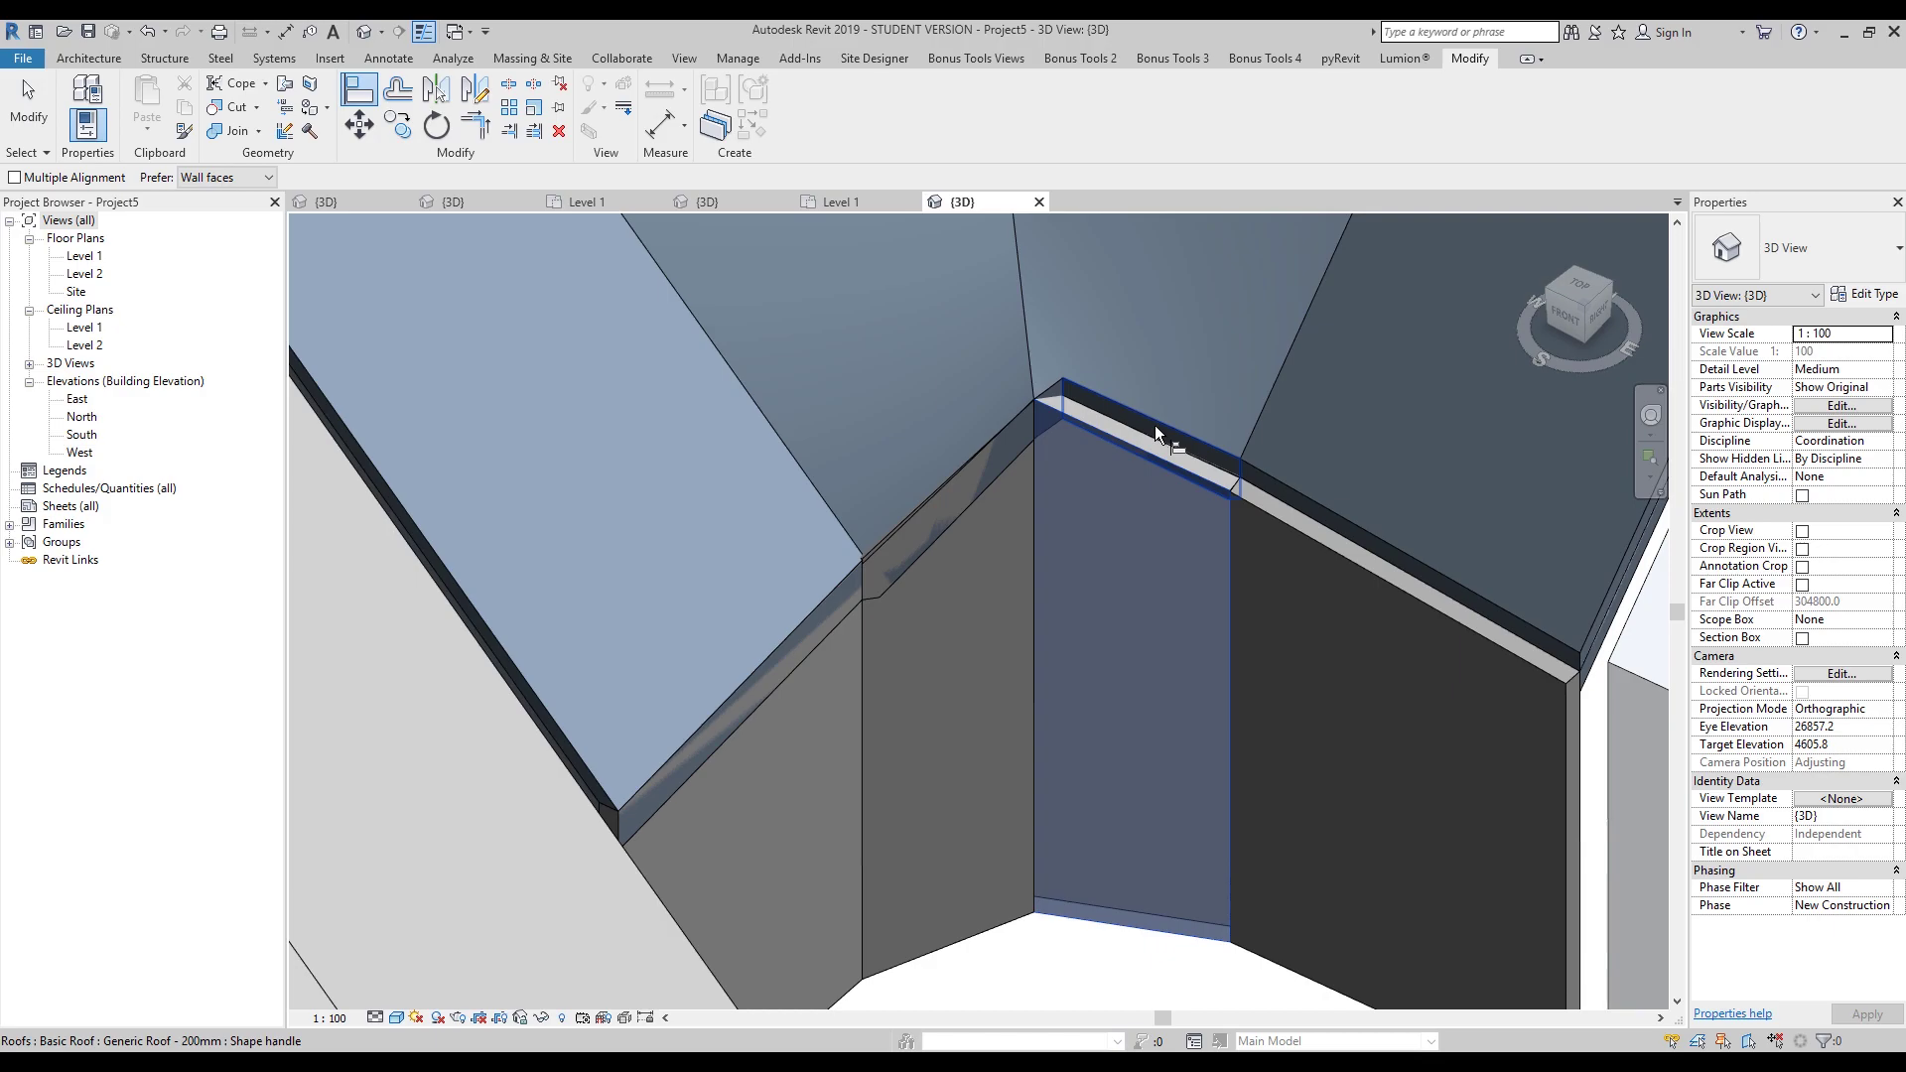
left_click(1348, 591)
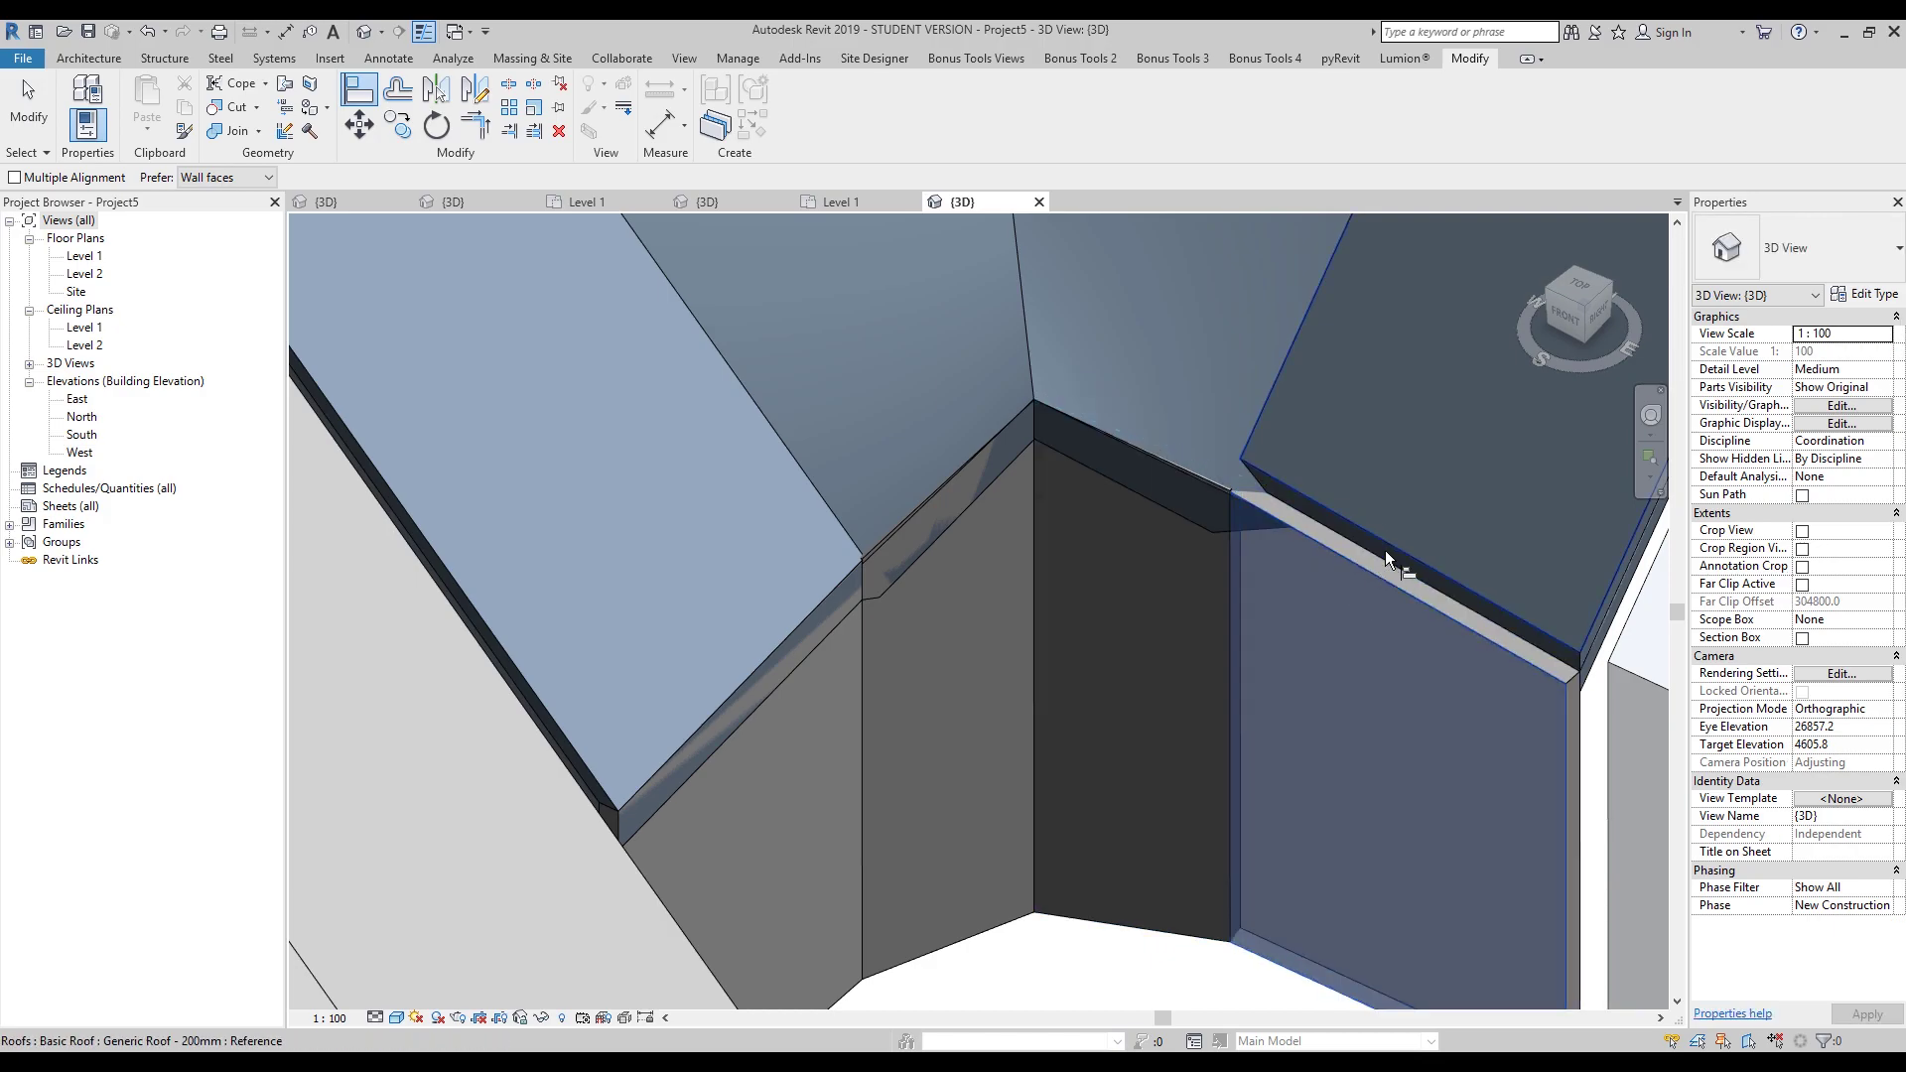
left_click(1385, 552)
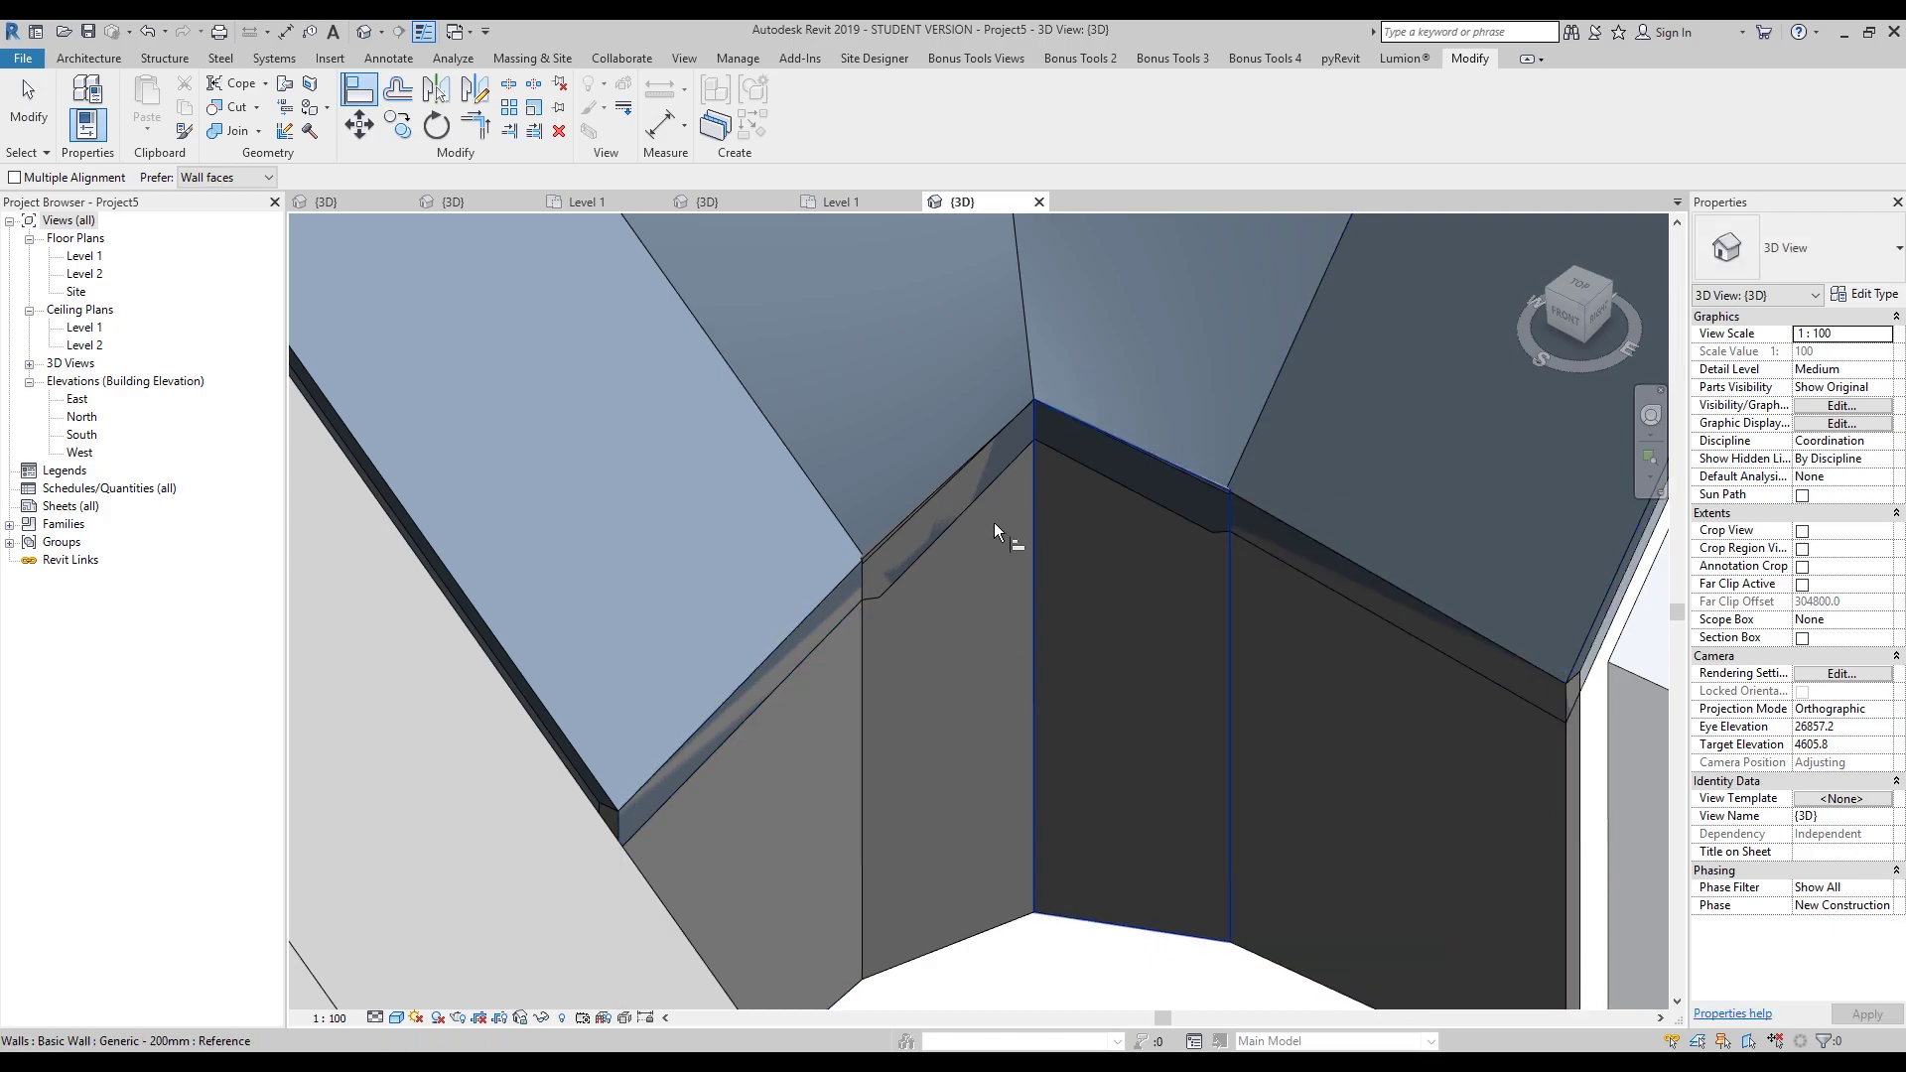
- Join the courtyard-side walls with the roof and switch their join order
key("Escape")
left_click(225, 132)
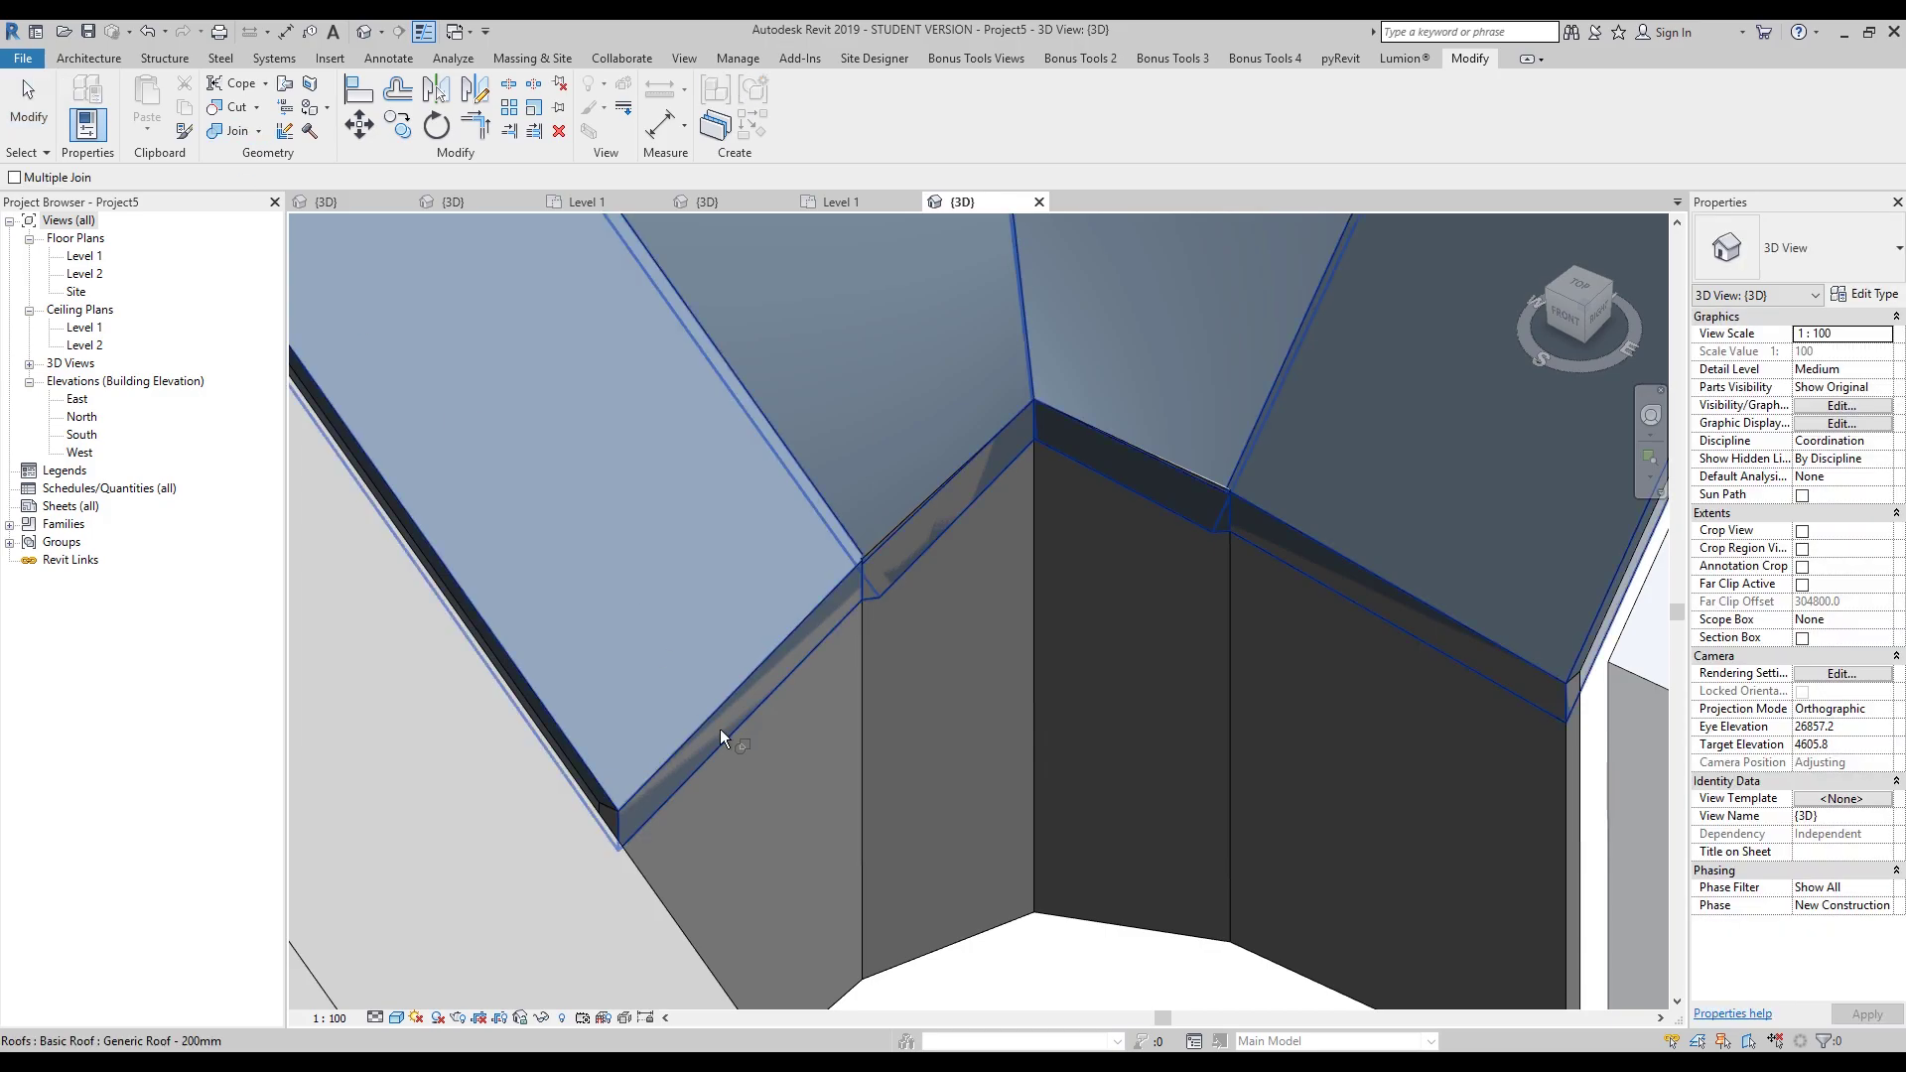
left_click(776, 776)
left_click(916, 445)
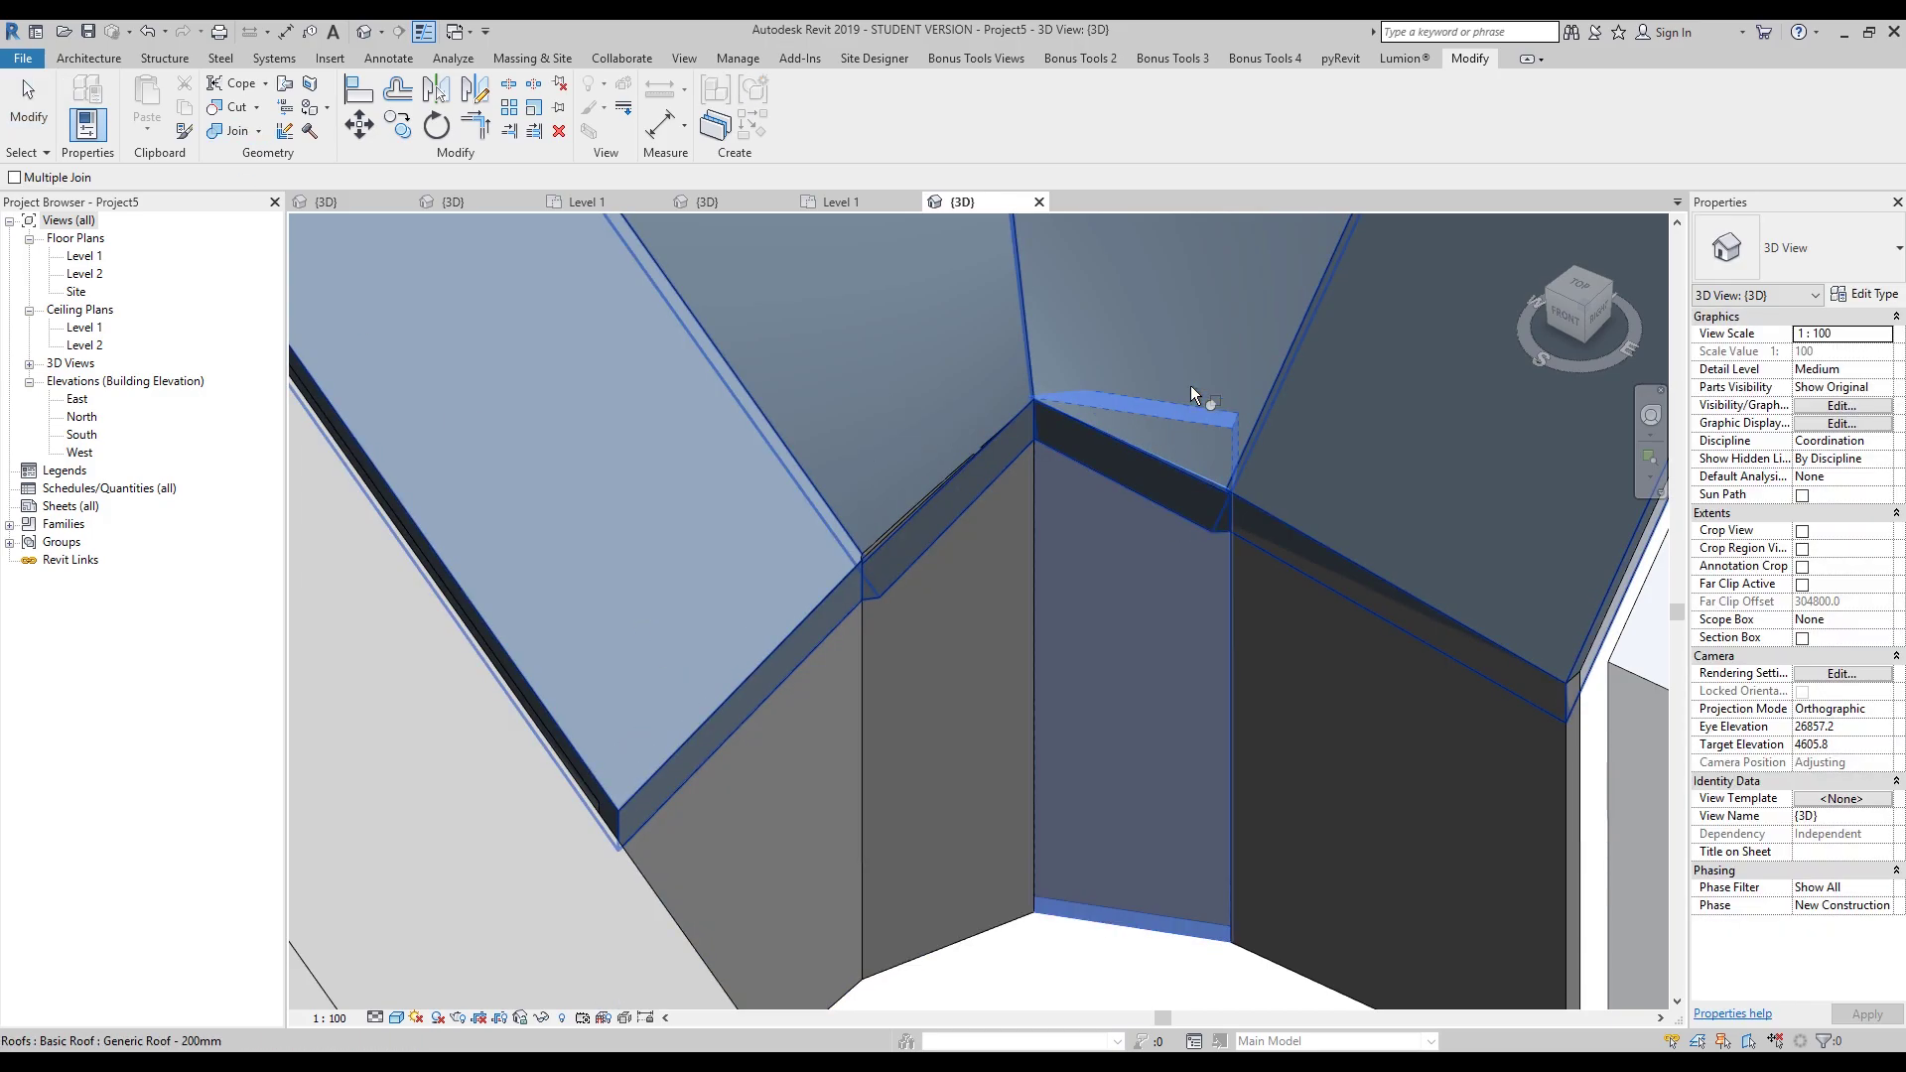
left_click(257, 131)
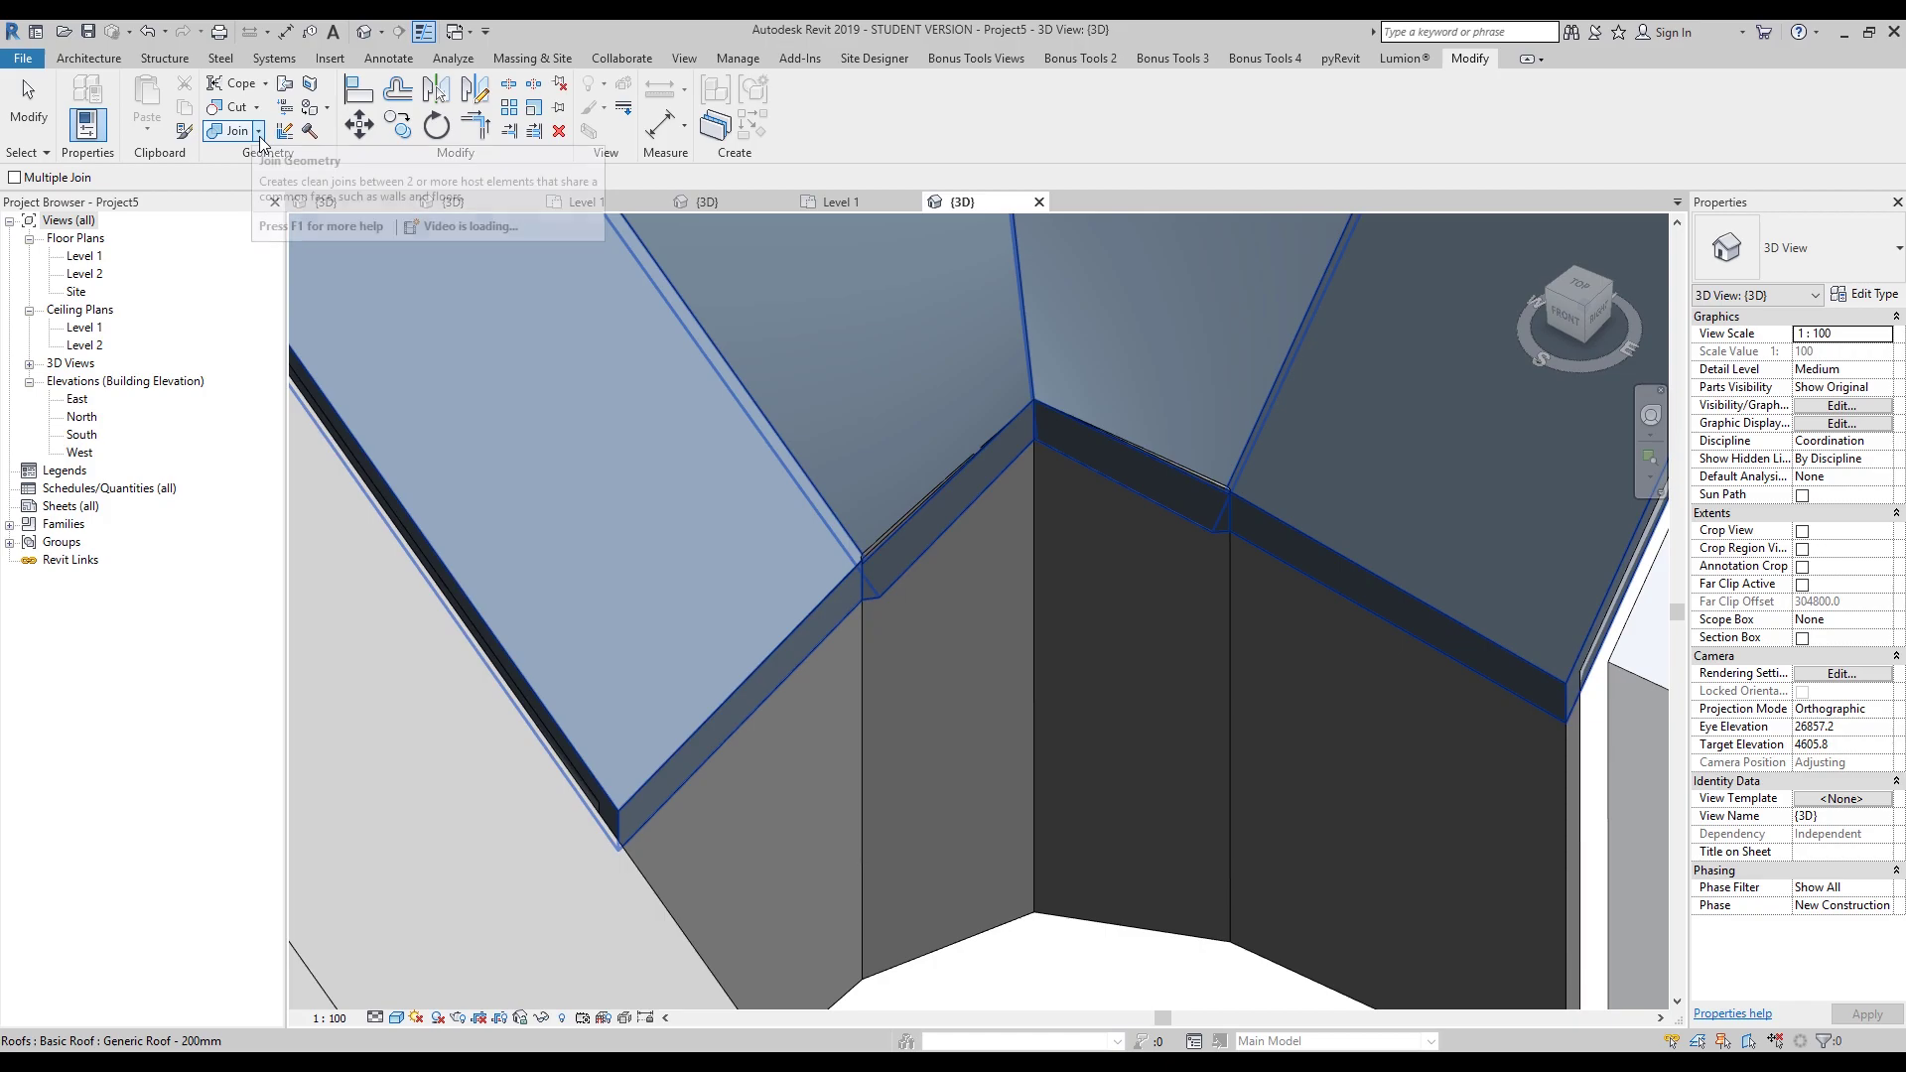
left_click(260, 247)
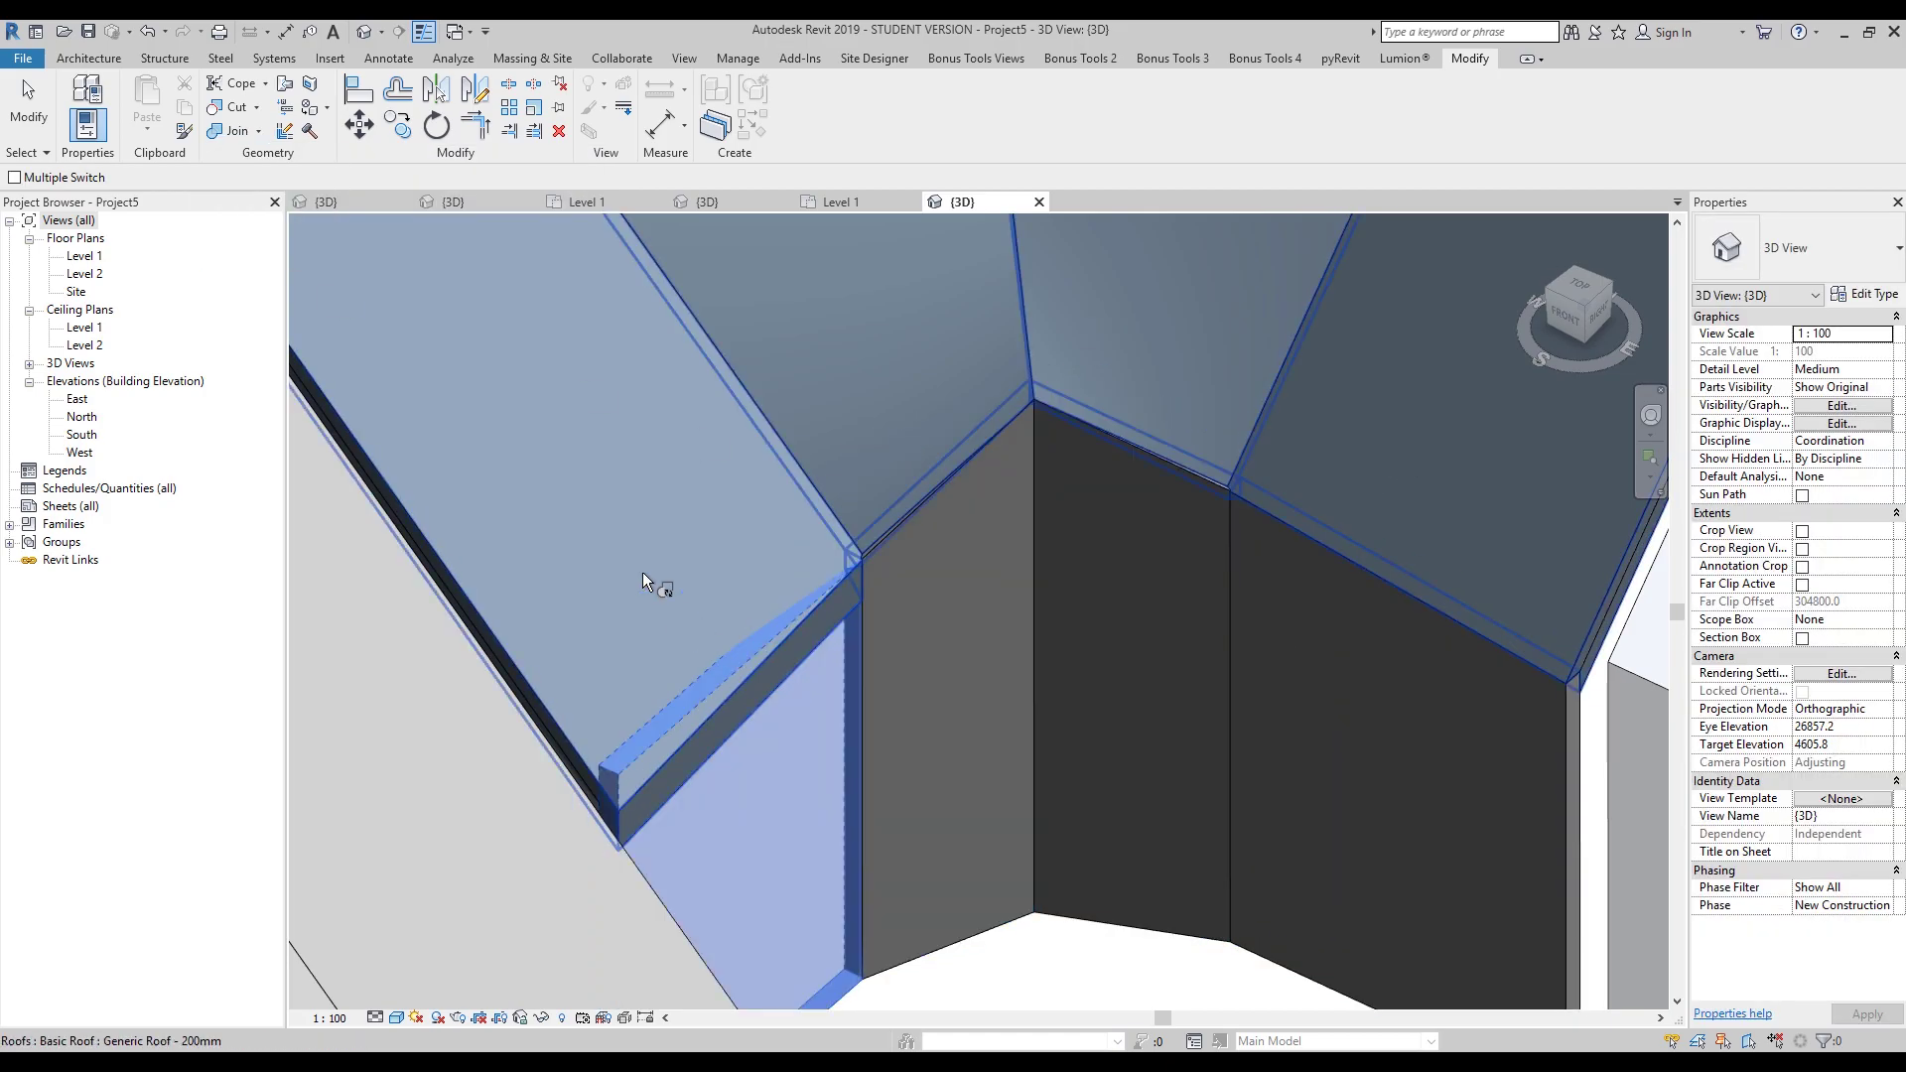
- Hide the mass by changing its display from Show Mass Form and Floors to Show Mass by View Settings
scroll(897, 641, "down", 5)
middle_click_drag(980, 691, 1498, 777, "shift")
middle_click_drag(1158, 733, 878, 779, "shift")
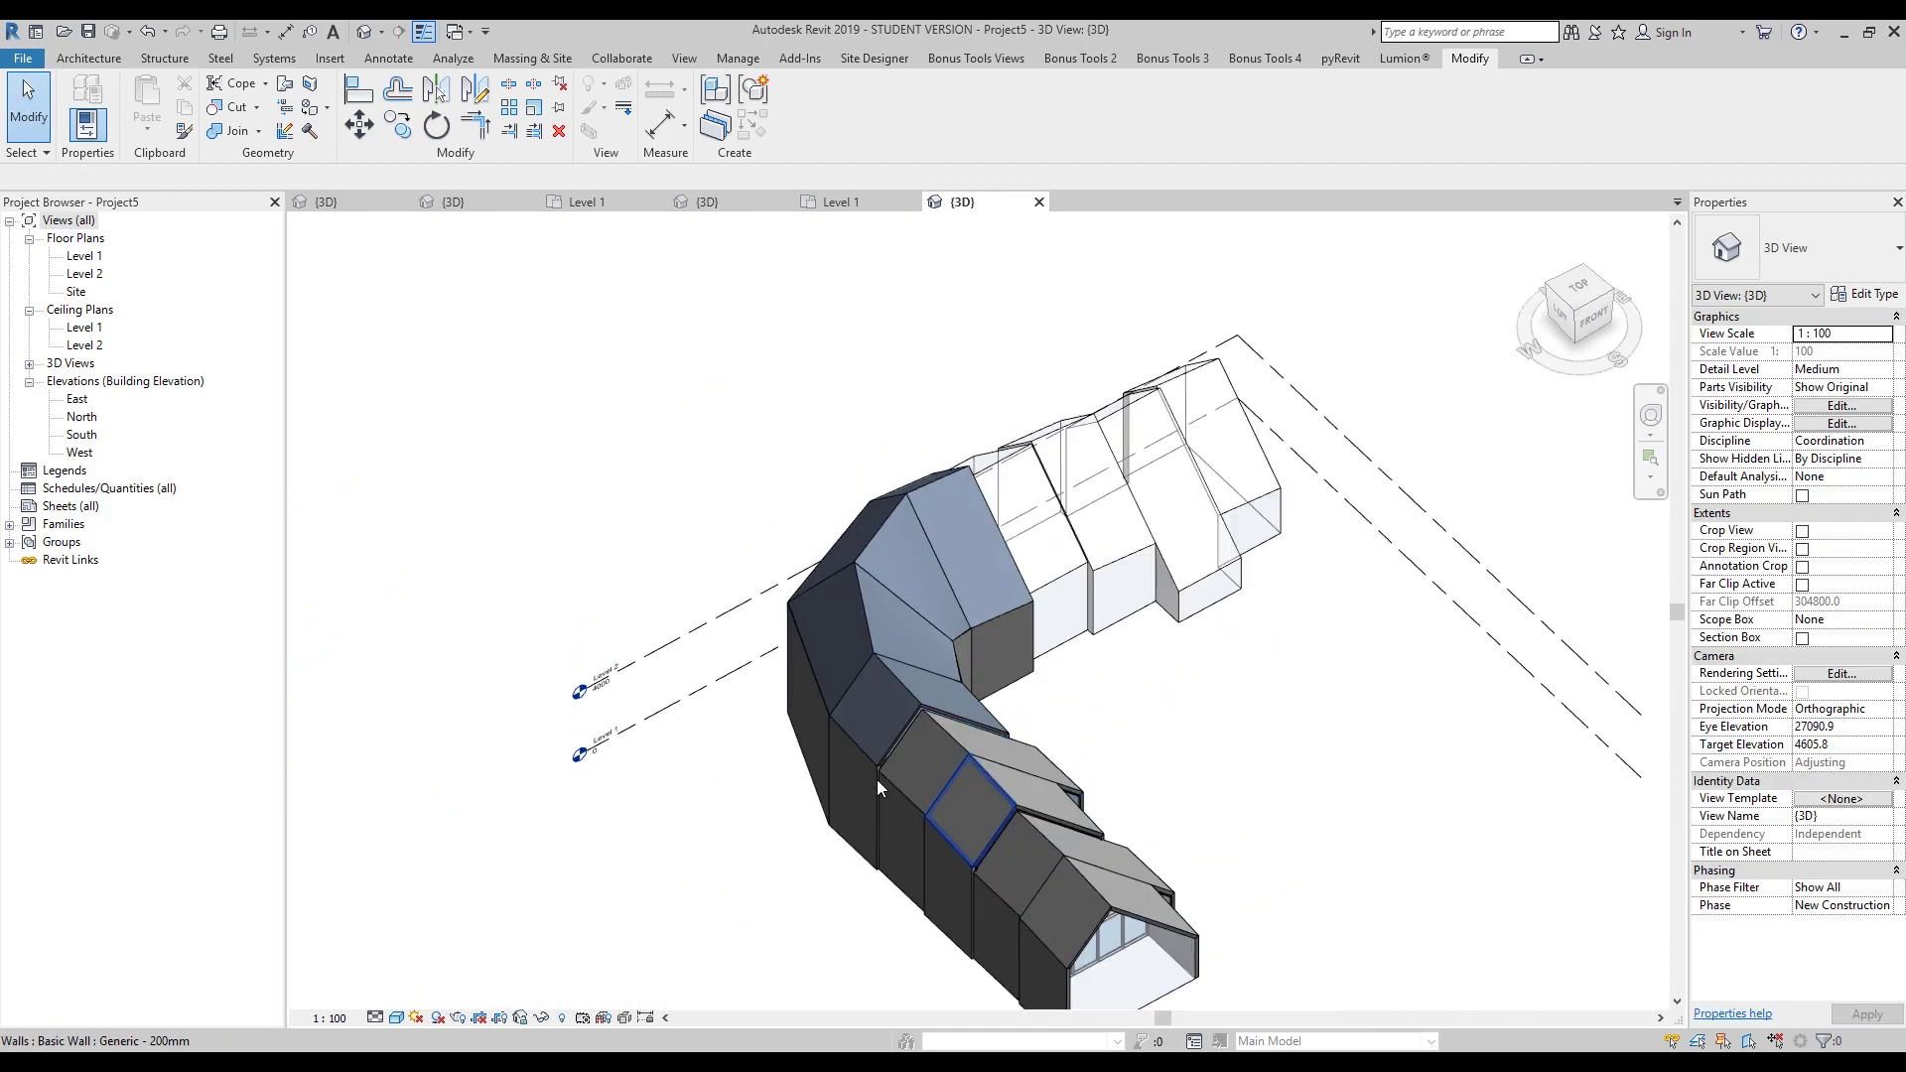
middle_click_drag(1400, 784, 1069, 809, "shift")
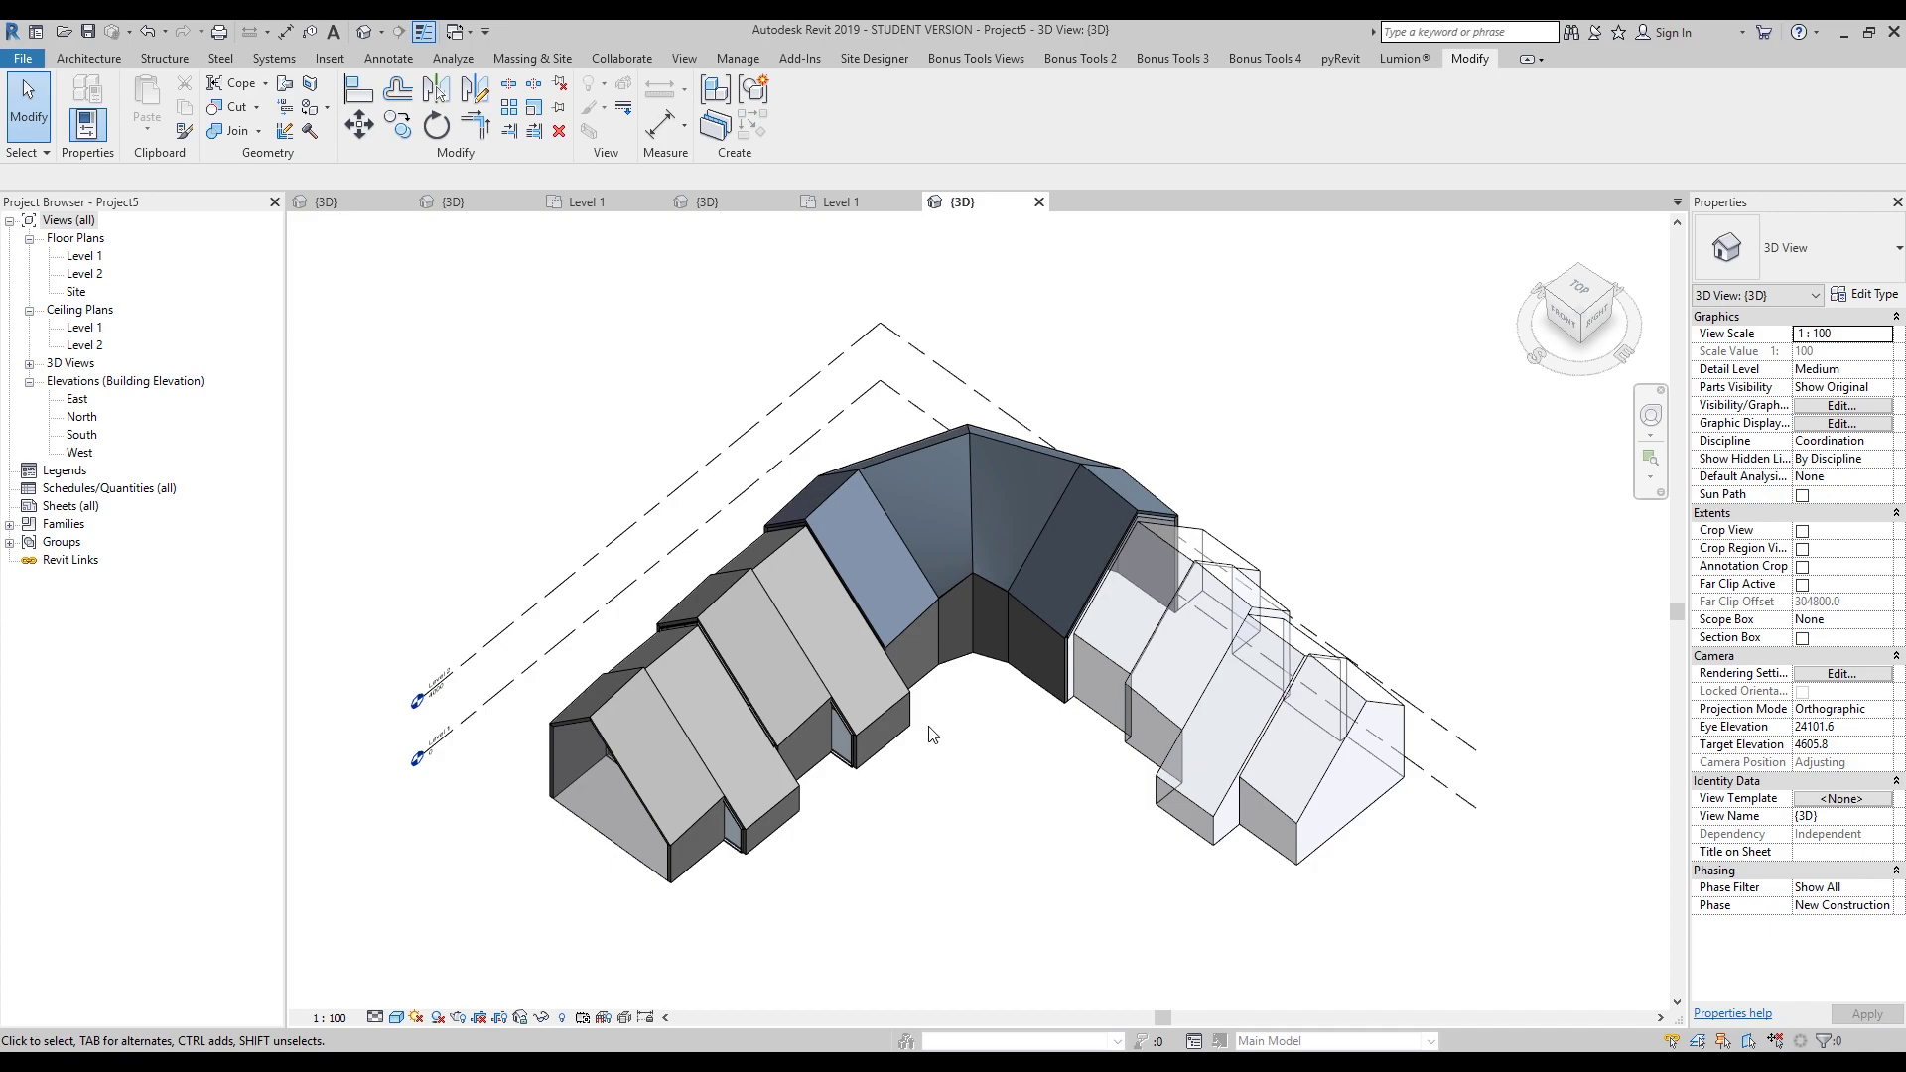
middle_click_drag(929, 727, 991, 751)
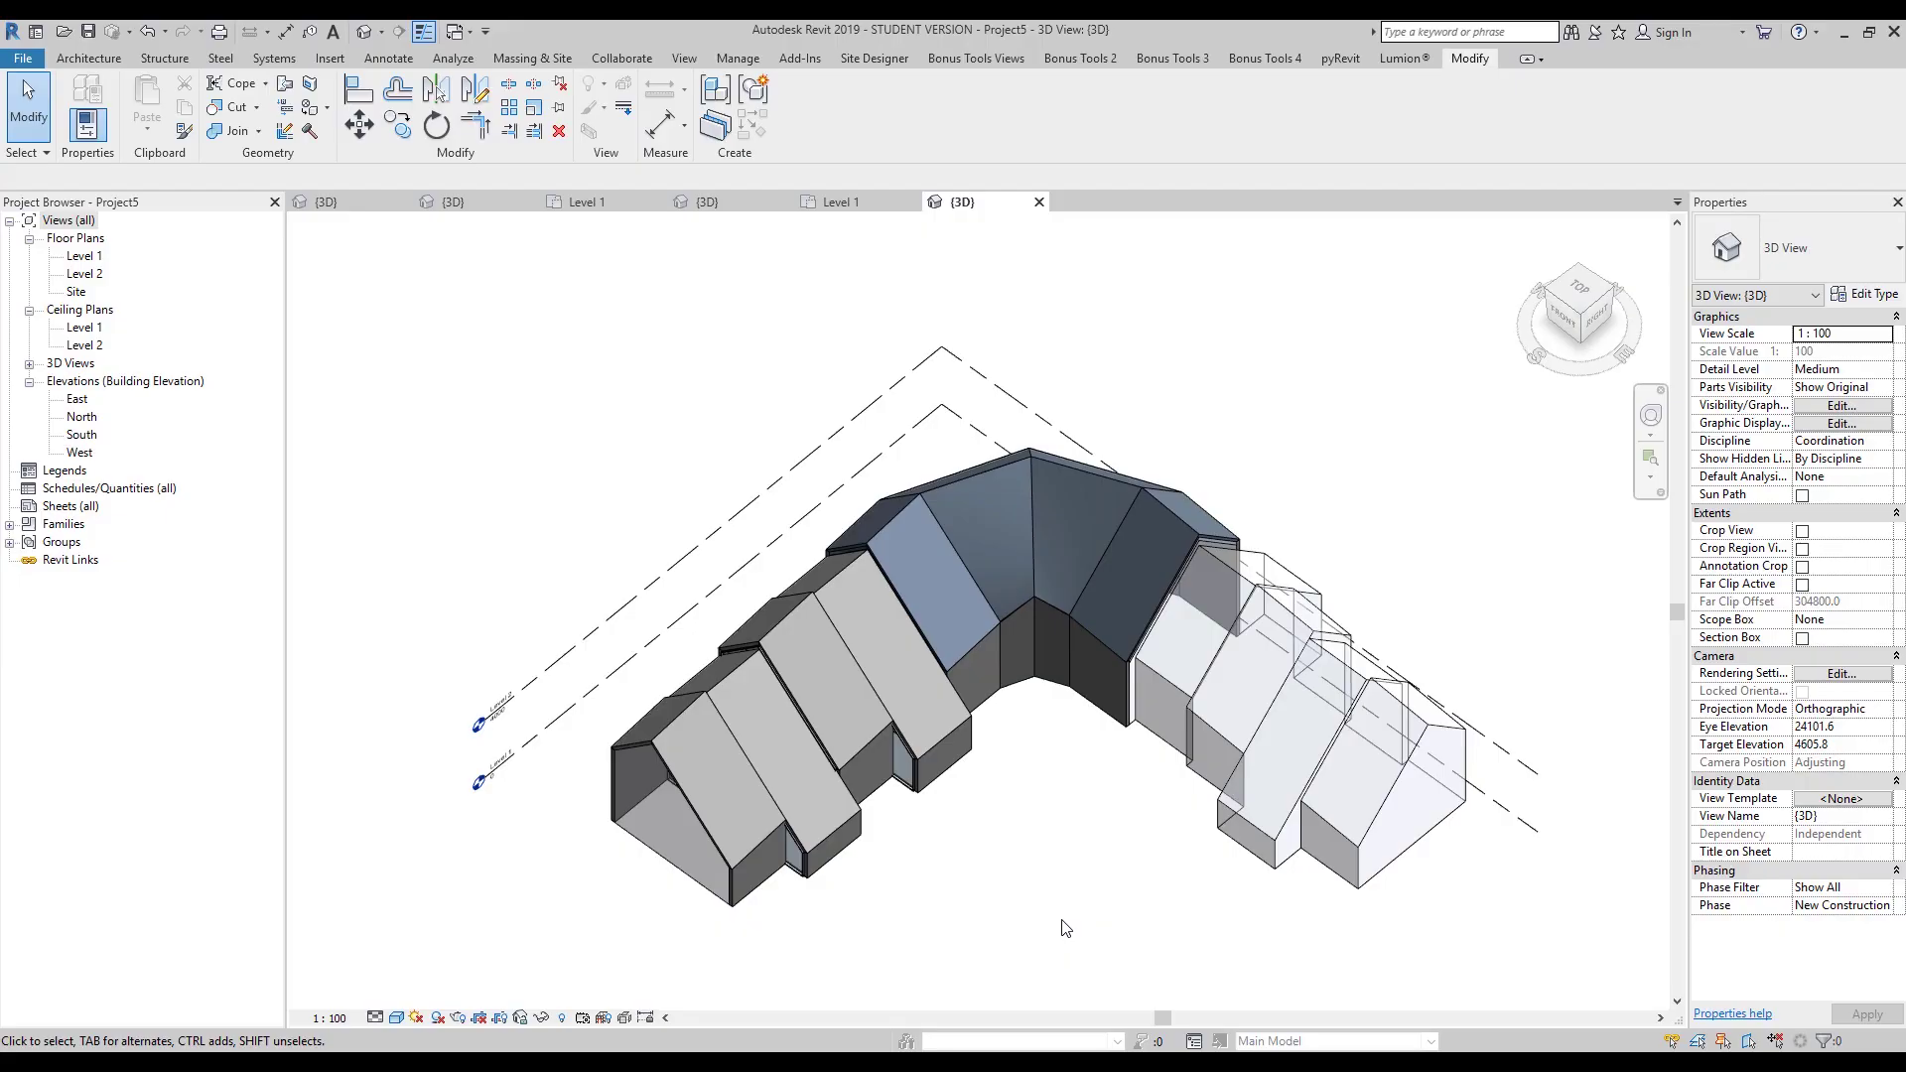
left_click(532, 57)
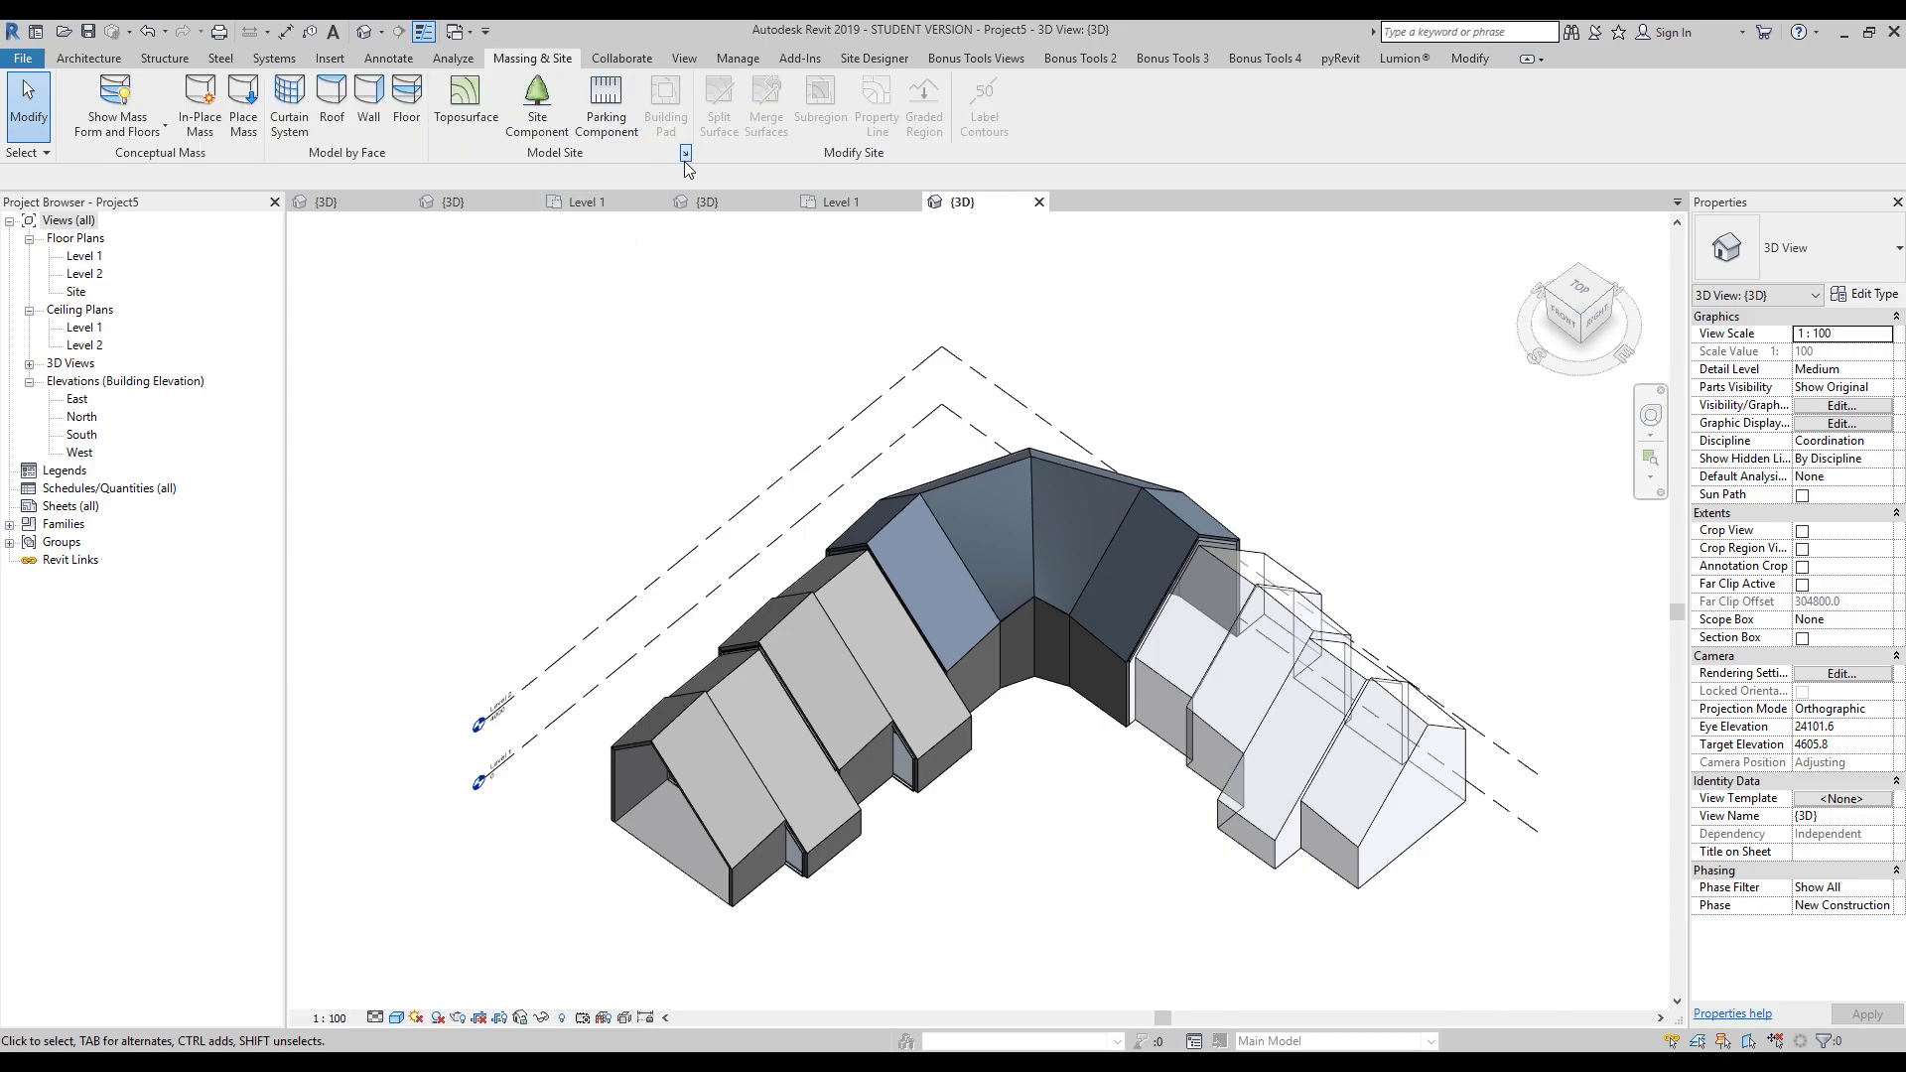
left_click(116, 99)
- Review the building without its mass and open the Level 1 floor plan
middle_click_drag(880, 757, 562, 669, "shift")
middle_click_drag(864, 668, 544, 357, "shift")
double_click(85, 256)
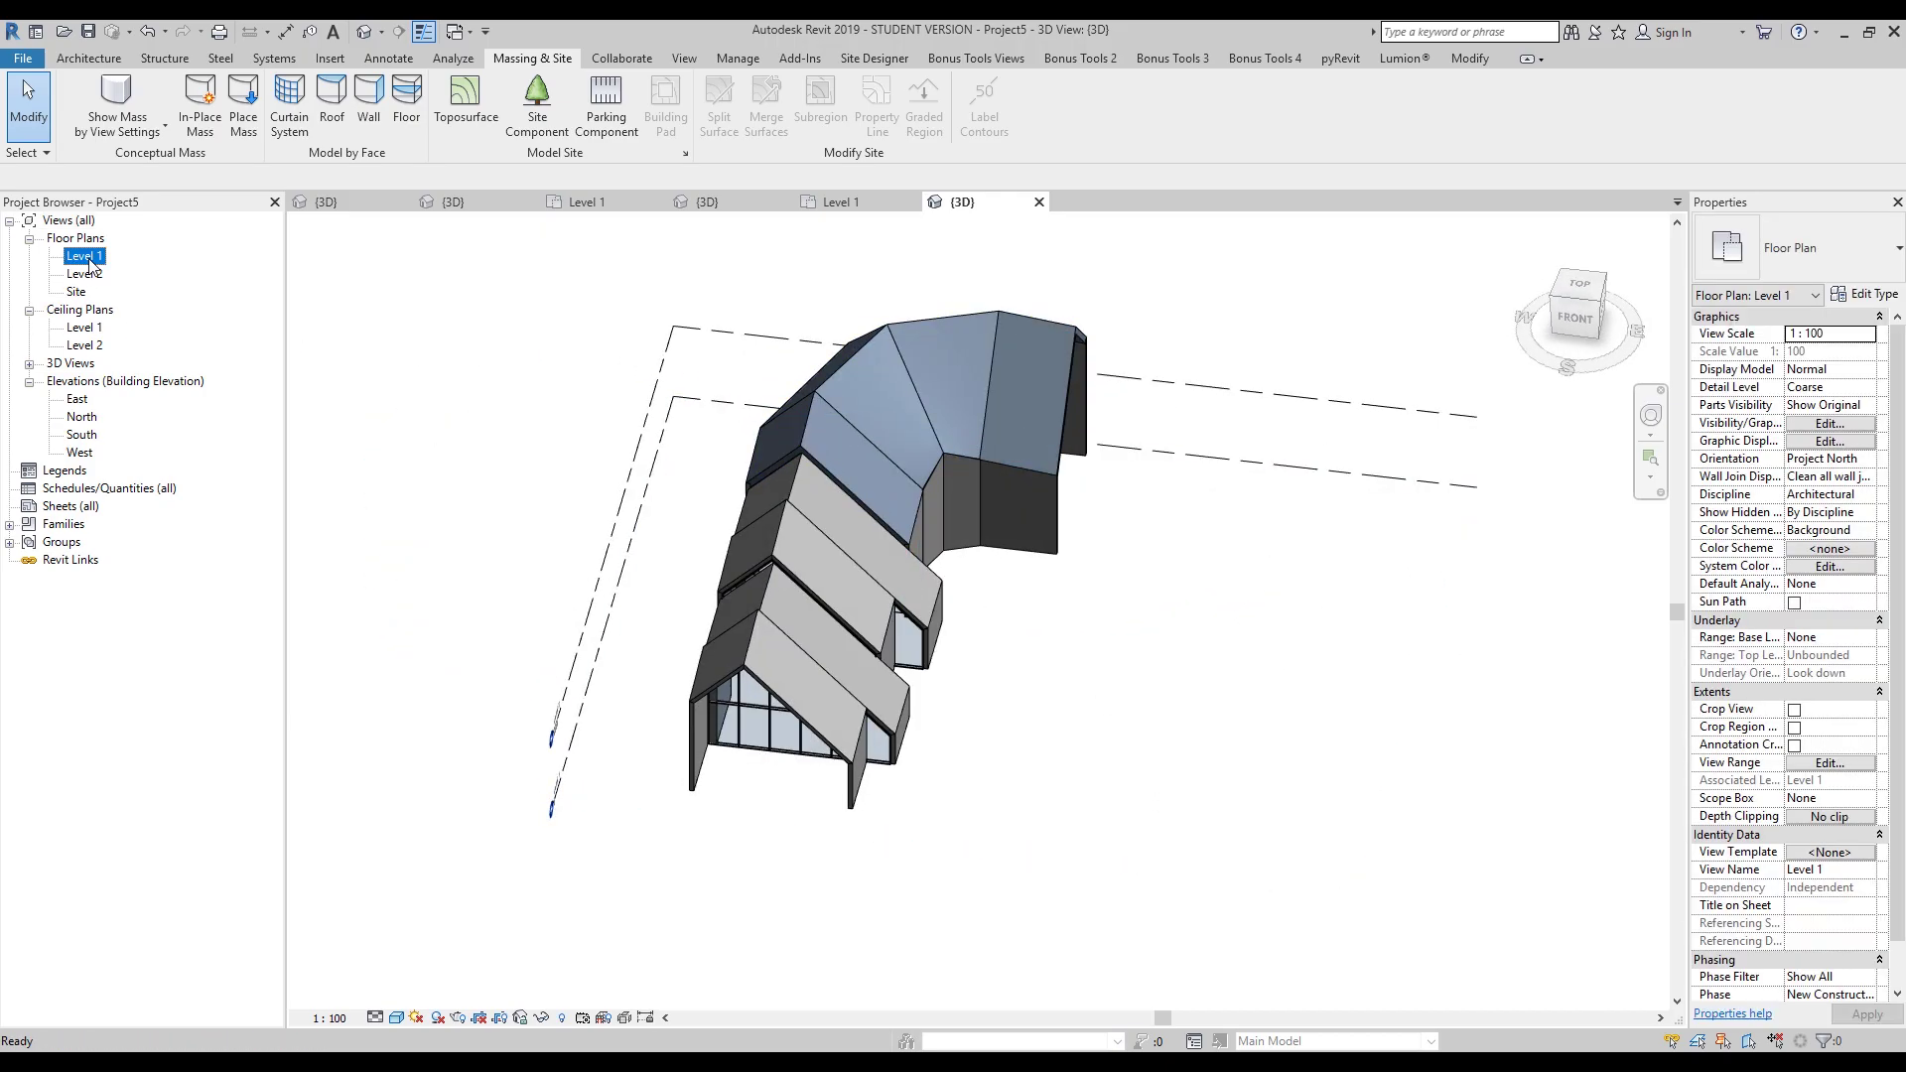
- Examine the wall layout and wall joins of the building in the Level 1 floor plan
scroll(1162, 586, "up", 3)
scroll(1177, 605, "down", 5)
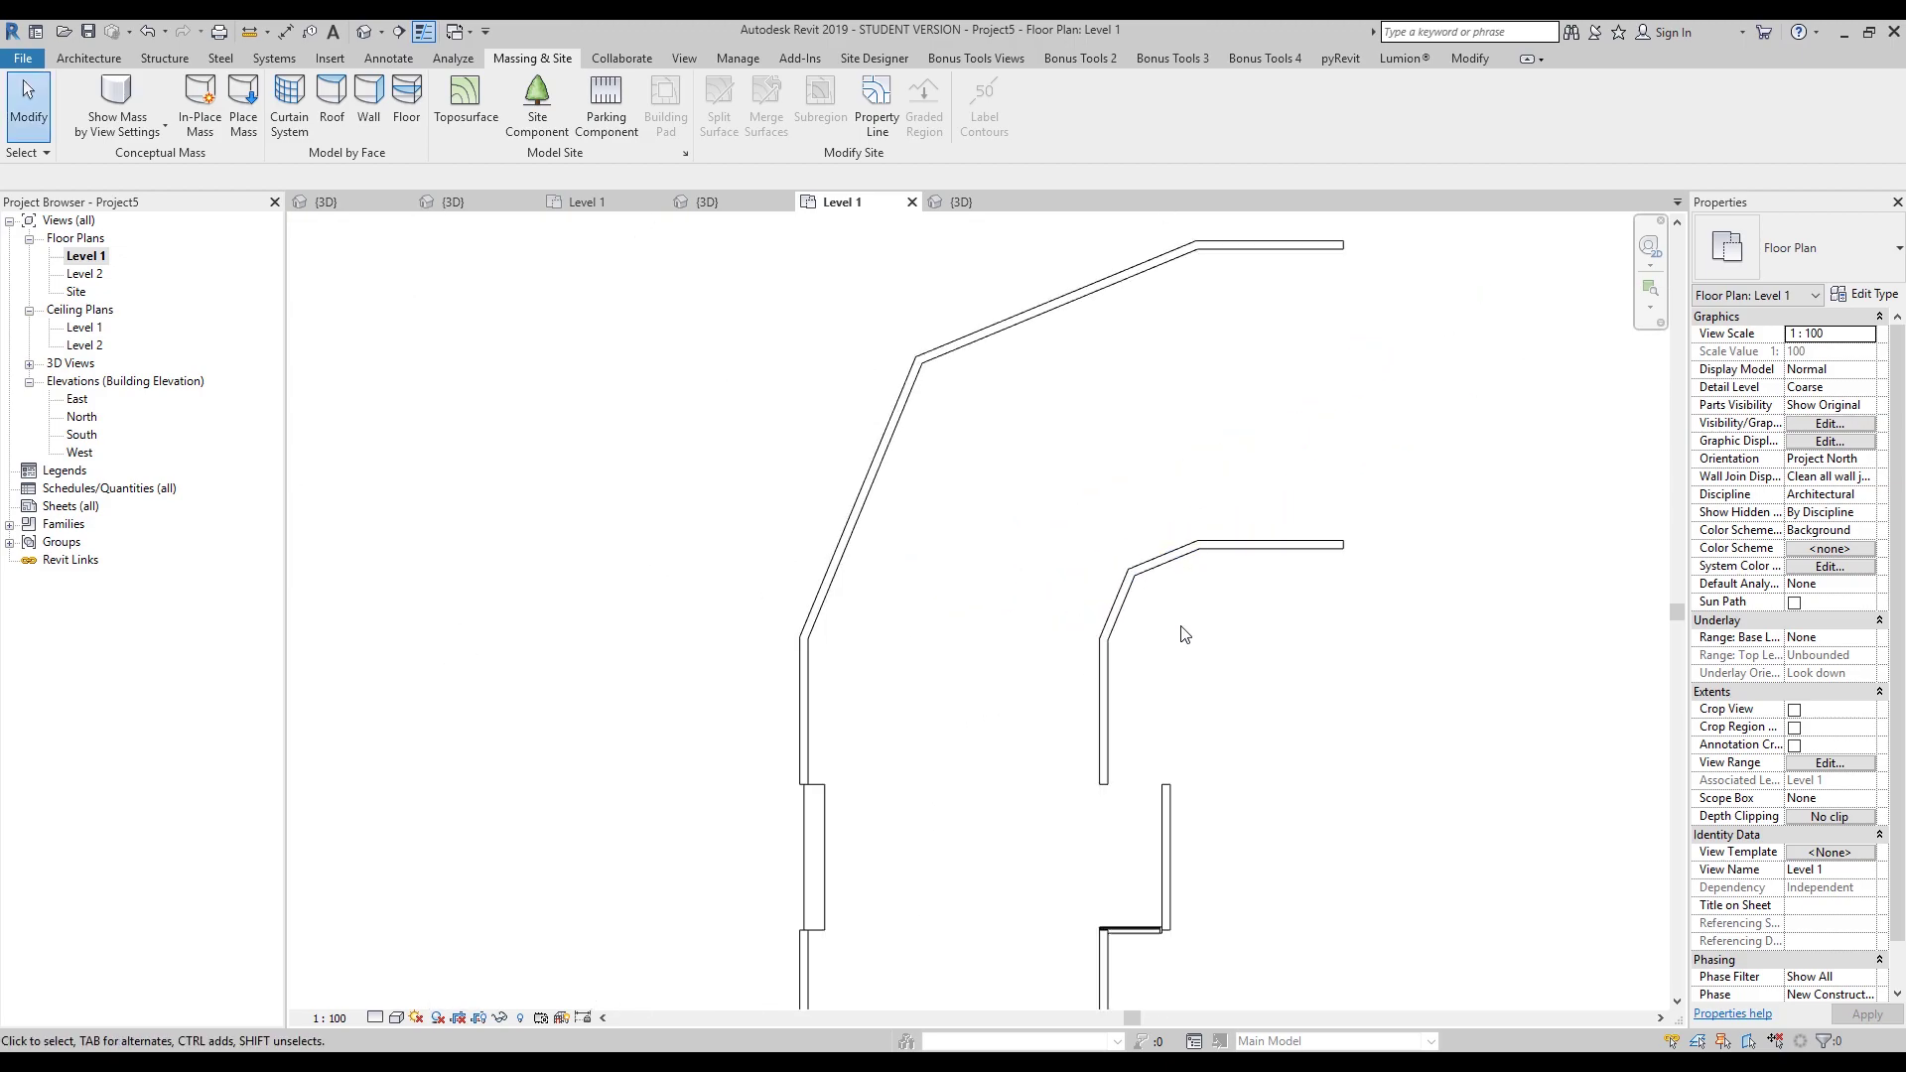
scroll(1054, 518, "up", 3)
scroll(1043, 792, "up", 3)
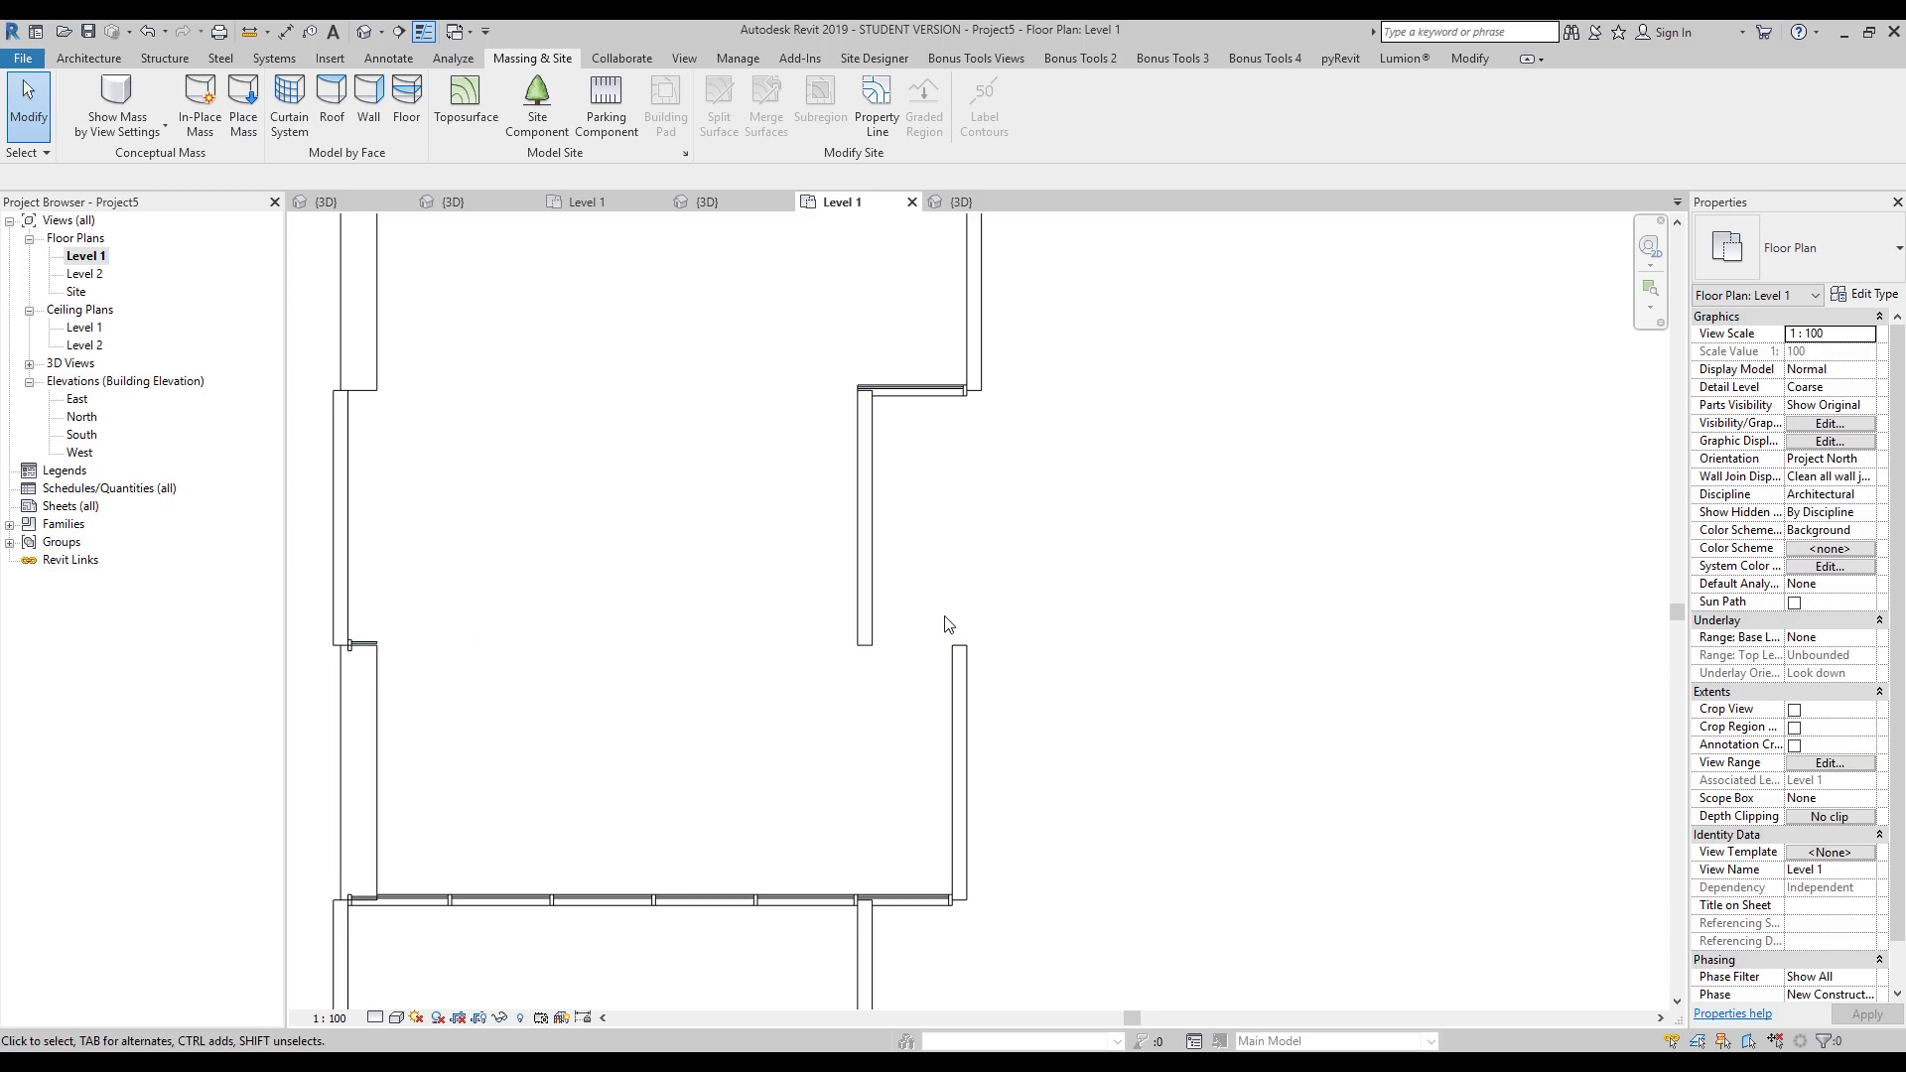
scroll(942, 695, "down", 3)
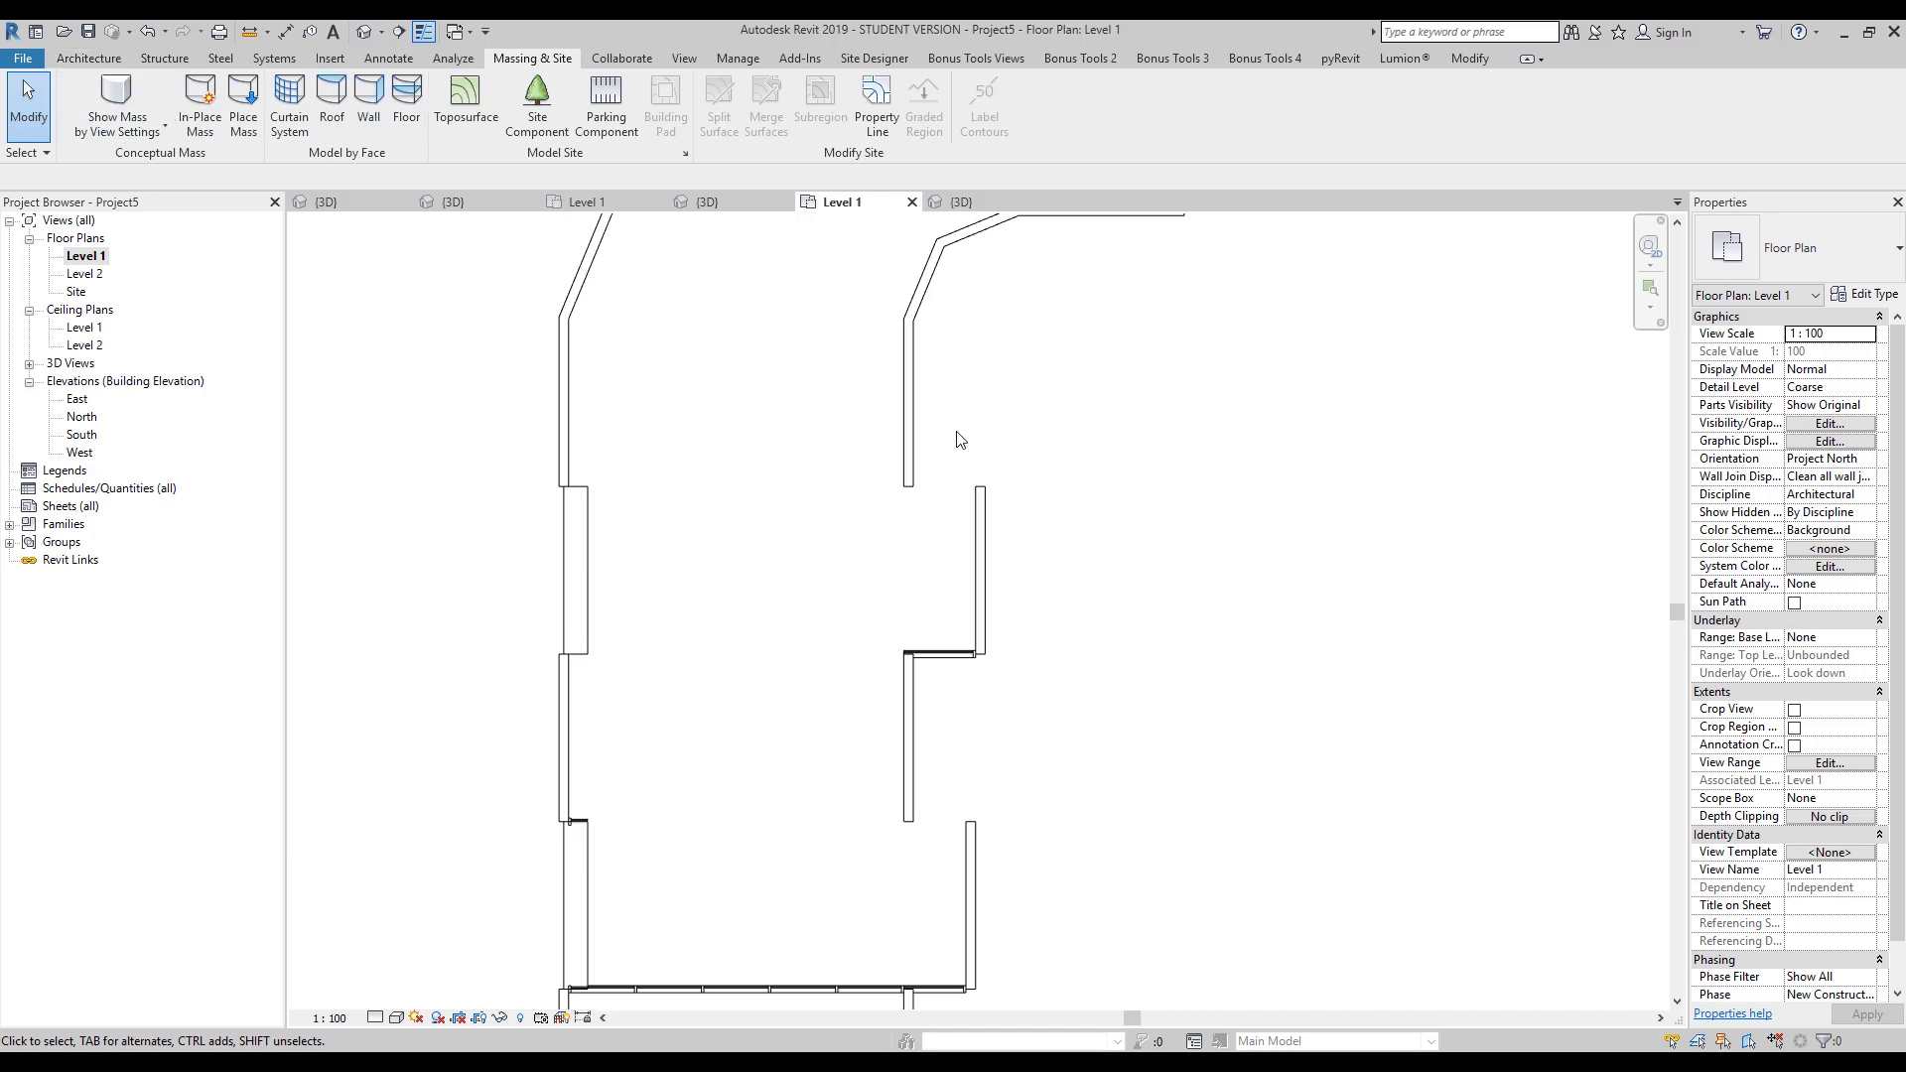
scroll(923, 526, "down", 2)
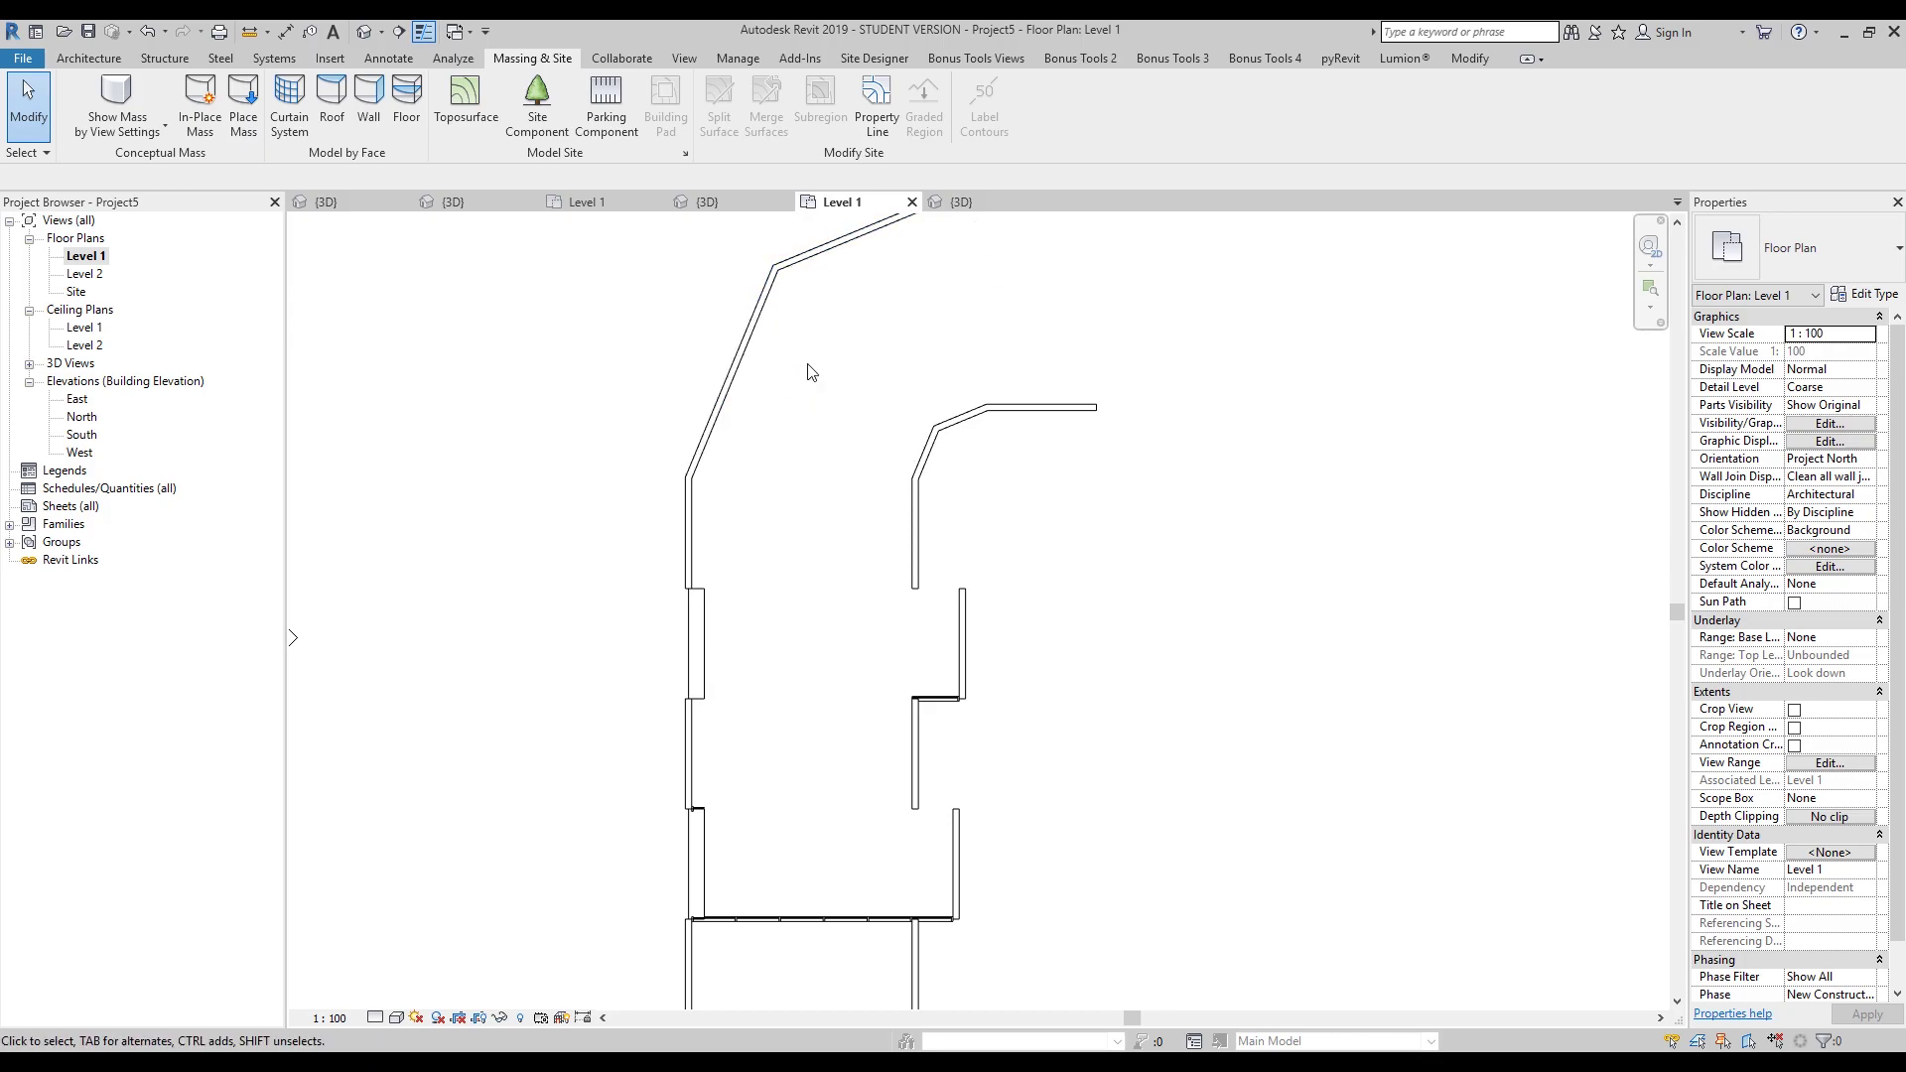
middle_click_drag(907, 389, 828, 475)
middle_click_drag(717, 814, 704, 619)
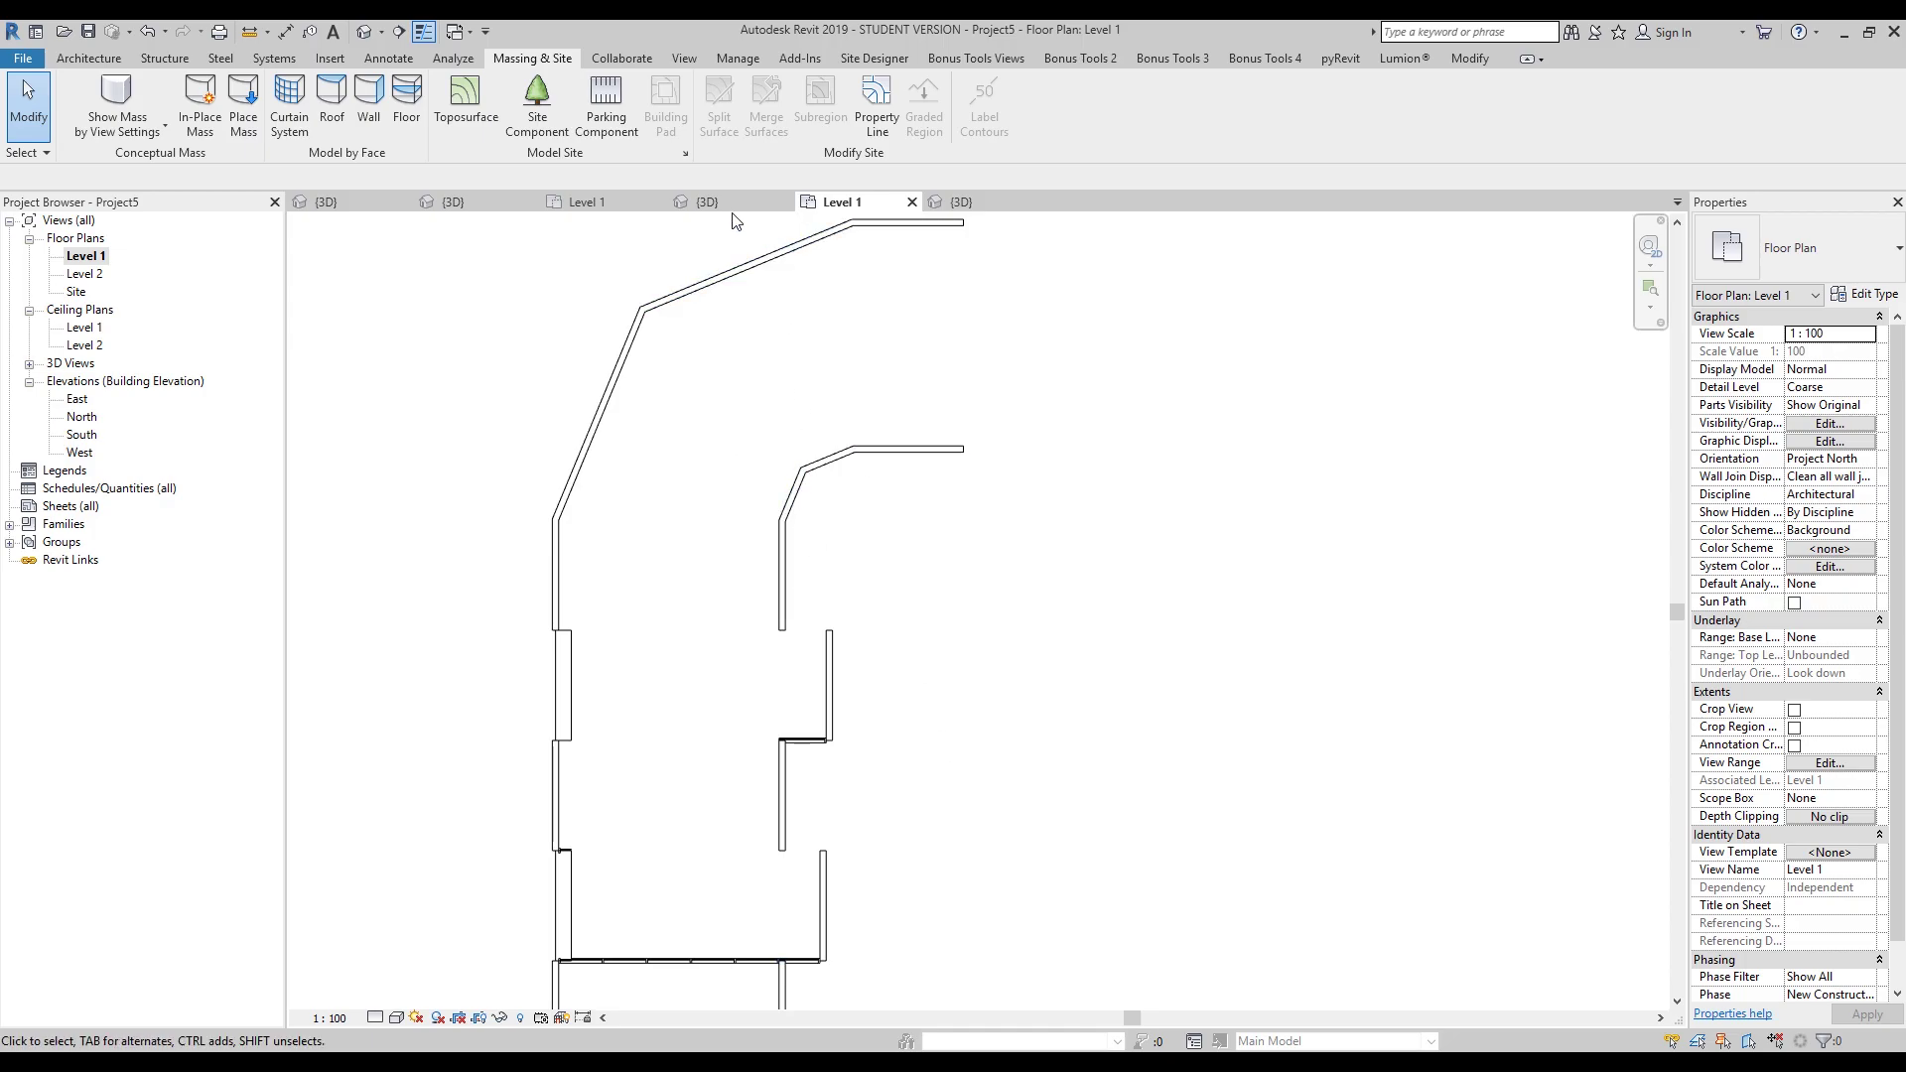
- Return to the 3D view and display the mass again with Show Mass Form and Floors
left_click(955, 201)
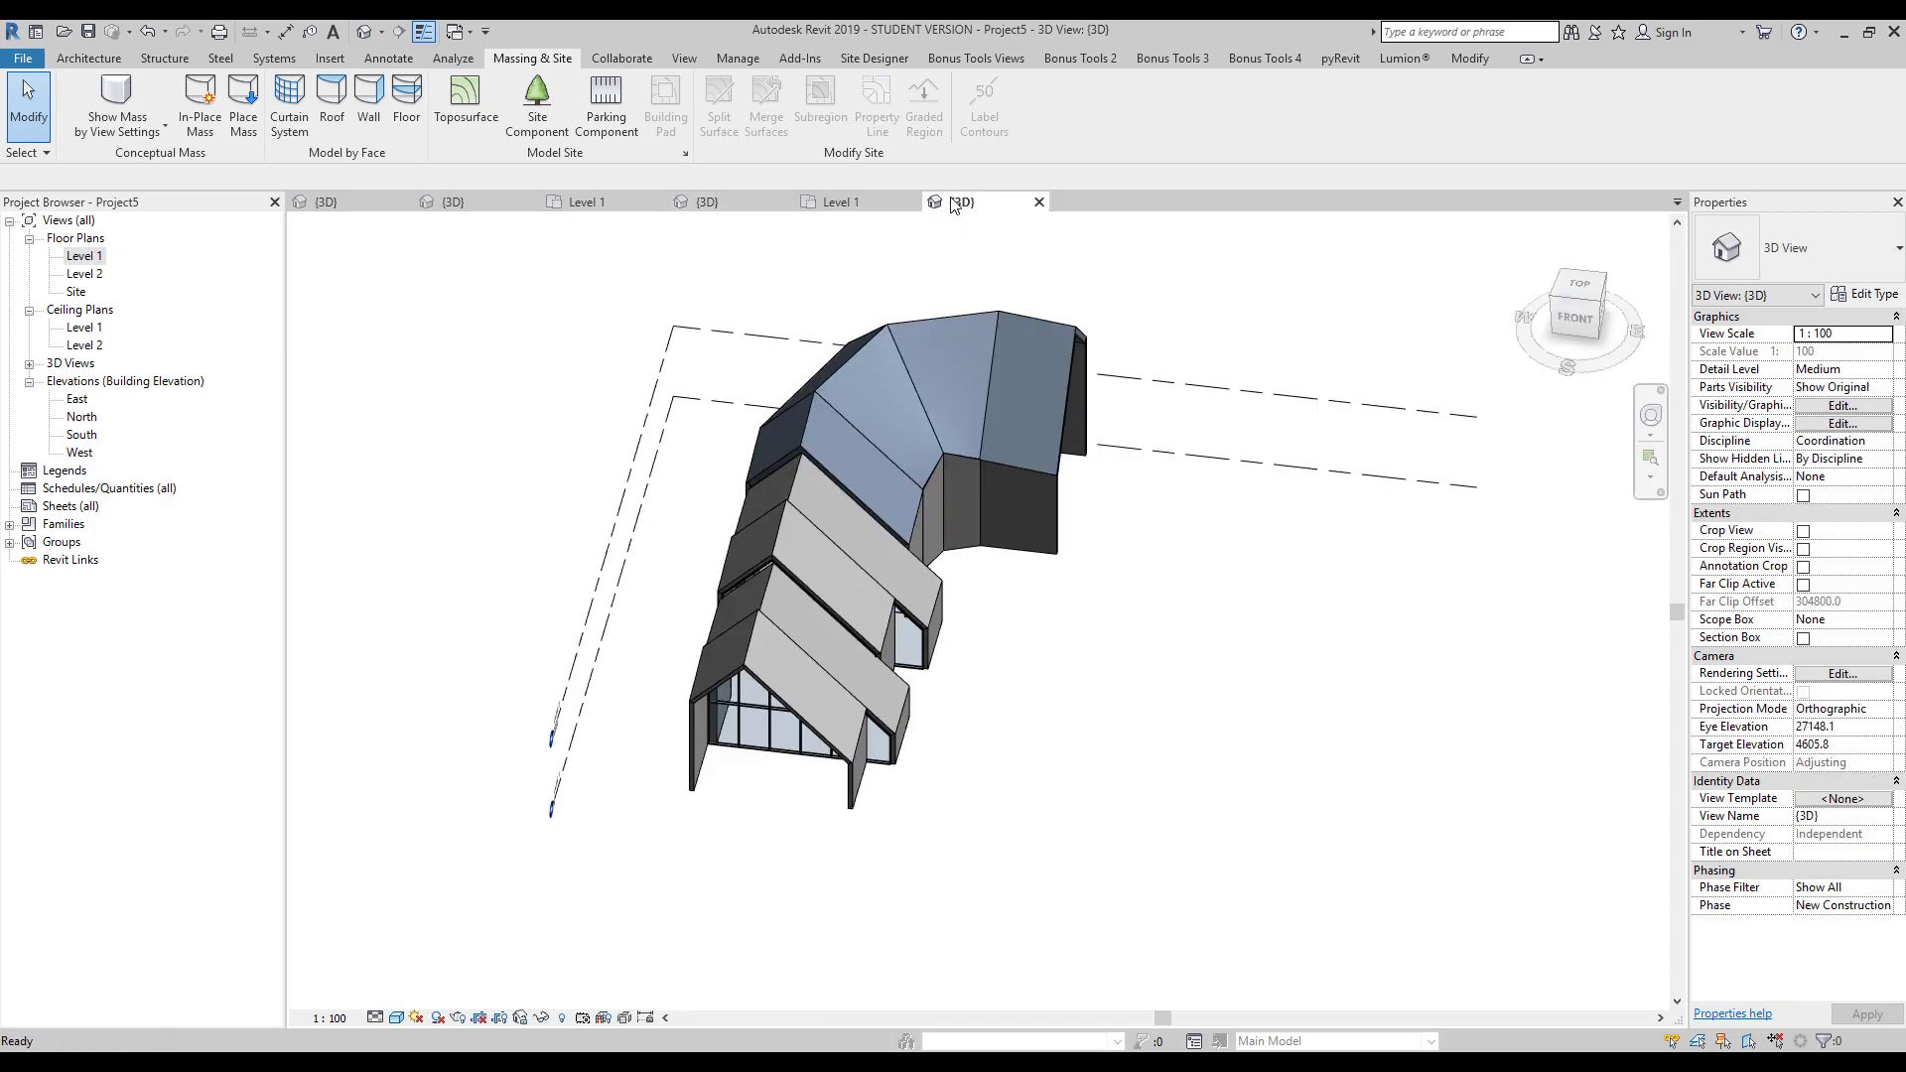
left_click(116, 105)
middle_click_drag(1093, 821, 1050, 630, "shift")
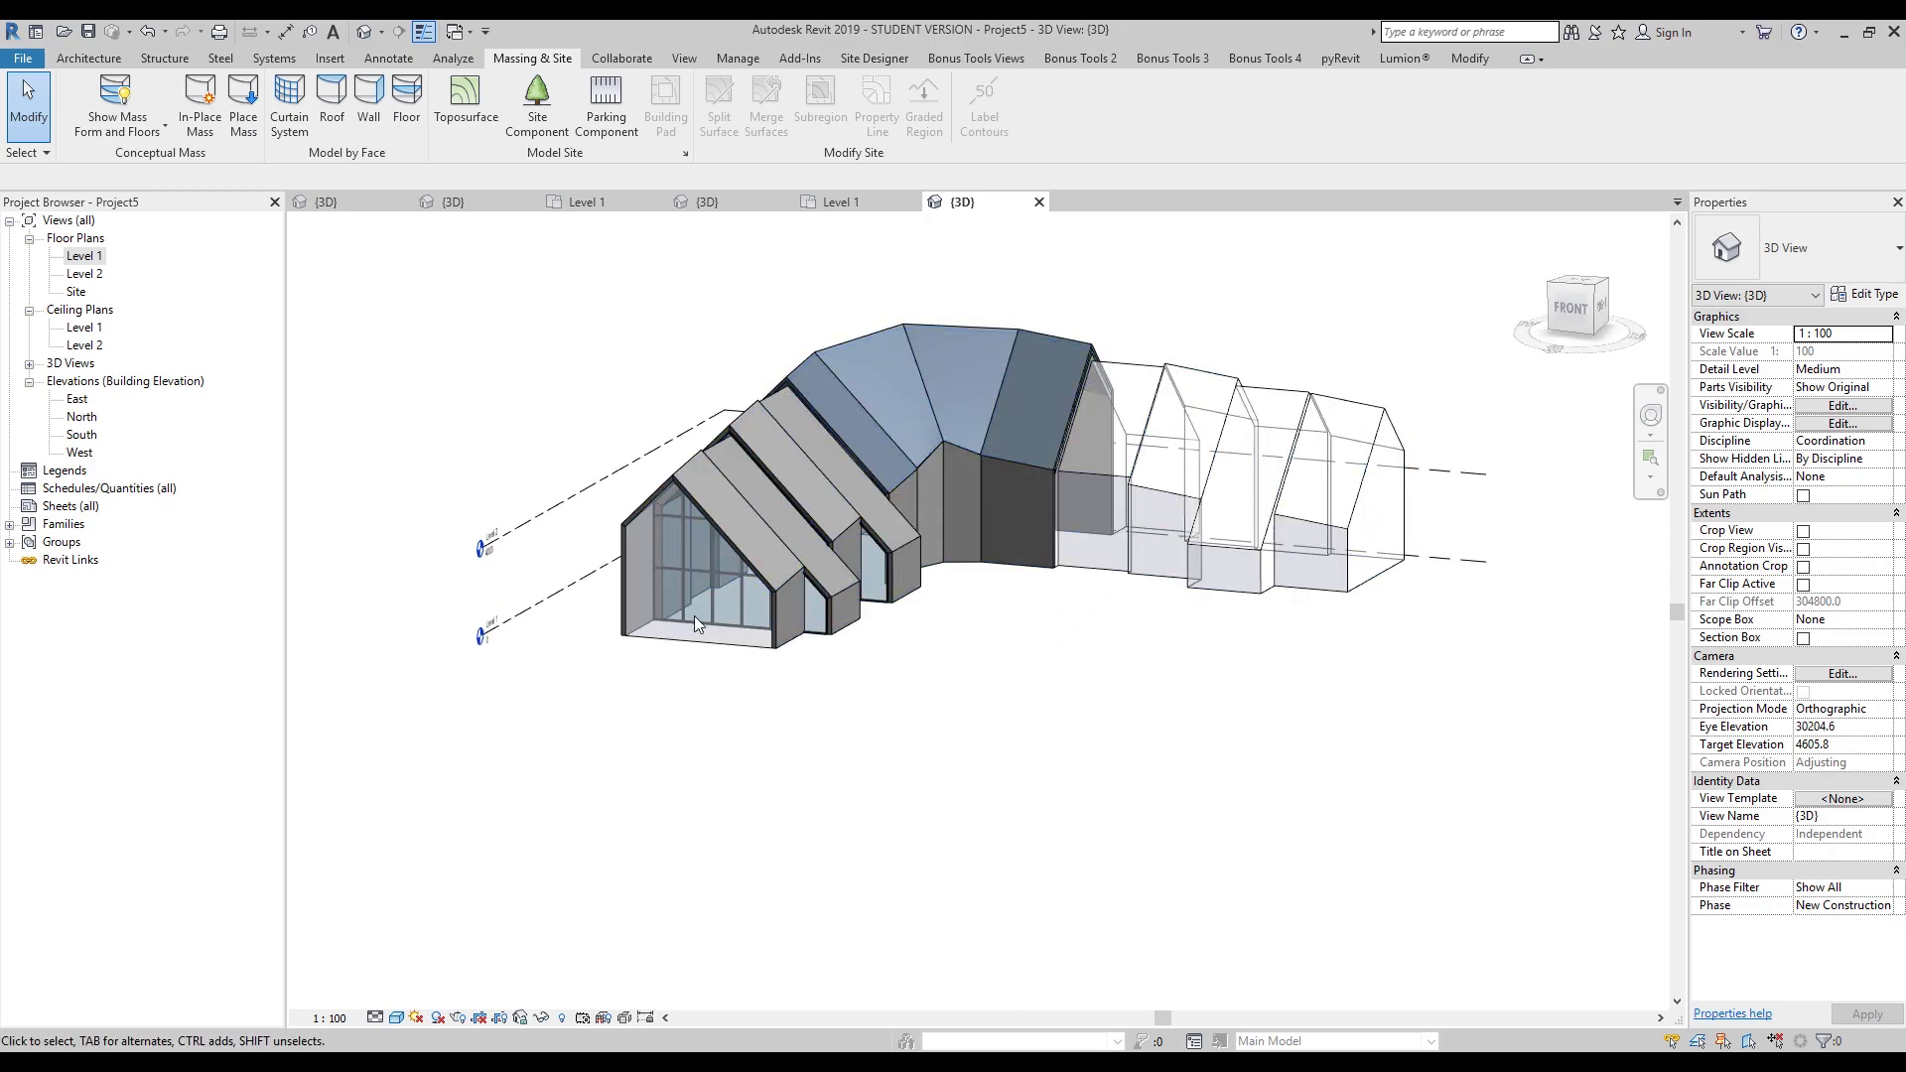
middle_click_drag(691, 722, 715, 700, "shift")
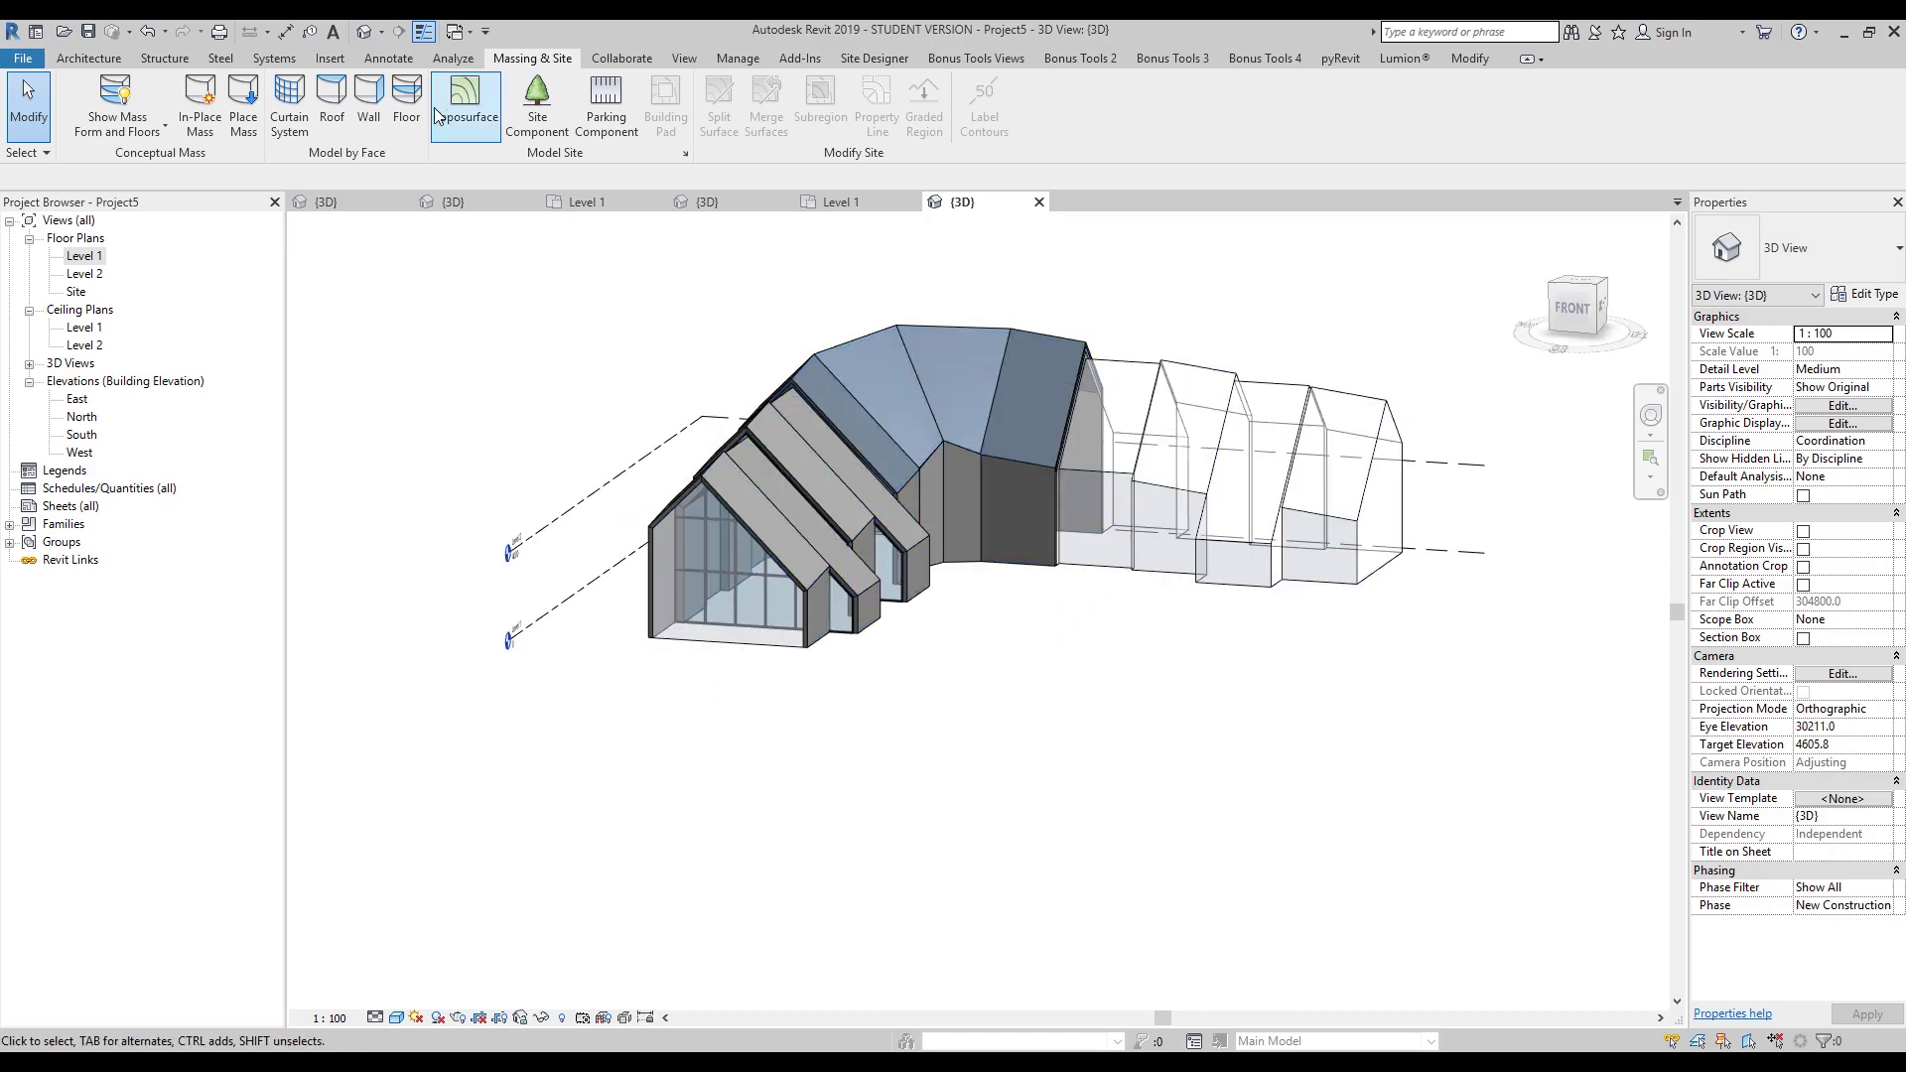
- In the East elevation, extend the Level 1 and Level 2 lines so their heads sit clear of the building
double_click(88, 399)
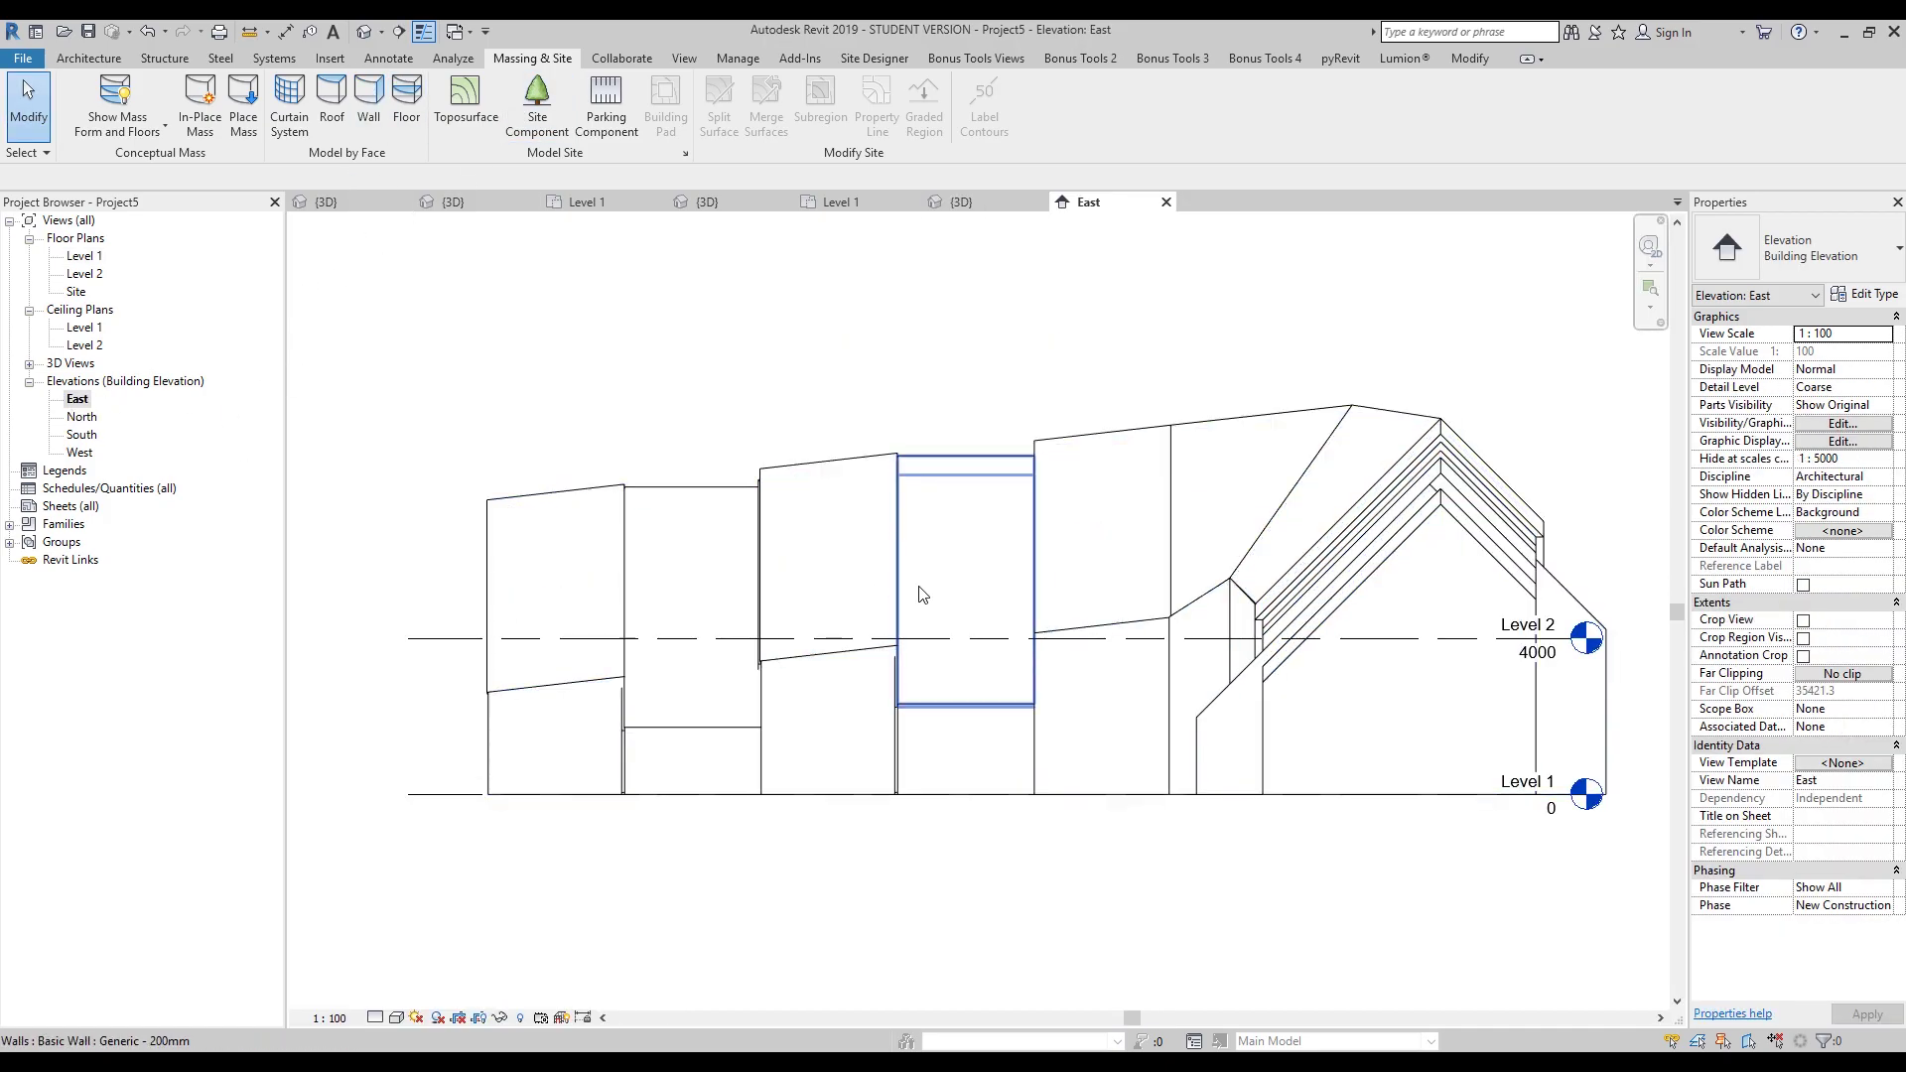
middle_click_drag(1427, 677, 1093, 682)
scroll(1272, 627, "up", 3)
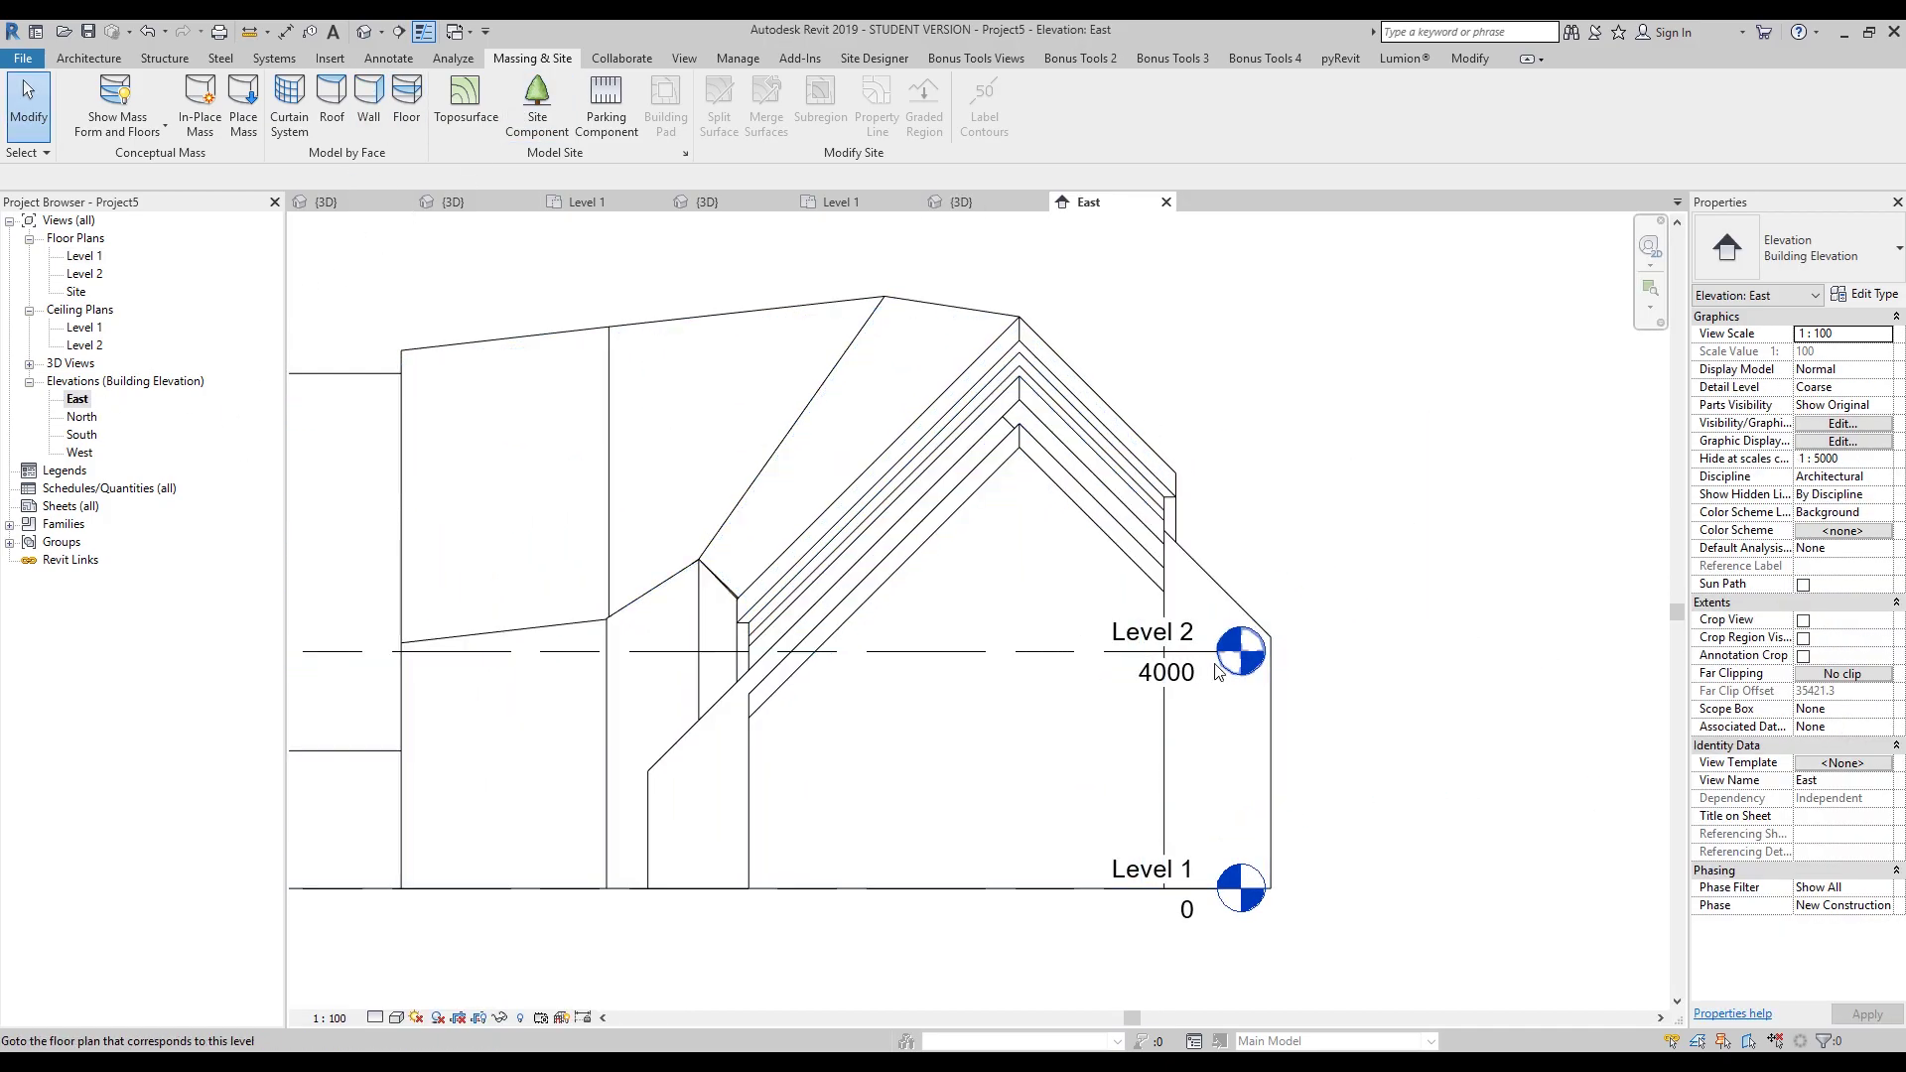
left_click(1083, 661)
key("Escape")
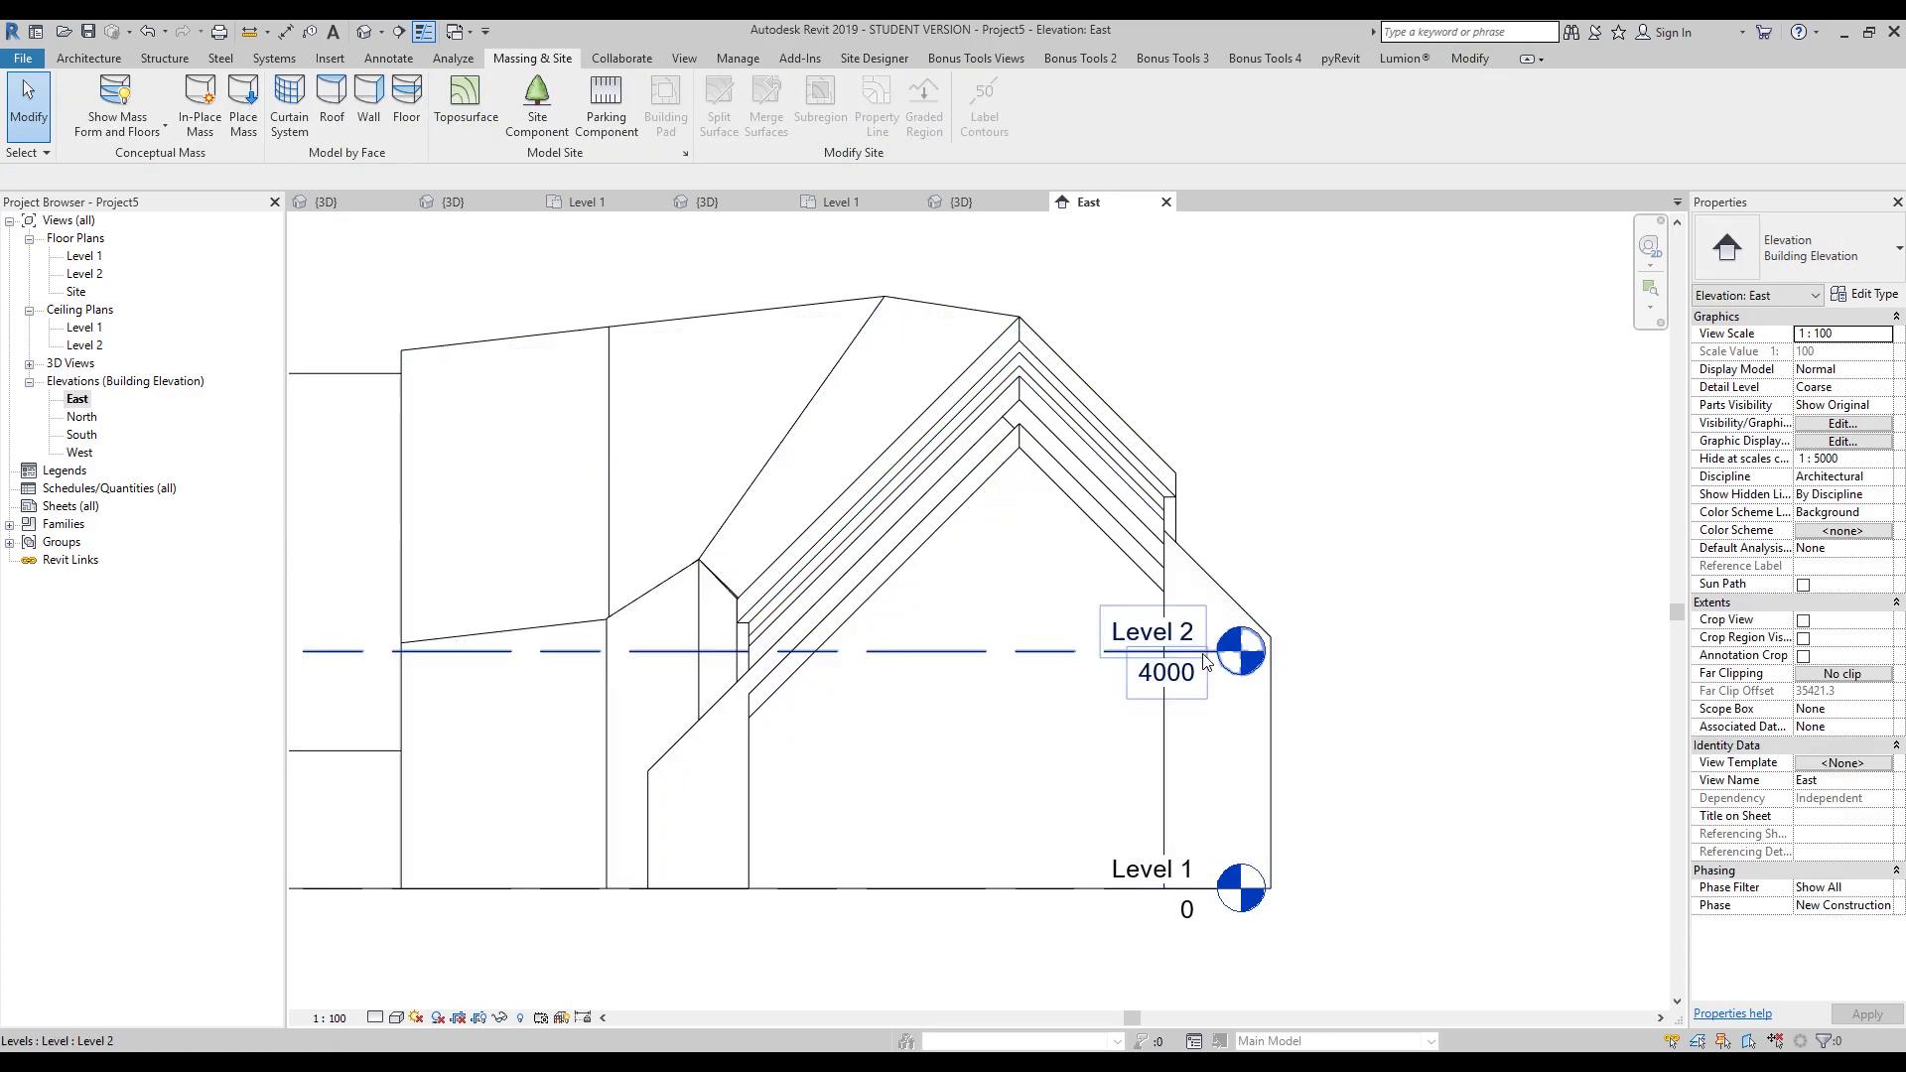
left_click(1209, 660)
left_click_drag(1218, 652, 1554, 655)
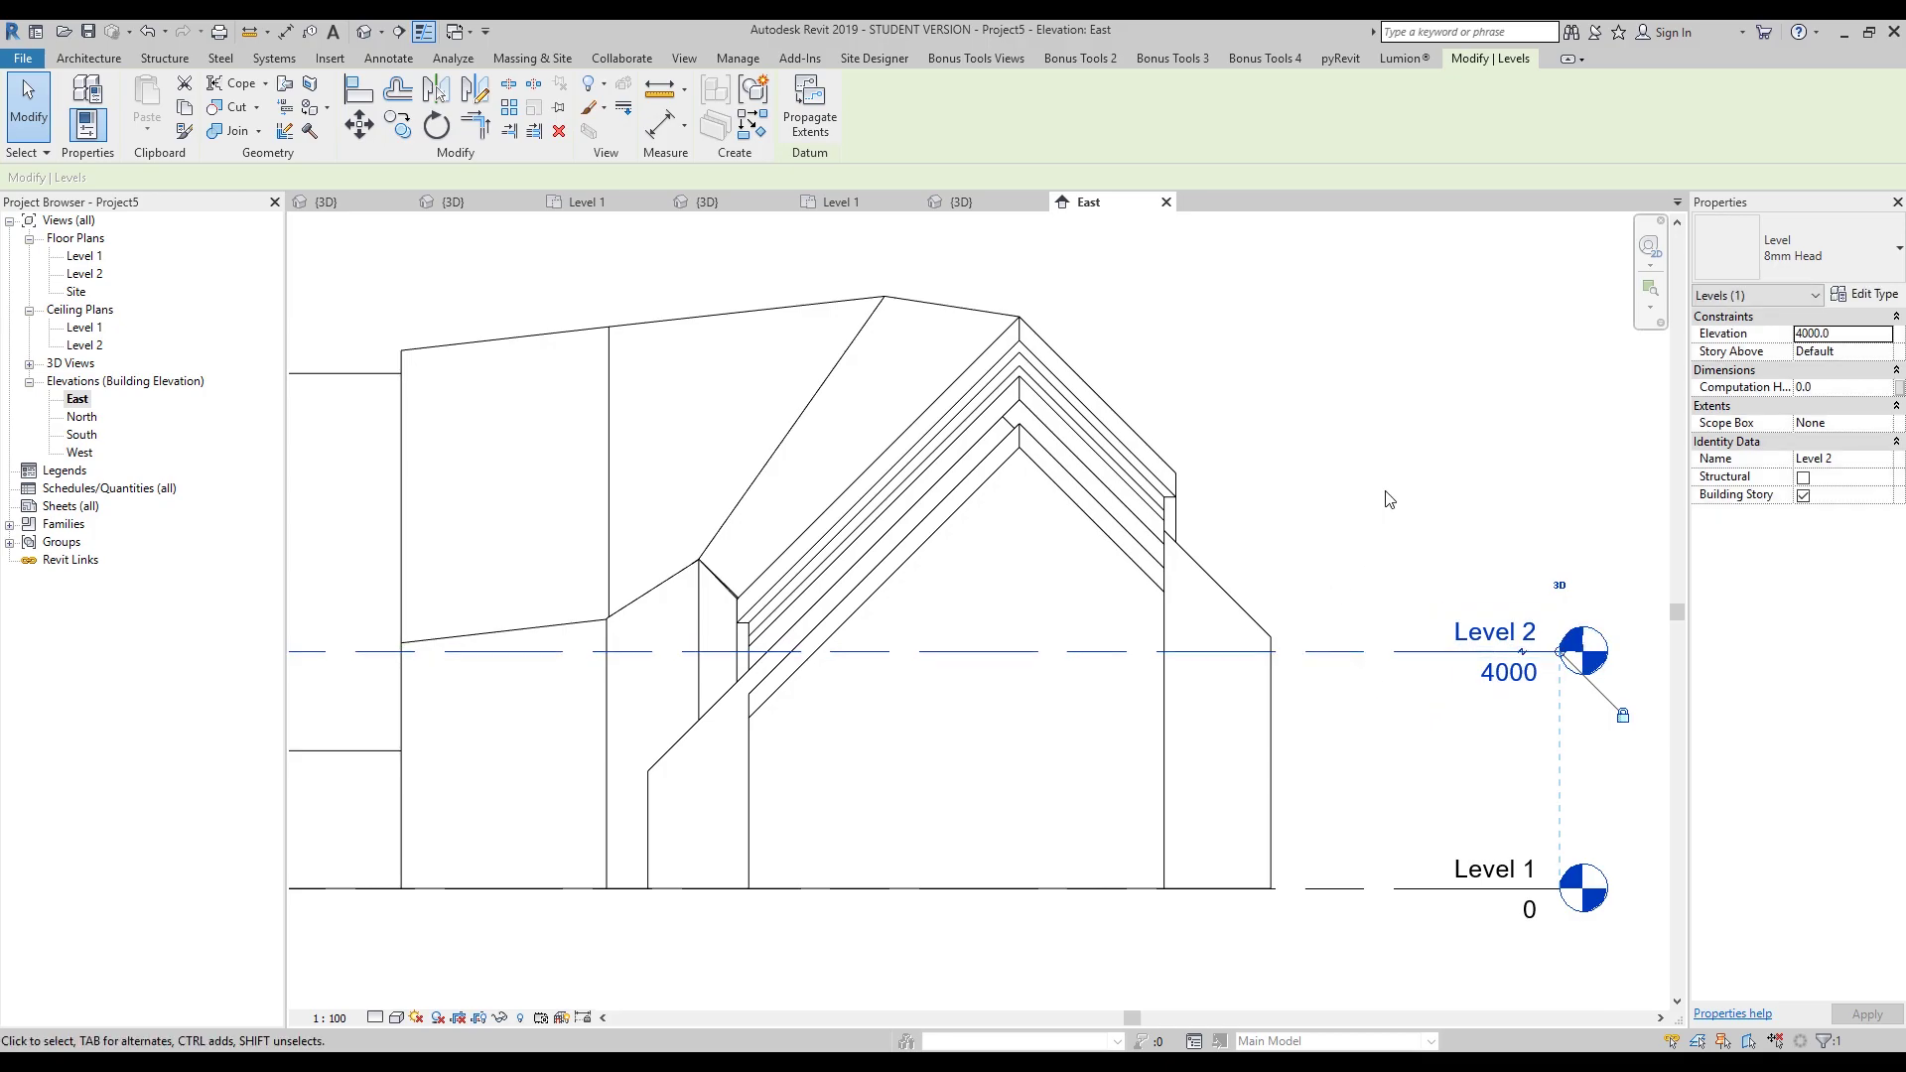
key("Escape")
middle_click_drag(531, 678, 466, 614)
- Create mass floors for the house mass at Level 1 and Level 2 from the 3D view
left_click(961, 202)
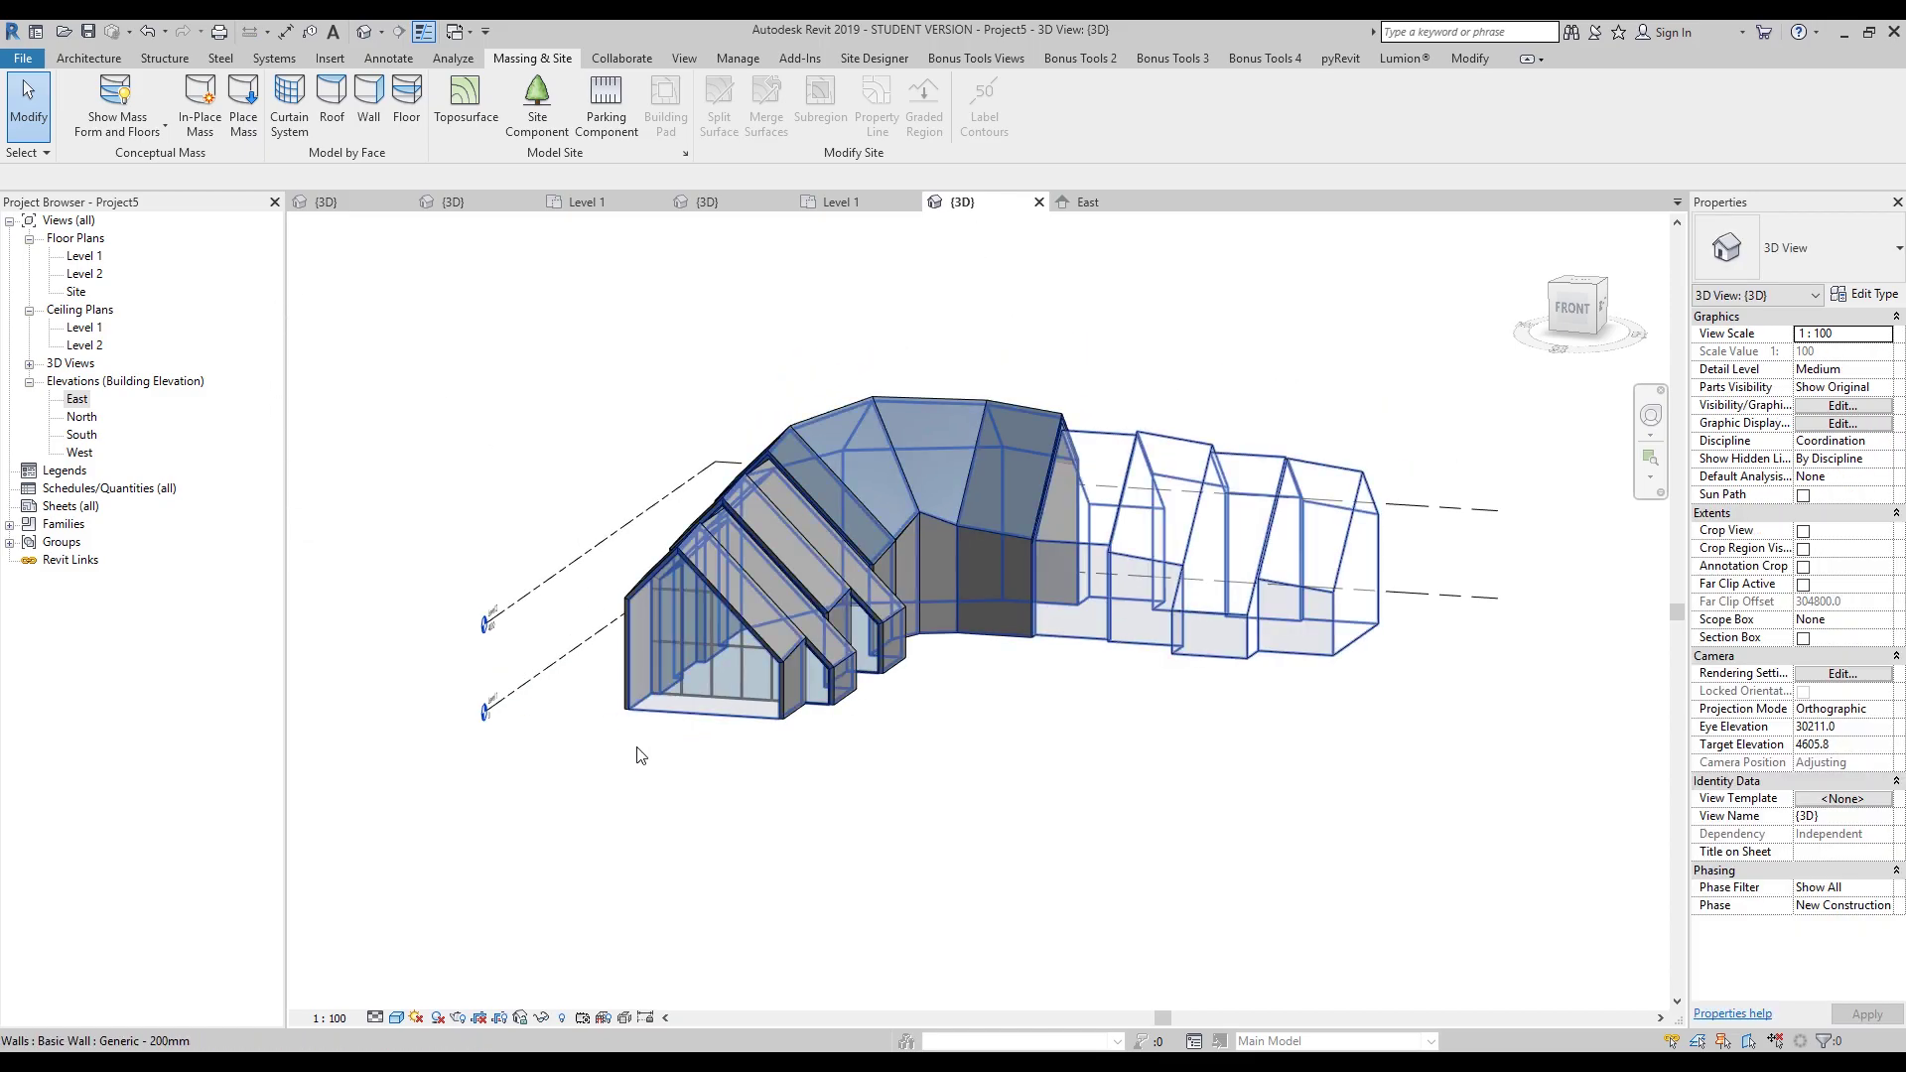
left_click(674, 720)
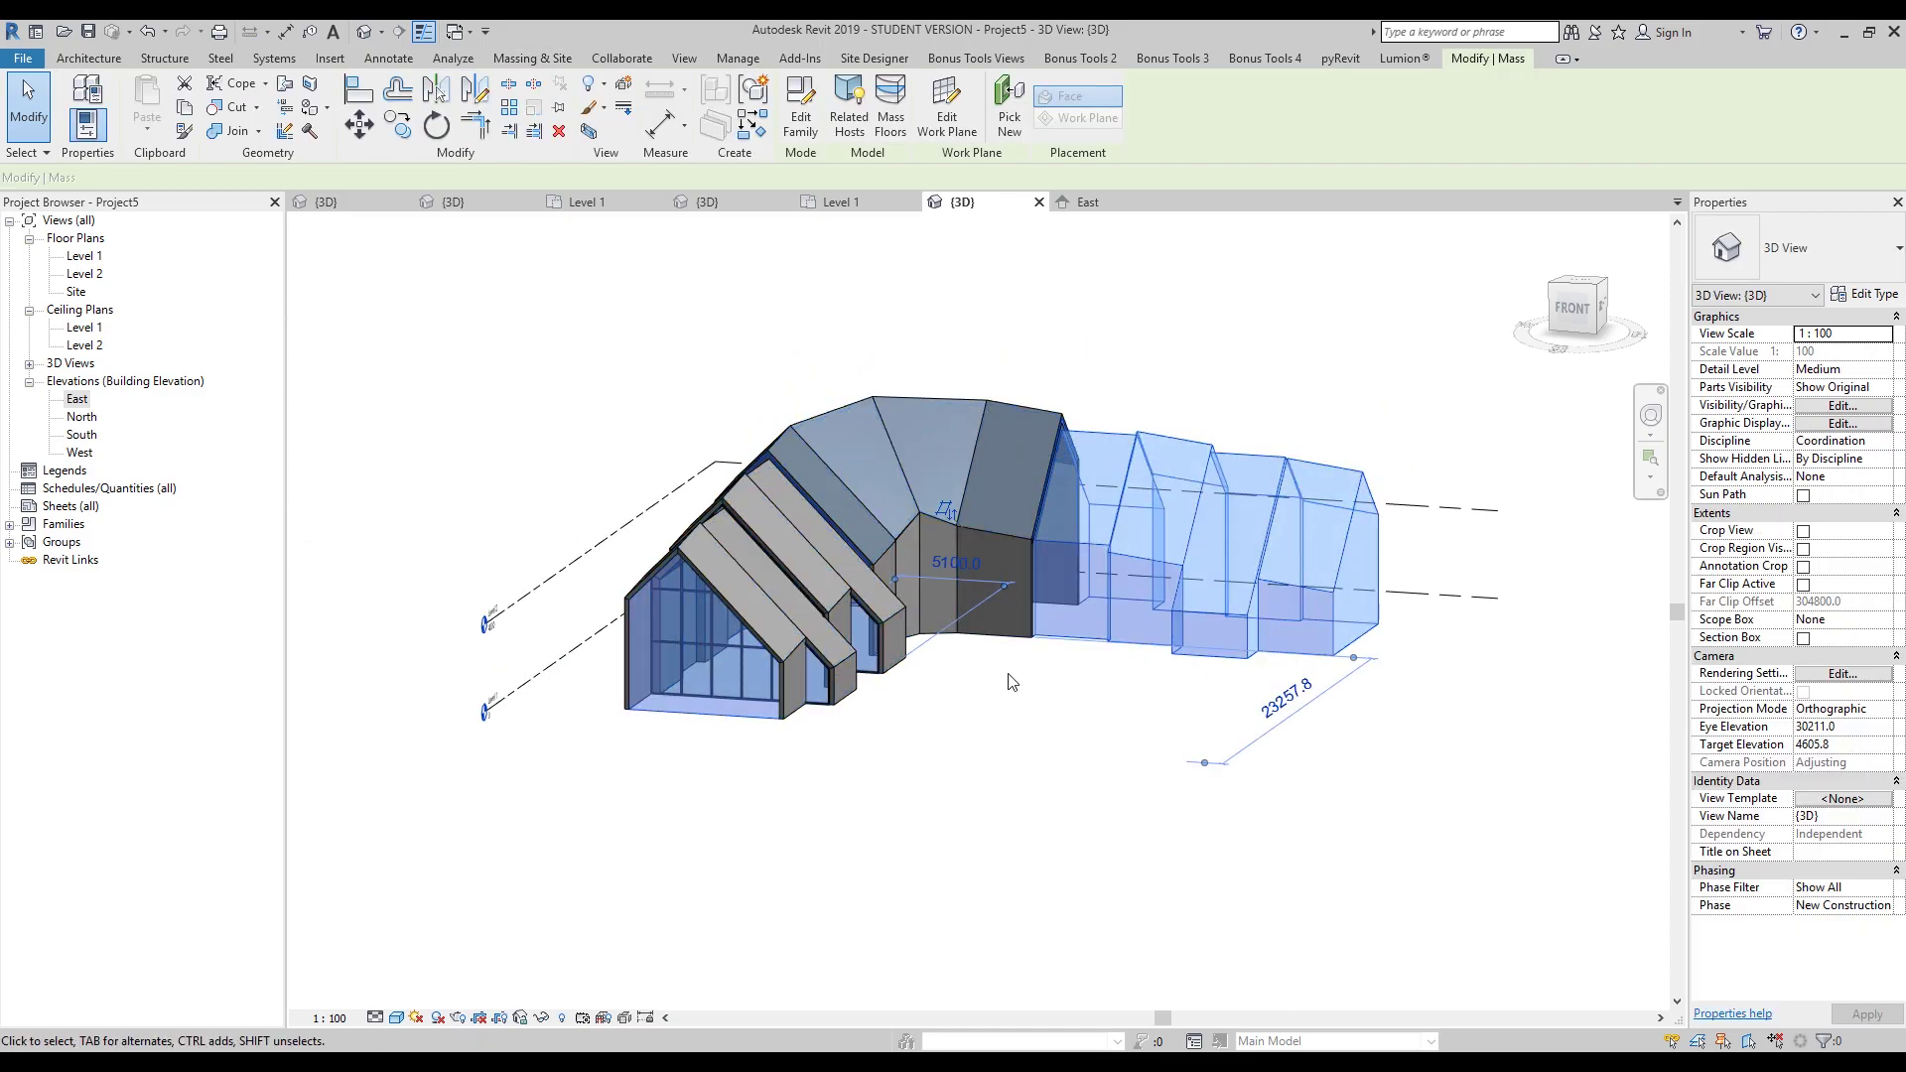
left_click(903, 105)
left_click_drag(911, 388, 1355, 465)
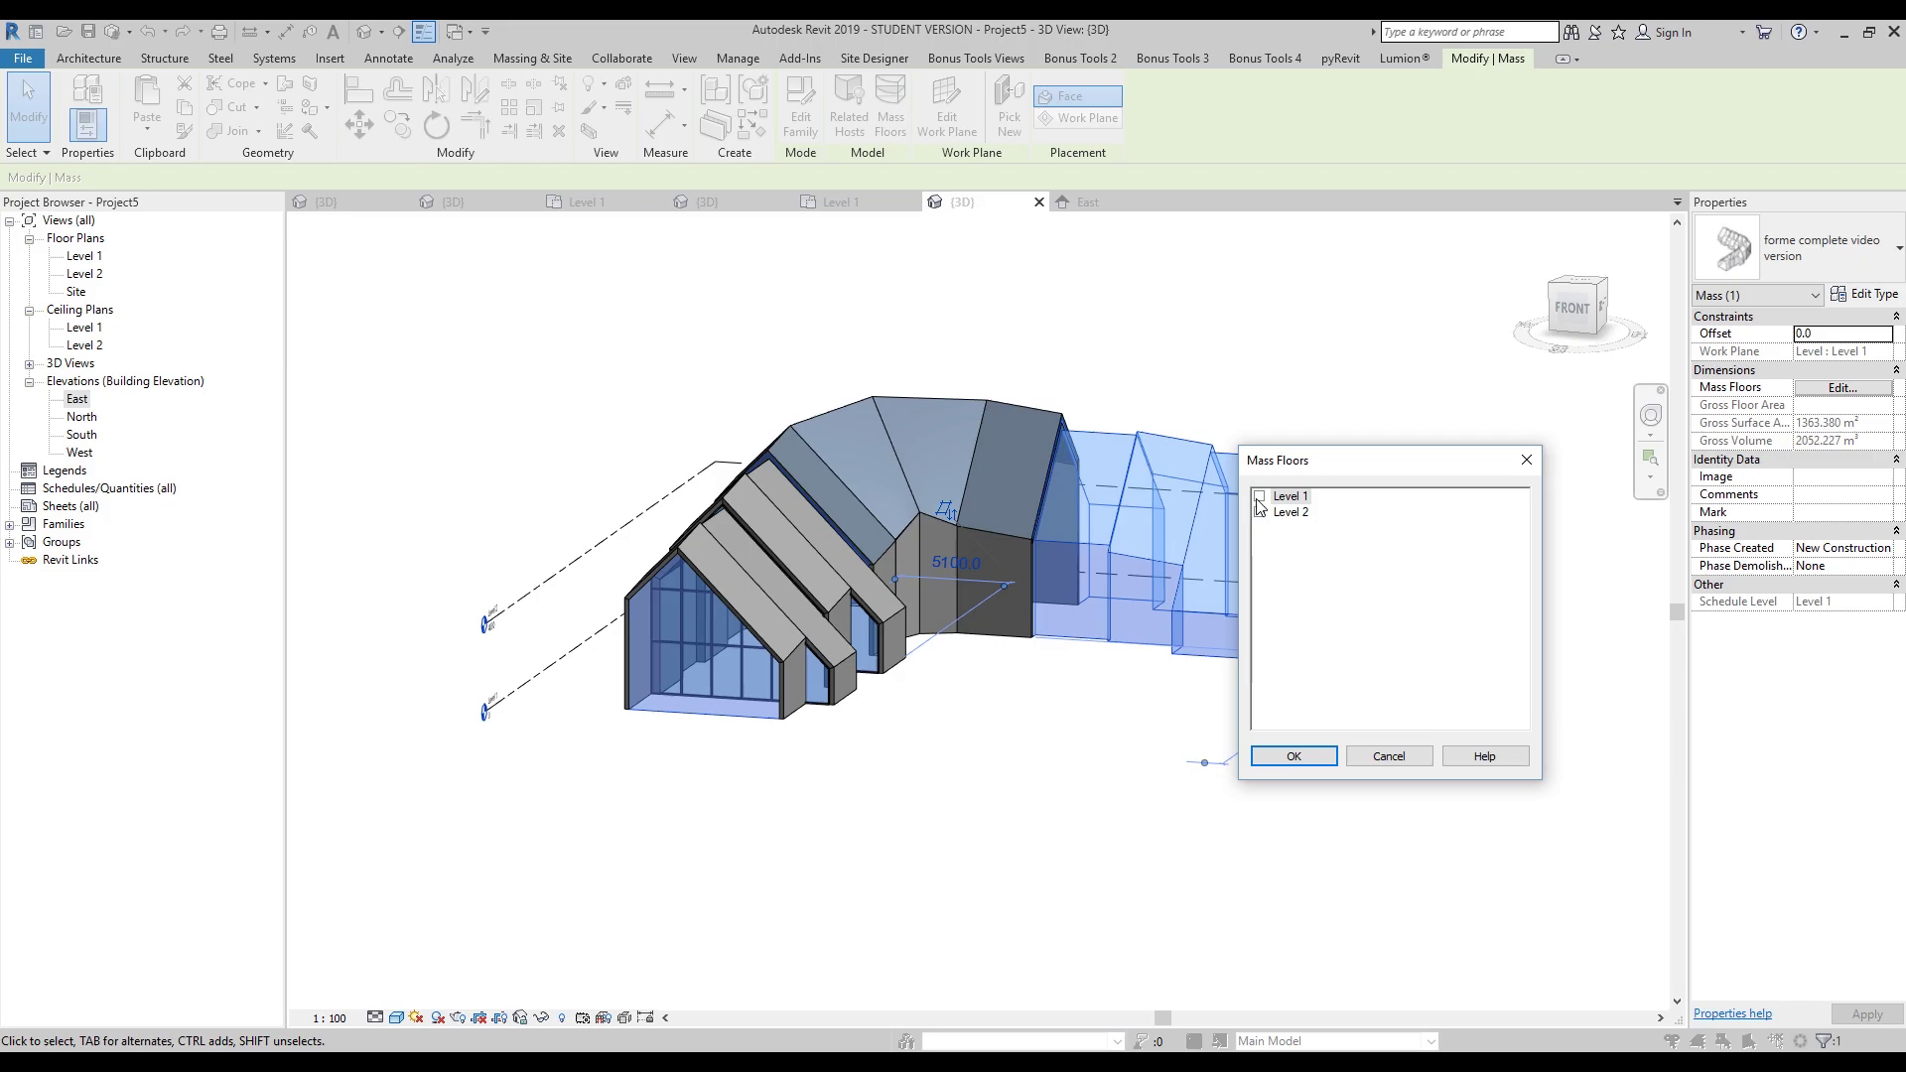
left_click(1293, 756)
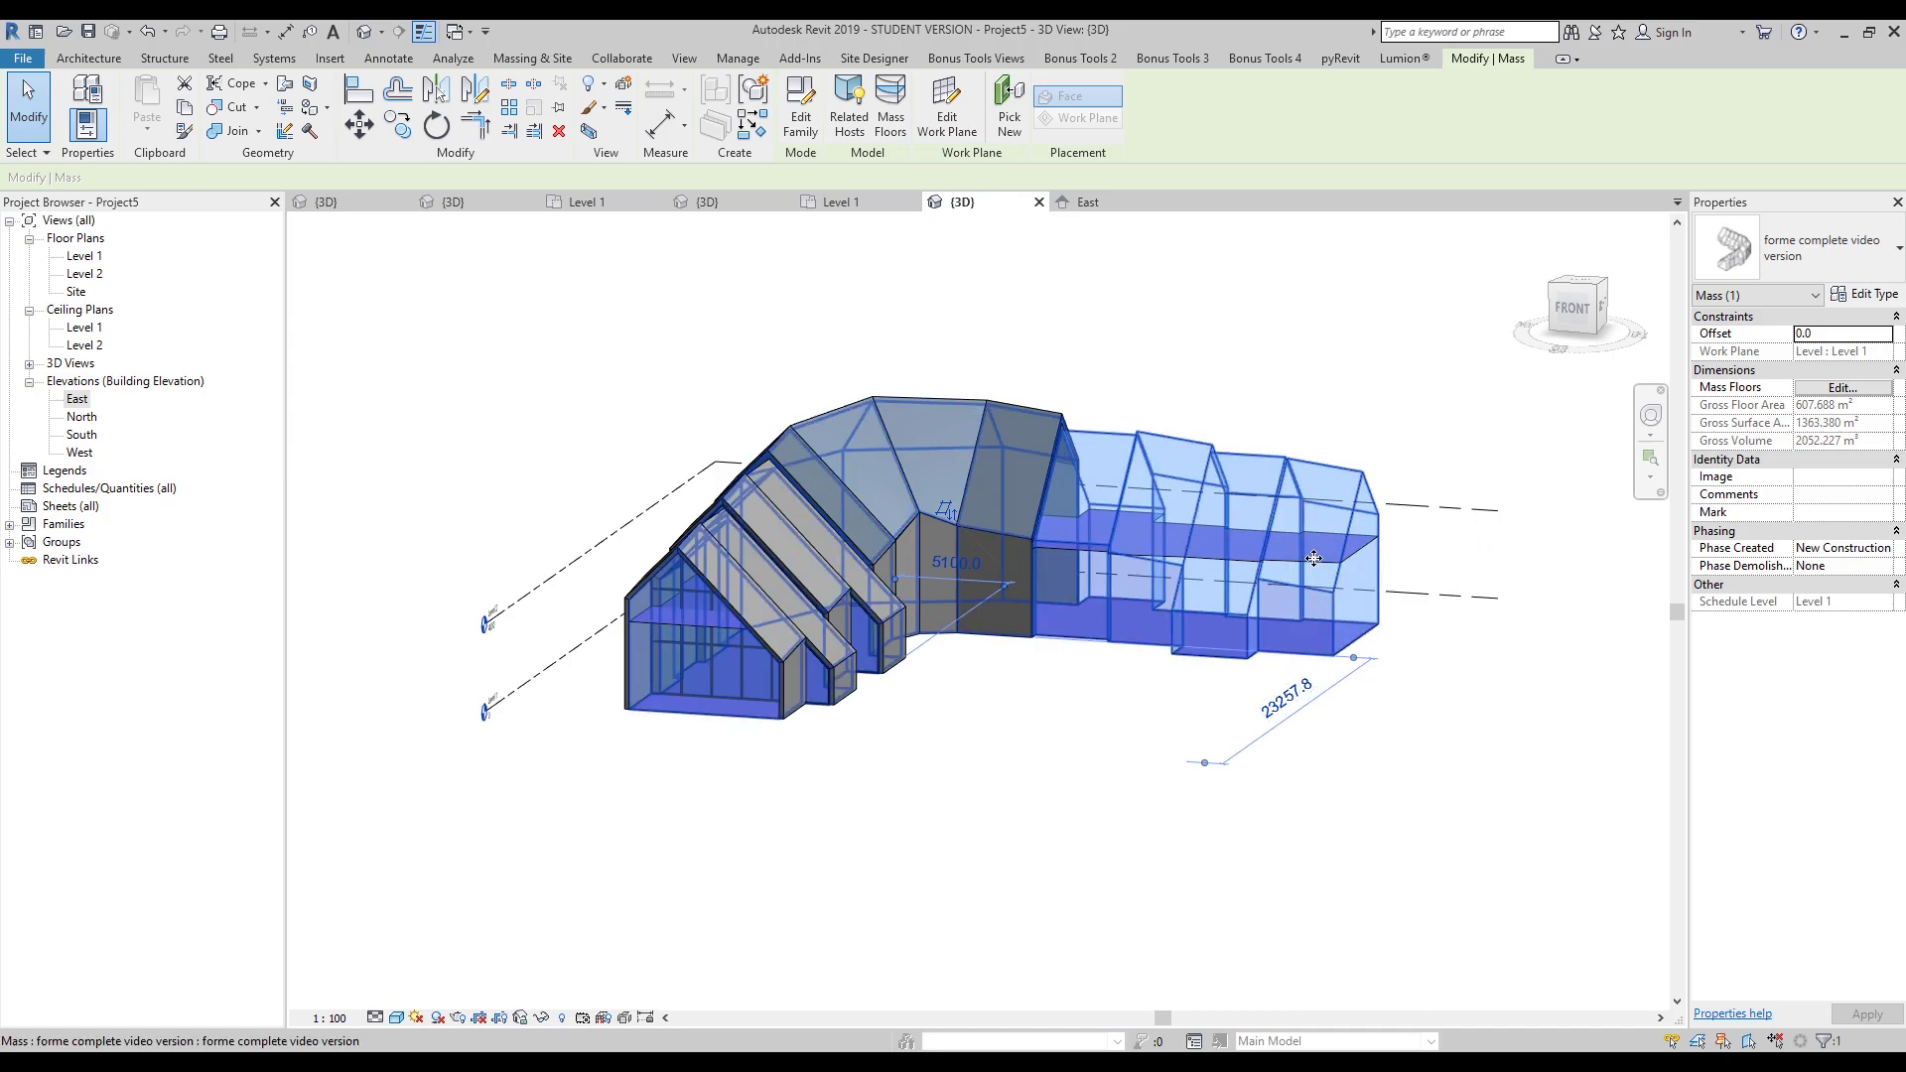
left_click(1018, 385)
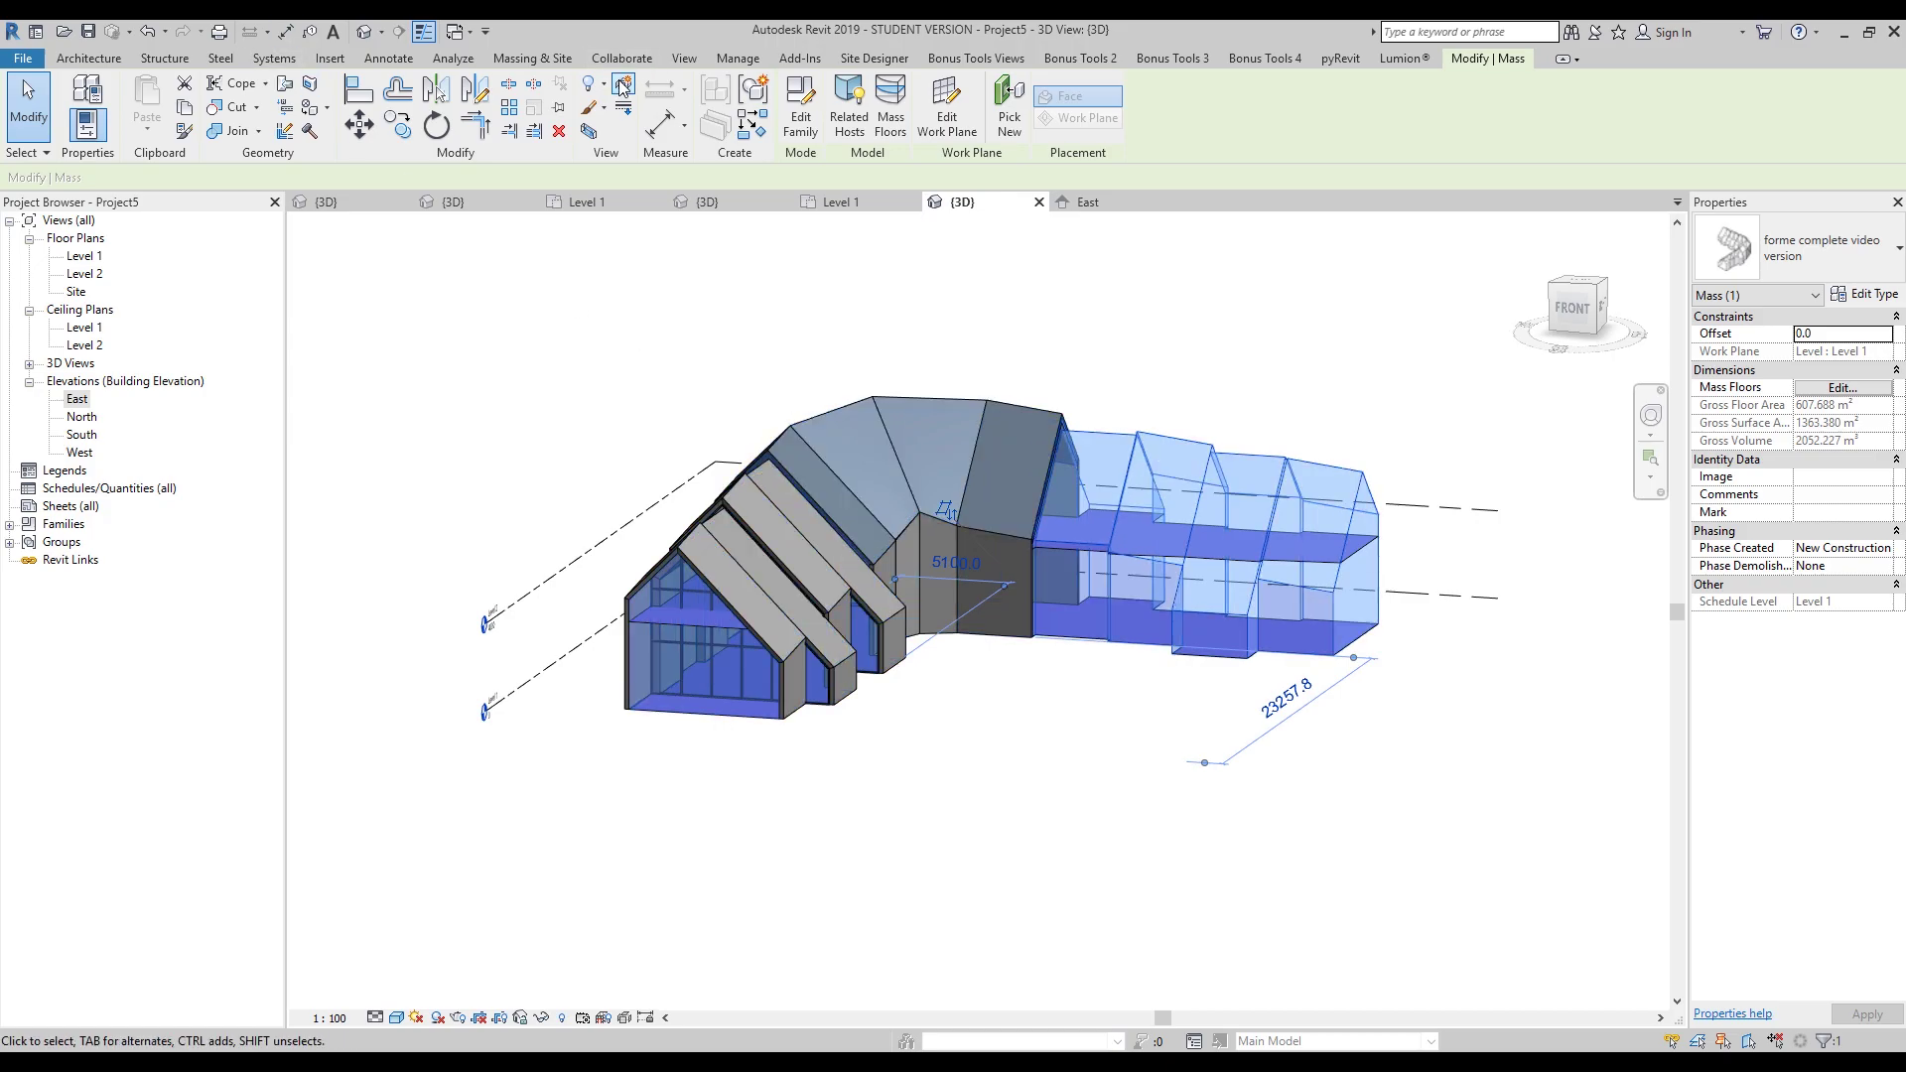
- Create floors by face on both mass floors using the Wood Joist 220mm - Wood Finish type
left_click(566, 59)
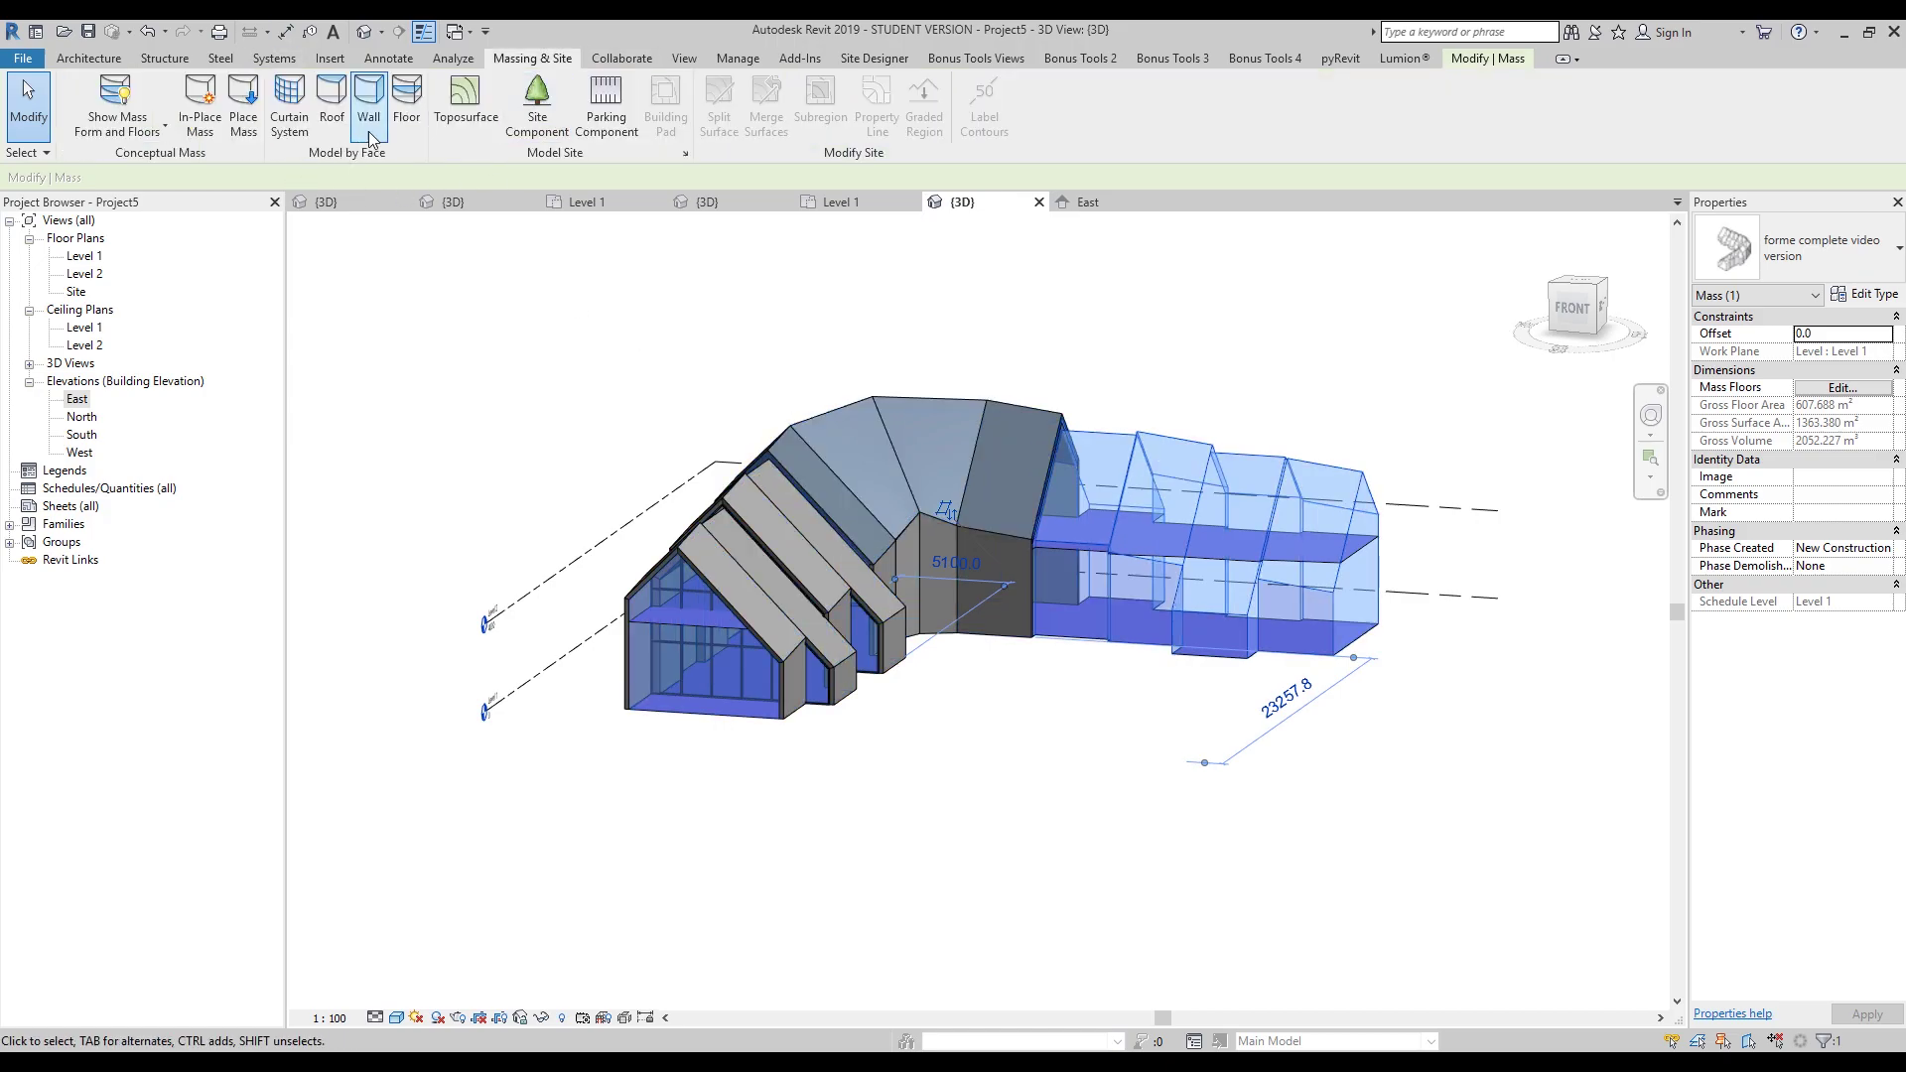
left_click(405, 109)
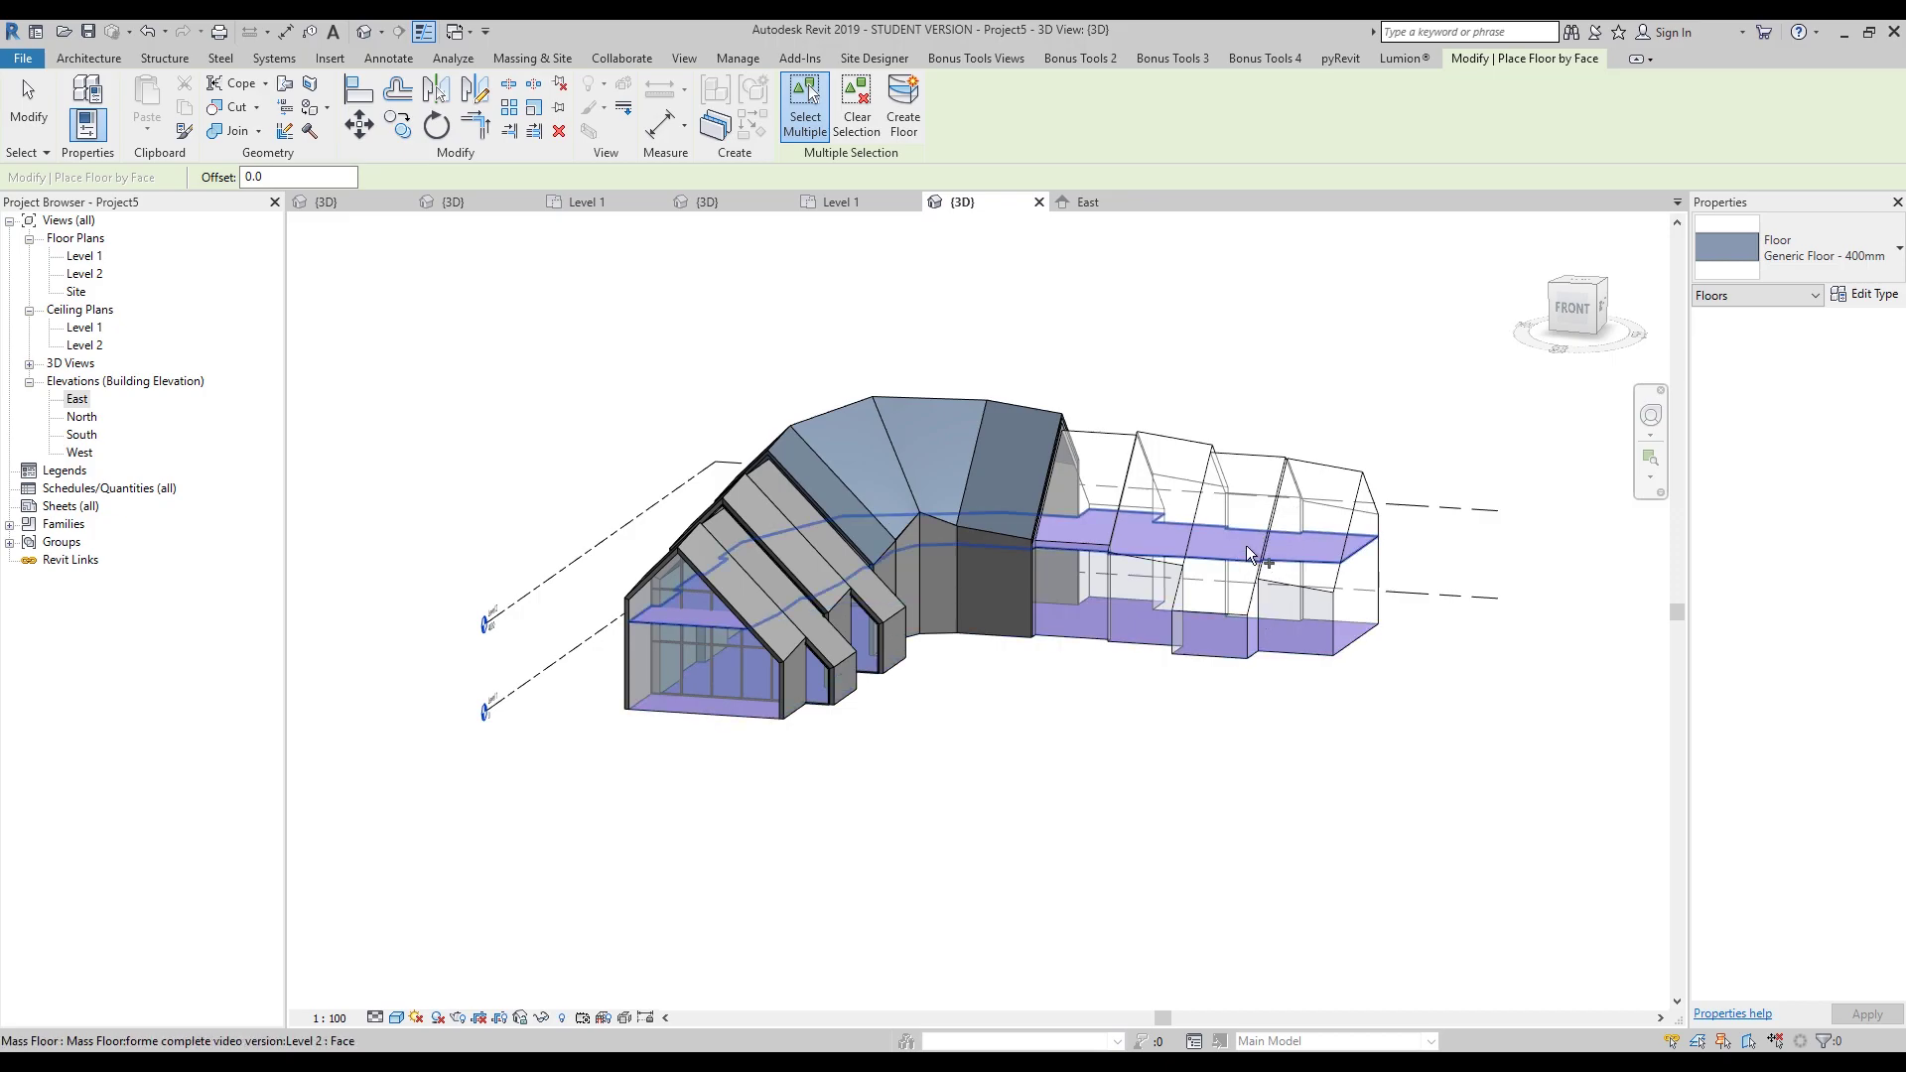
left_click(1788, 248)
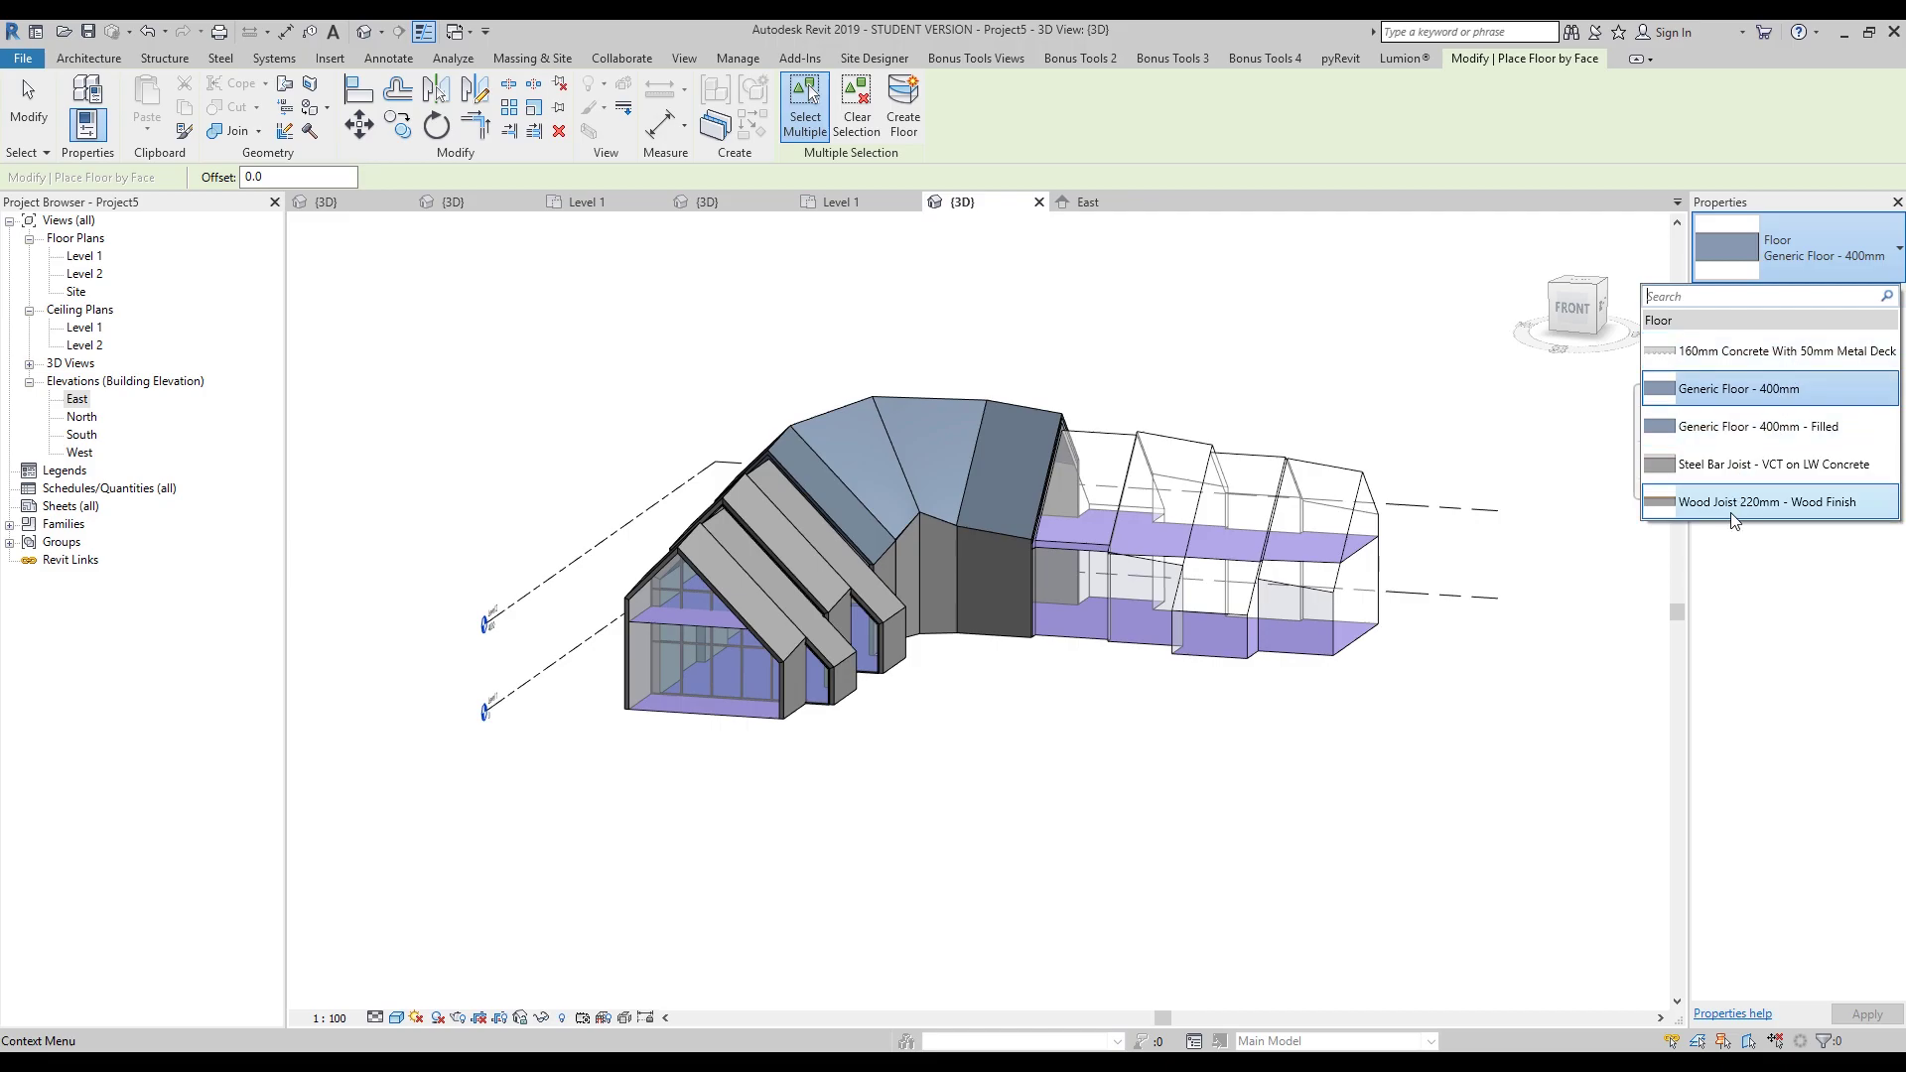
left_click(1766, 503)
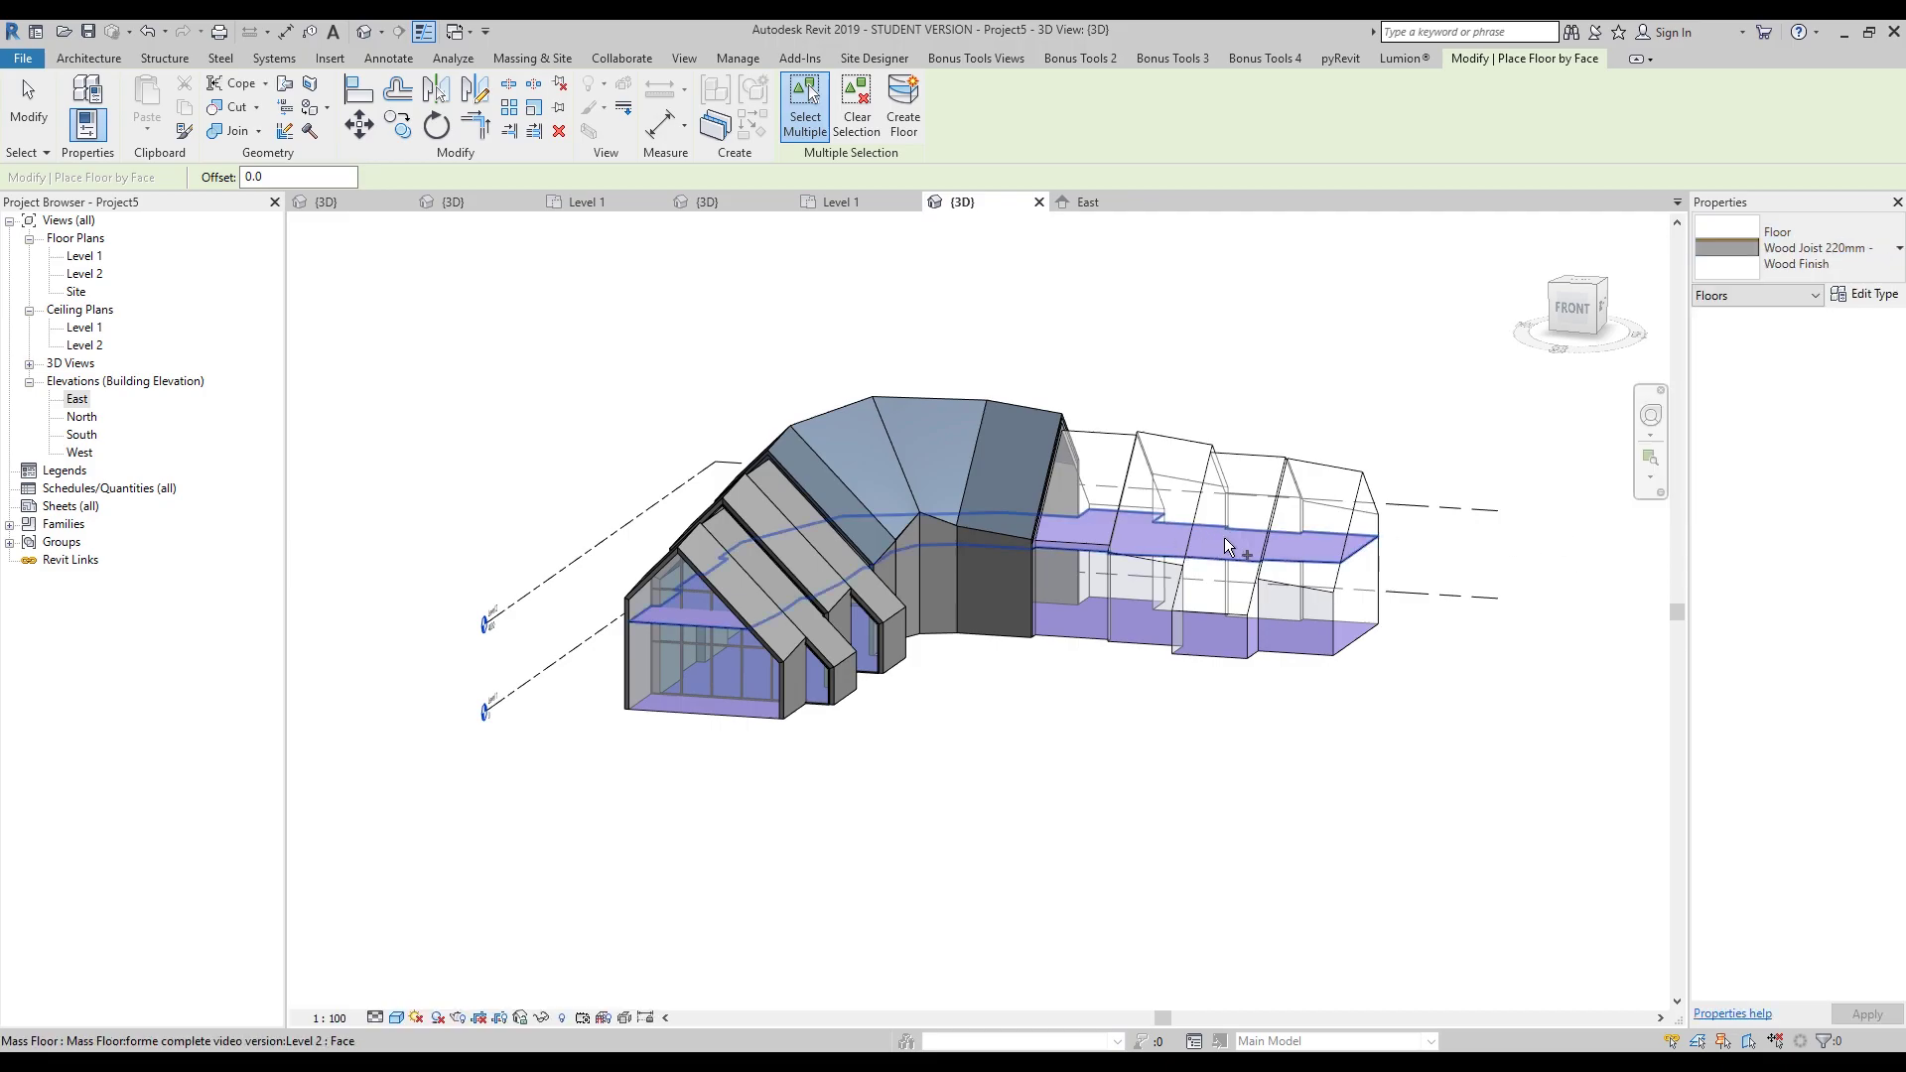
left_click(904, 99)
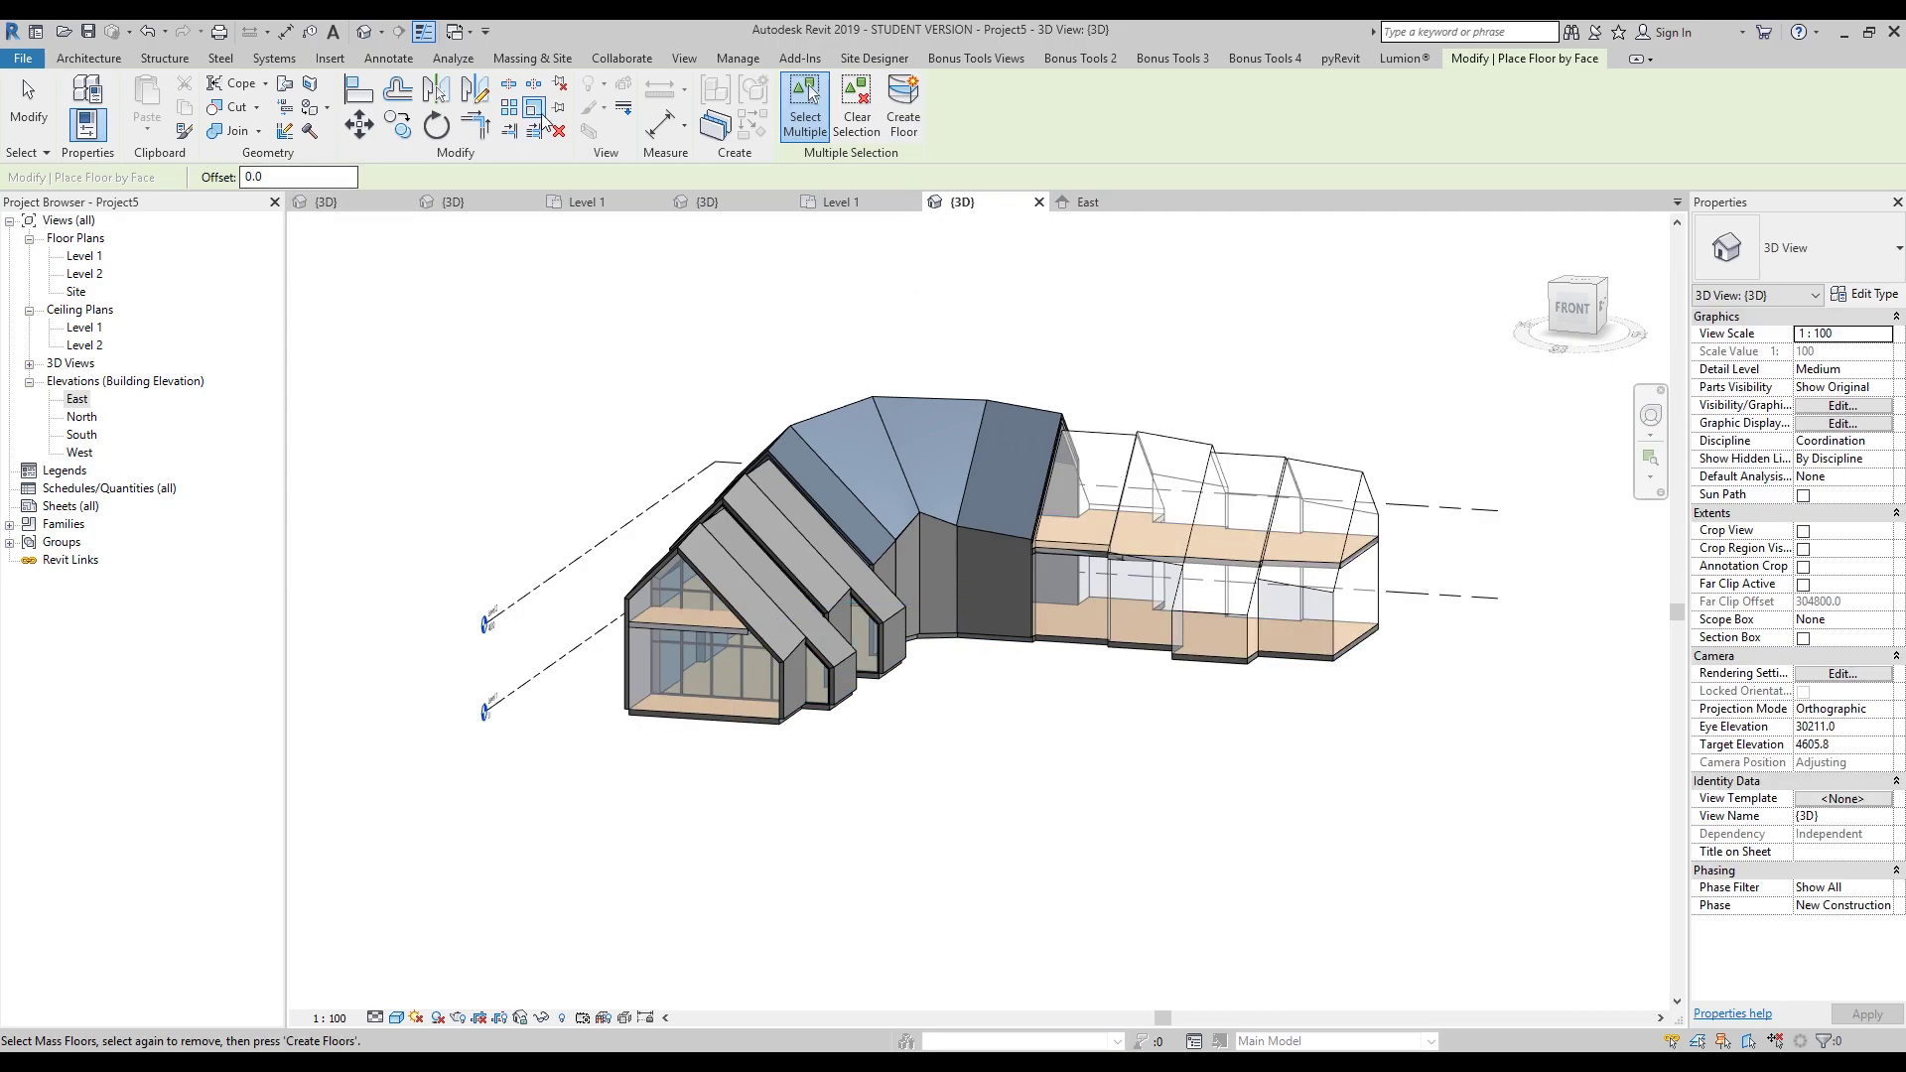
- Hide the mass by setting its display to Show Mass by View Settings and end floor placement
left_click(532, 58)
left_click(115, 114)
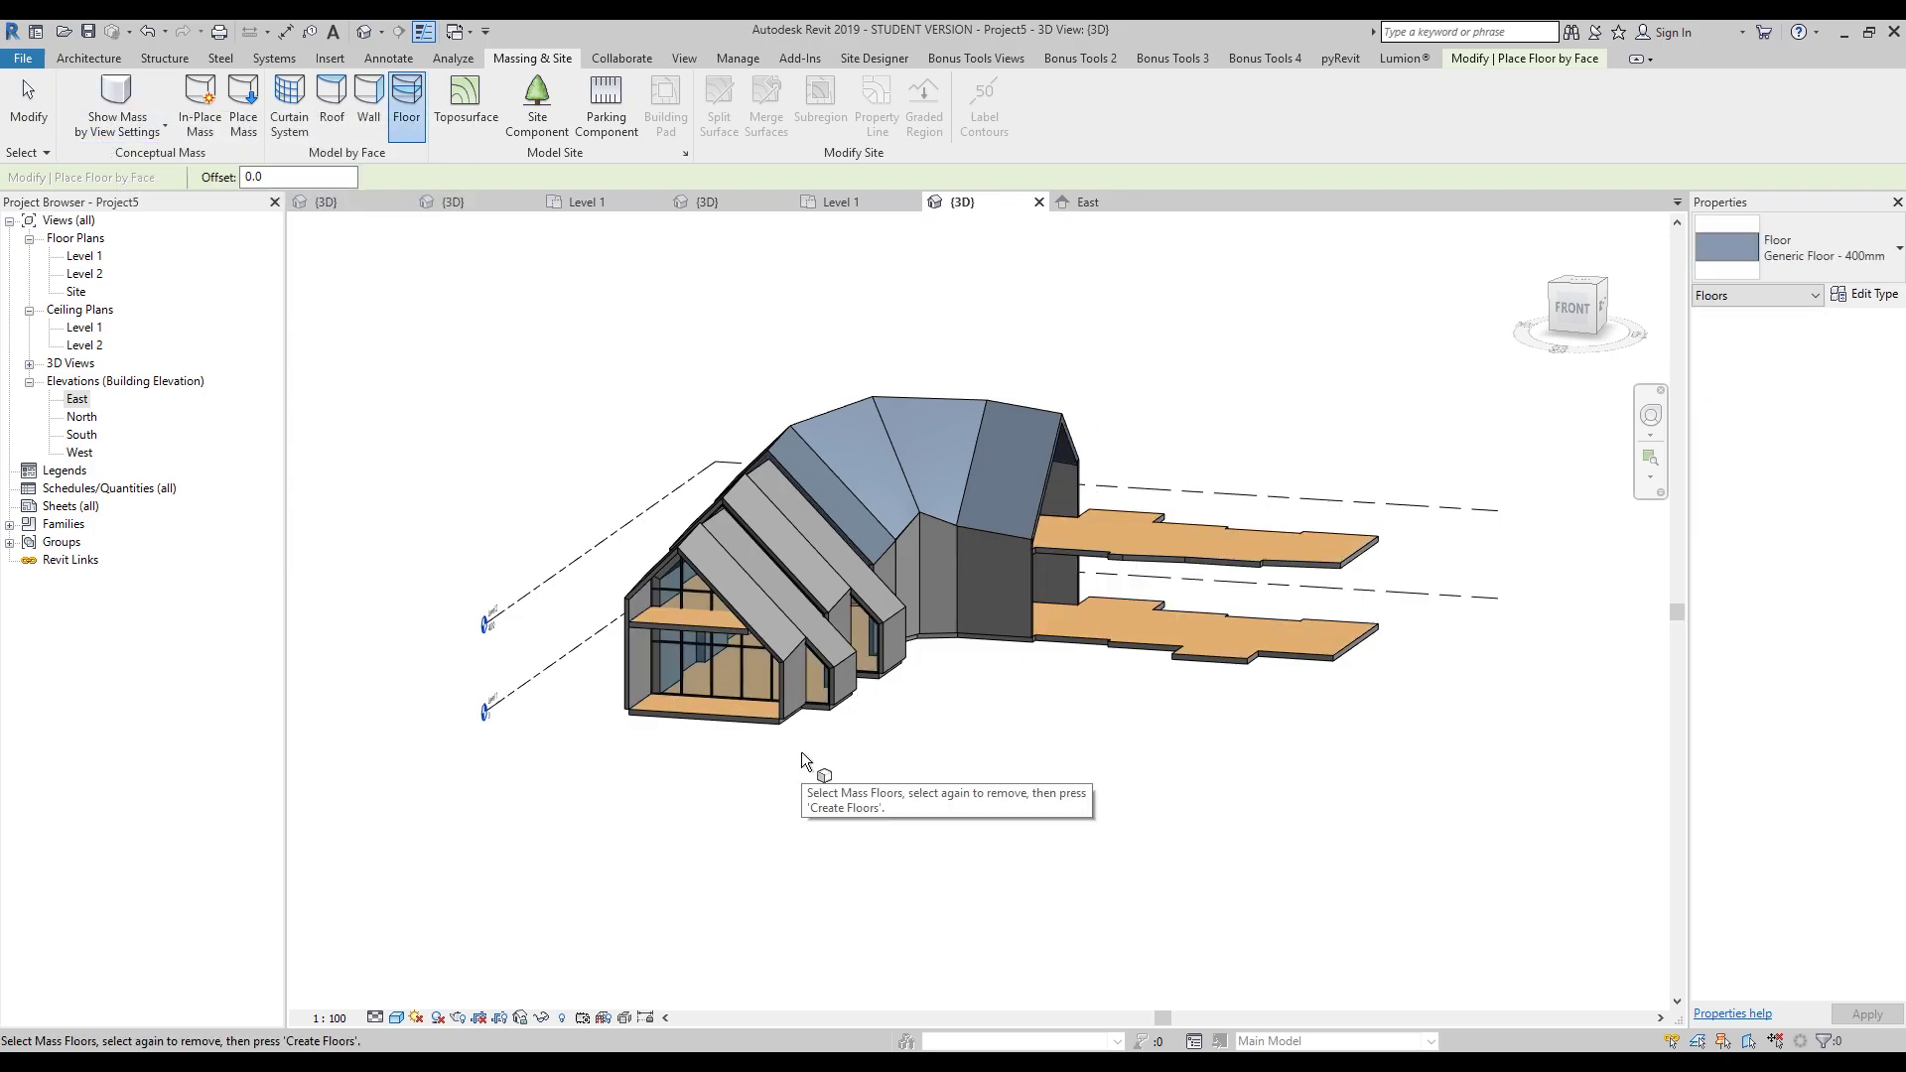
key("Escape")
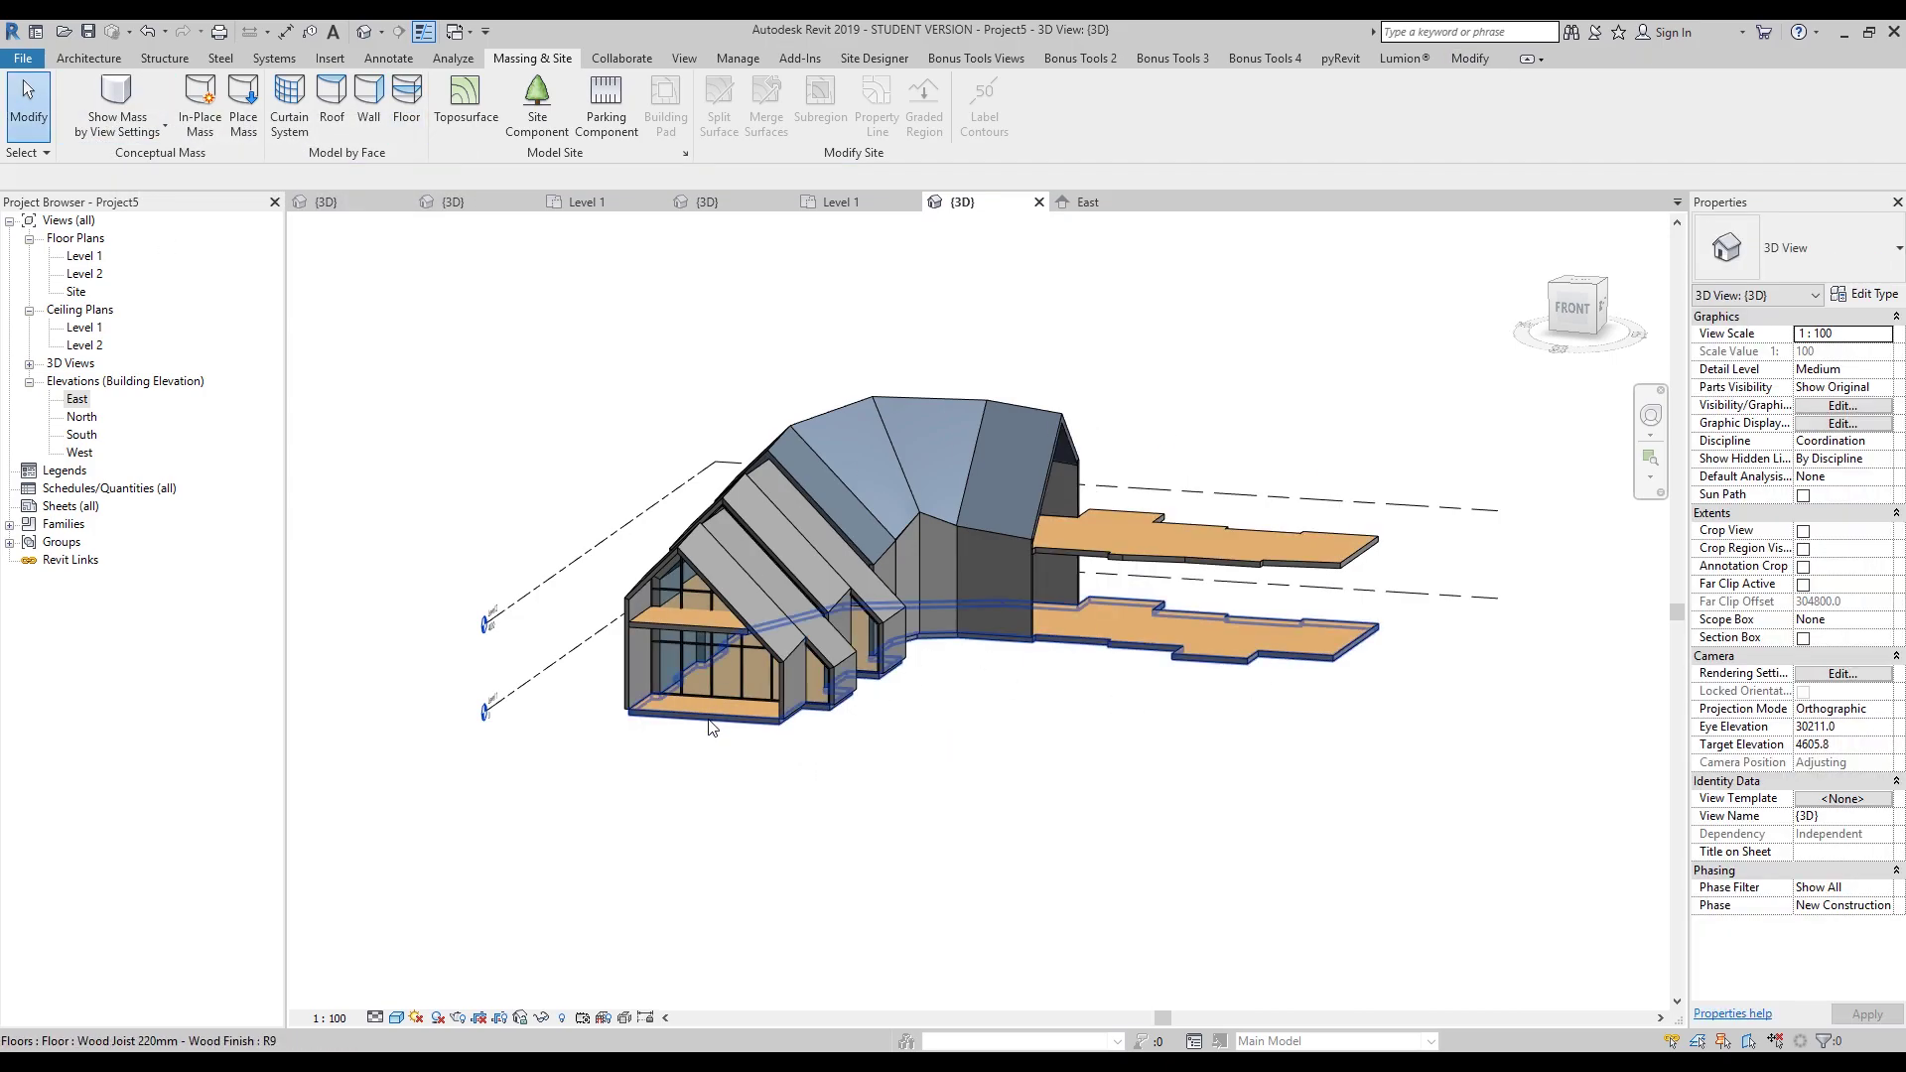
- Select the upper wood joist floor and open its boundary for editing in the Level 2 floor plan
left_click(715, 724)
scroll(660, 732, "up", 3)
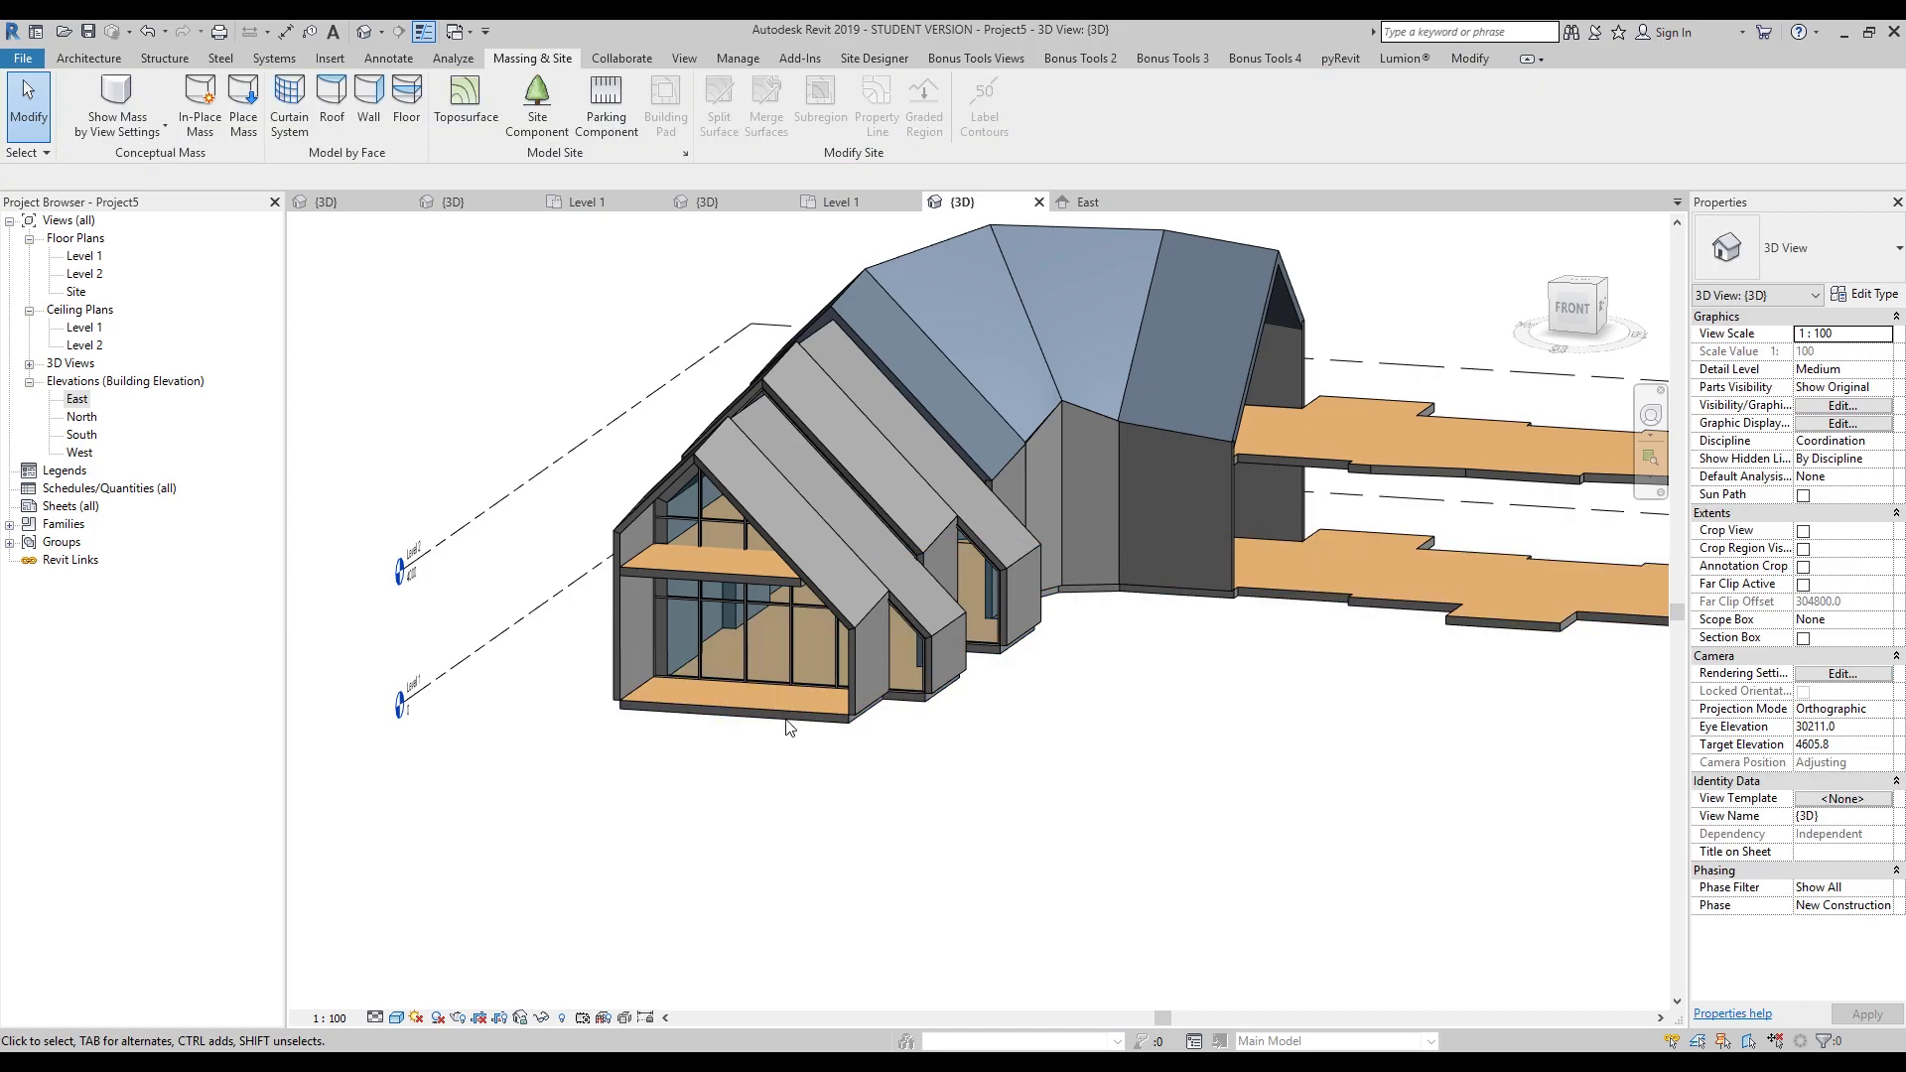
scroll(783, 718, "up", 3)
middle_click_drag(779, 718, 729, 657, "shift")
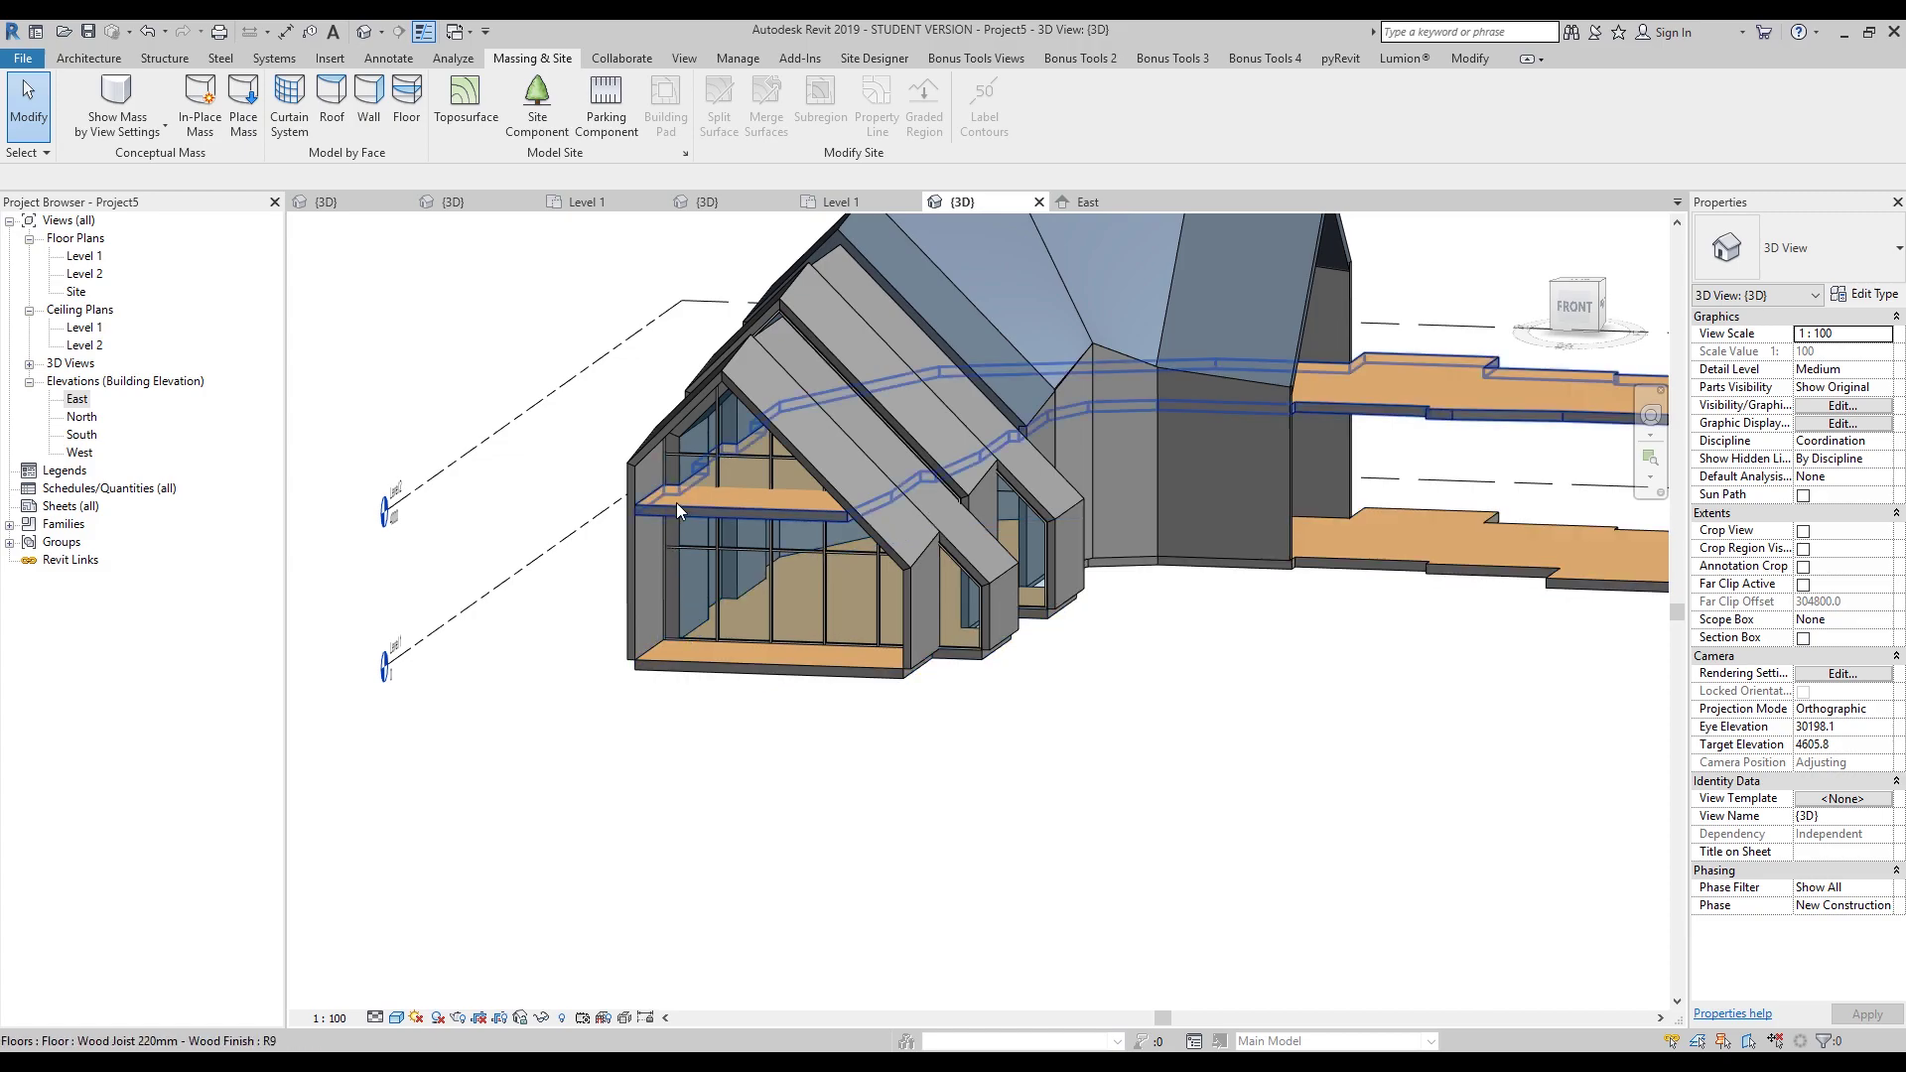
left_click(681, 502)
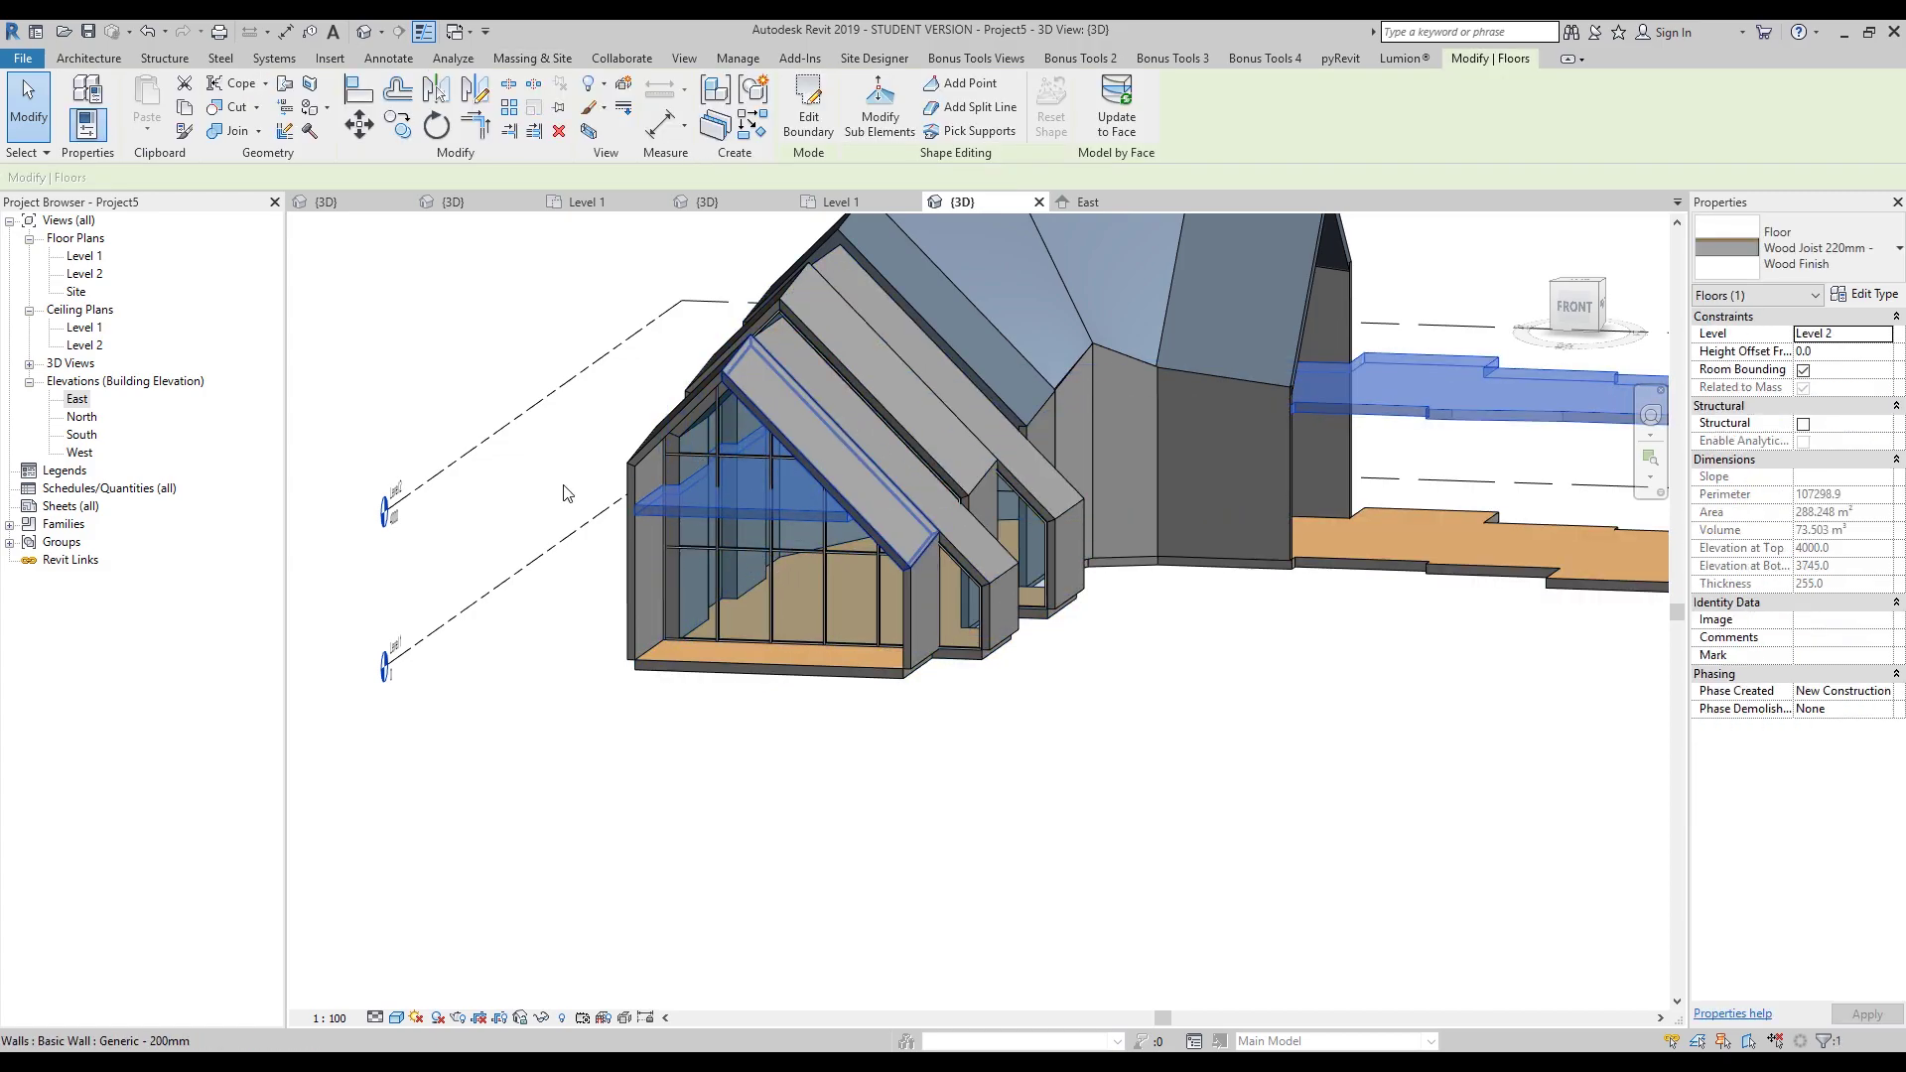
double_click(88, 274)
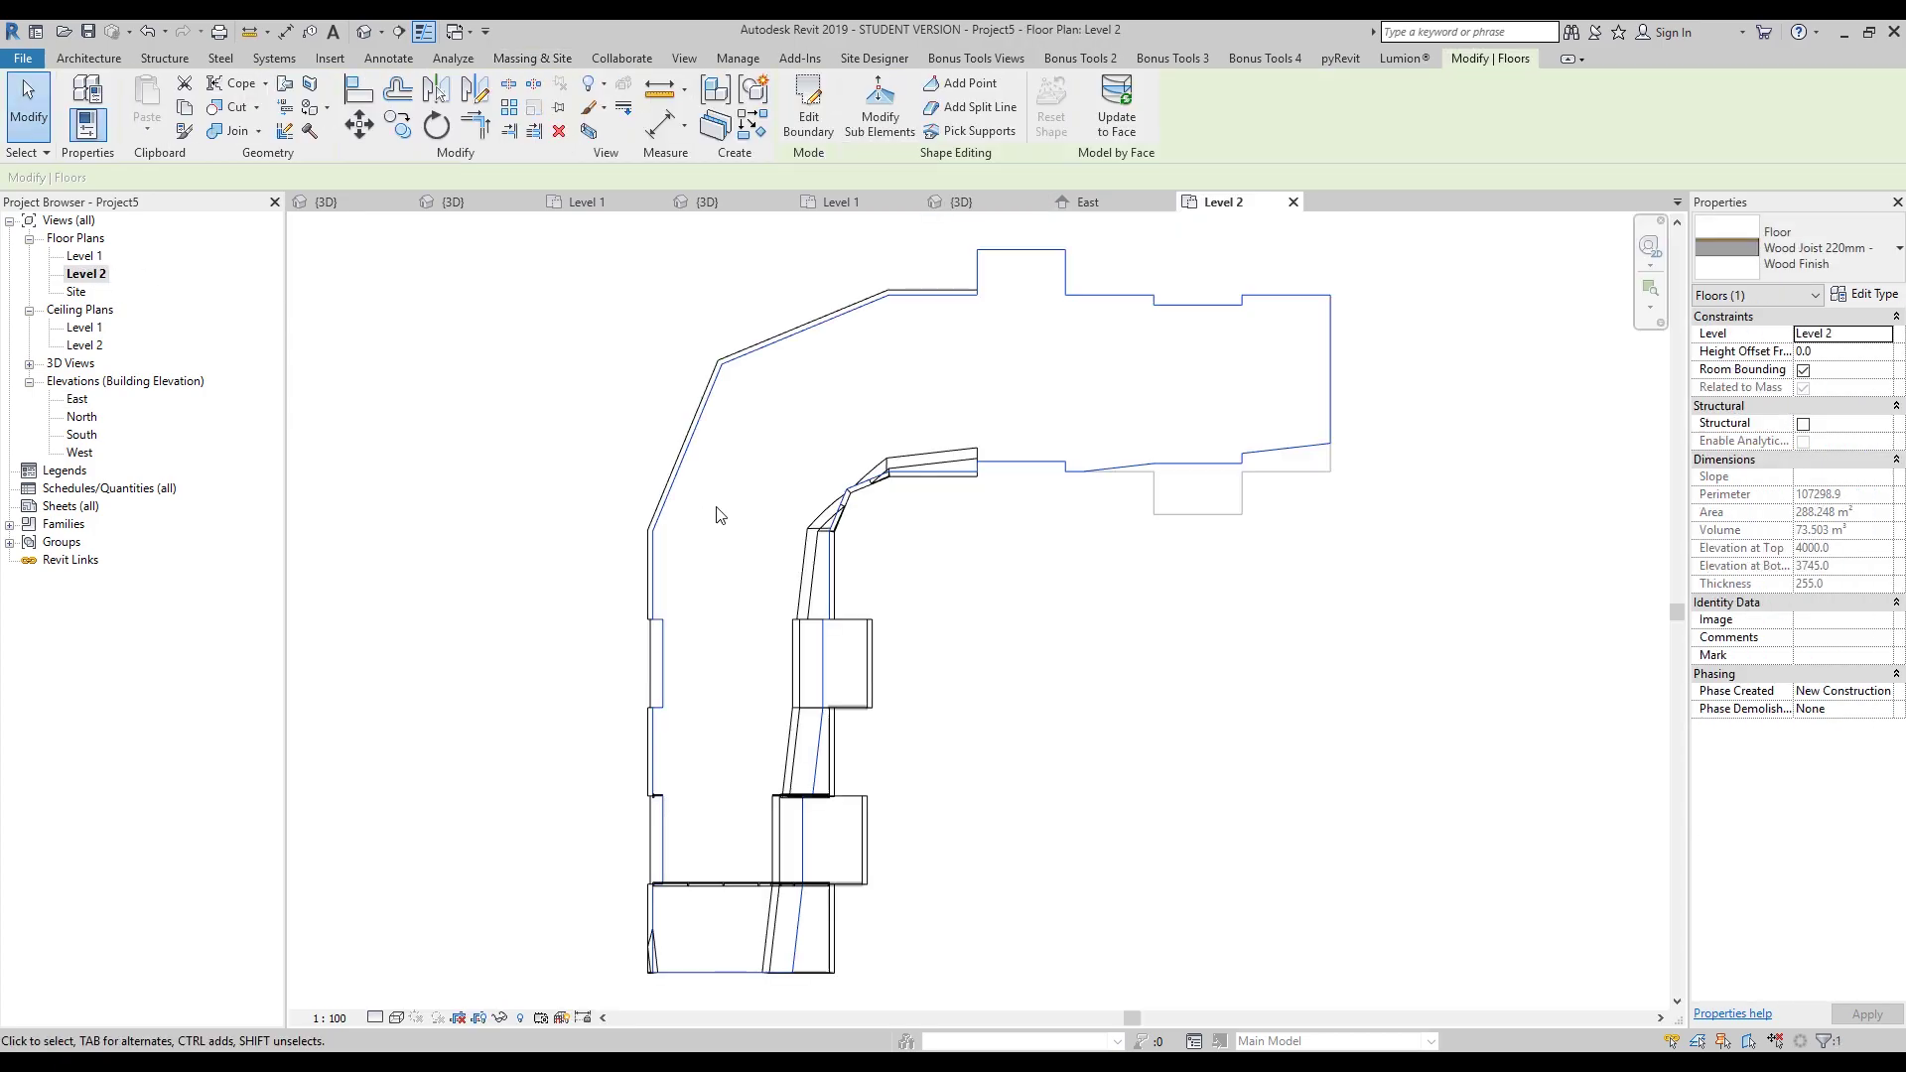
middle_click_drag(720, 912, 836, 714)
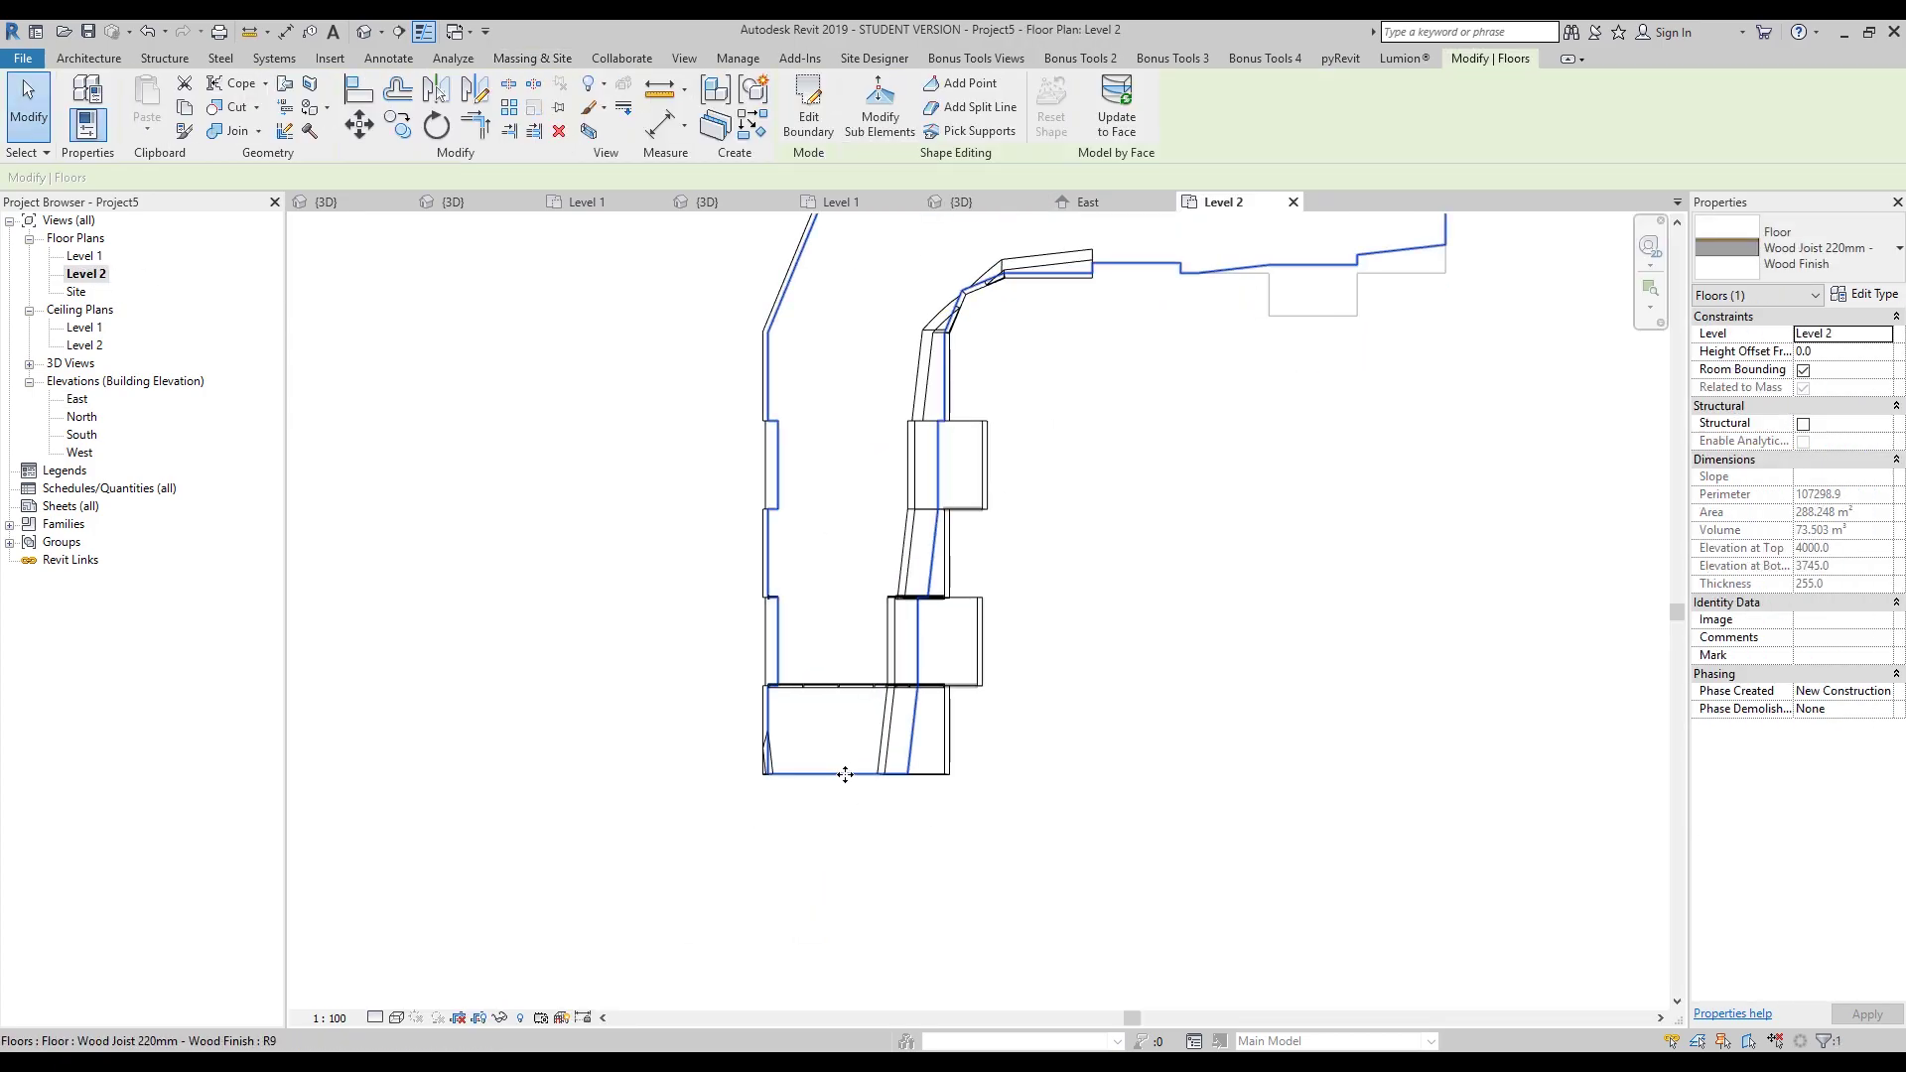
middle_click_drag(1078, 808, 1099, 816)
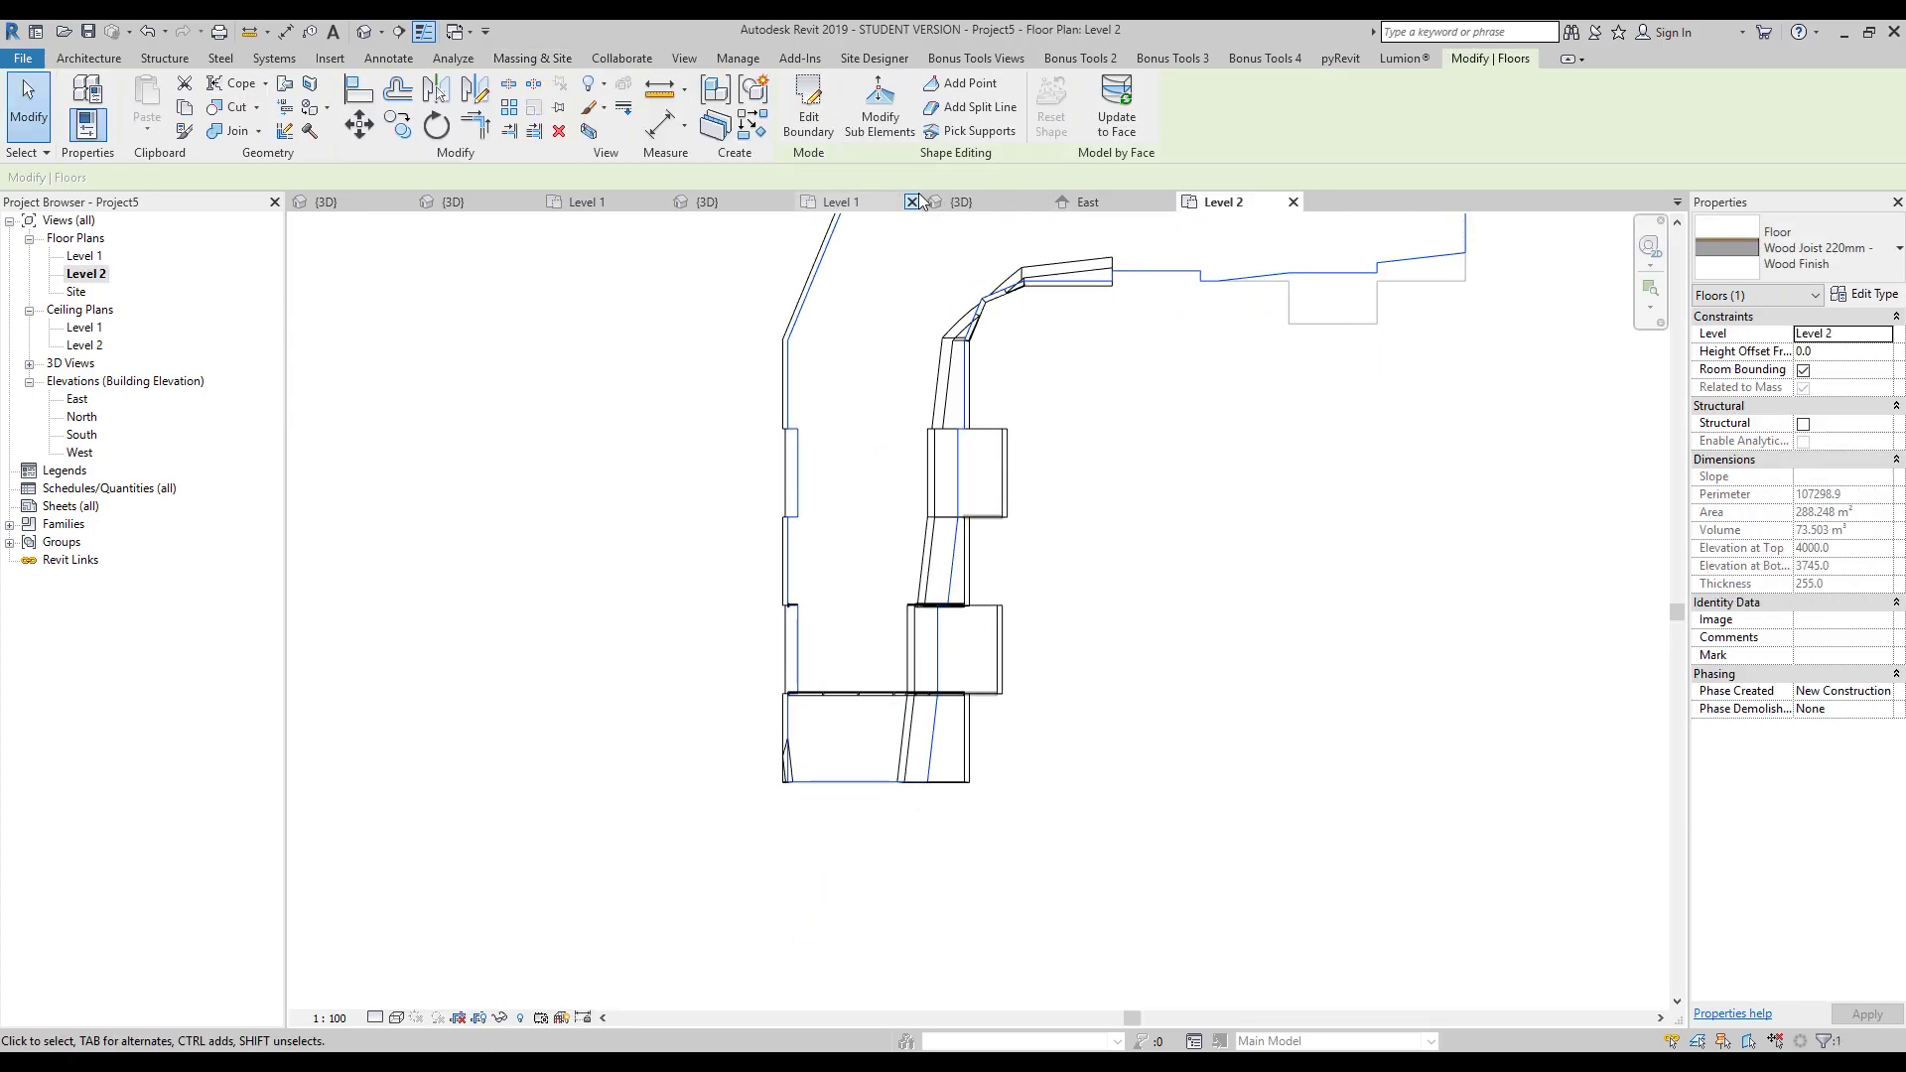
left_click(809, 109)
scroll(859, 603, "up", 4)
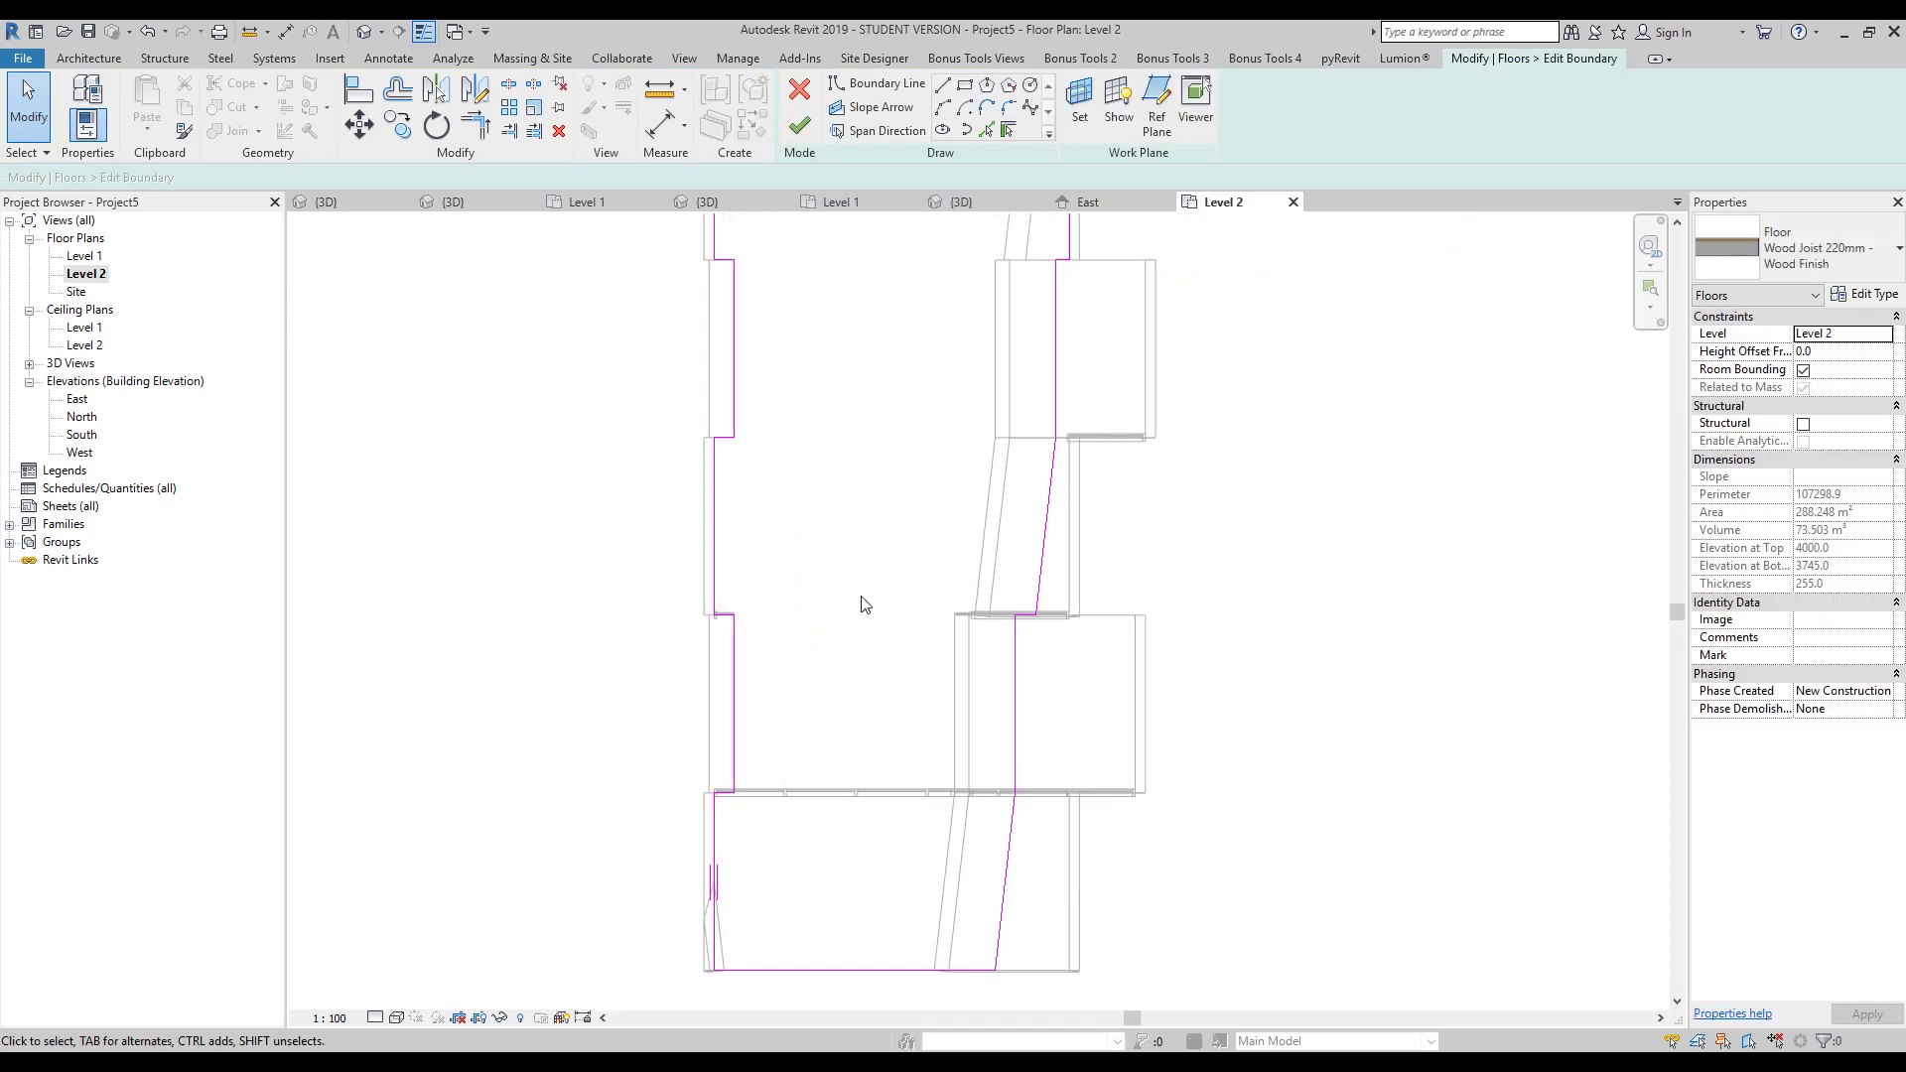
- Try to sketch inner boundary lines from the front edge up through the wing, with a 5000 mm segment parallel to the angled wall
left_click(952, 84)
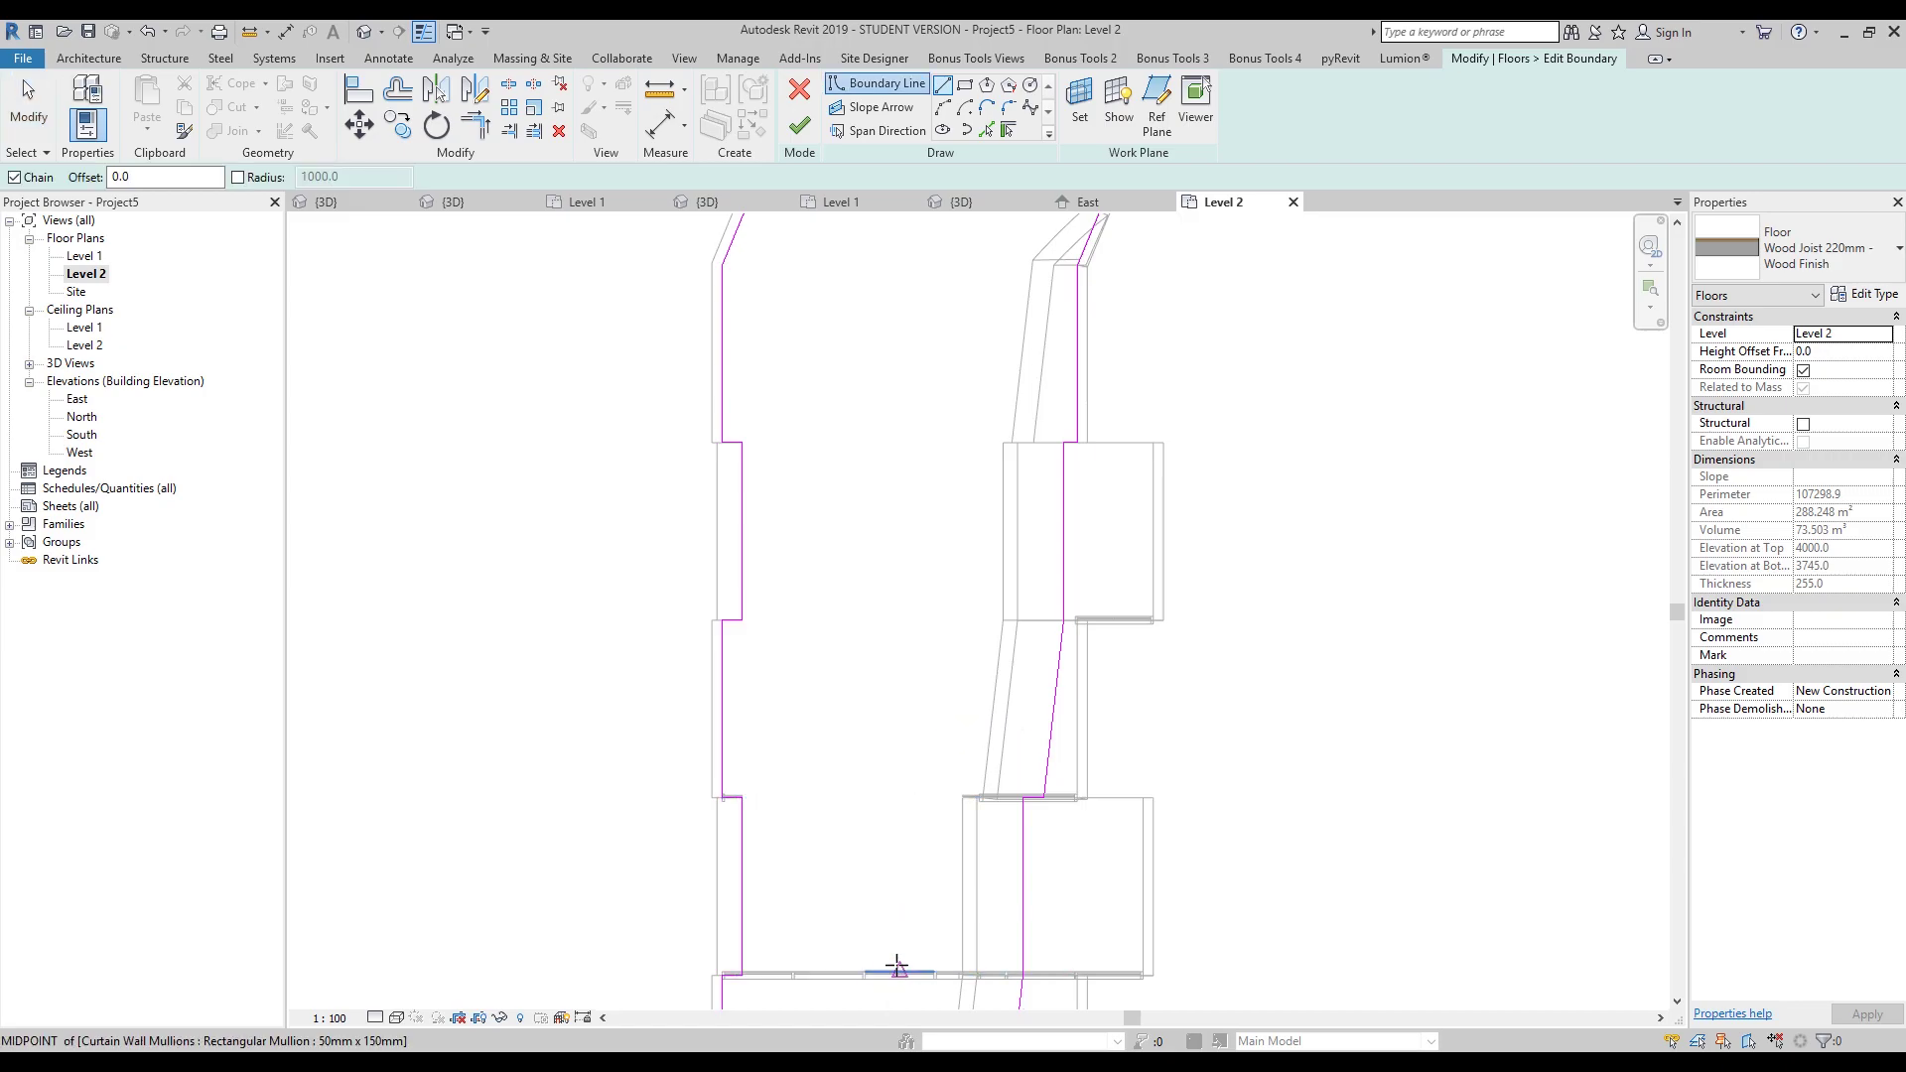
left_click(740, 797)
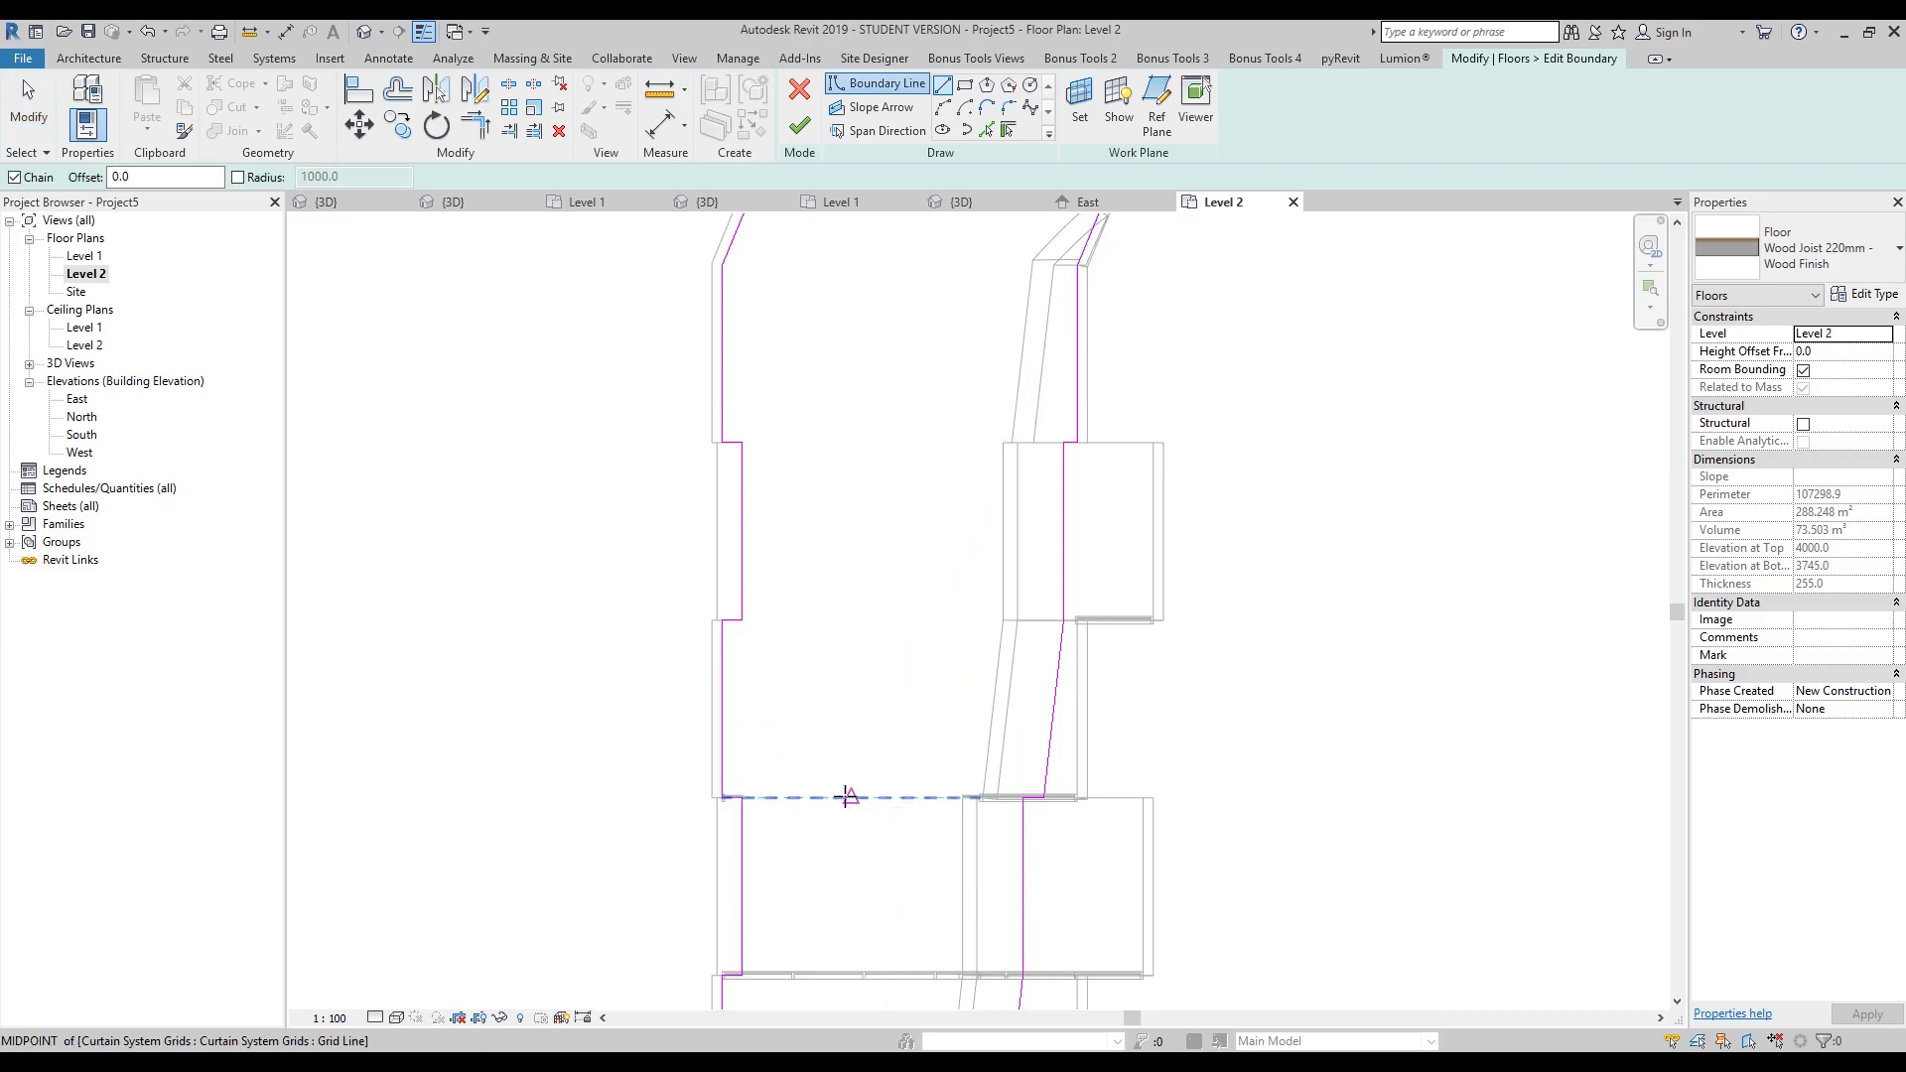
middle_click_drag(868, 783, 968, 692)
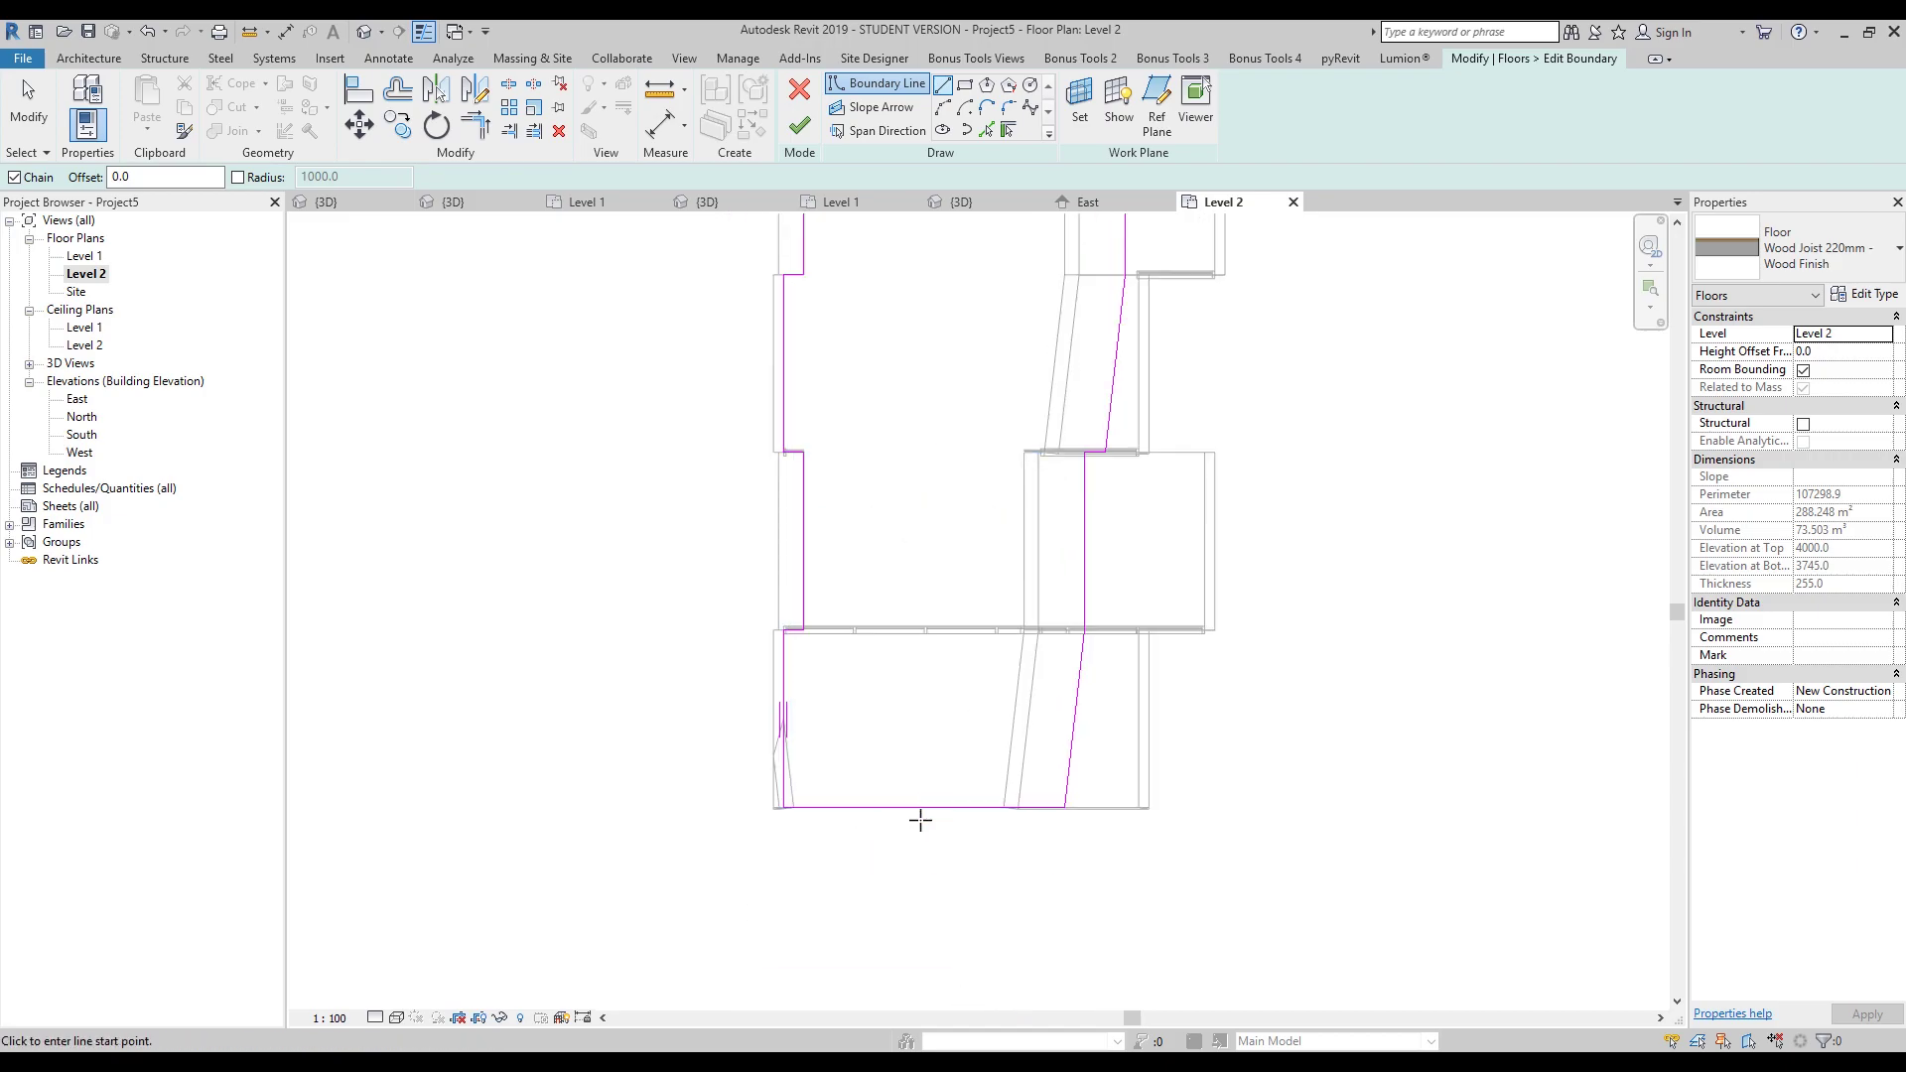
middle_click_drag(864, 832, 820, 825)
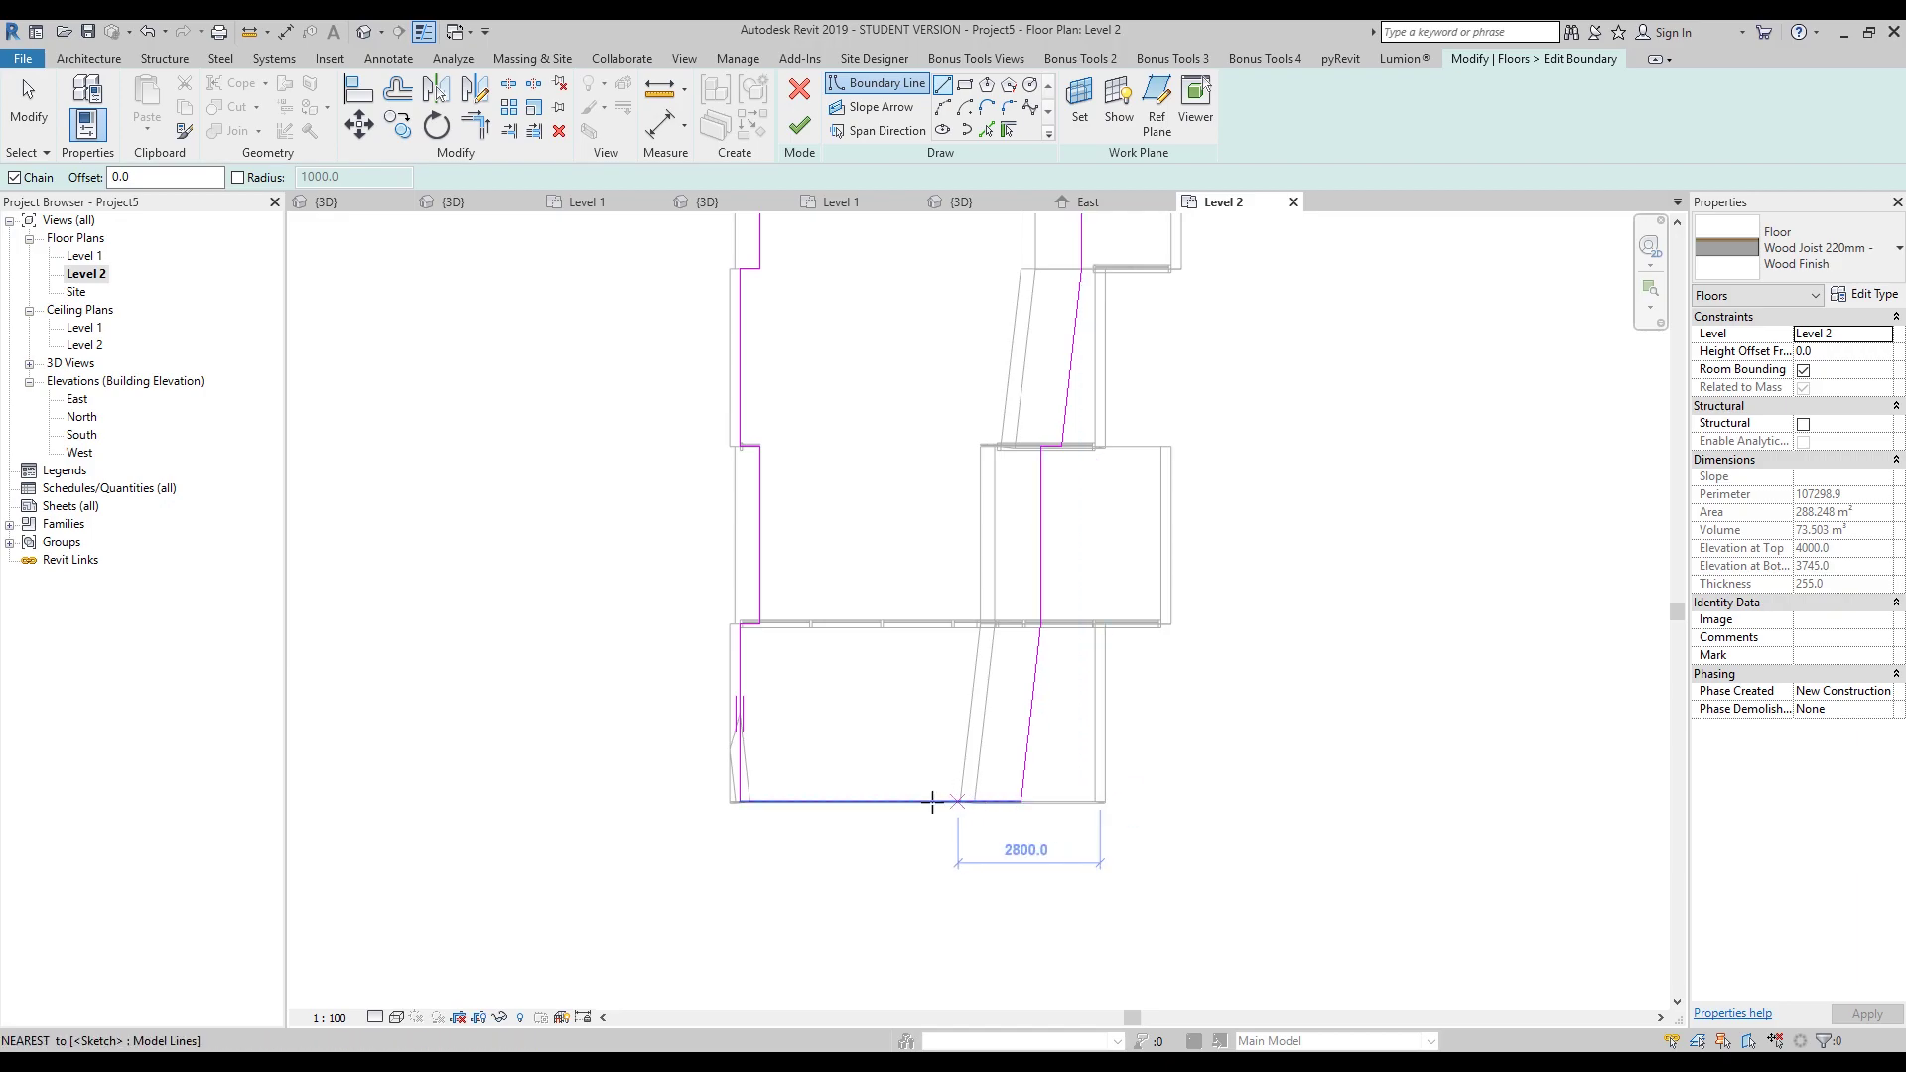
left_click(913, 802)
left_click(915, 801)
scroll(916, 740, "down", 2)
middle_click_drag(919, 487, 872, 800)
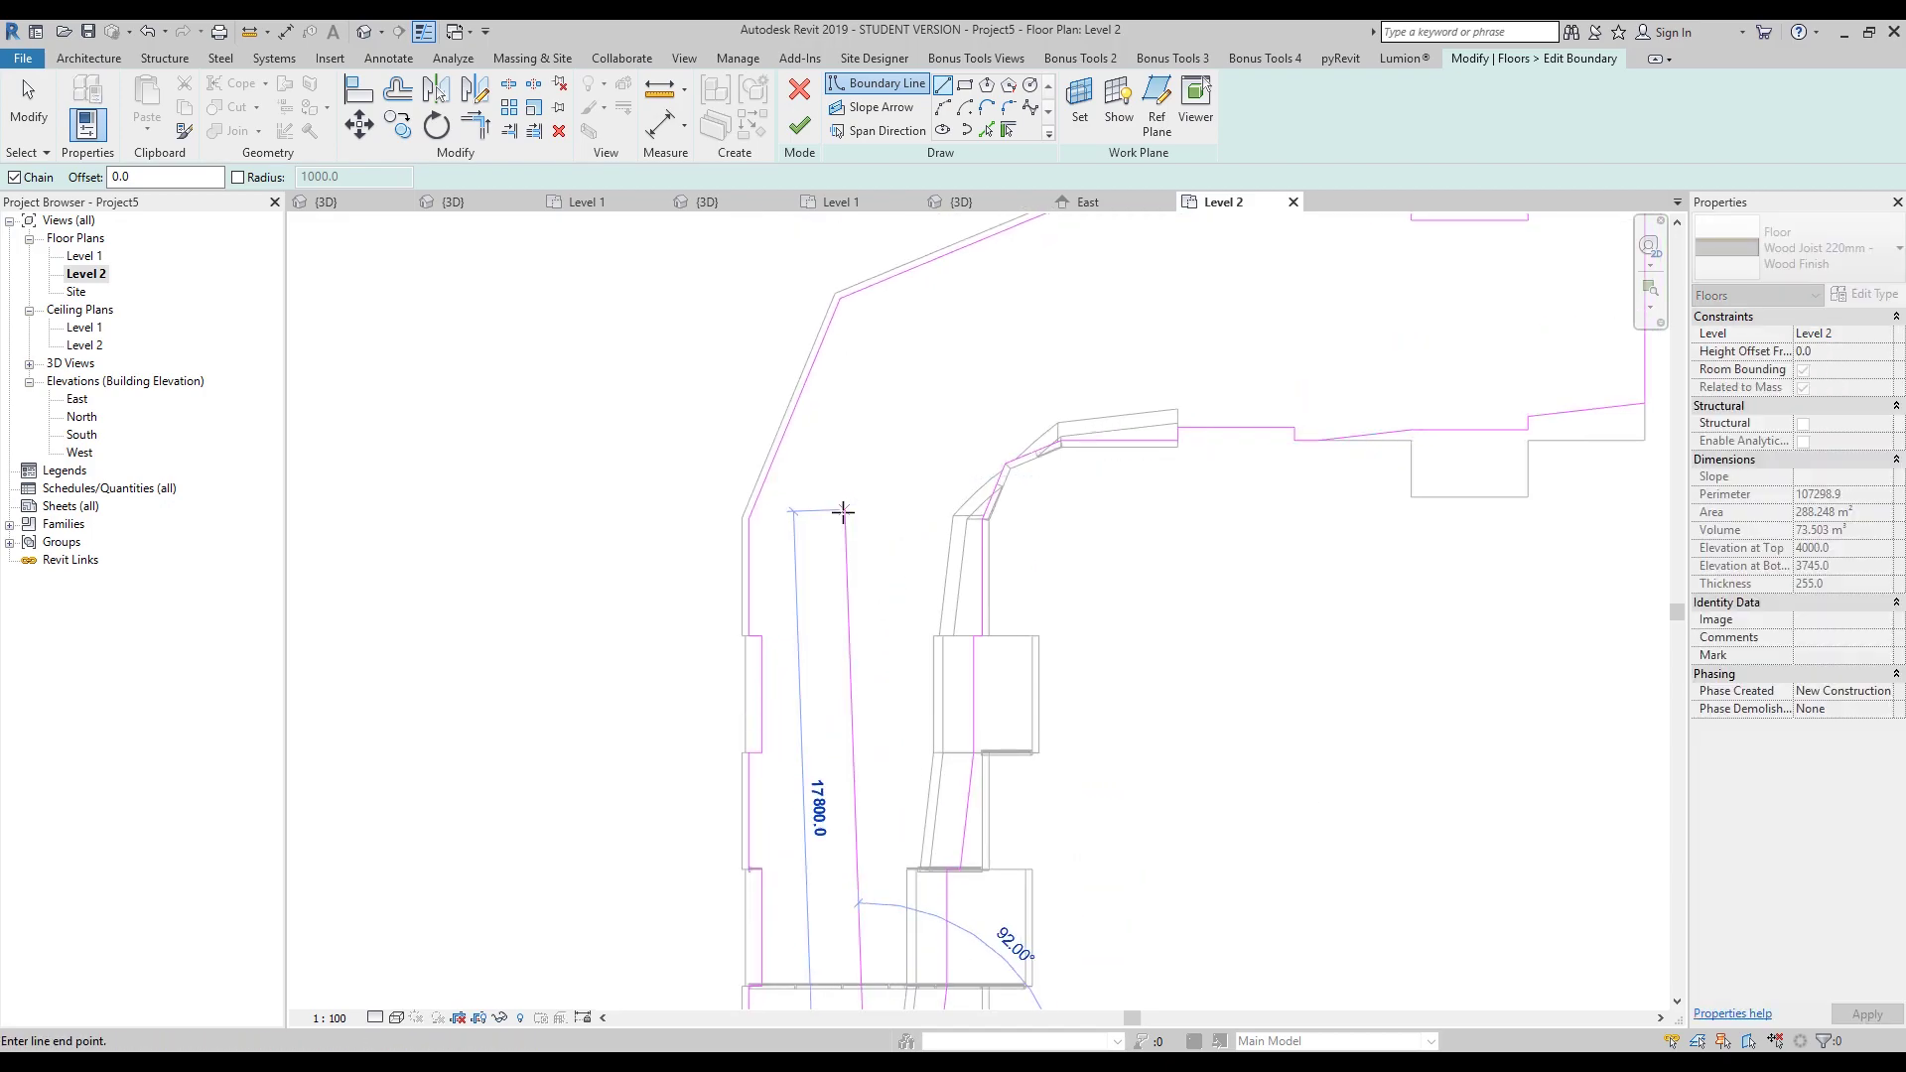
left_click(866, 527)
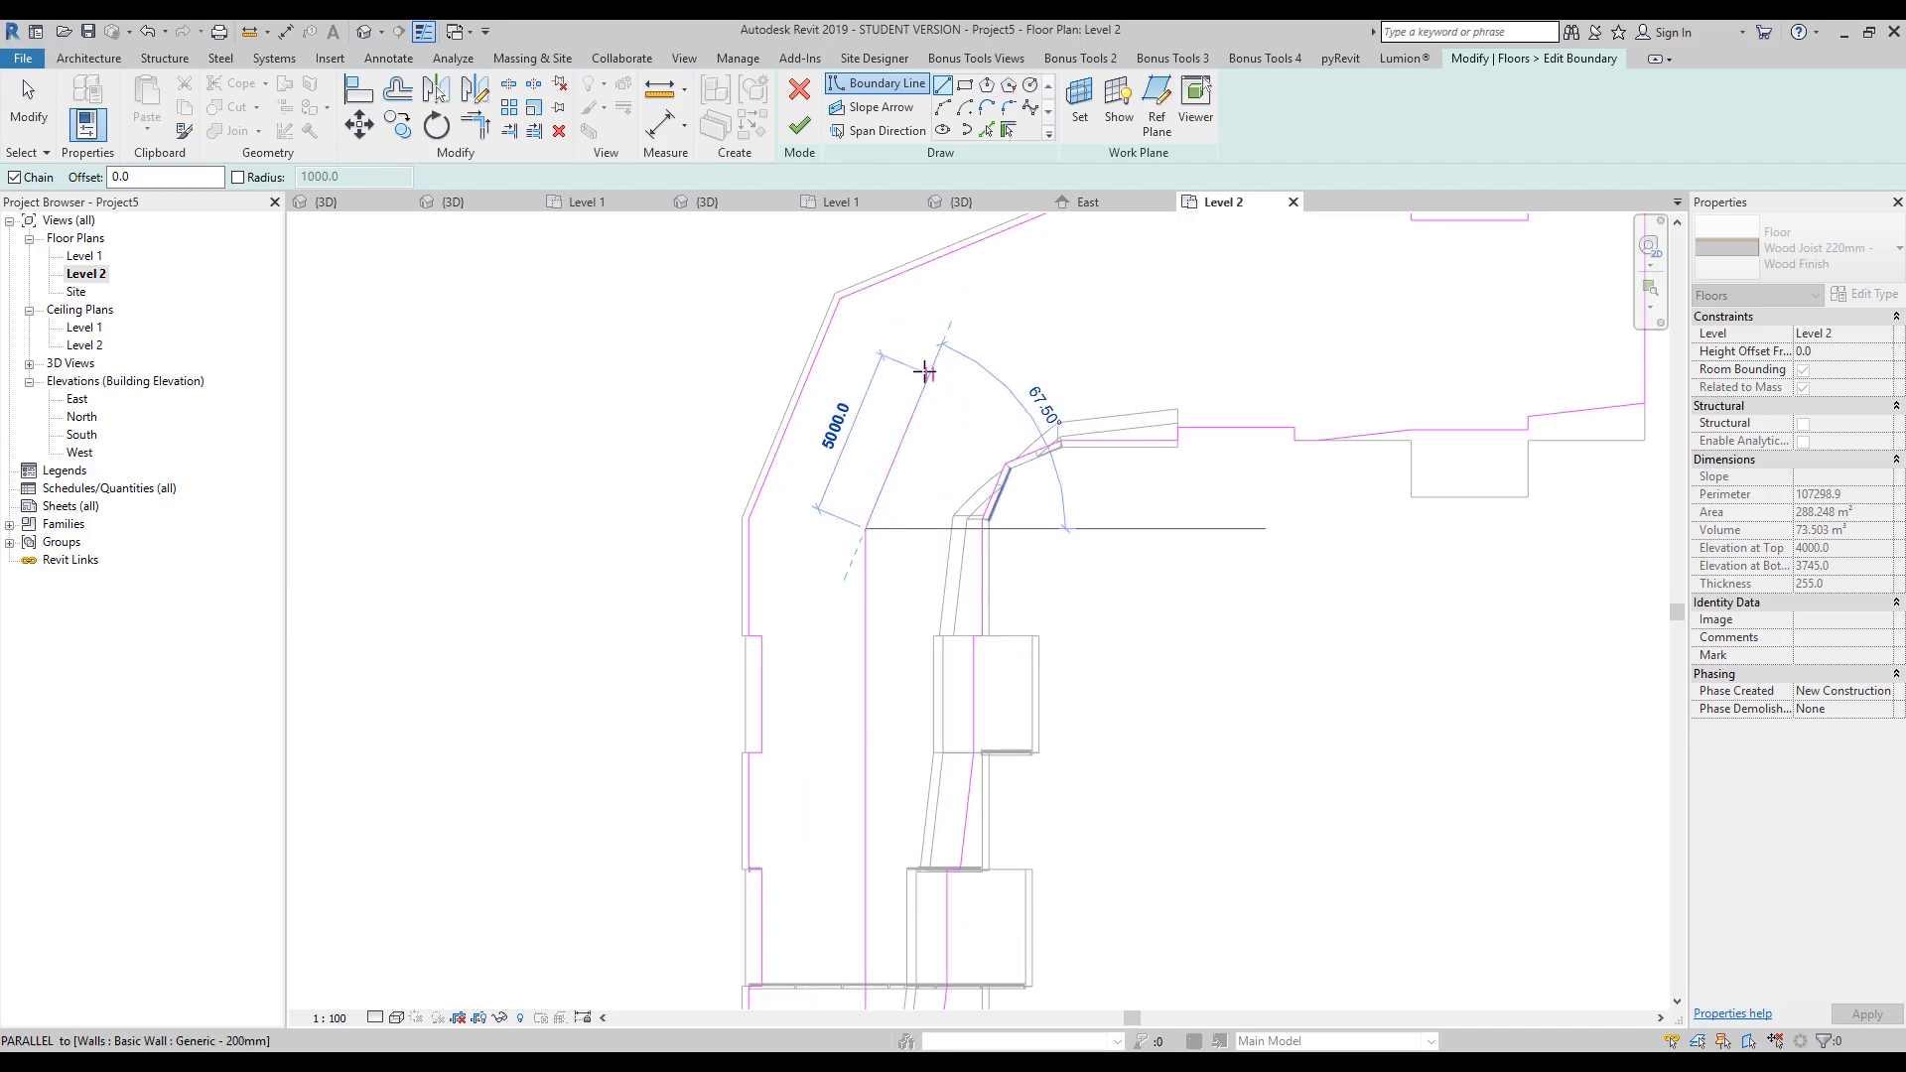
left_click(925, 371)
middle_click_drag(1067, 385, 932, 460)
- End line sketching and delete the trial boundary lines running through the middle of the floor
key("Escape")
key("Escape")
middle_click_drag(777, 681, 844, 451)
left_click_drag(841, 352, 763, 440)
key("Delete")
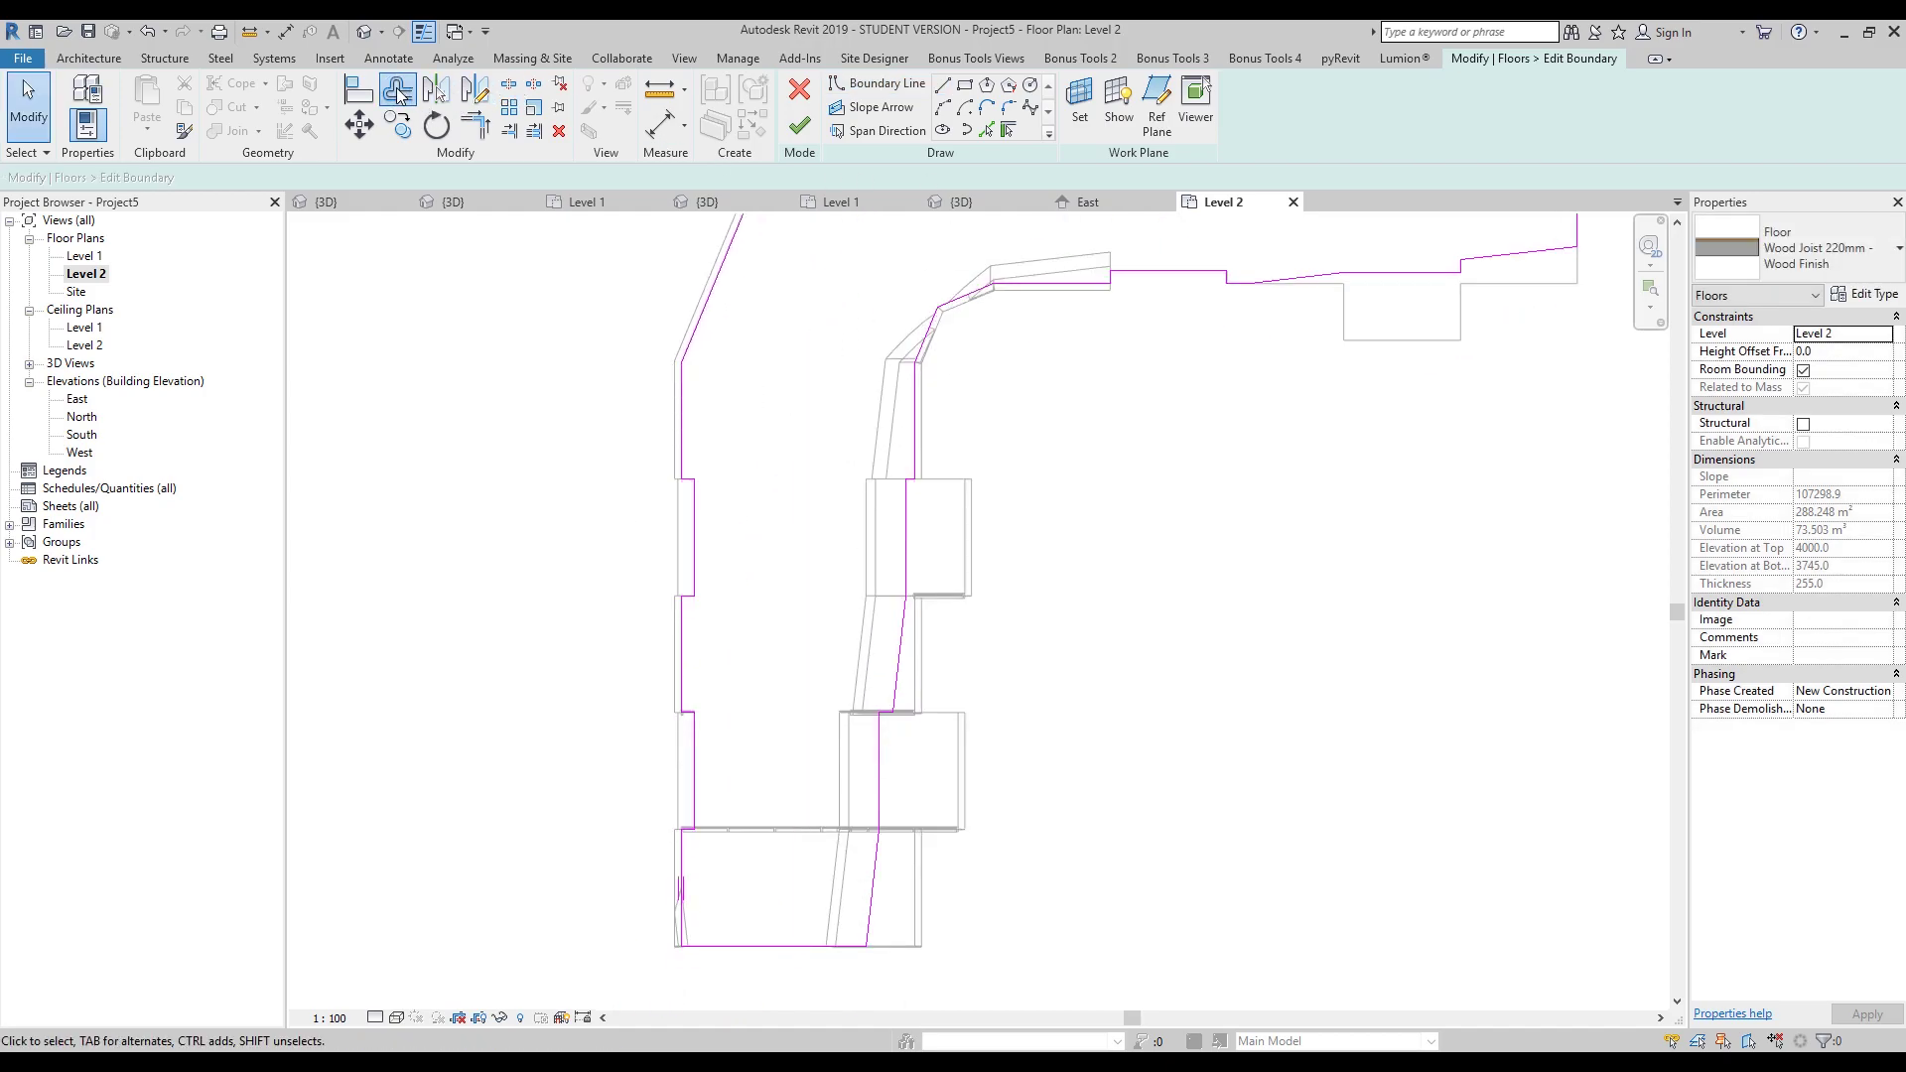
- Start a numerical offset for the Level 2 floor's boundary lines
left_click(398, 92)
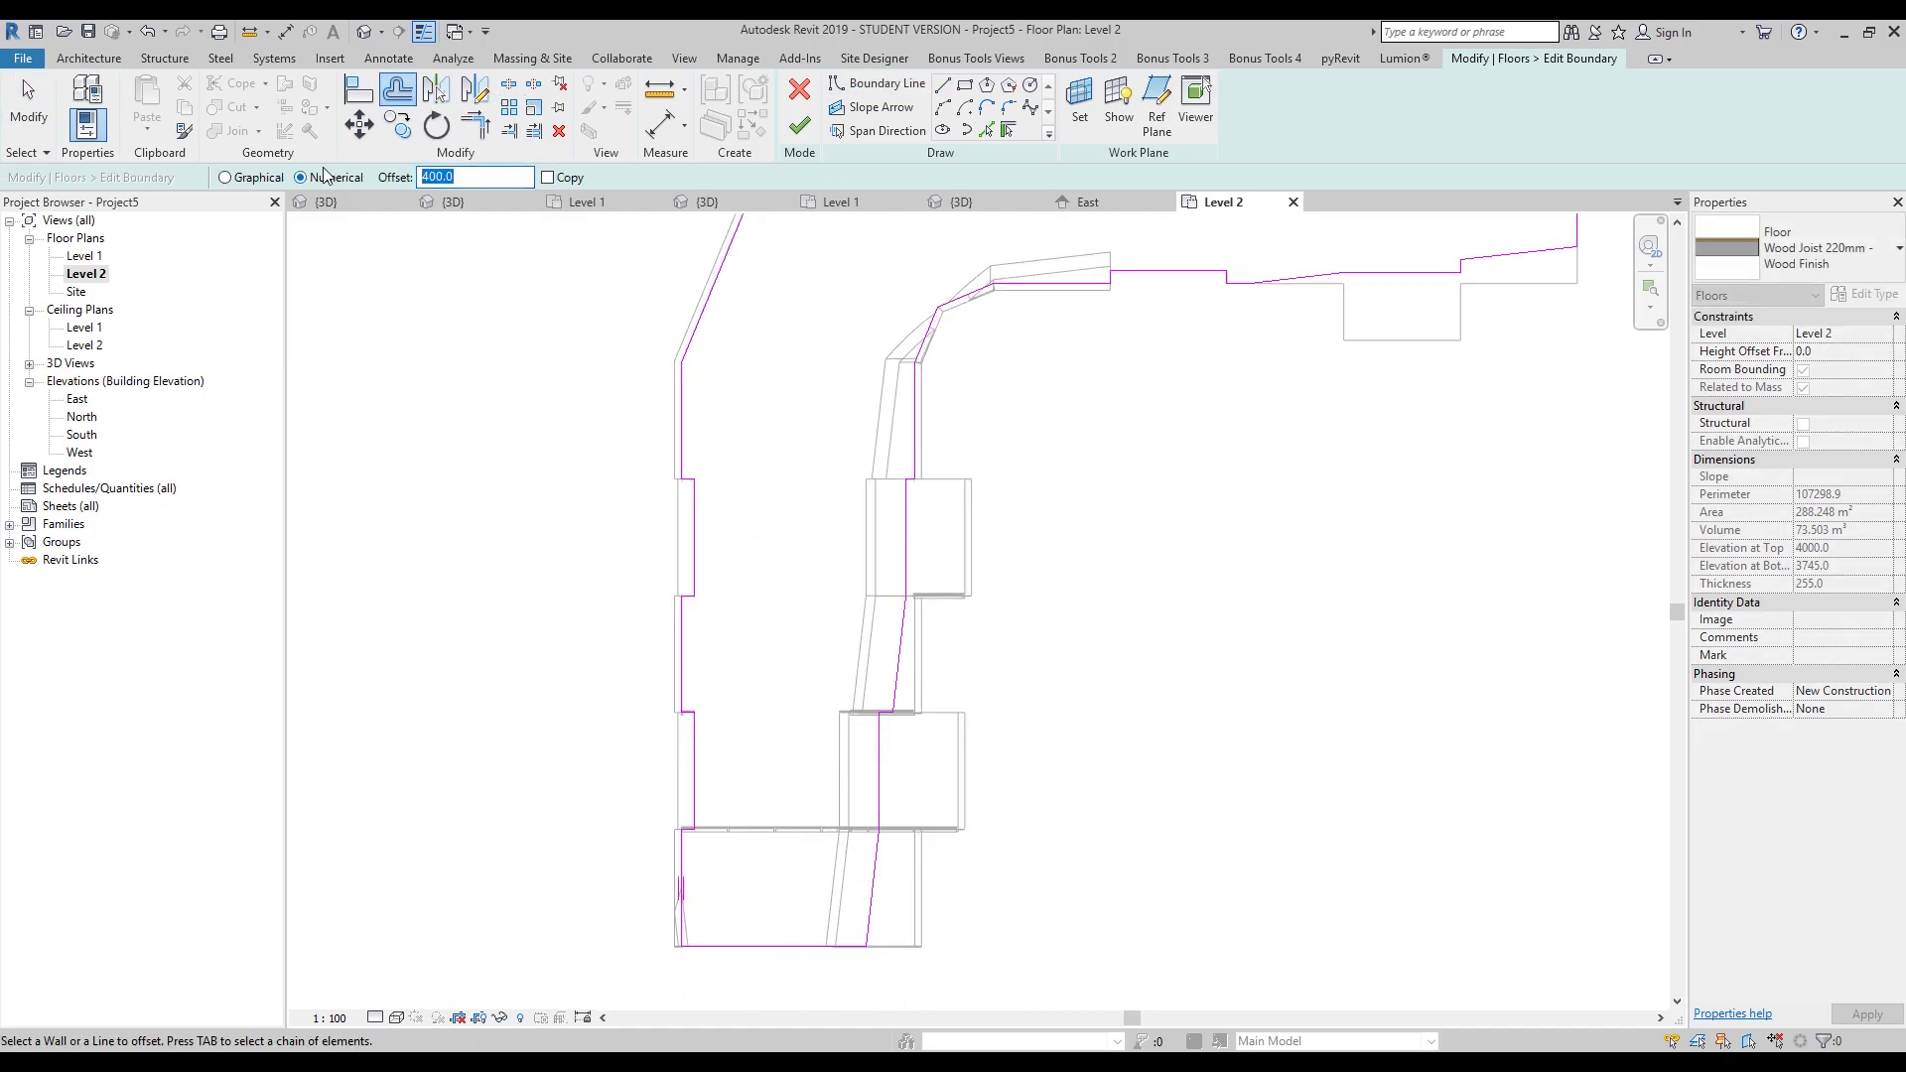
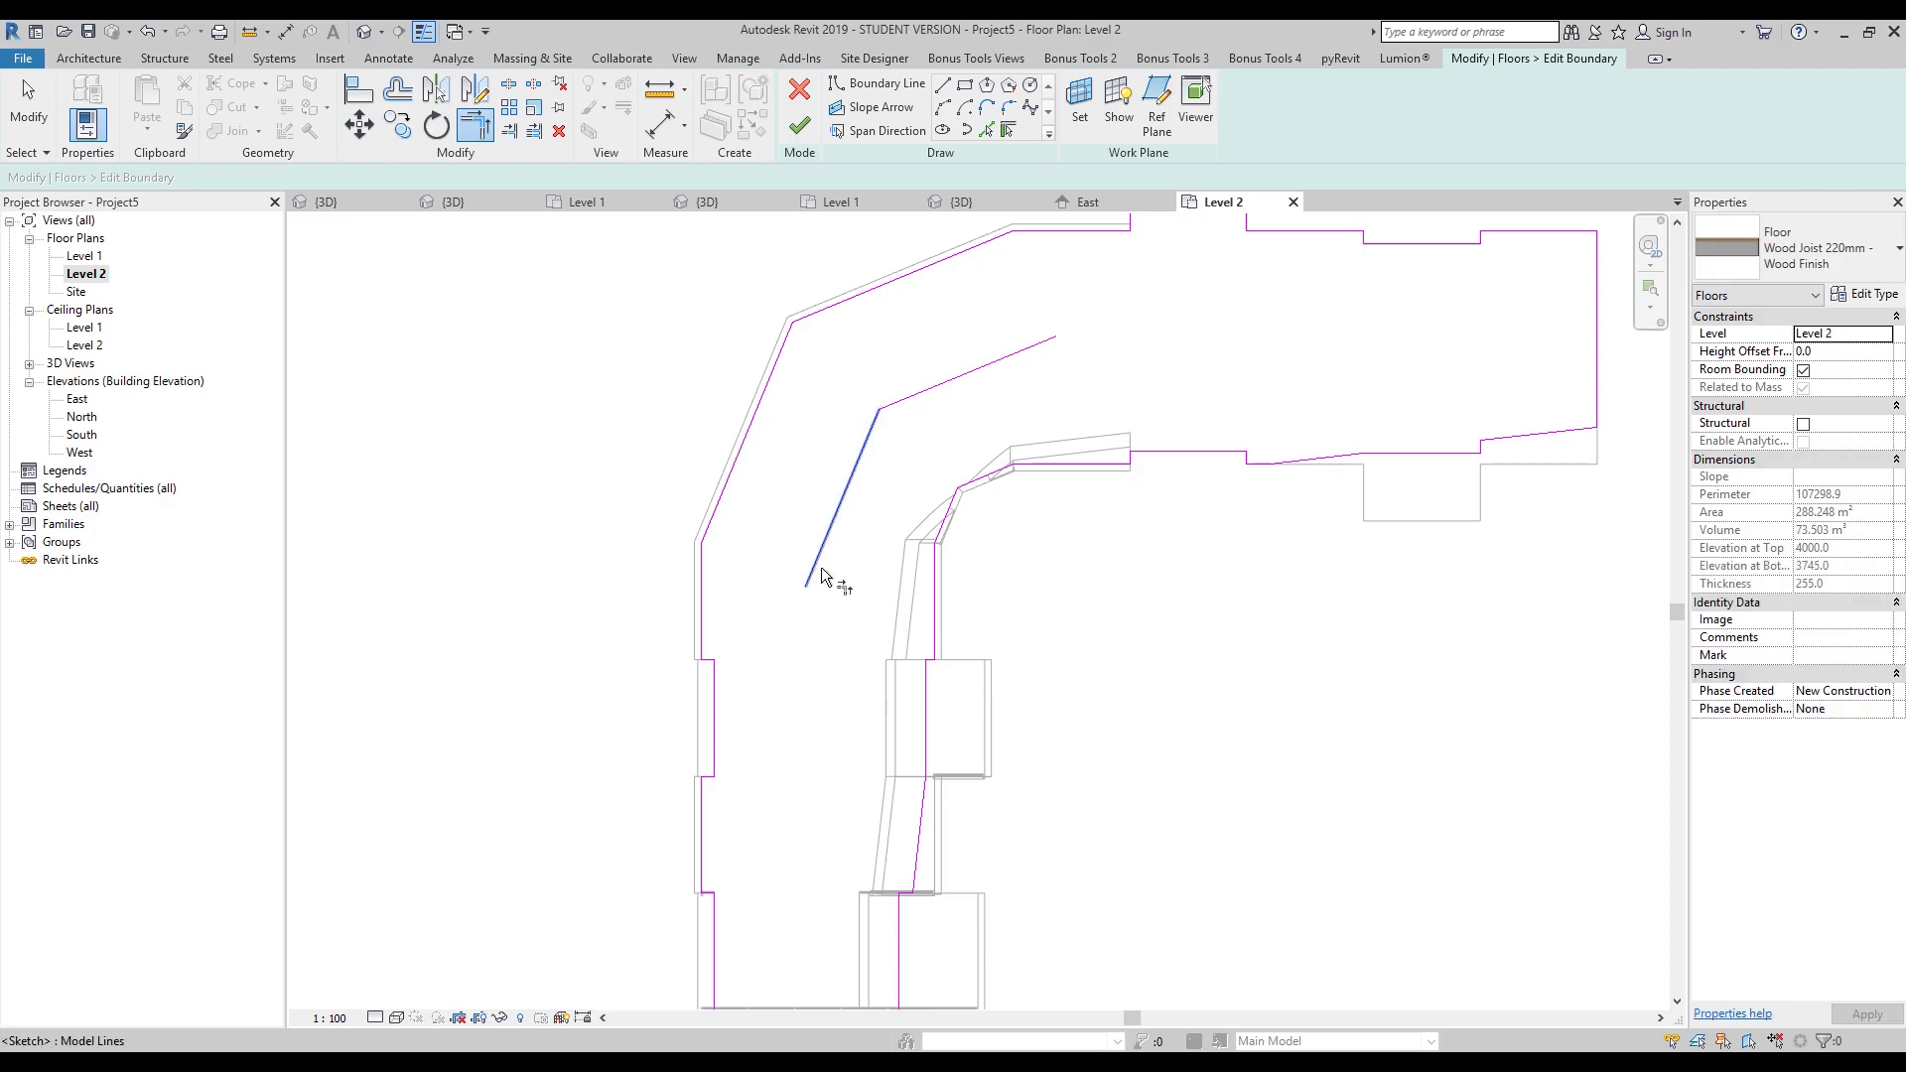
- Join the inner angled line to the straight wing line and space that straight line 2500 mm from the outer wall's recessed edge
middle_click_drag(849, 962, 837, 651)
left_click(748, 744)
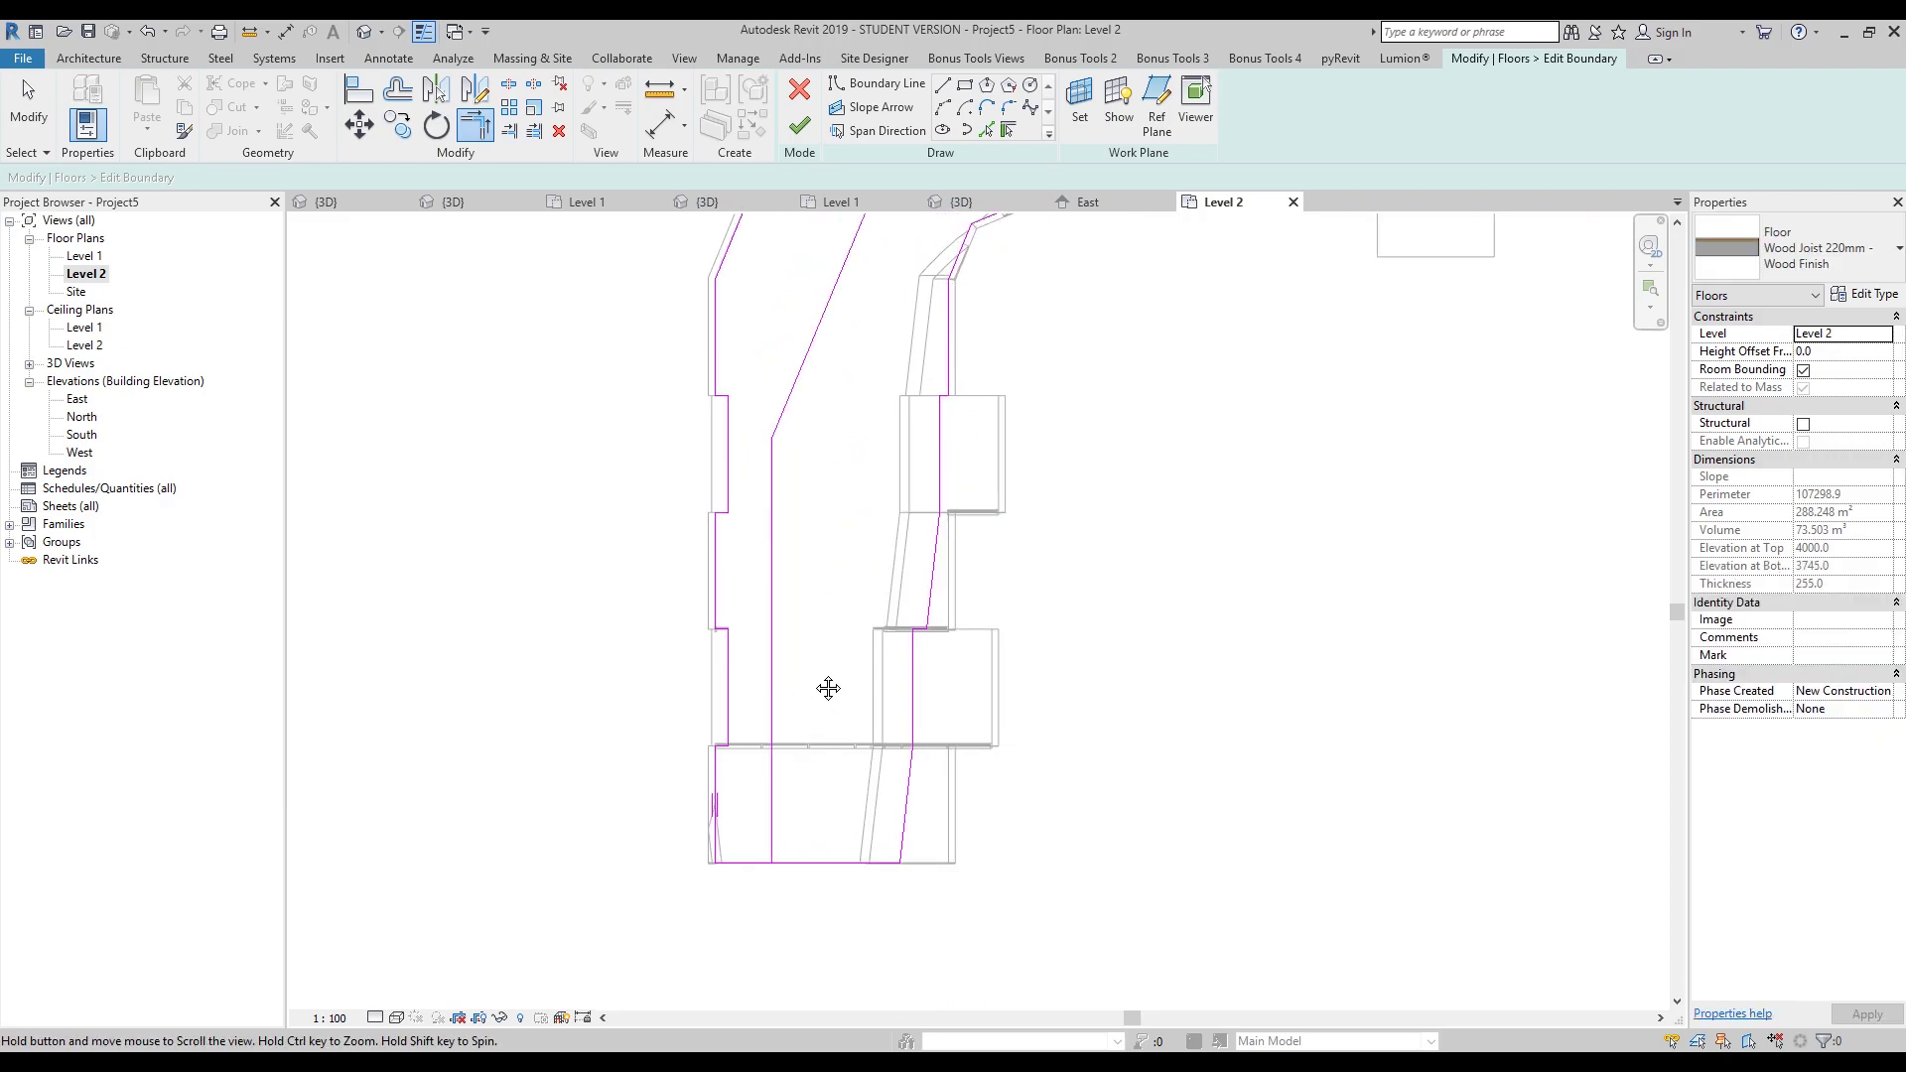
middle_click_drag(747, 747, 777, 801)
key("Escape")
left_click(777, 593)
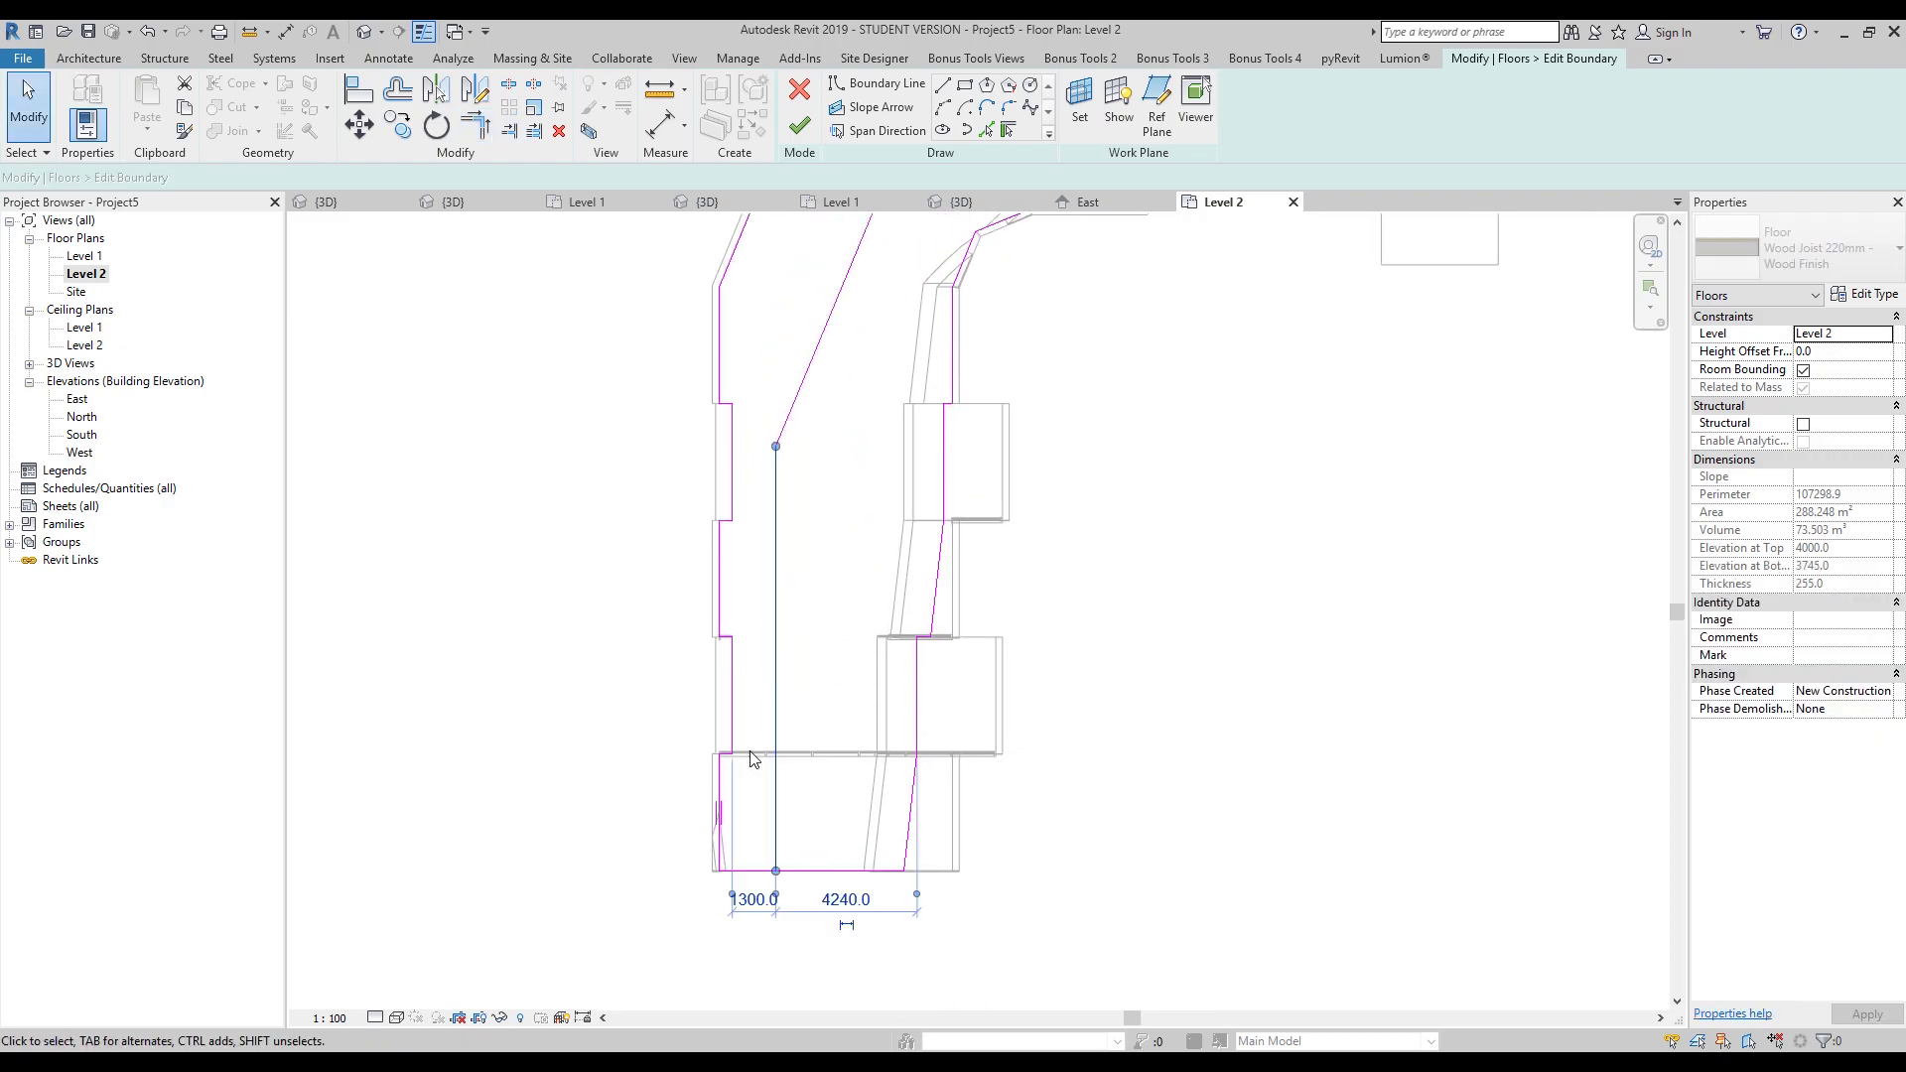
left_click(753, 899)
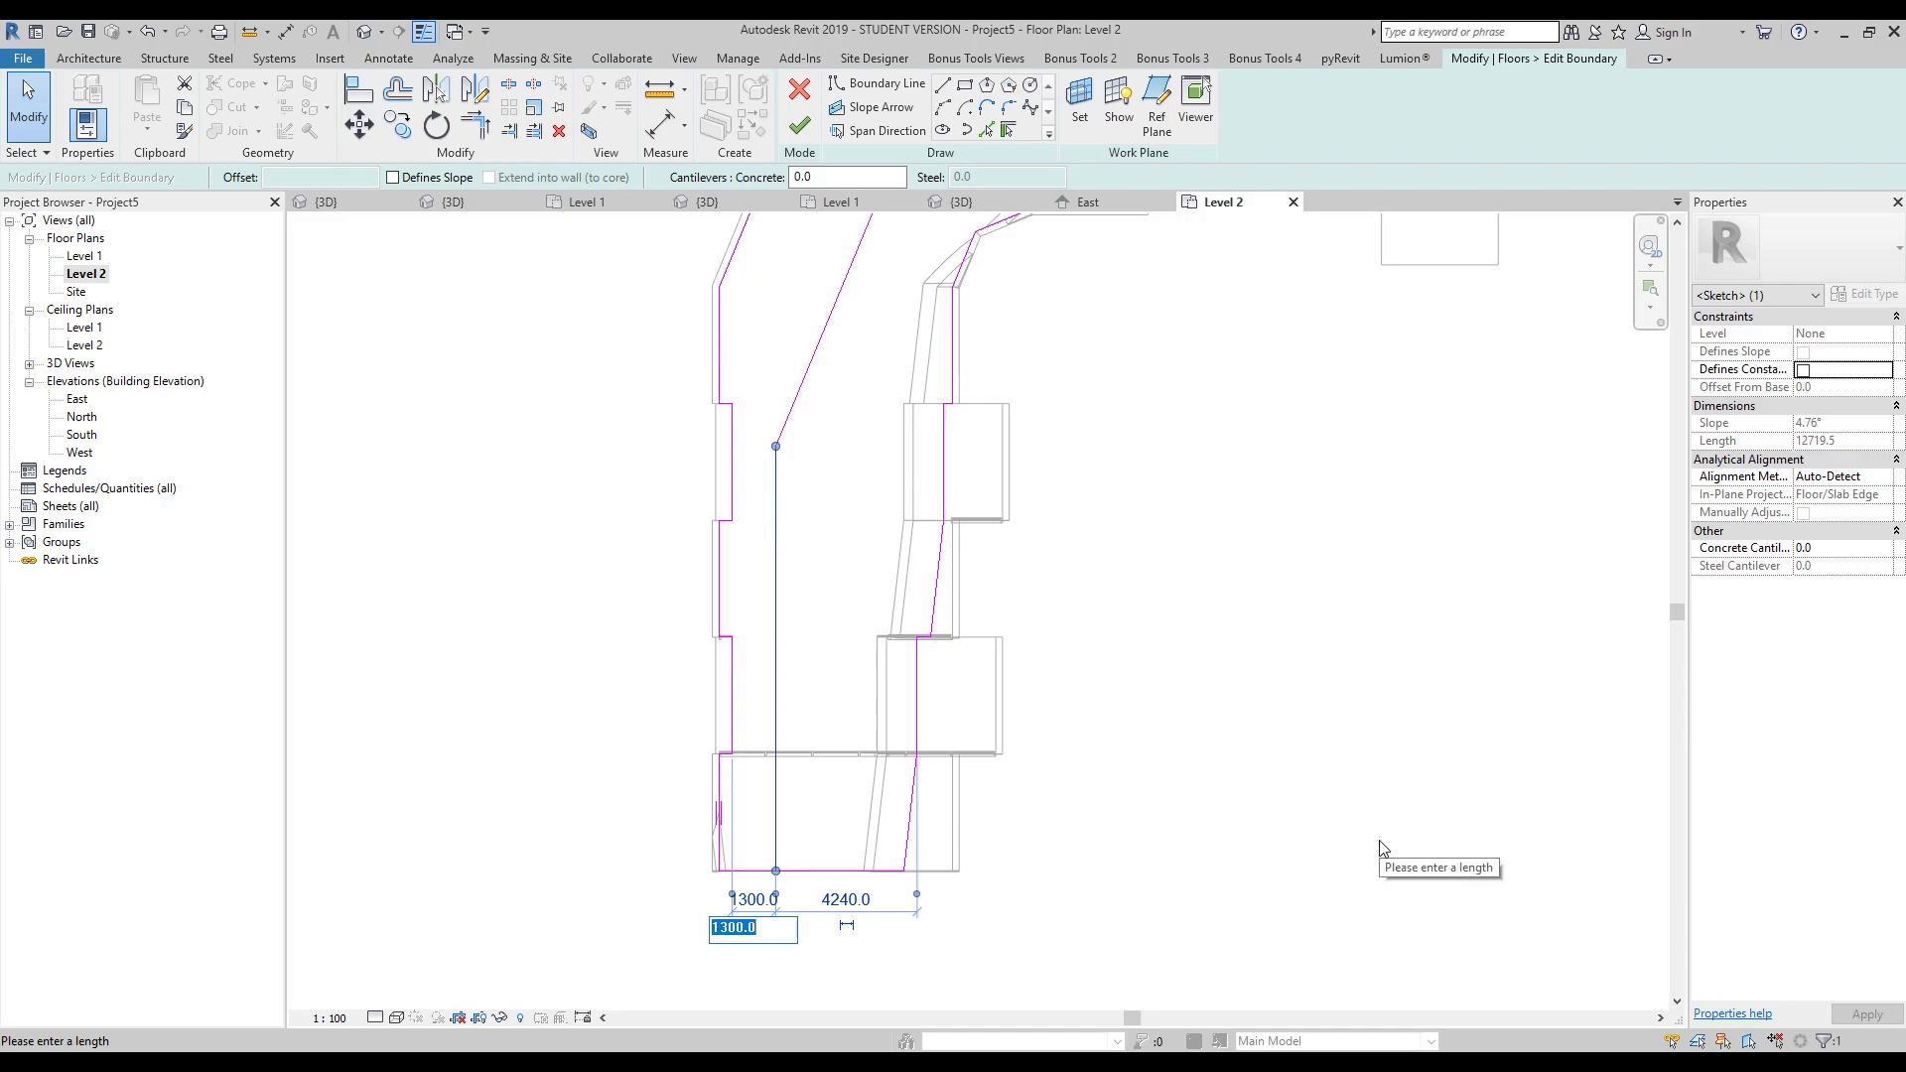
type("2500")
key("Return")
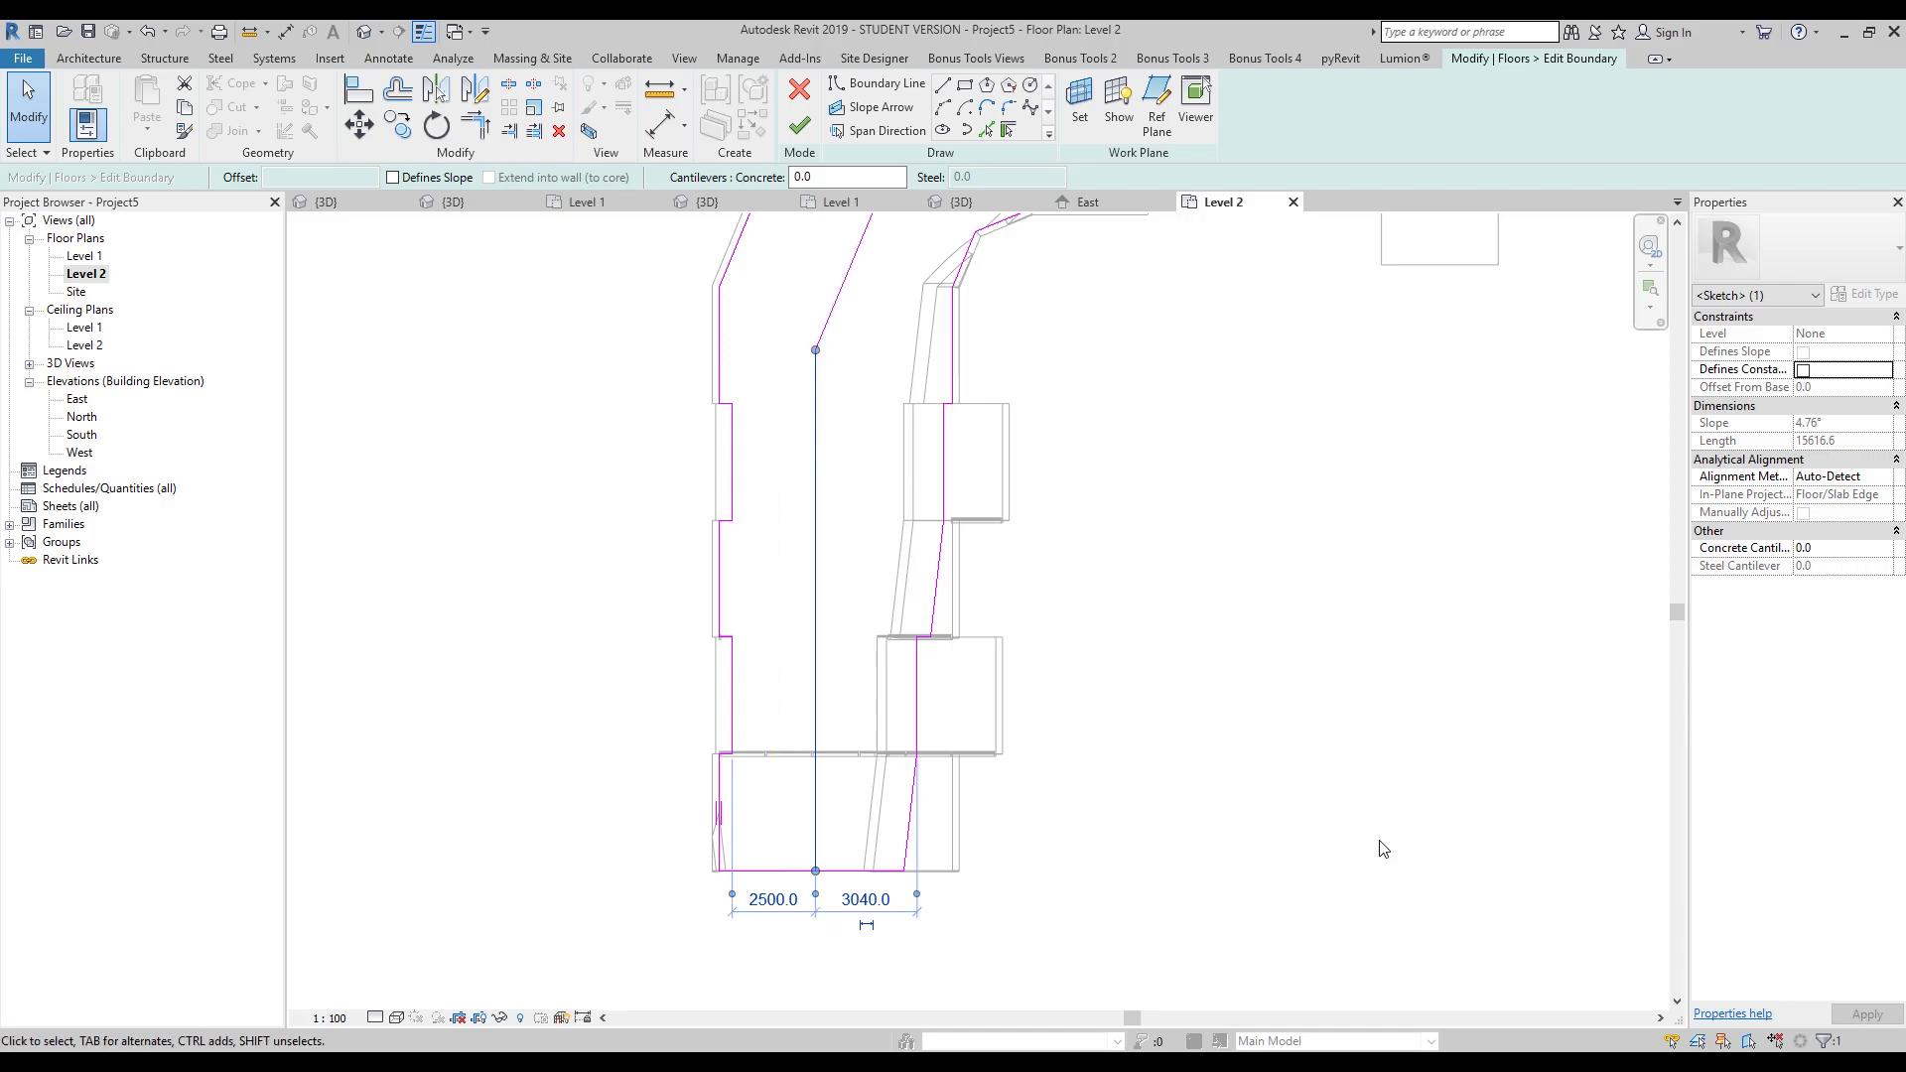
left_click(1476, 837)
middle_click_drag(1225, 838, 1162, 940)
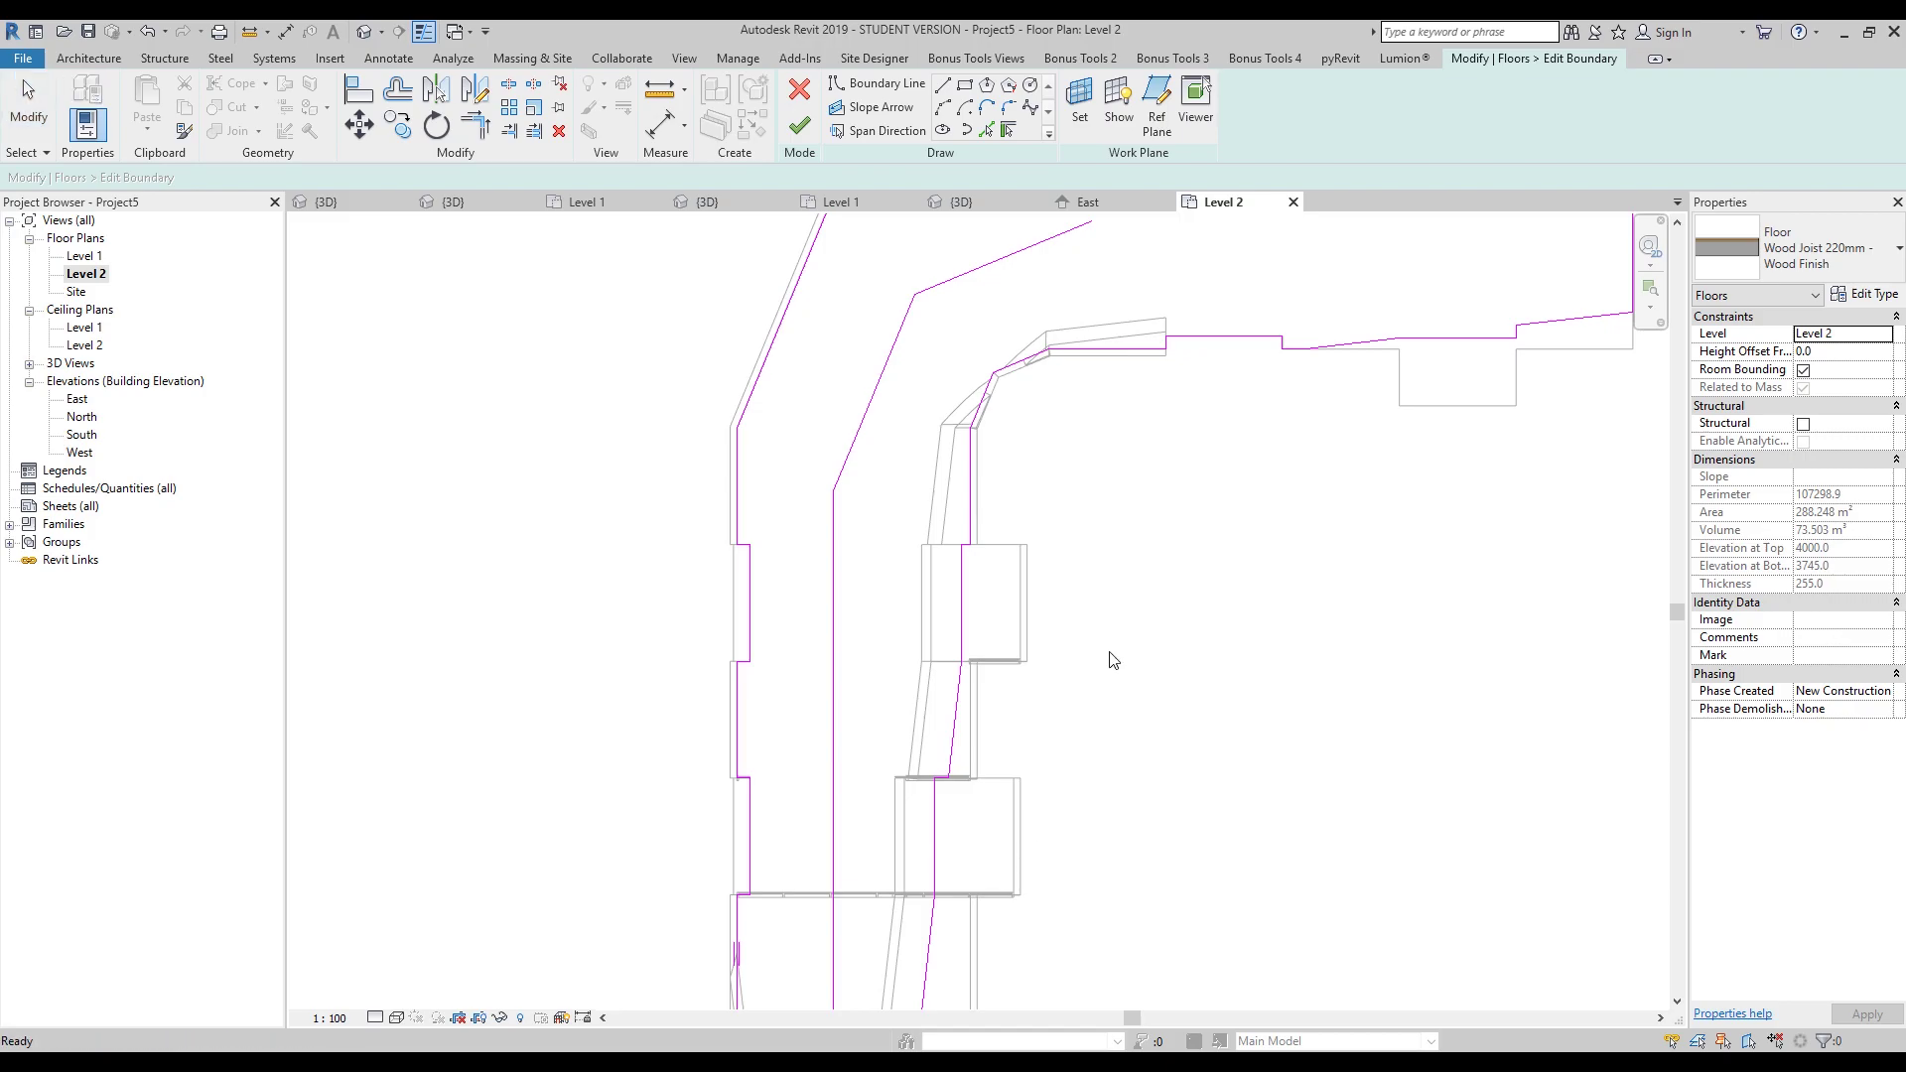
mouse_move(1111, 659)
middle_mouse_down()
mouse_move(1152, 644)
mouse_move(1178, 558)
middle_mouse_up()
key("t")
key("r")
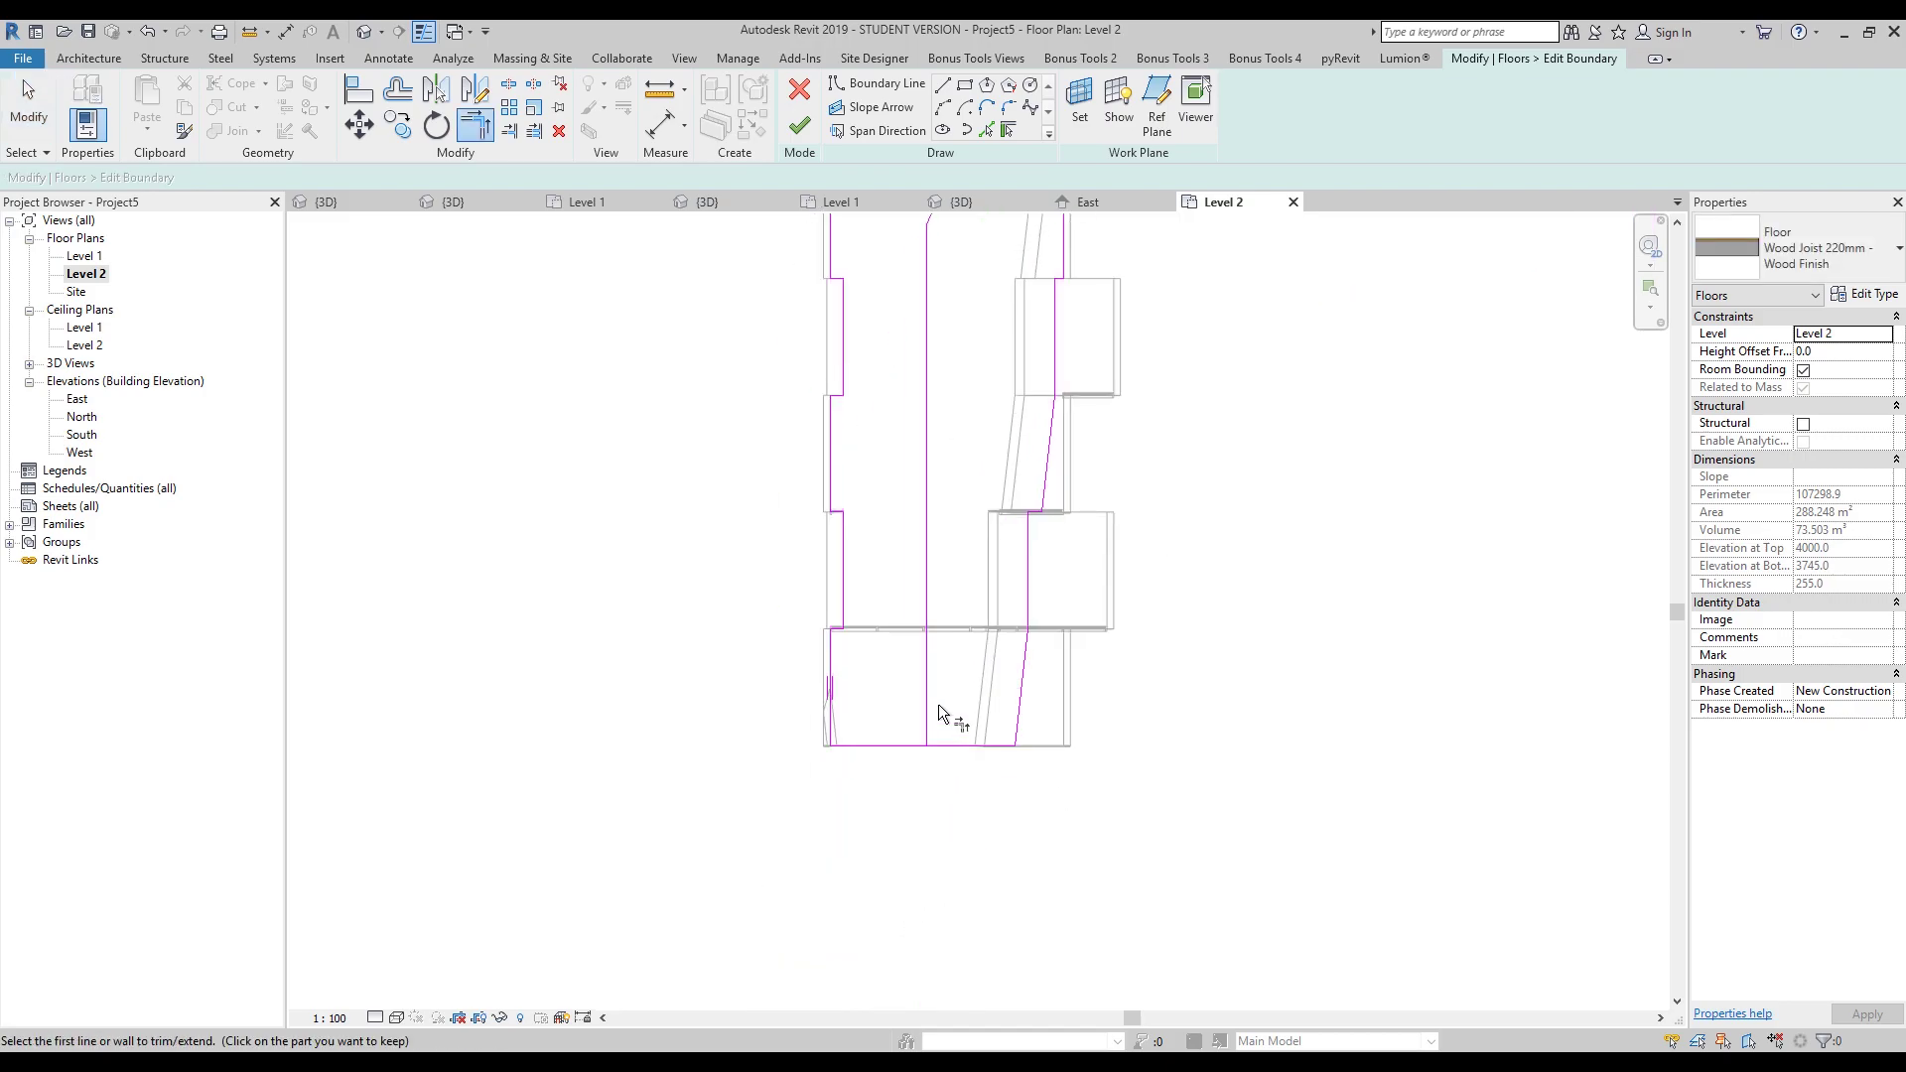
left_click(932, 701)
key("Escape")
key("Escape")
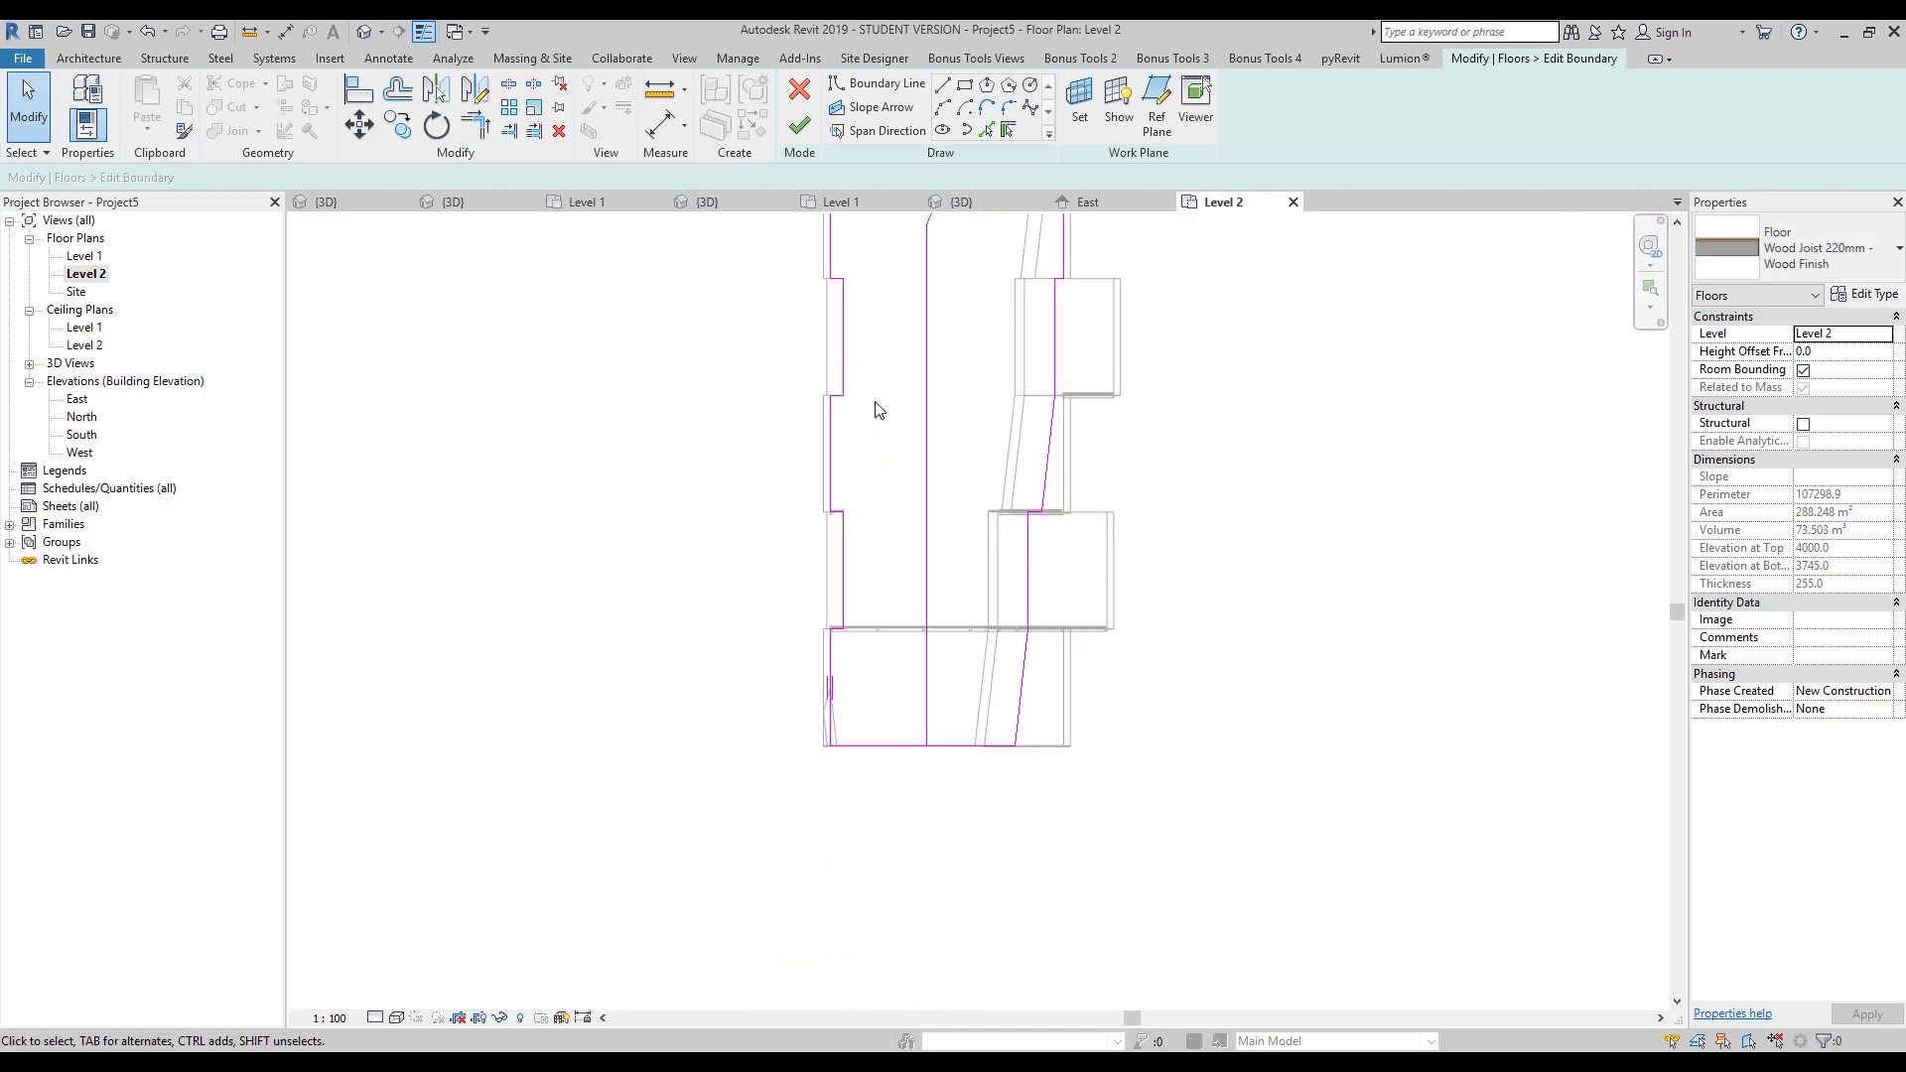
- Trim the short jog at the first outer recess of the wing to meet the inner straight line
middle_click_drag(856, 380, 852, 606)
scroll(850, 598, "up", 2)
key("t")
key("r")
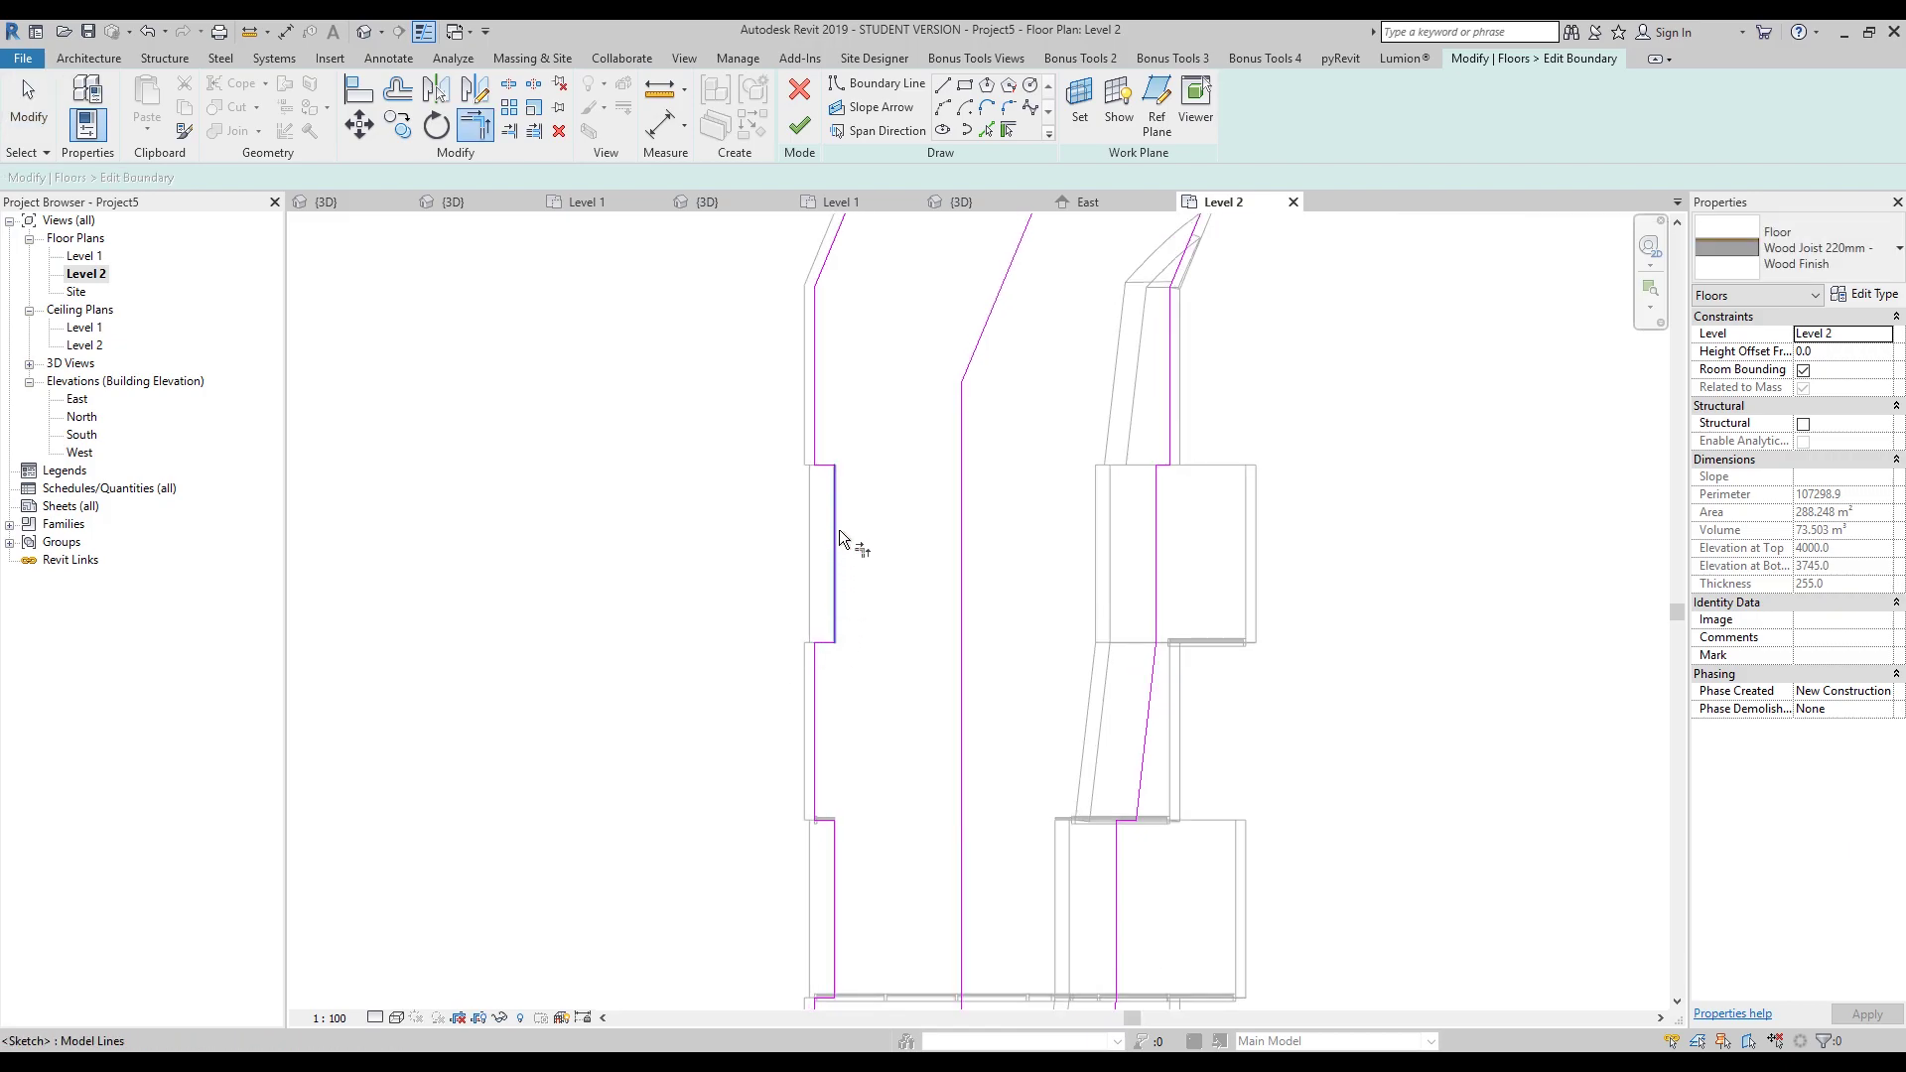
left_click(832, 467)
left_click(961, 459)
key("Escape")
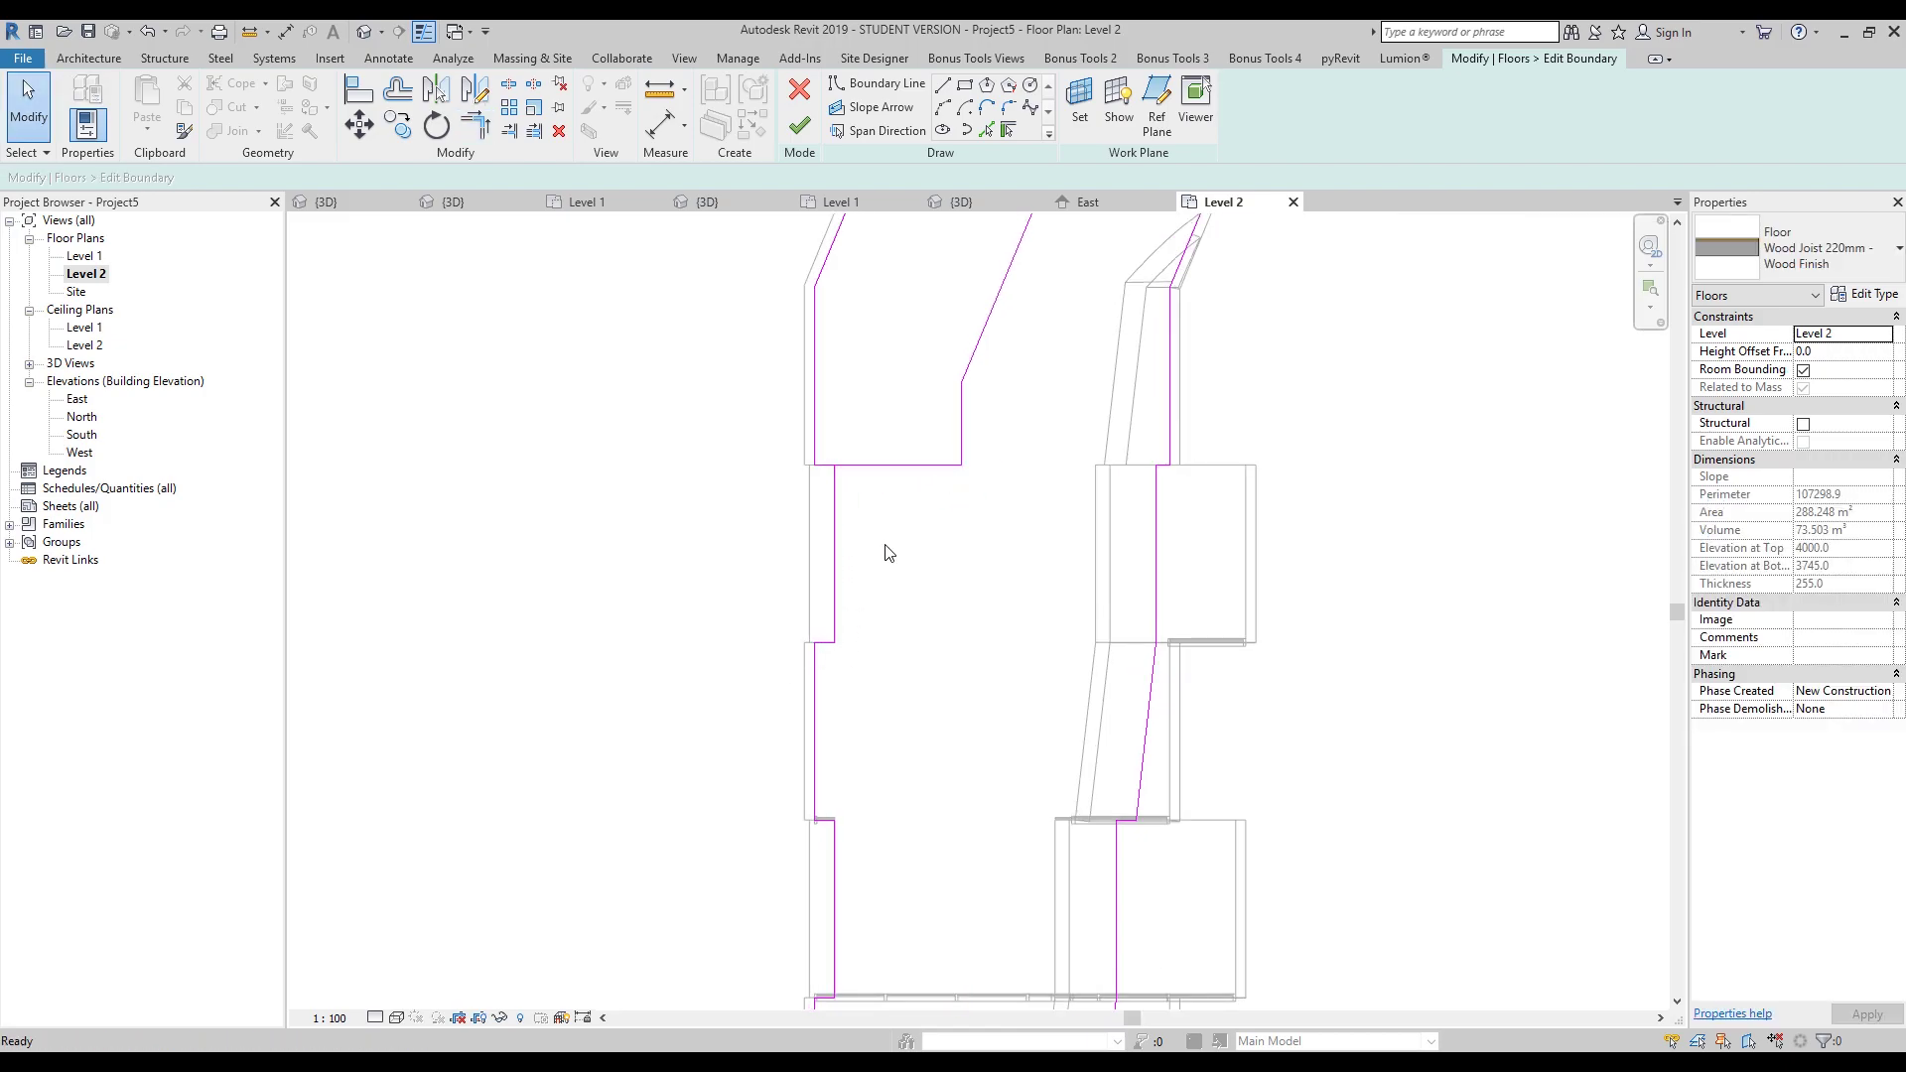
- Delete the leftover floor boundary lines around the front part of the wing, beyond the new closing edge
left_click_drag(896, 596, 721, 1041)
key("Delete")
scroll(865, 745, "down", 2)
middle_click_drag(963, 834, 895, 745)
left_click_drag(915, 740, 701, 996)
key("Delete")
left_click_drag(1116, 539, 884, 939)
key("Delete")
middle_click_drag(1177, 516, 963, 847)
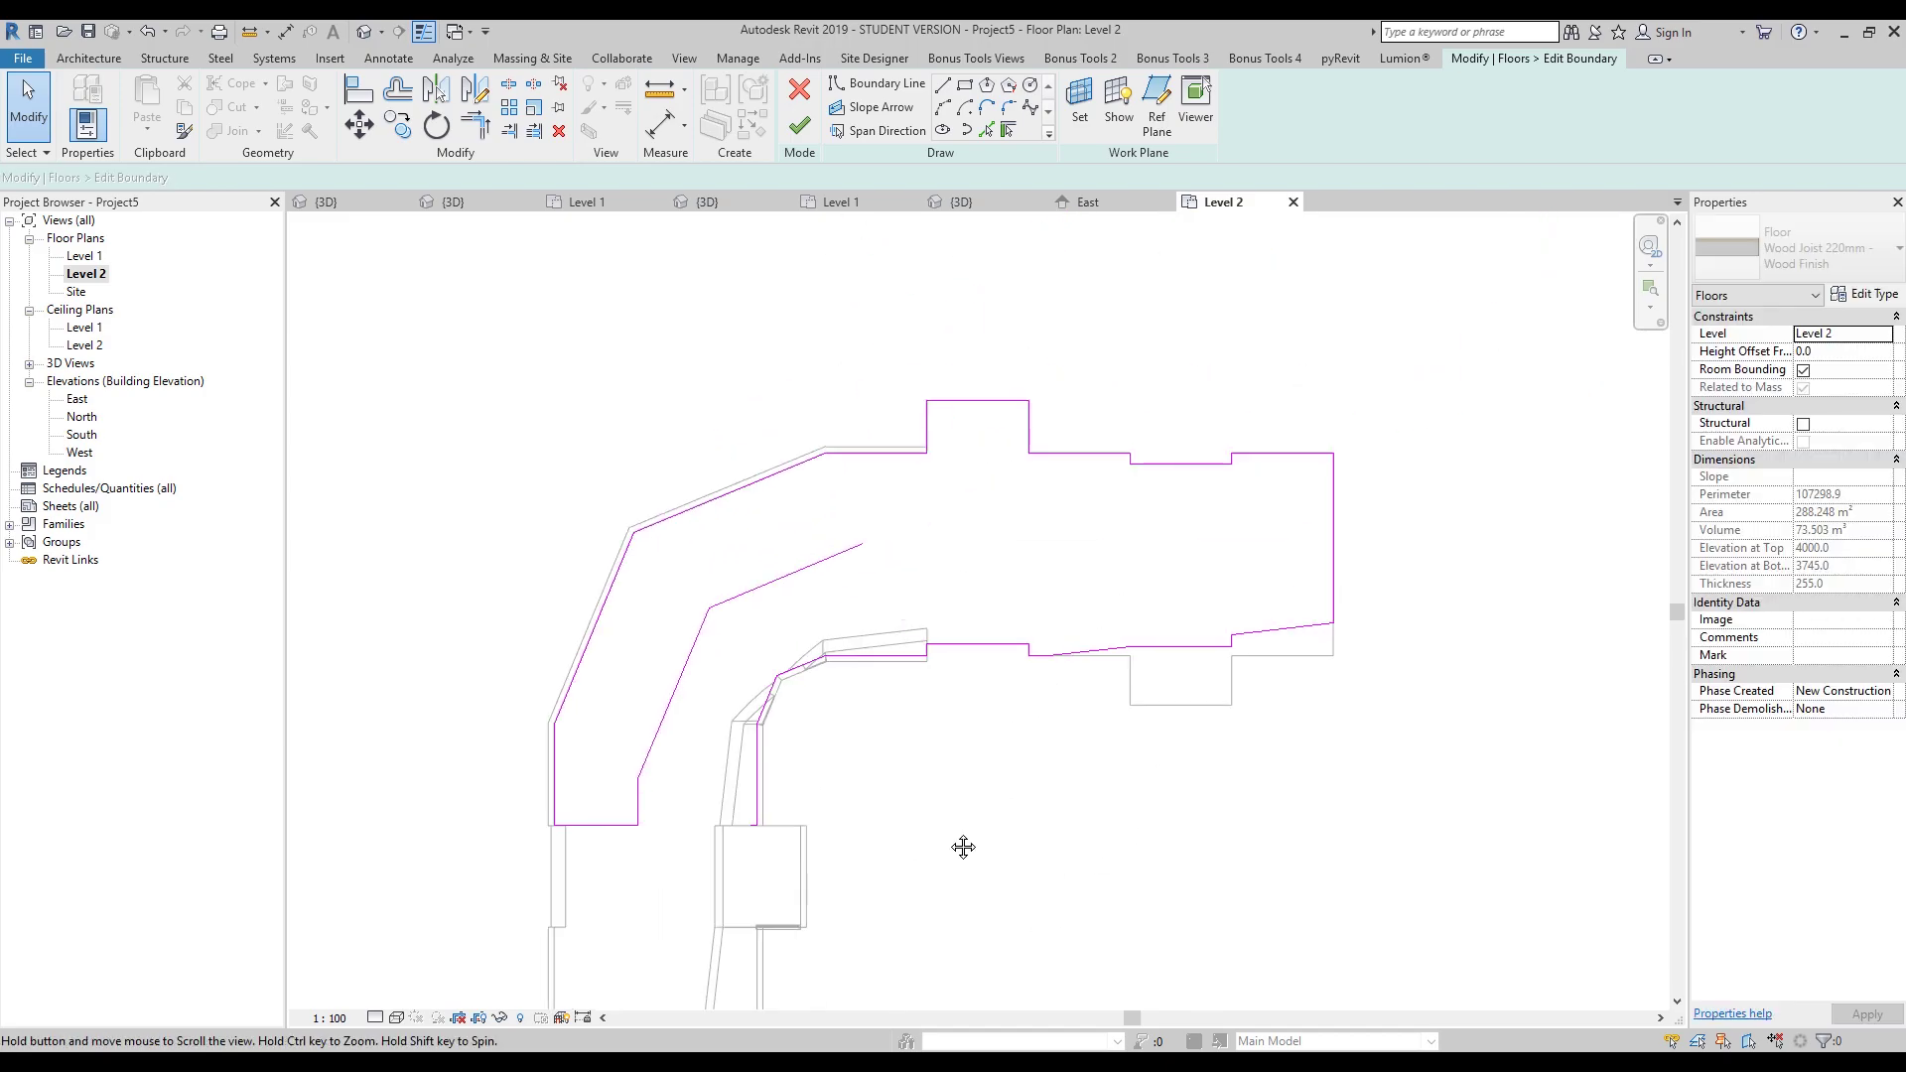
scroll(810, 655, "up", 2)
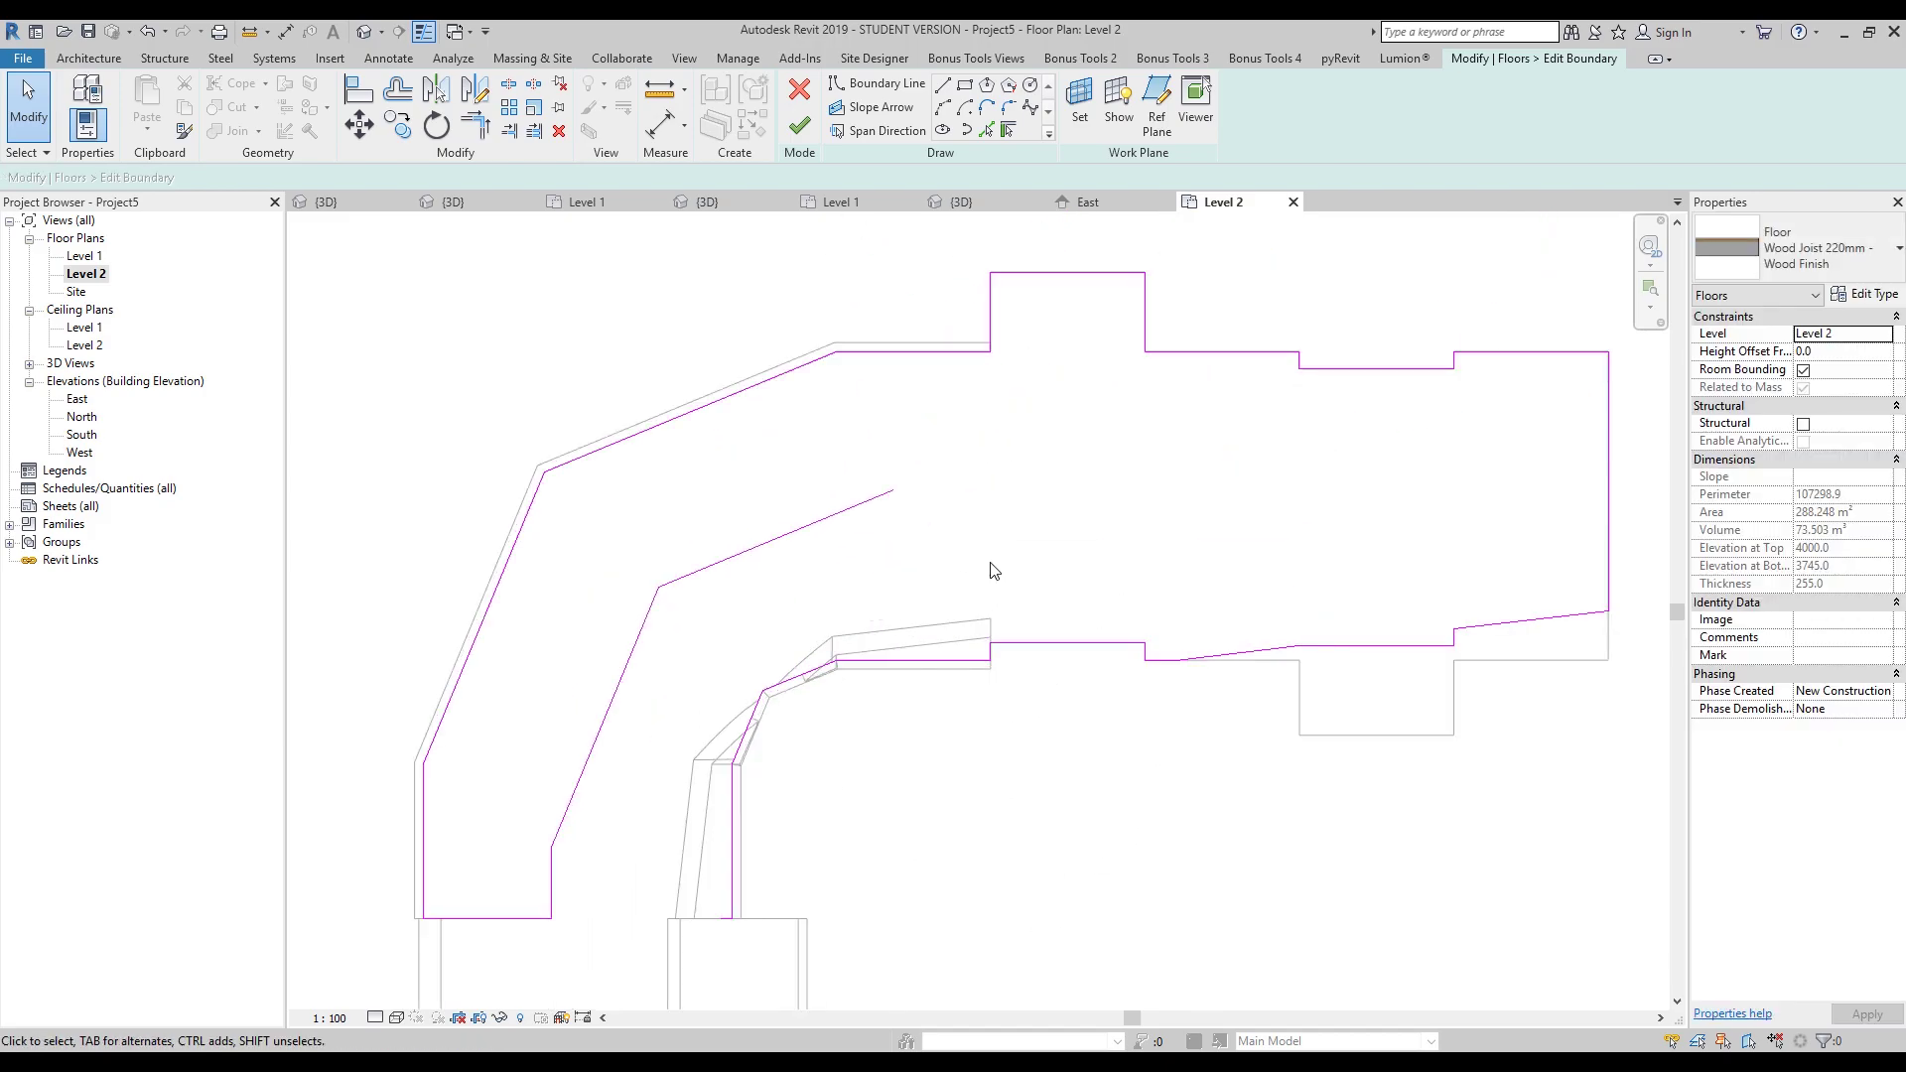
key("t")
key("r")
left_click(873, 500)
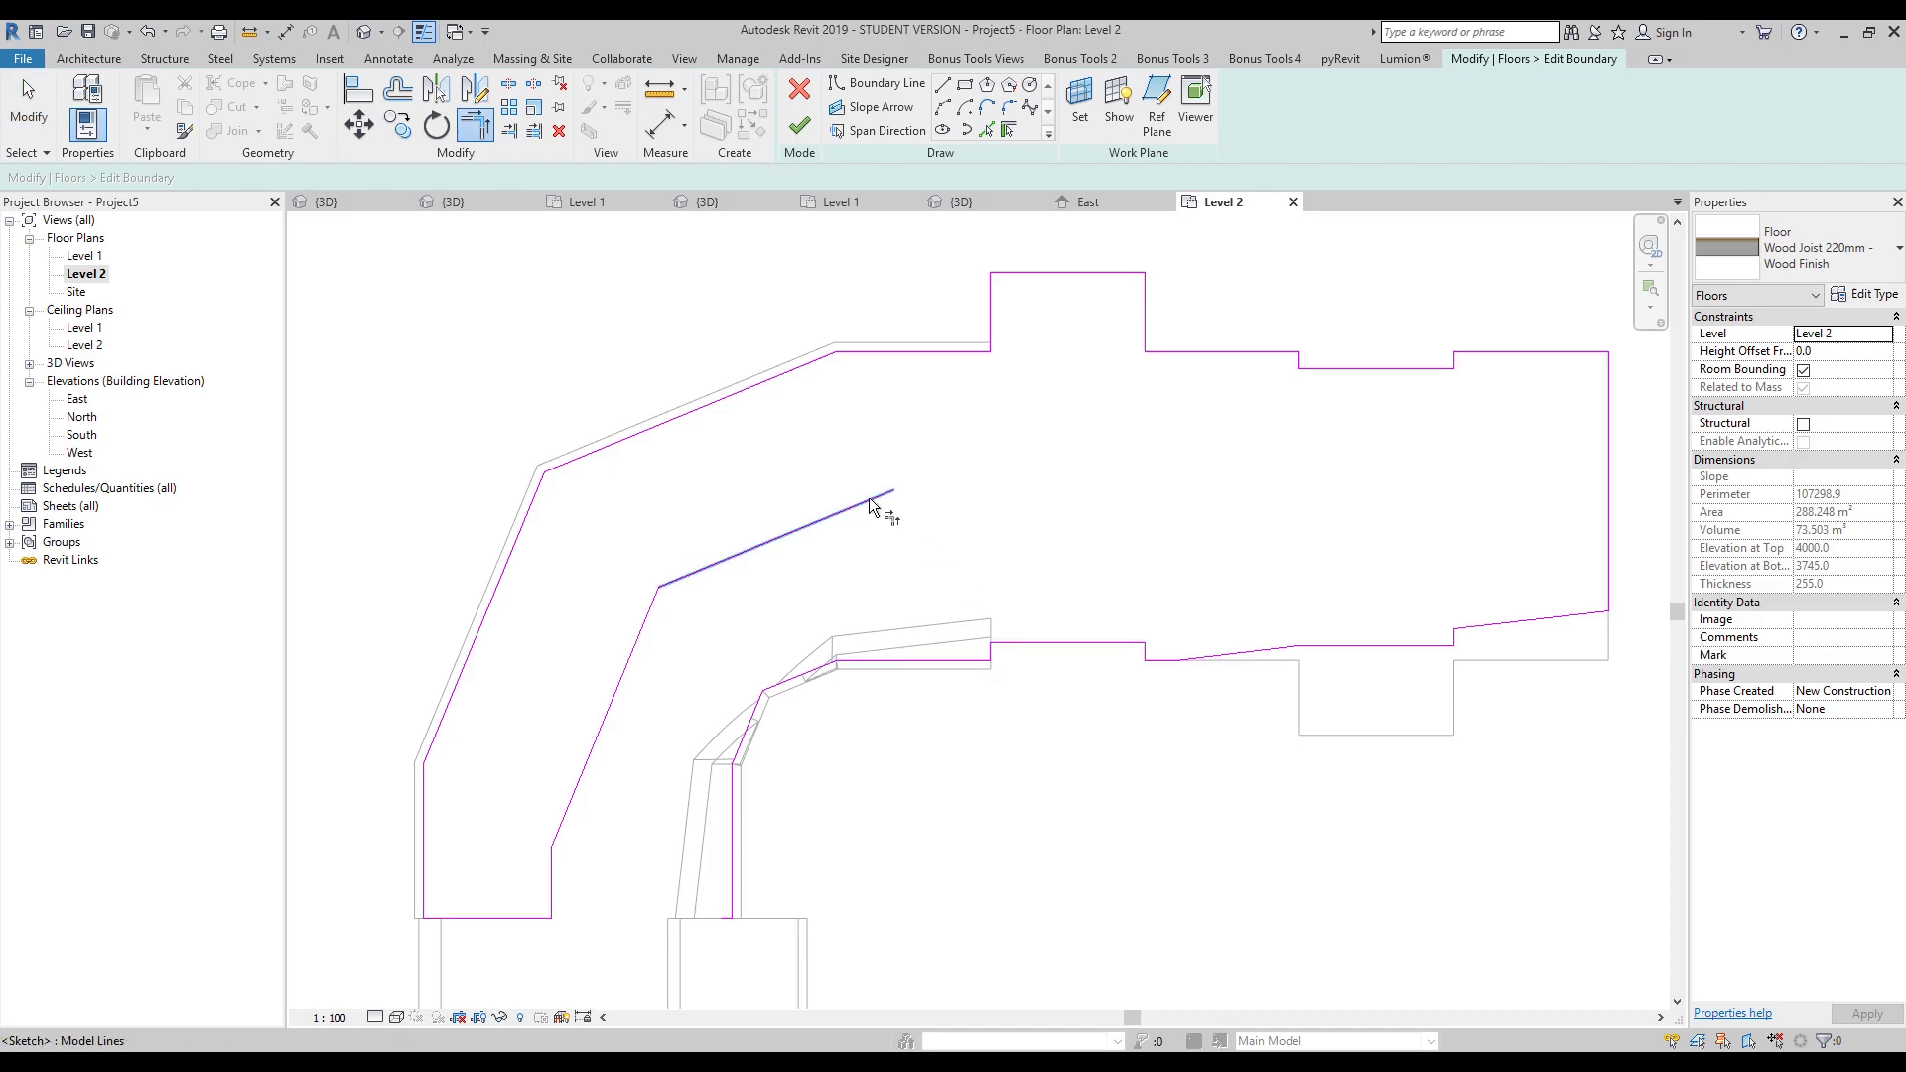
key("Escape")
key("Escape")
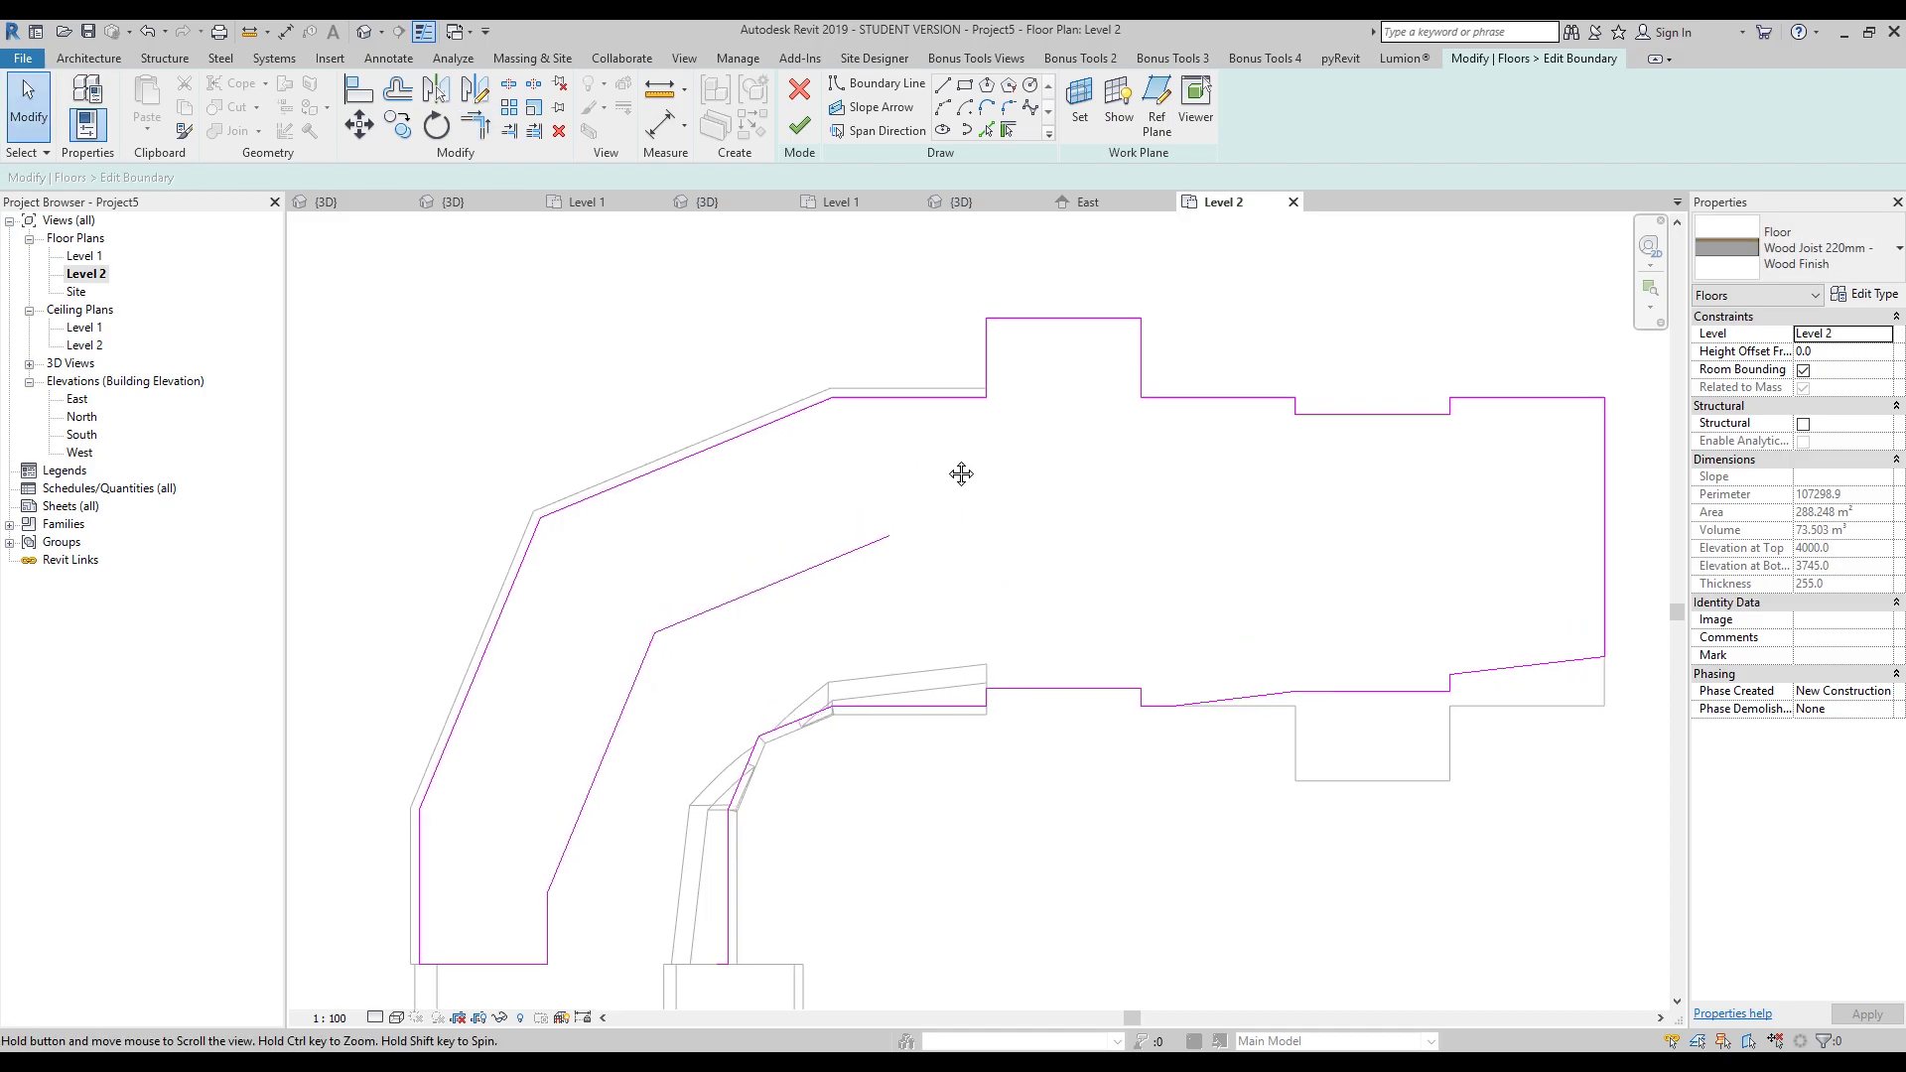
- Offset the straight outer edge beside the curve inward twice by 1700 mm and delete the intermediate line
middle_click_drag(964, 428, 961, 472)
left_click(397, 90)
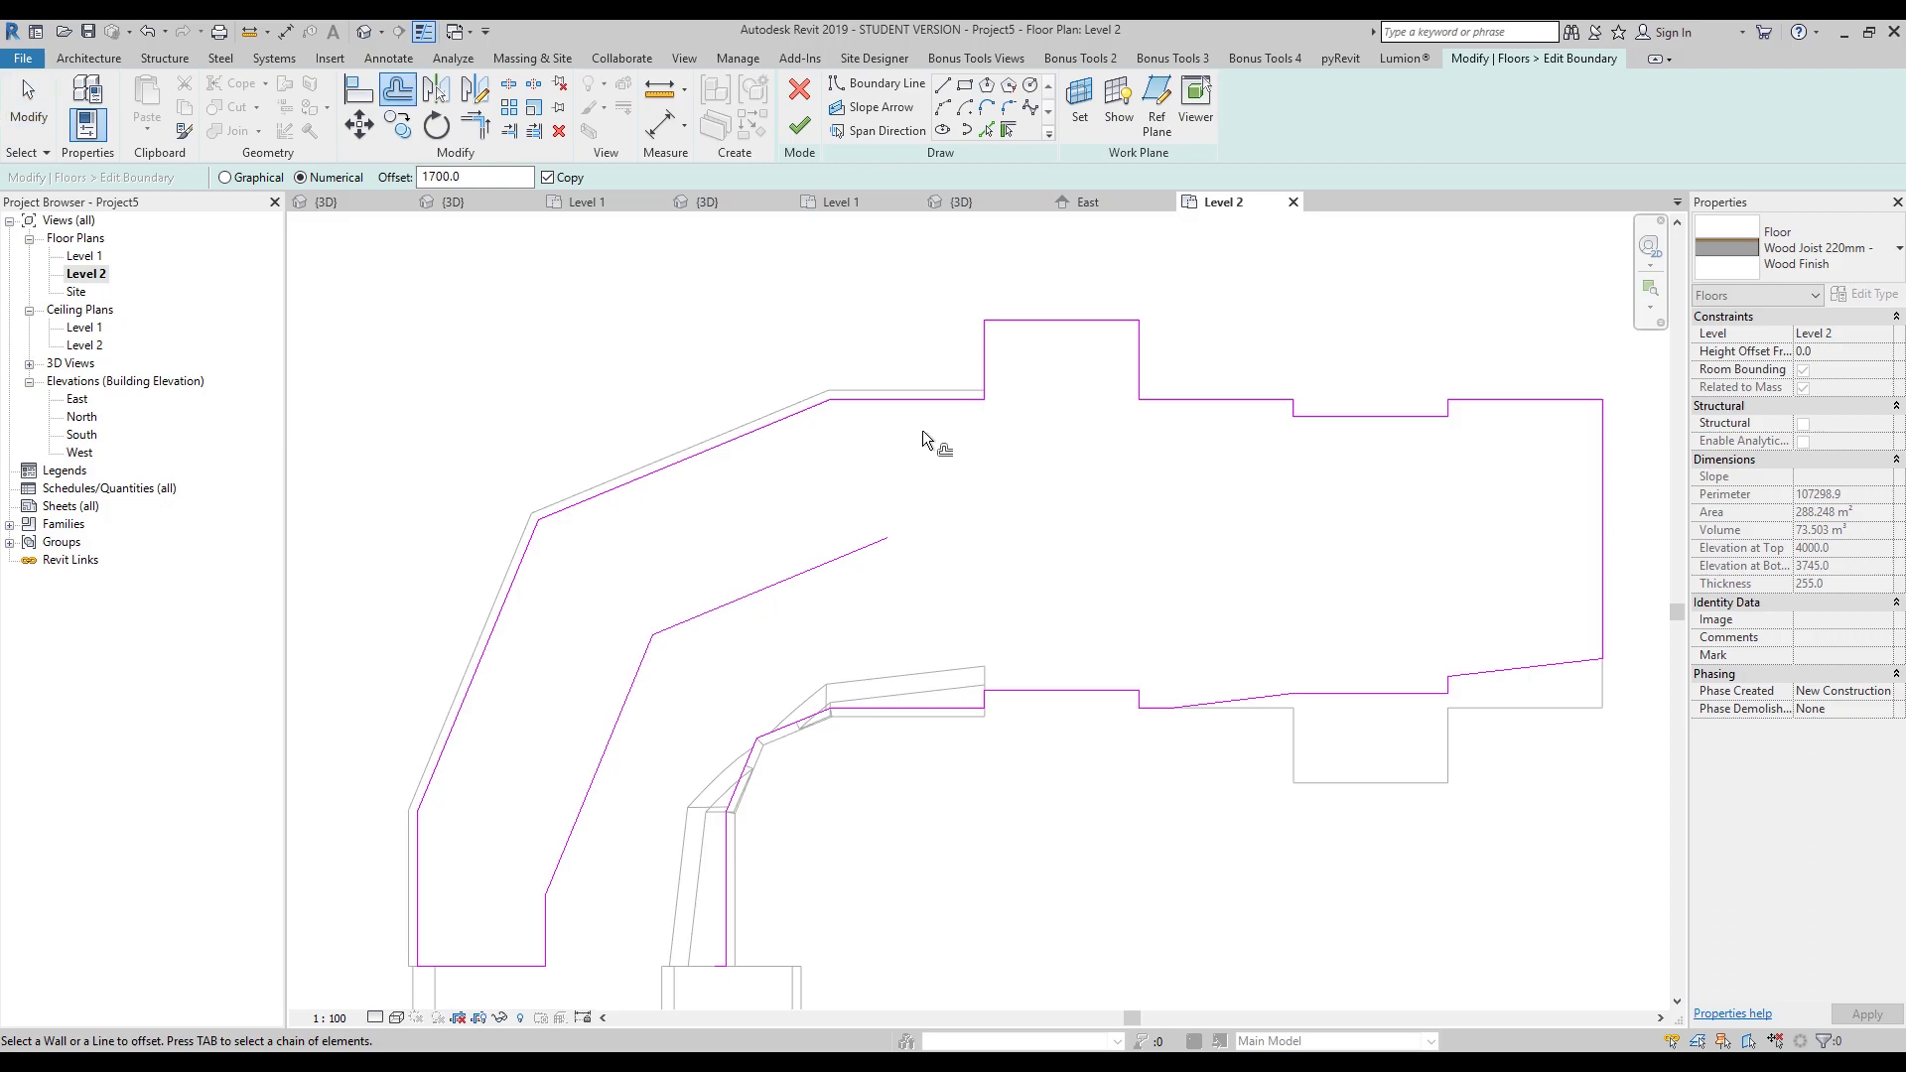
left_click(927, 402)
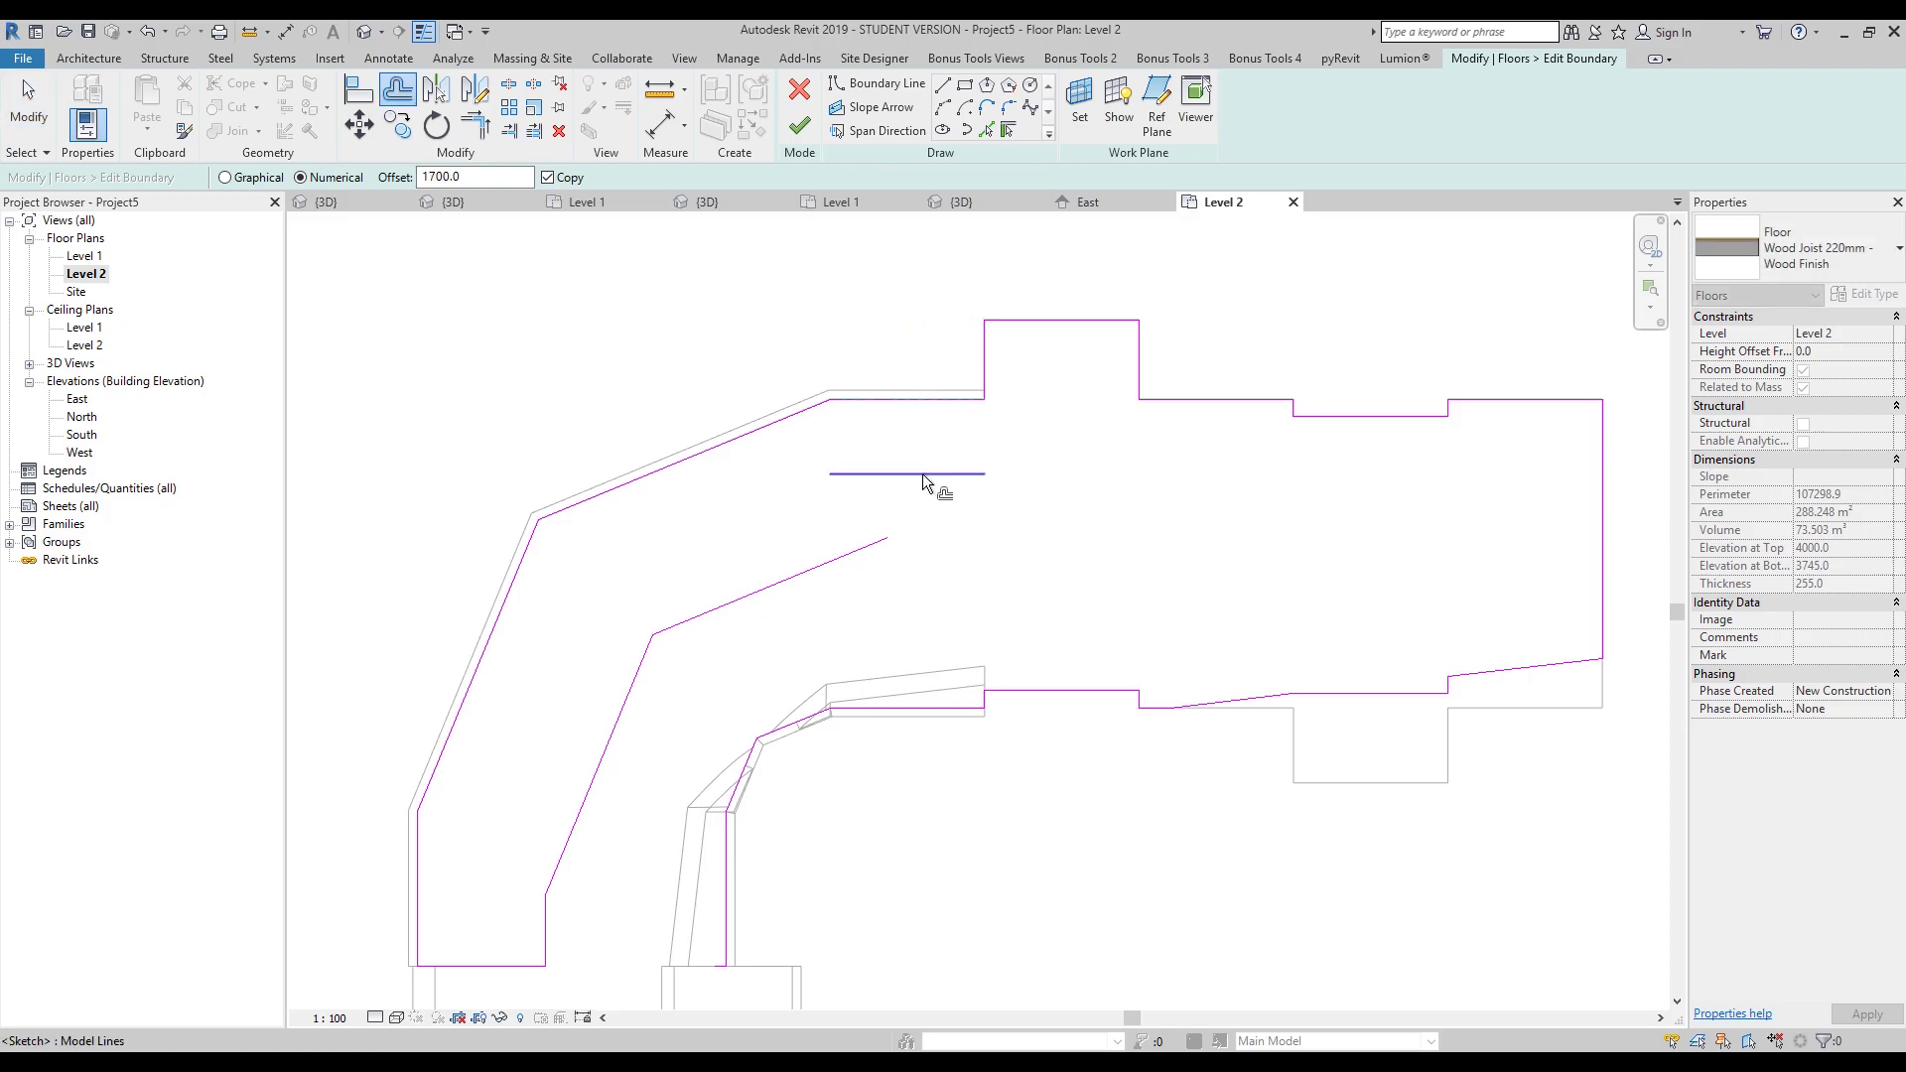
left_click(921, 474)
key("Escape")
left_click(943, 474)
key("Delete")
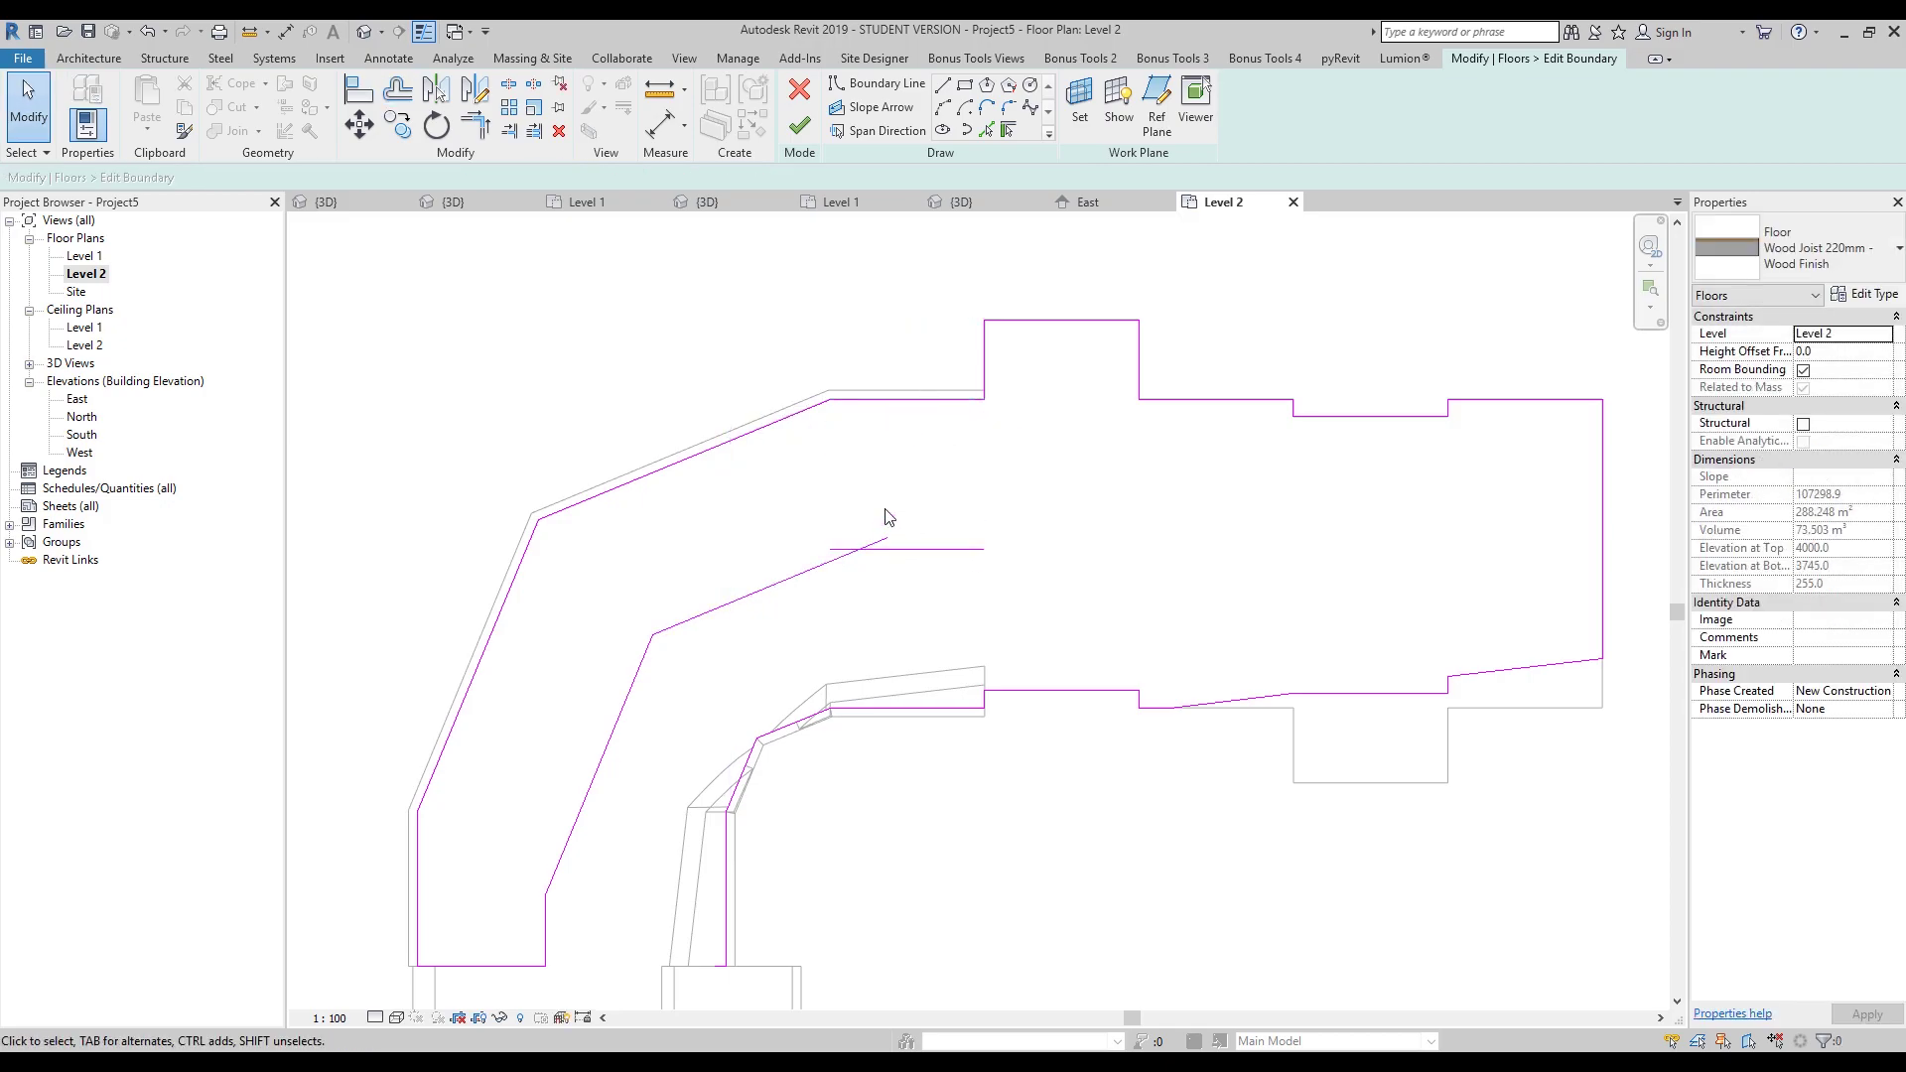
- Trim the offset line to the short jog of the inner wall and to the inner angled line
key("t")
key("r")
left_click(986, 701)
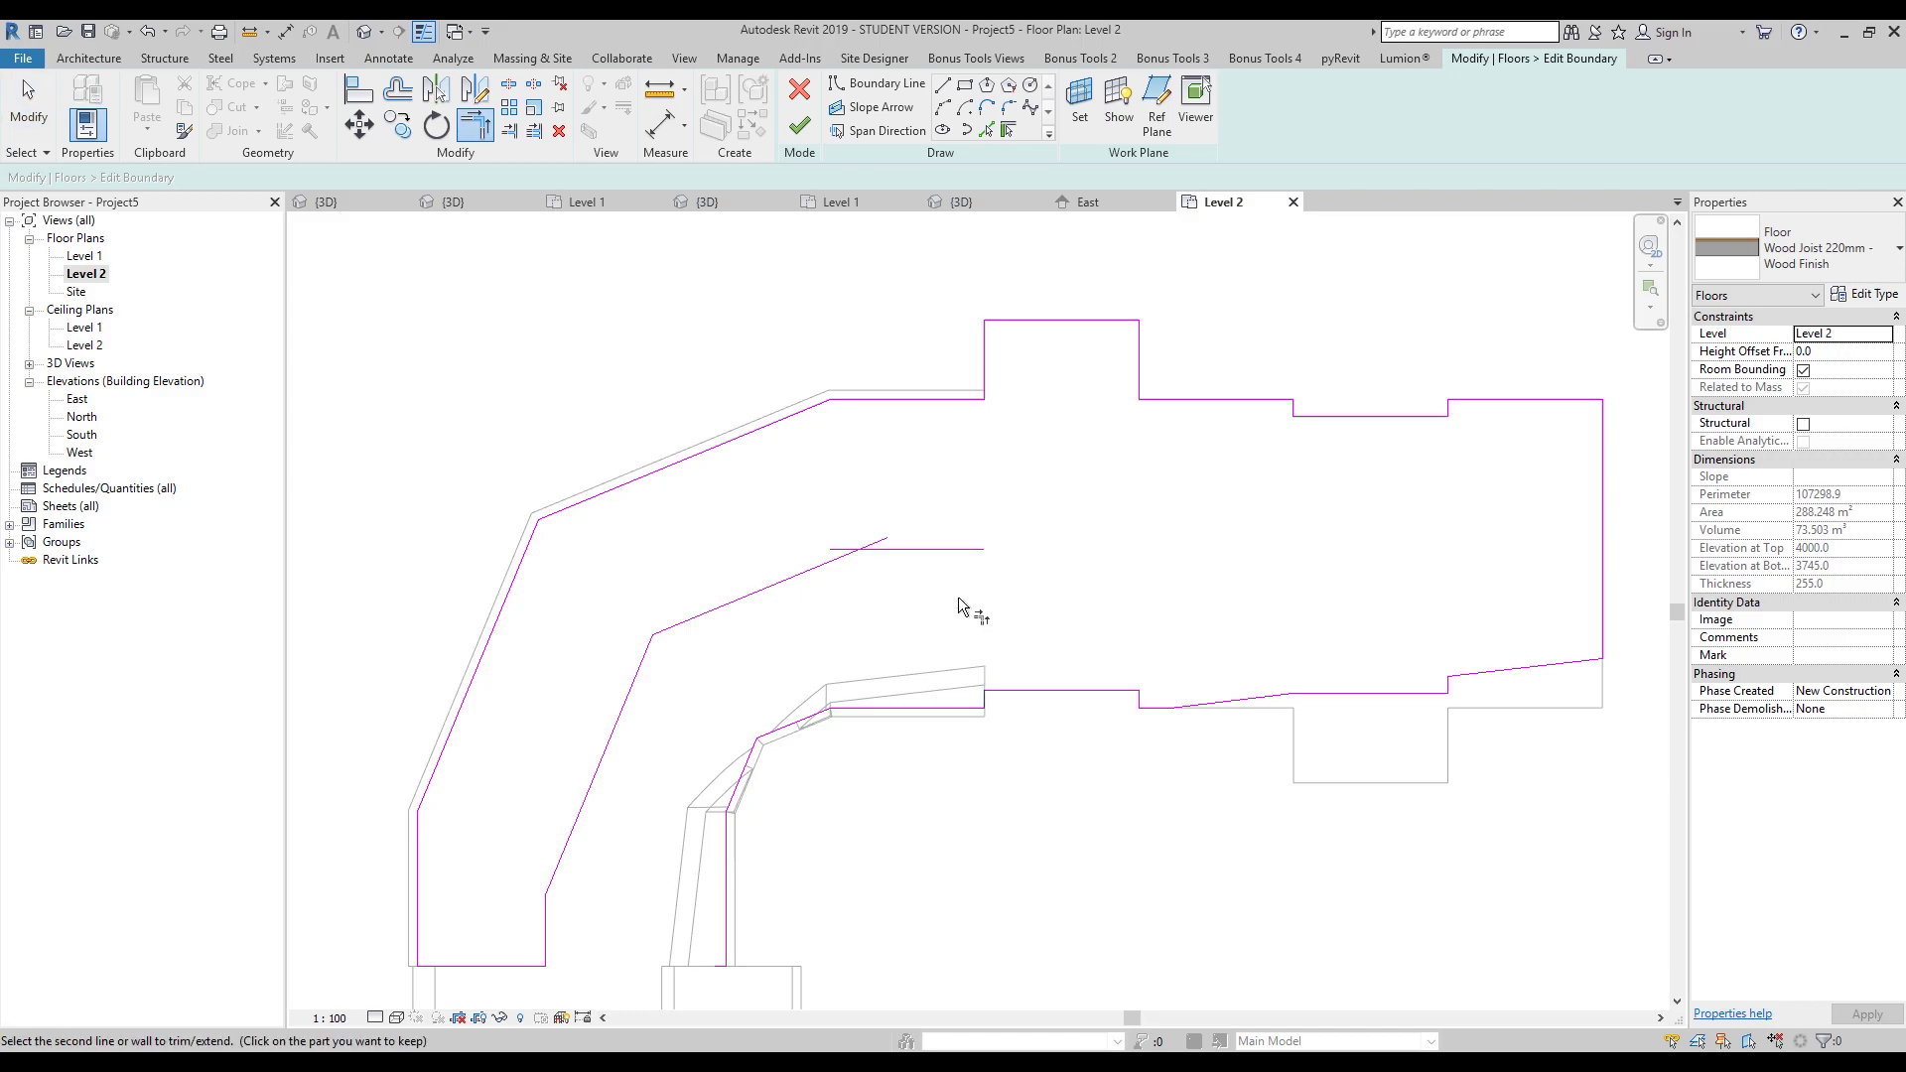
left_click(894, 549)
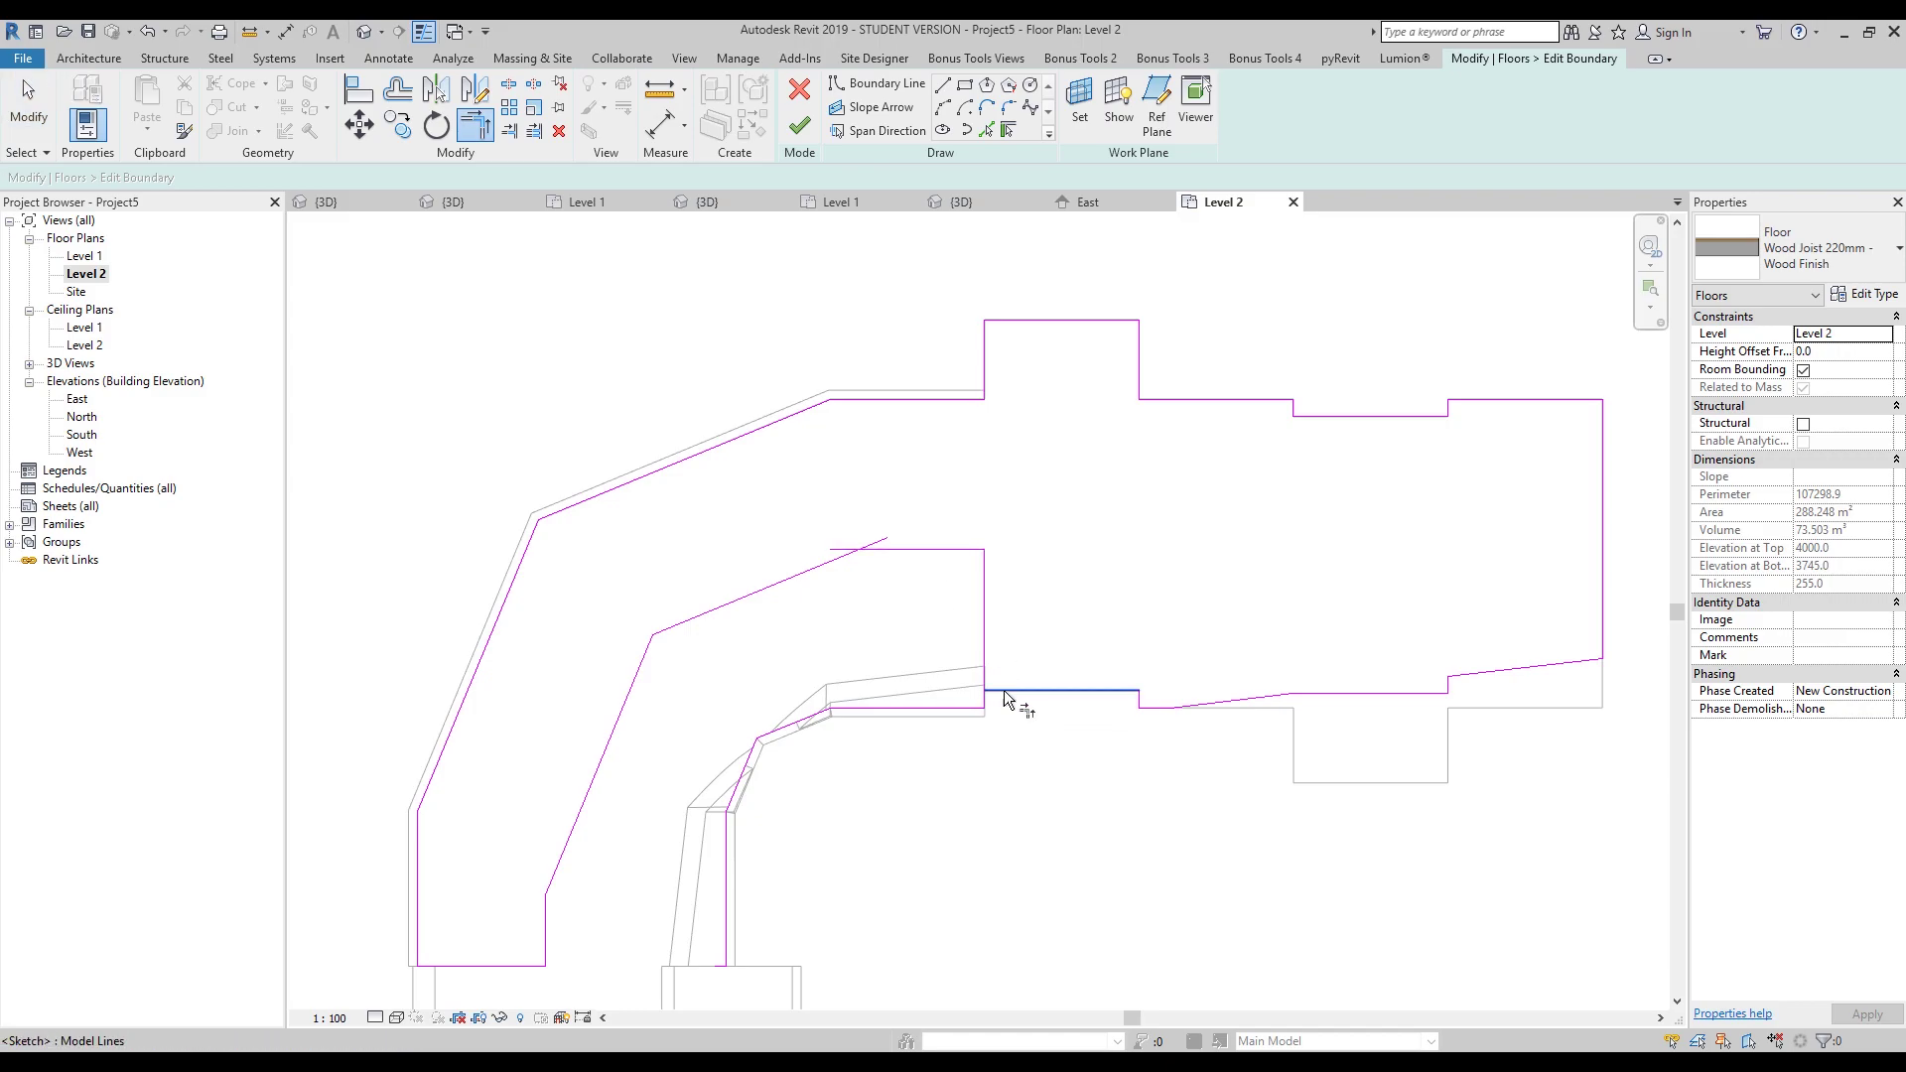
left_click(914, 549)
left_click(839, 584)
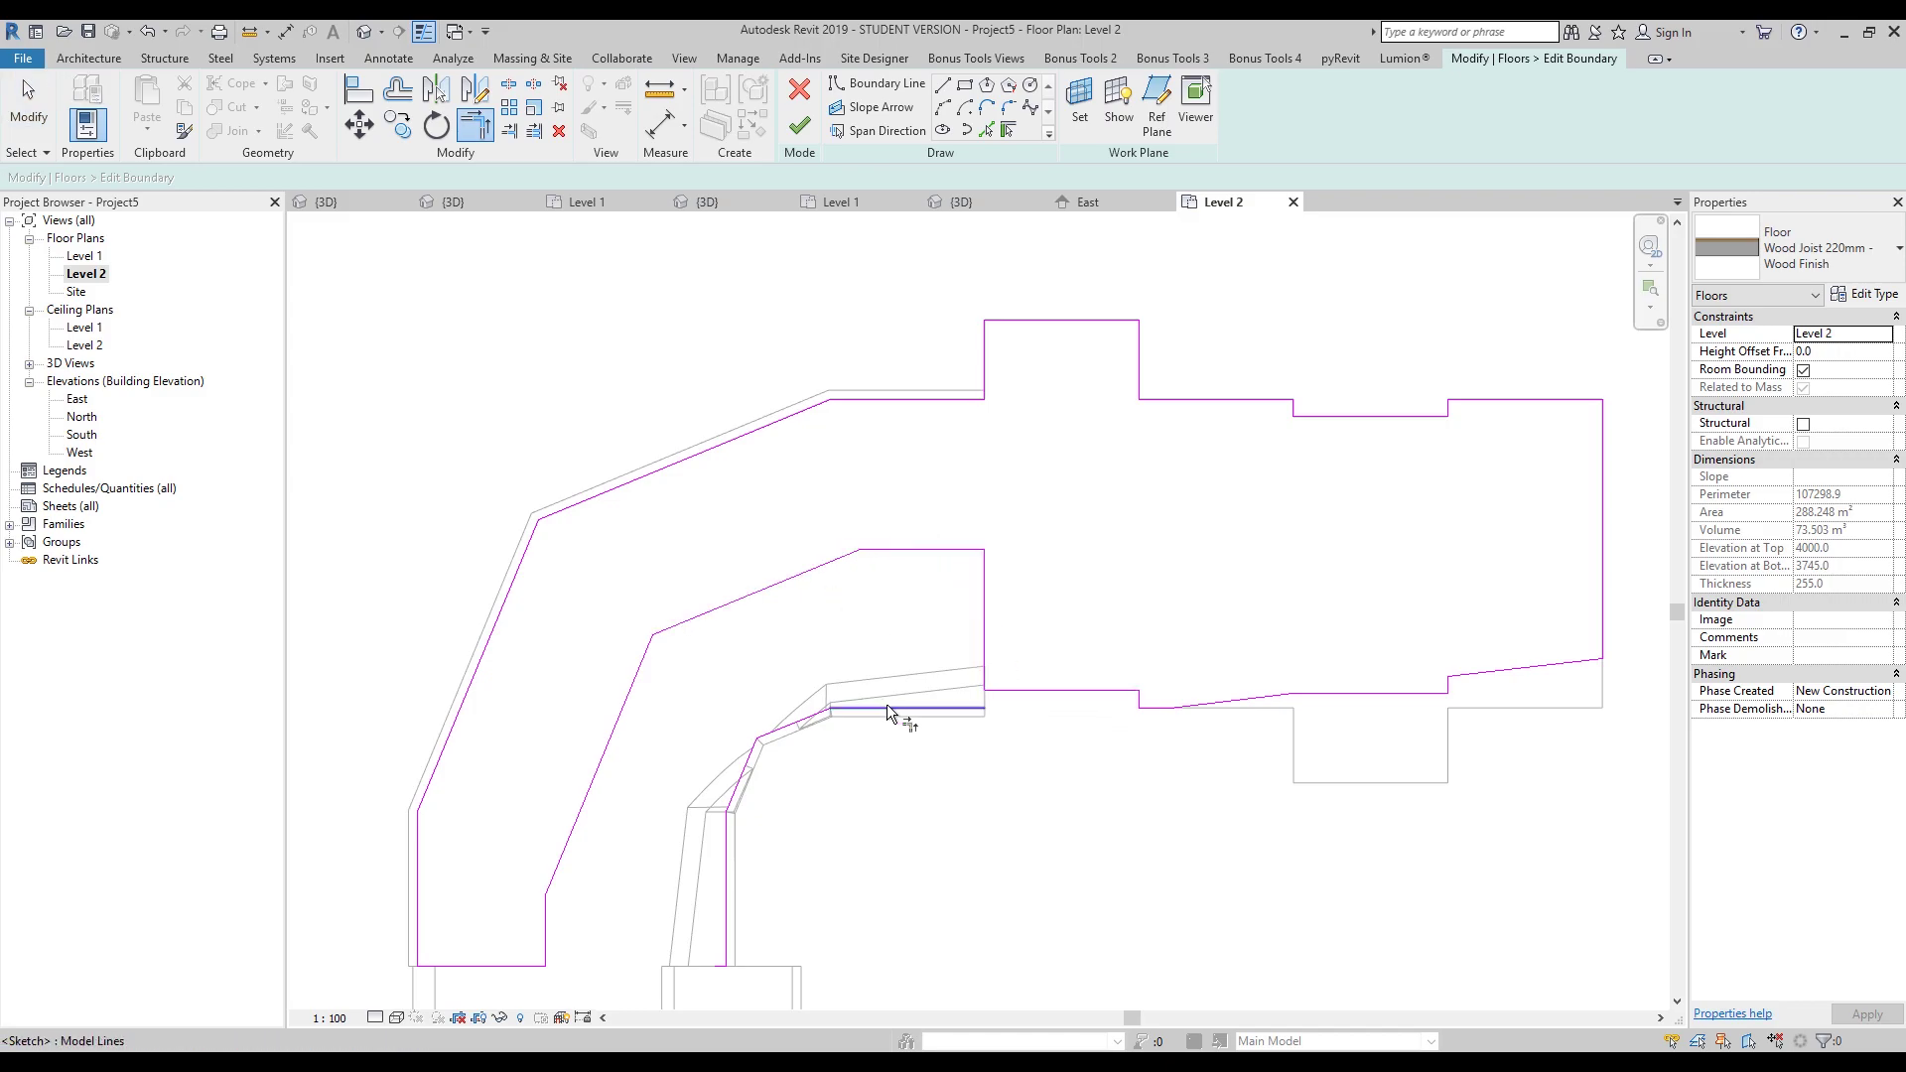
key("Escape")
- Delete the old boundary lines along the inner side of the curve
left_click_drag(911, 672, 728, 830)
key("Delete")
left_click_drag(750, 824, 702, 990)
key("Delete")
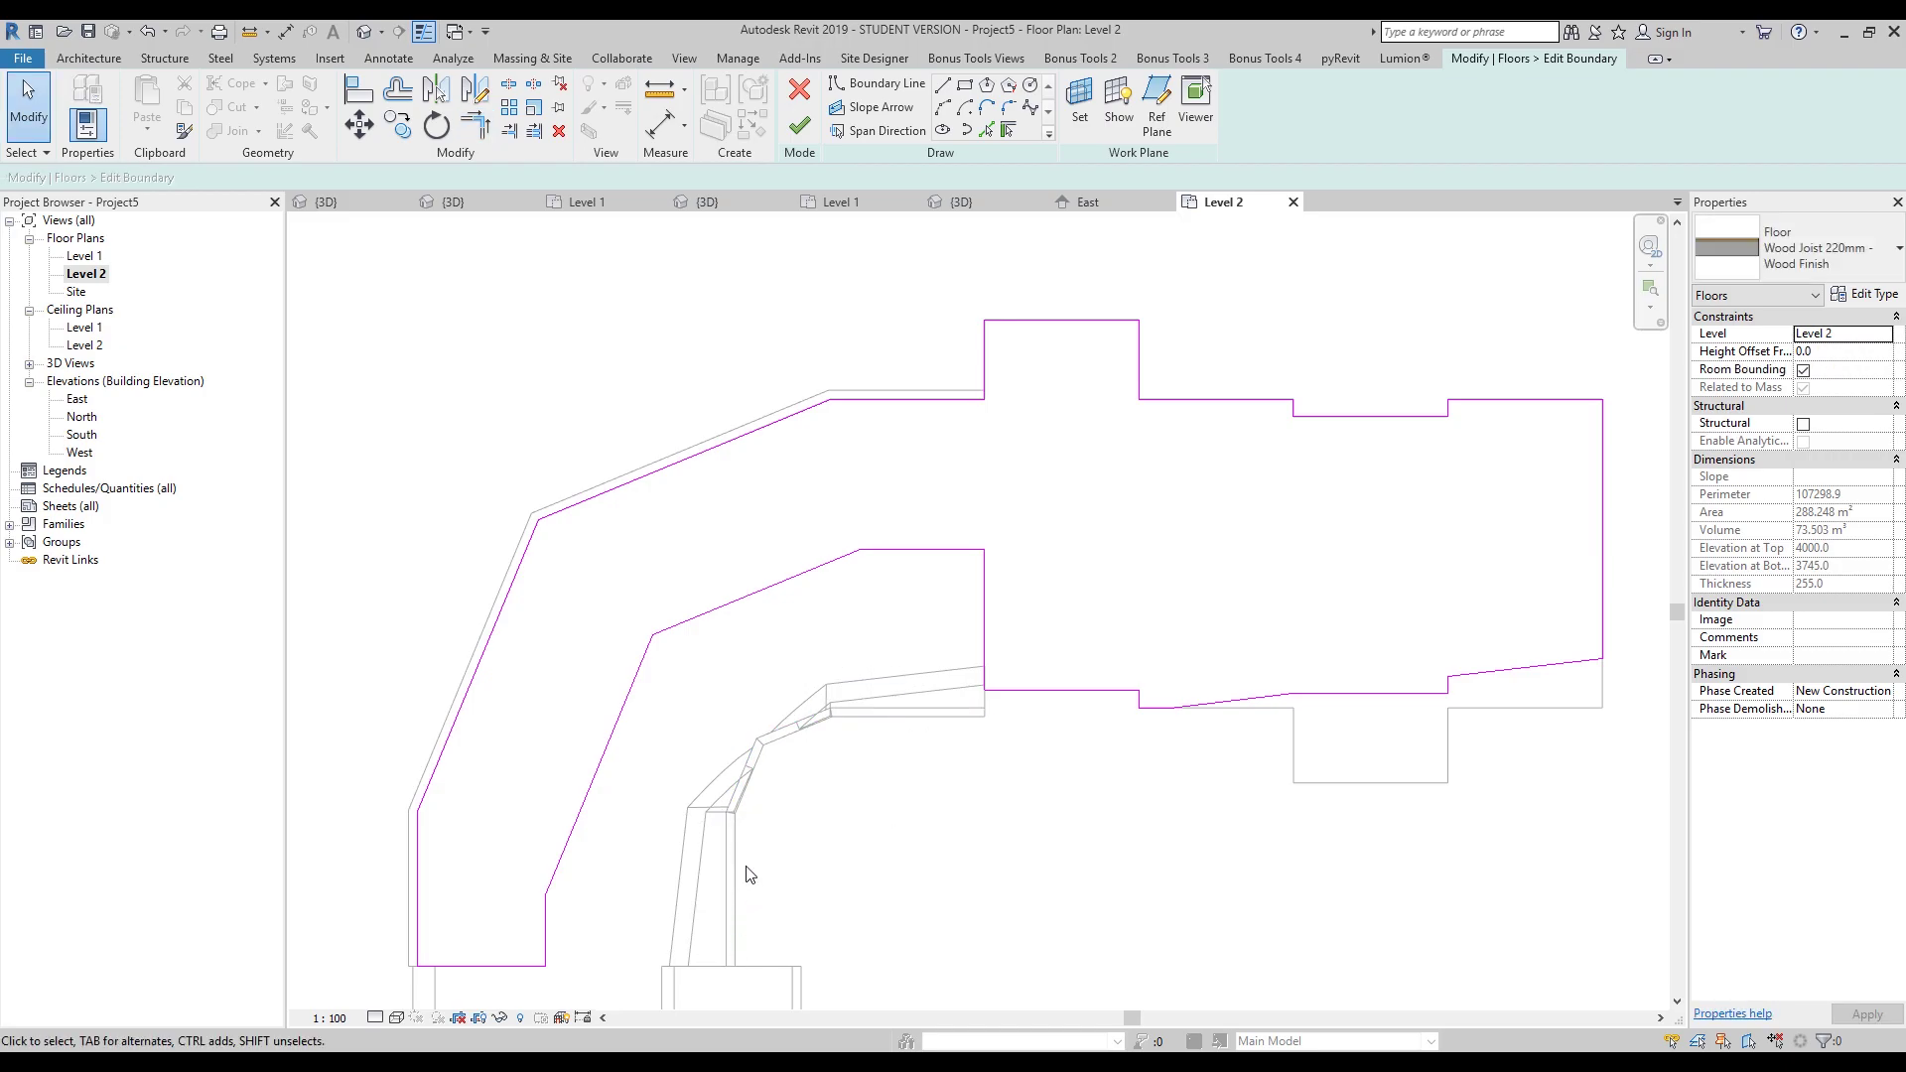
- Delete the boundary lines enclosing the end bay of the rear wing
middle_click_drag(813, 842, 763, 724)
scroll(765, 724, "down", 1)
scroll(766, 732, "down", 1)
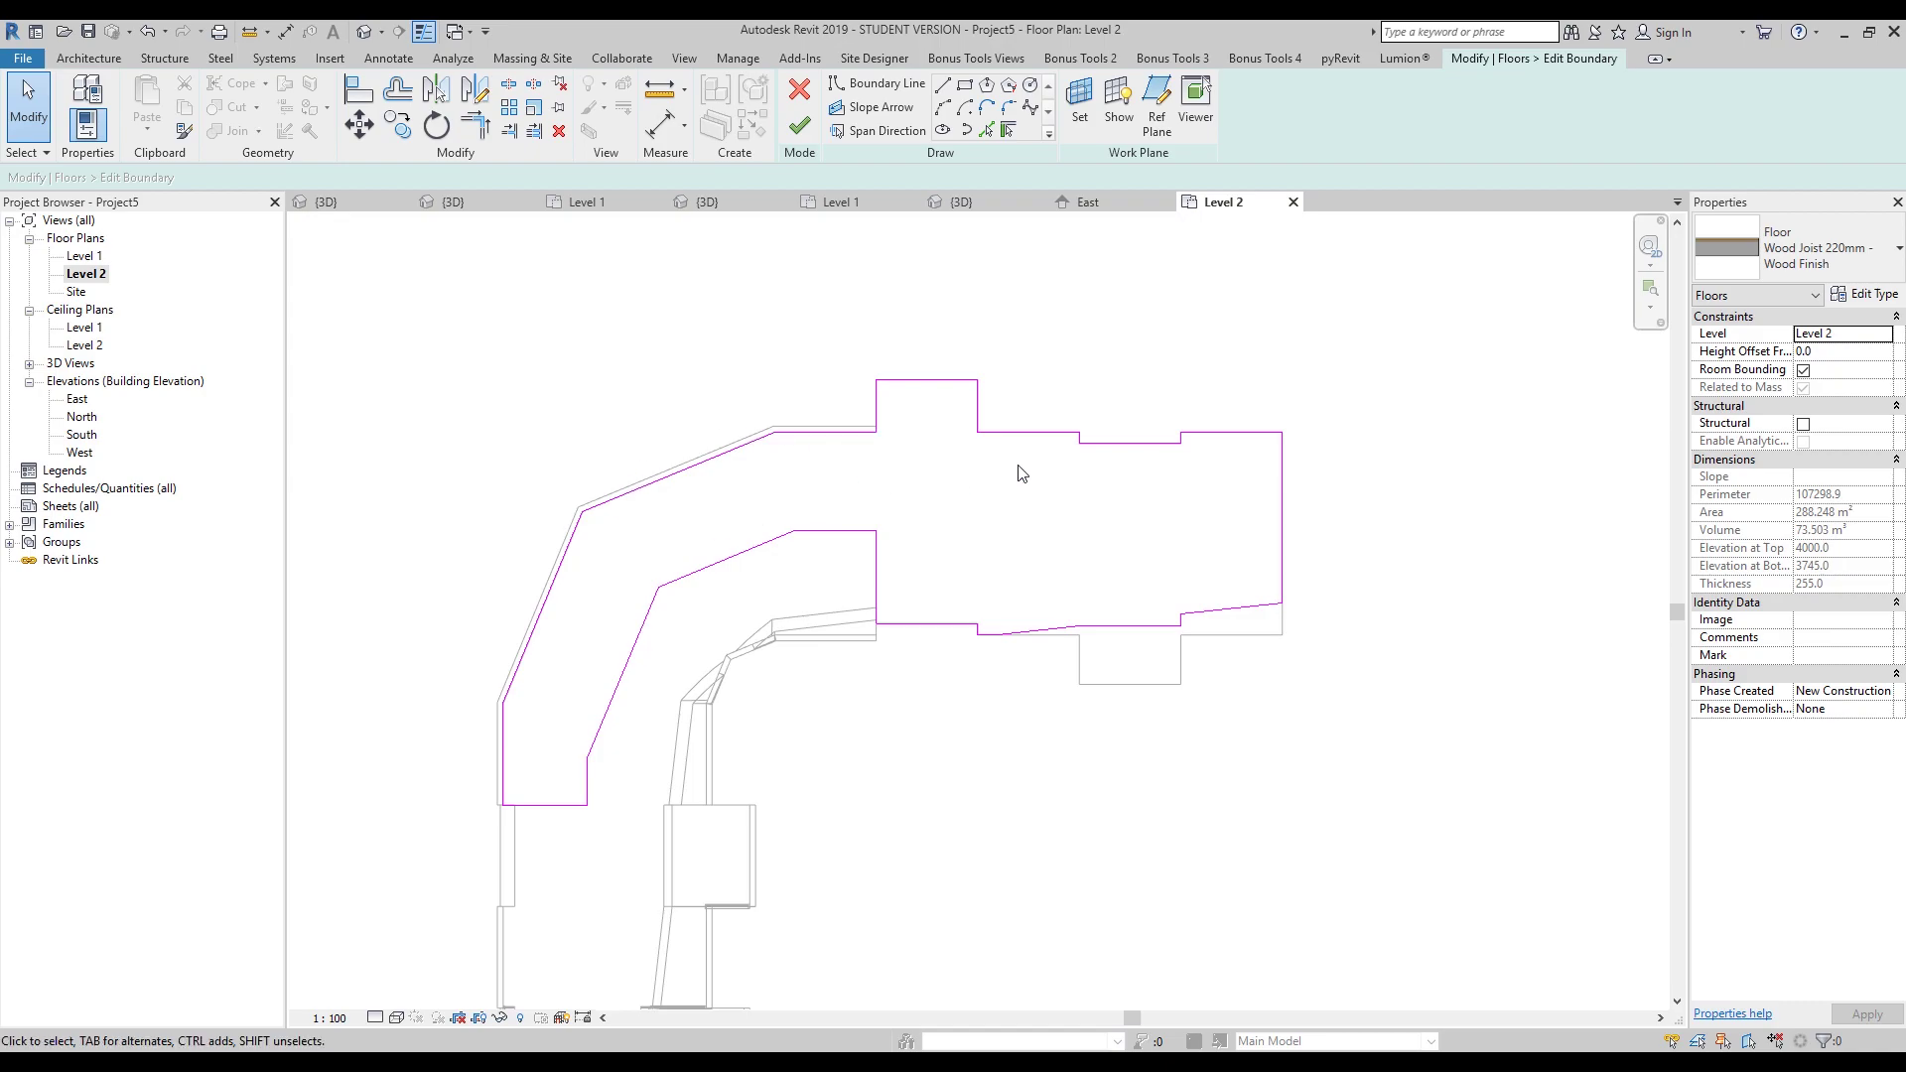
scroll(983, 475, "up", 3)
middle_click_drag(987, 476, 979, 562)
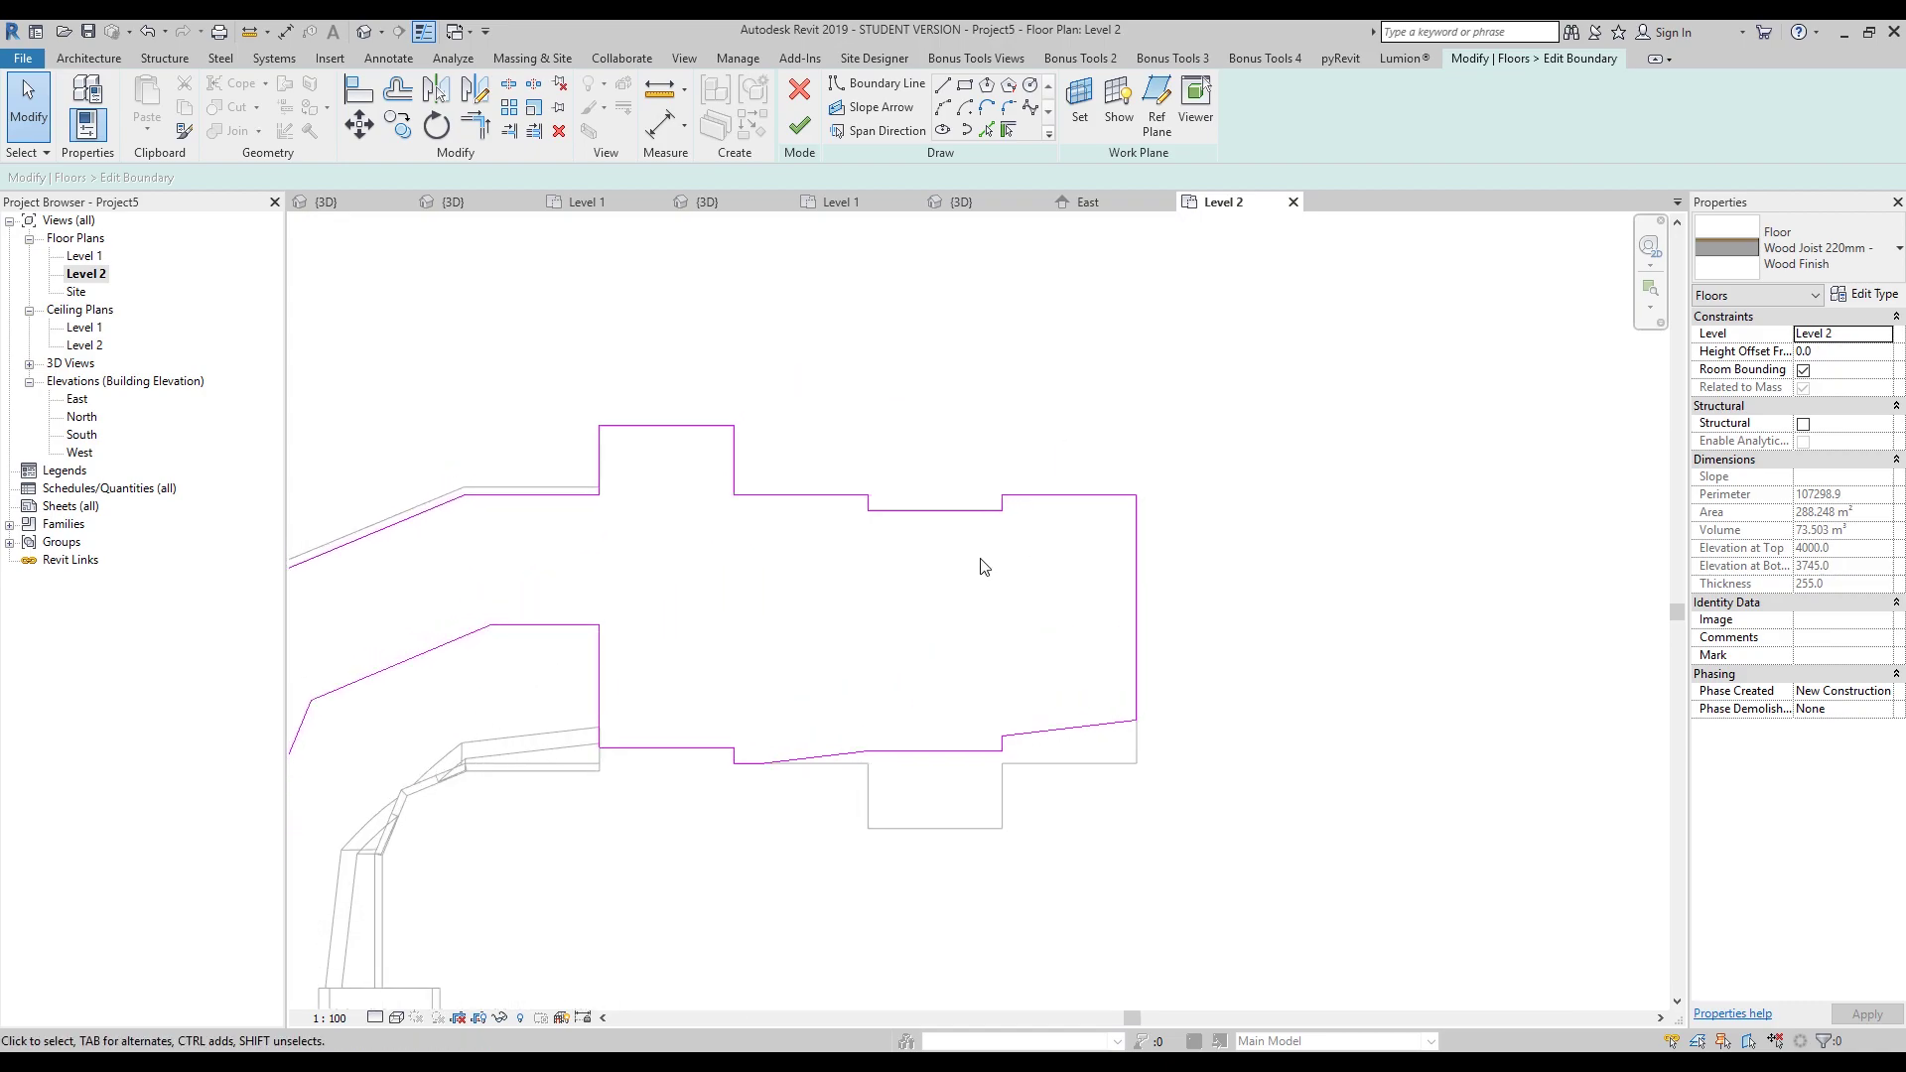
left_click_drag(995, 460, 1345, 605)
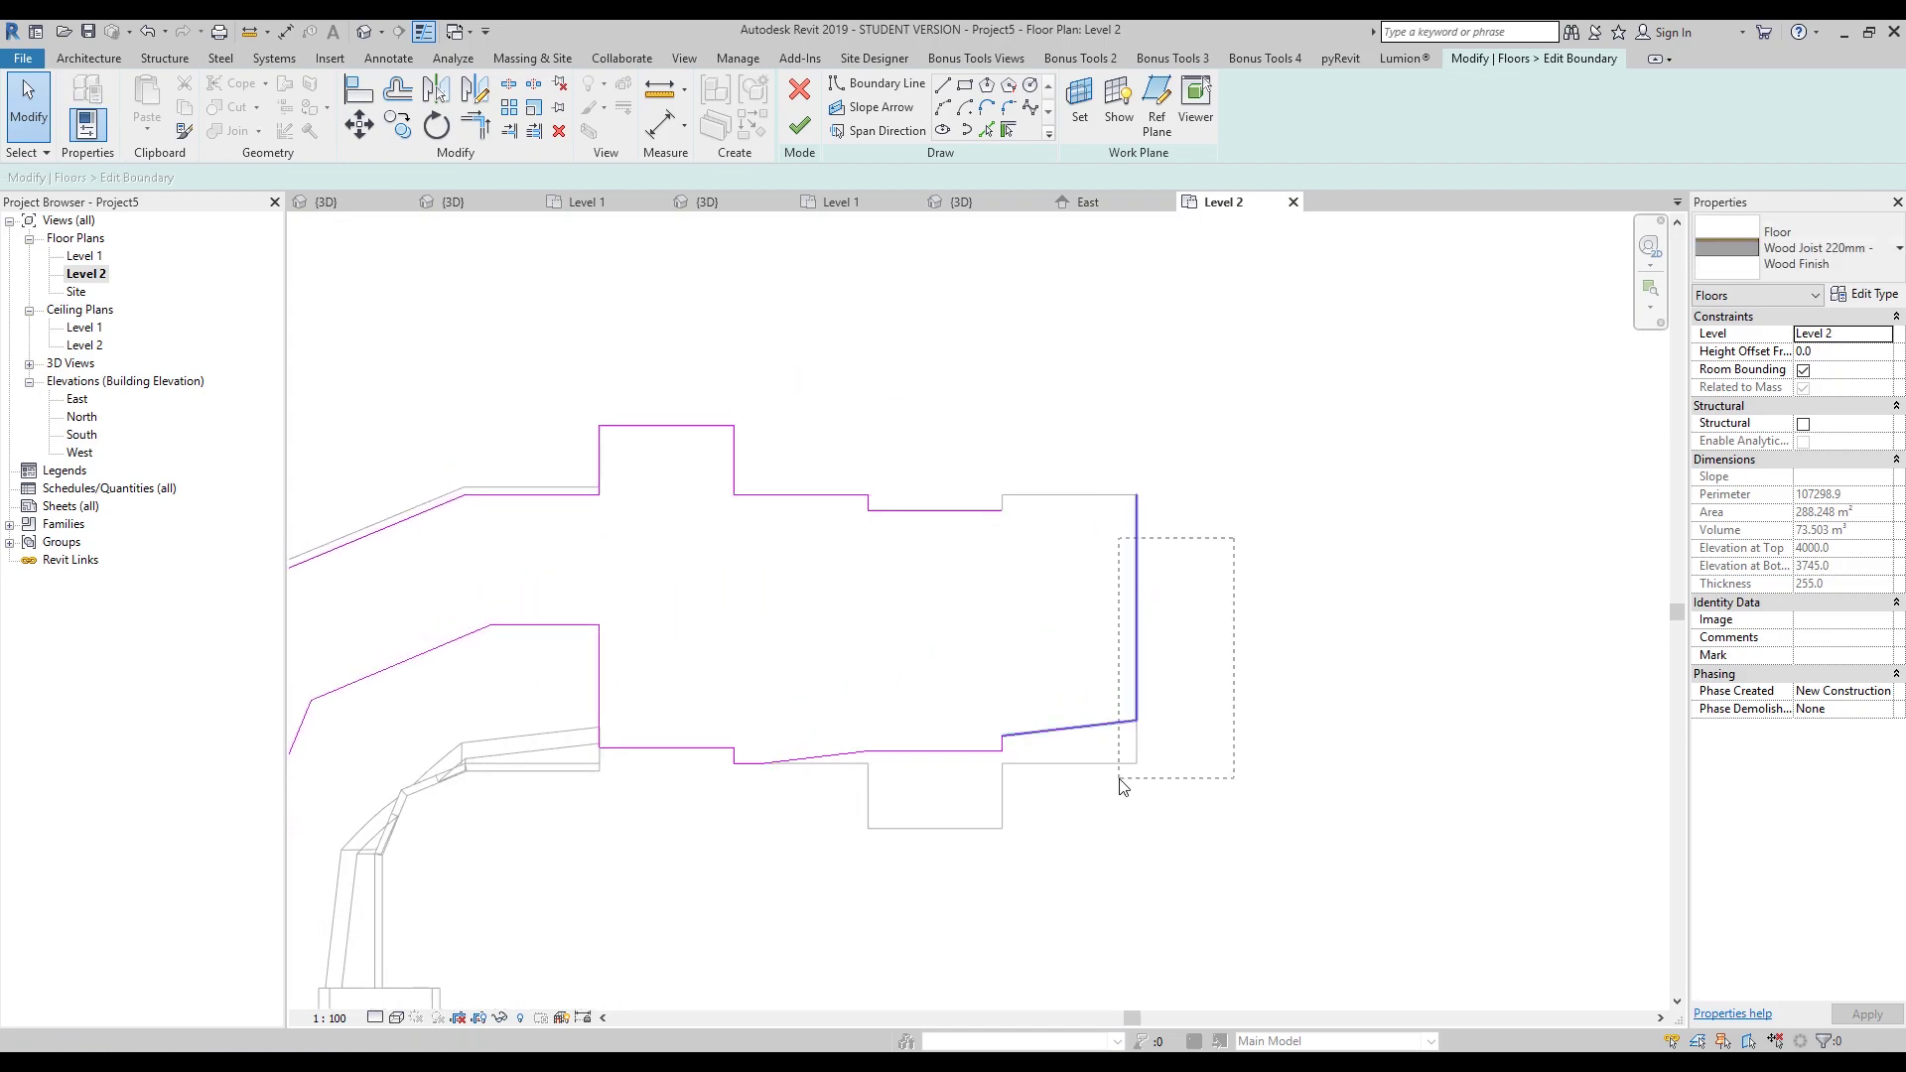
key("Delete")
- Extend the remaining jog to the opposite recessed edge to close the end, and finish the floor boundary
key("t")
key("r")
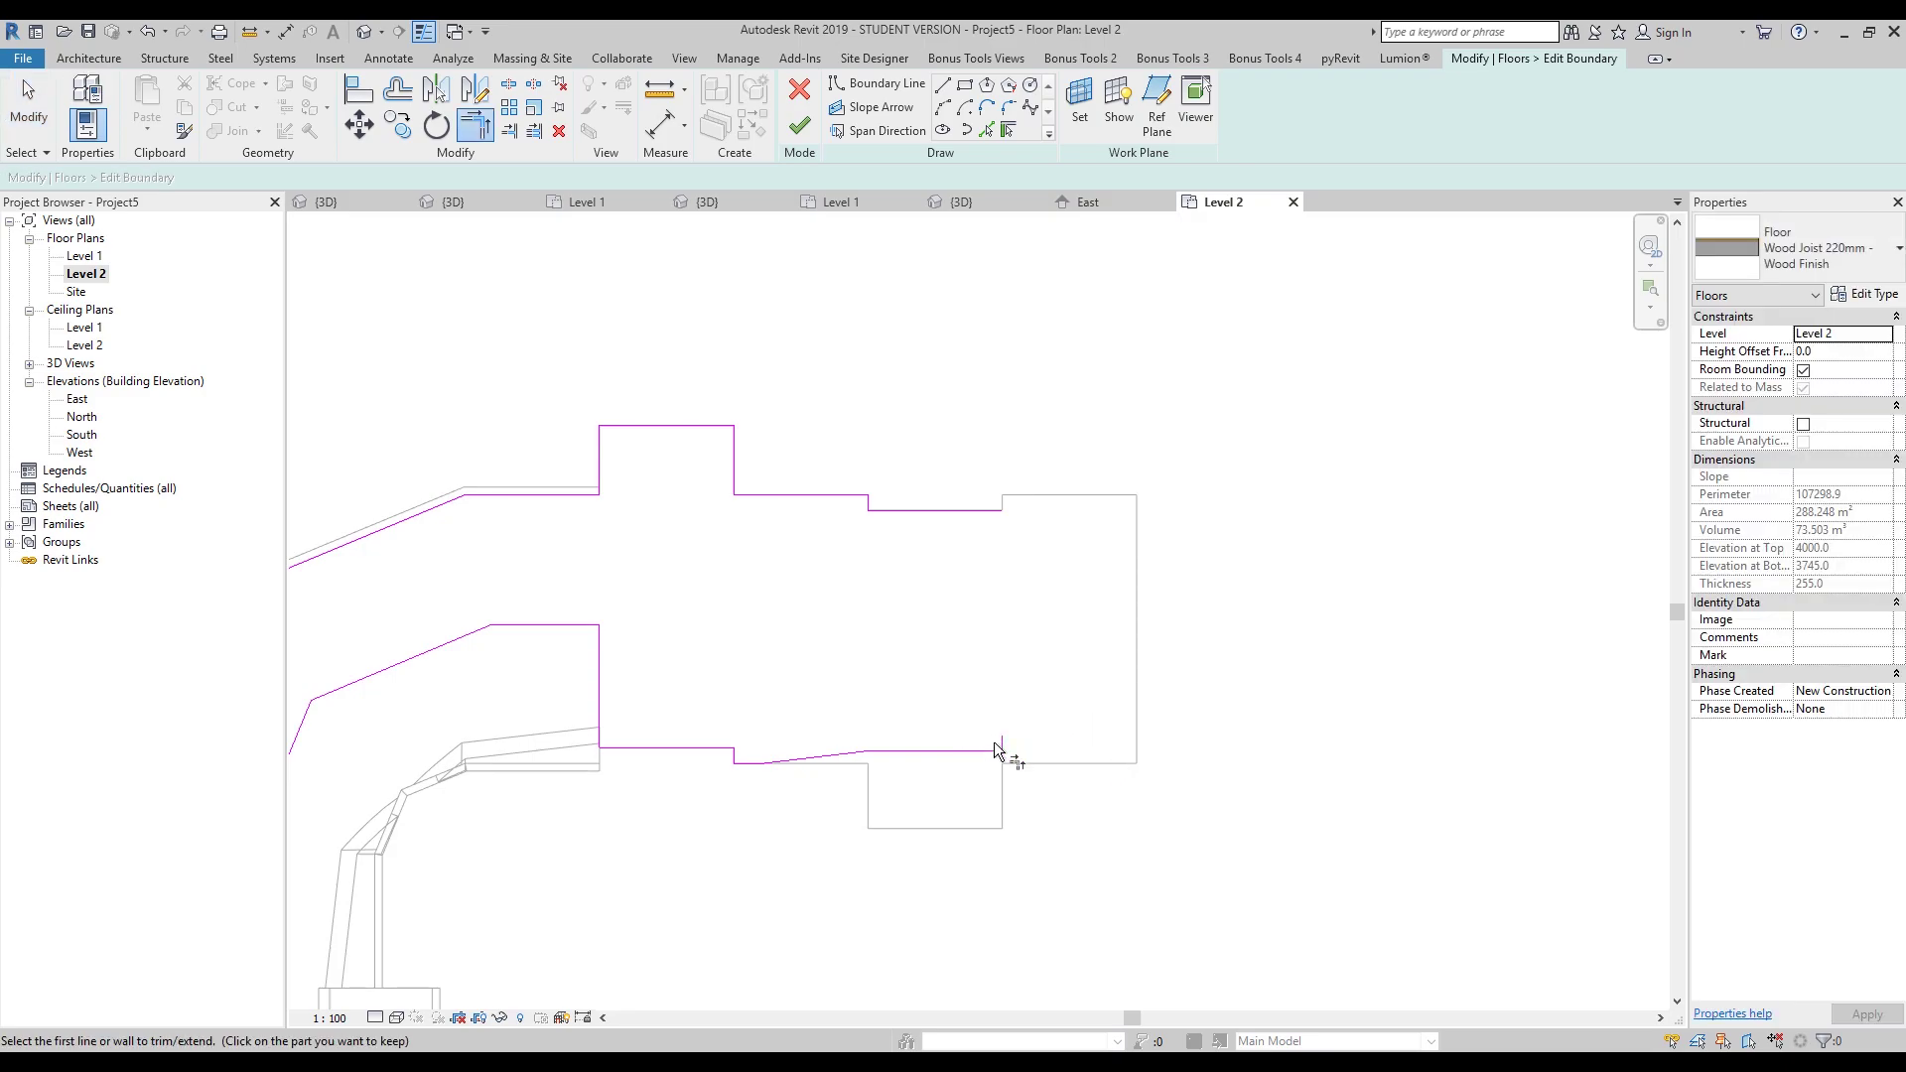
left_click(999, 742)
left_click(992, 512)
key("Escape")
scroll(1066, 571, "down", 2)
middle_click_drag(922, 680, 981, 653)
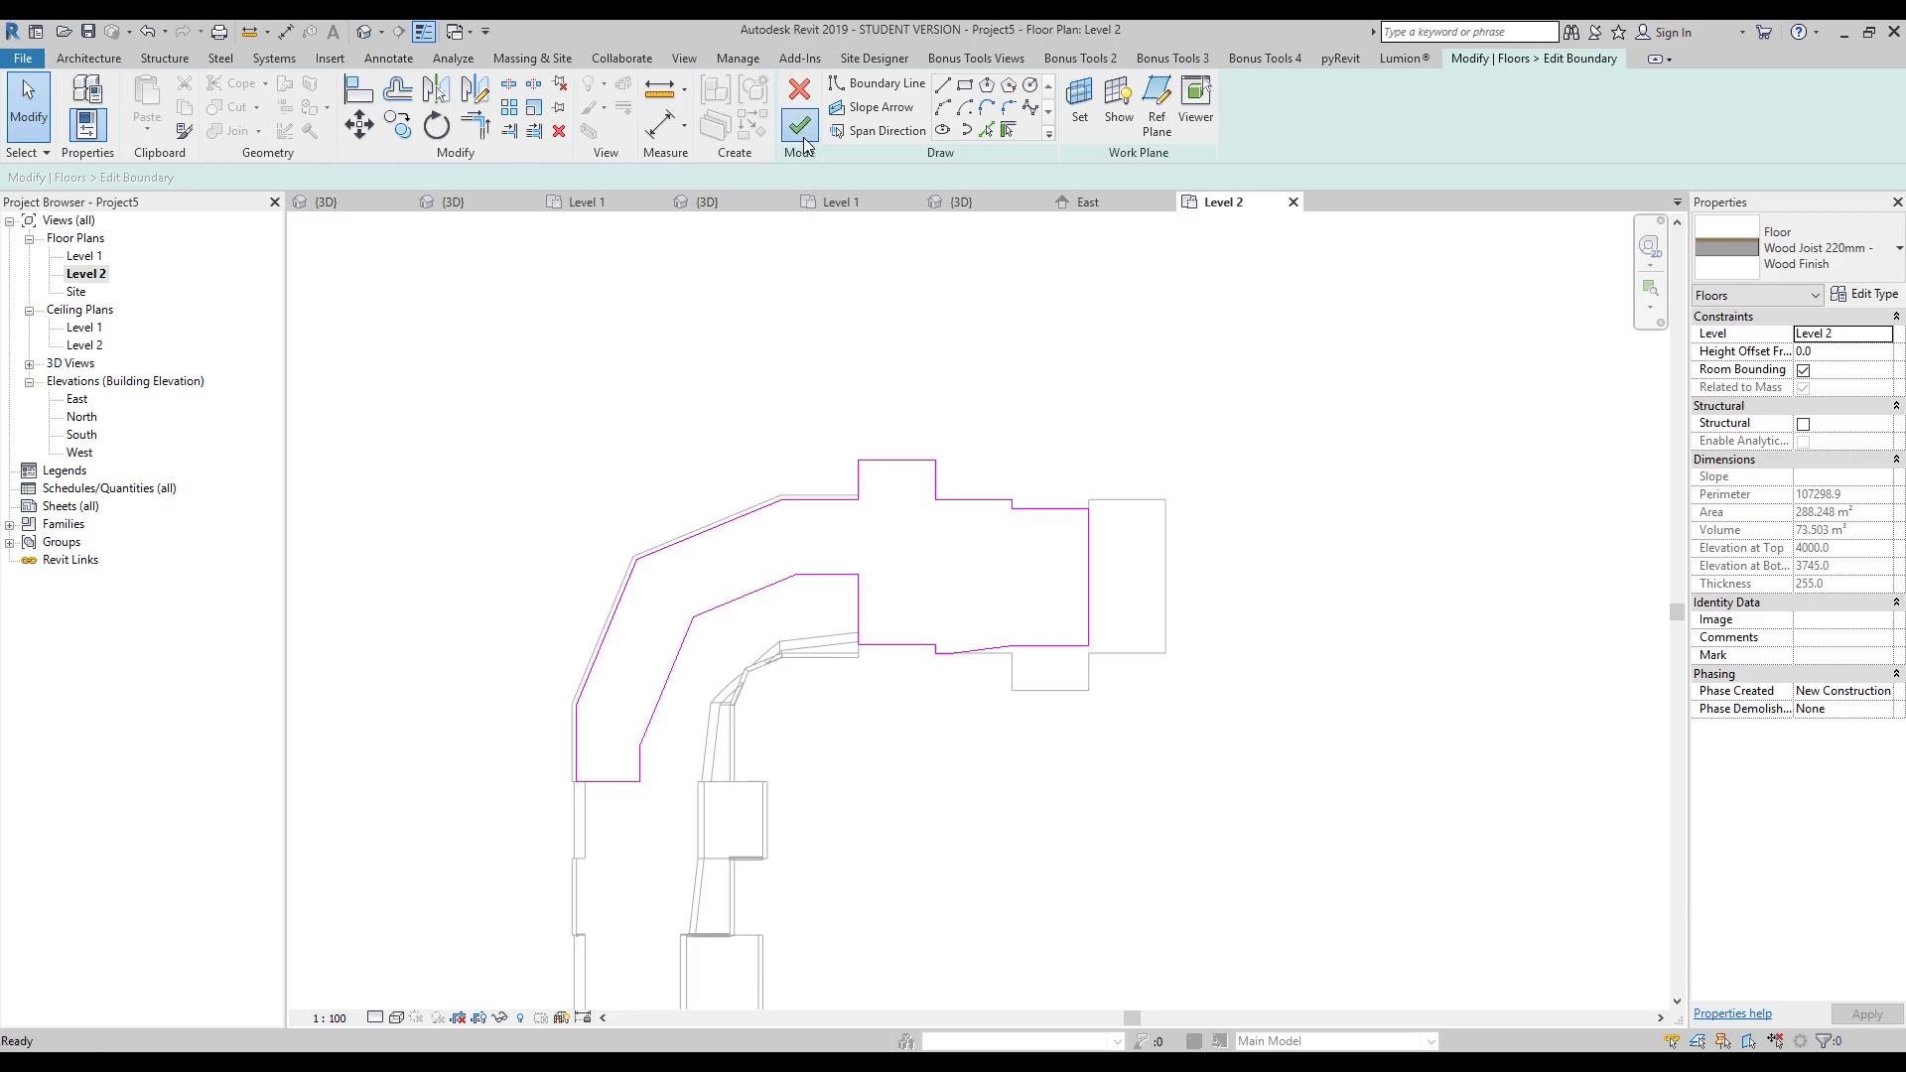
left_click(799, 126)
left_click(975, 710)
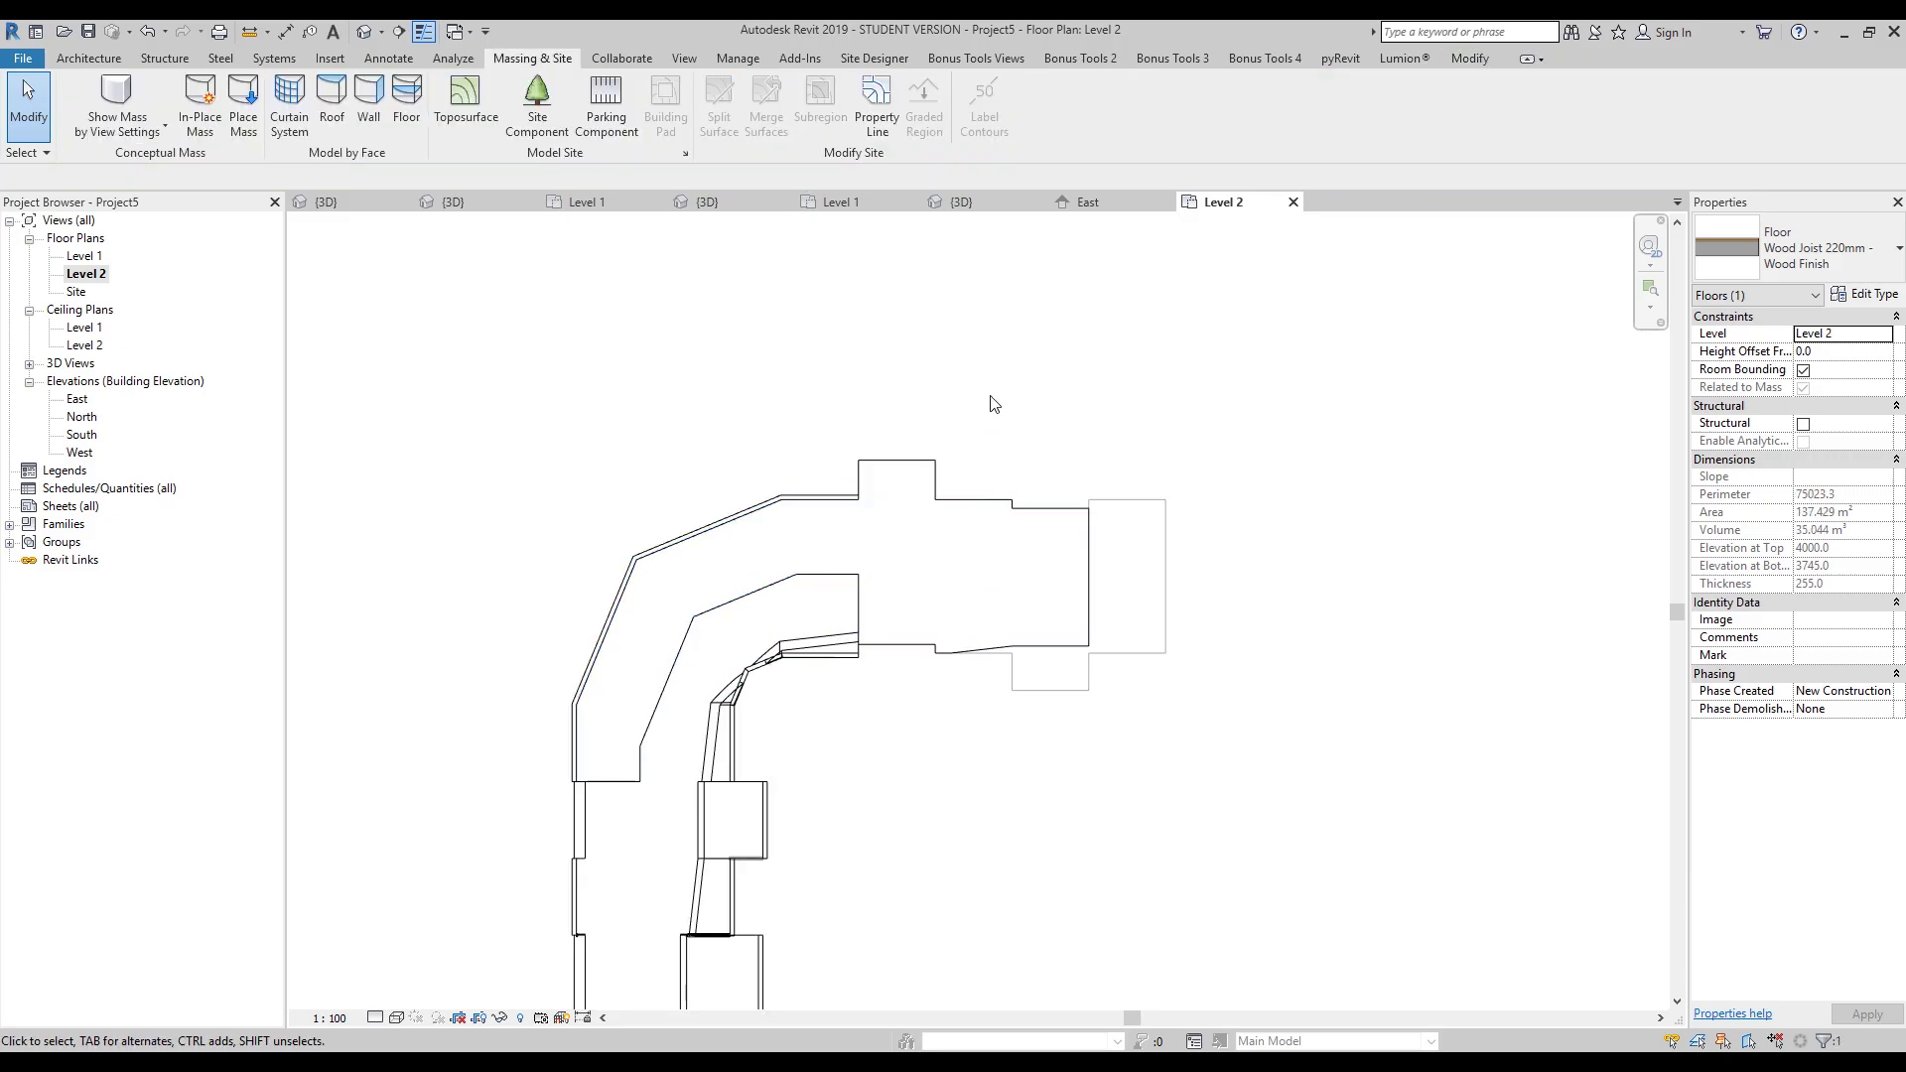
- Switch to the 3D view and show the mass form and floors to examine the reshaped upper floor inside the mass
left_click(993, 203)
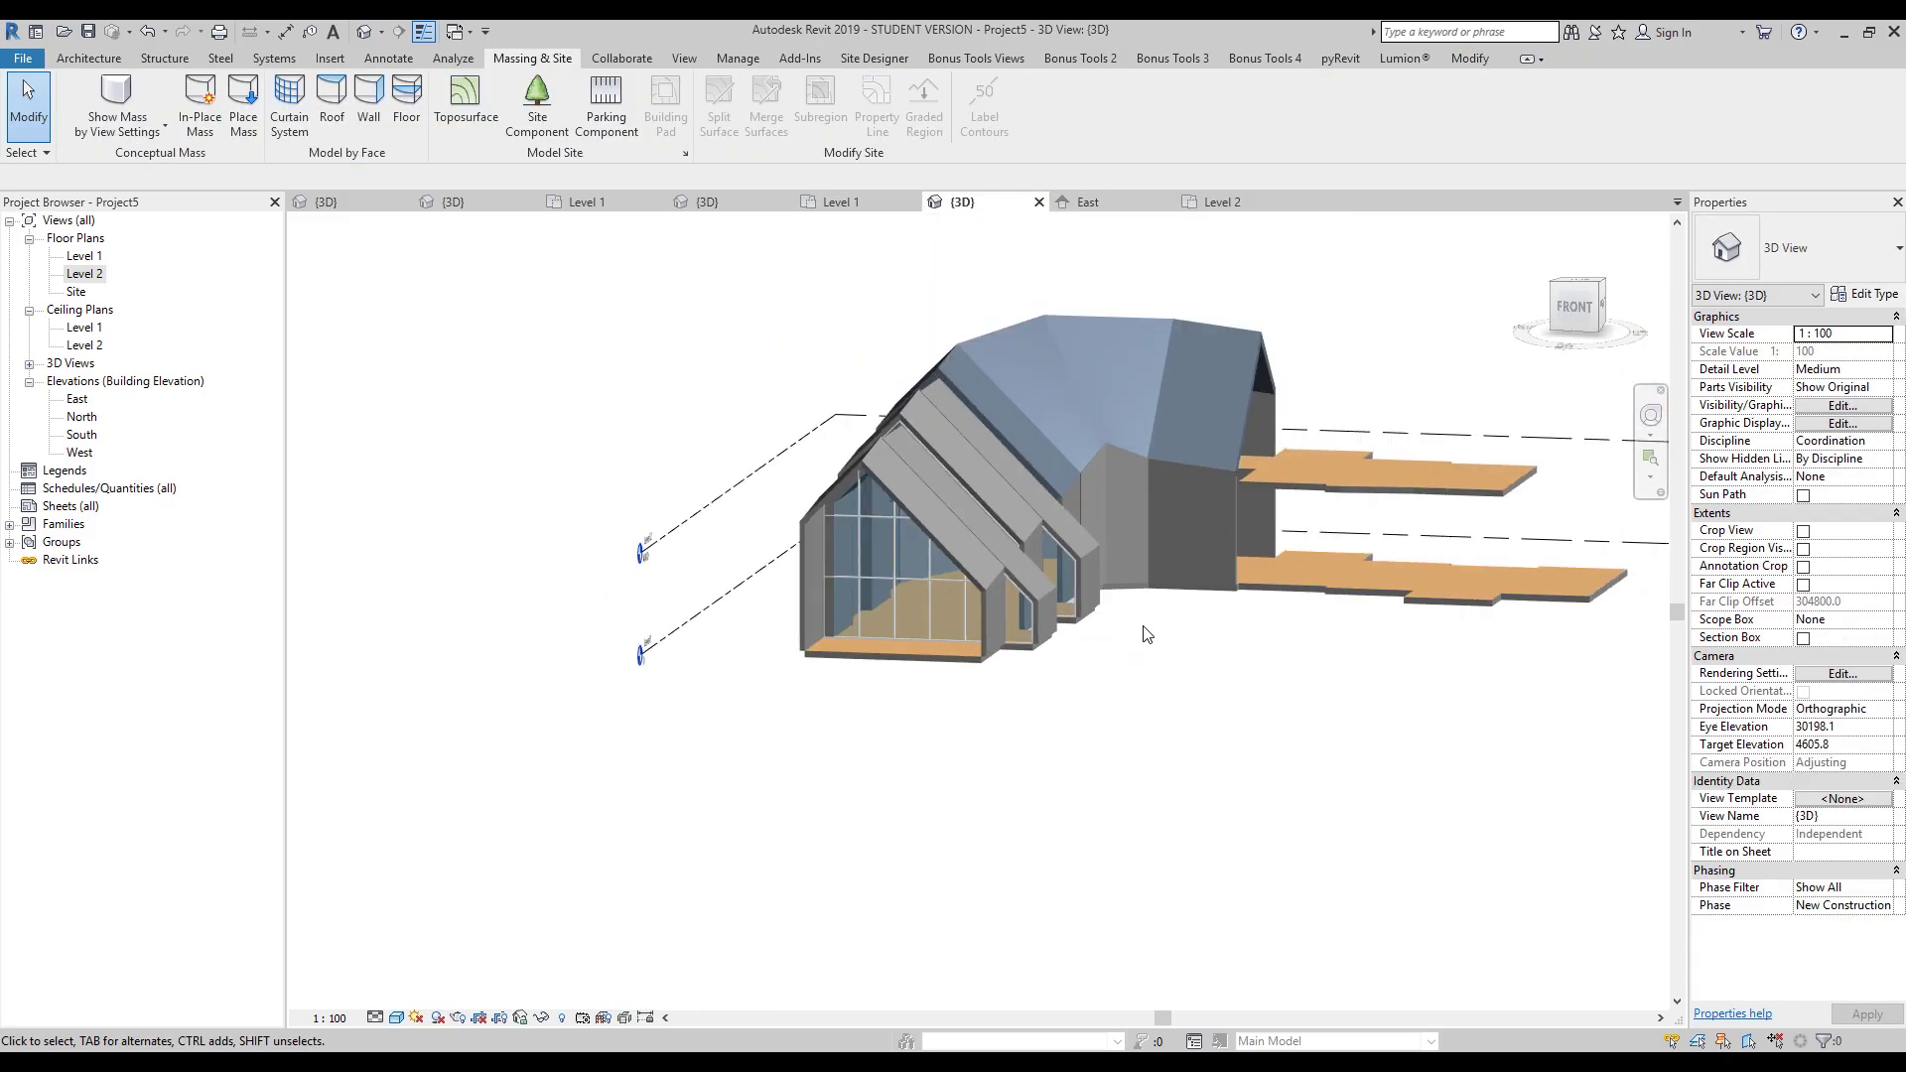
middle_click_drag(814, 595, 576, 556, "shift")
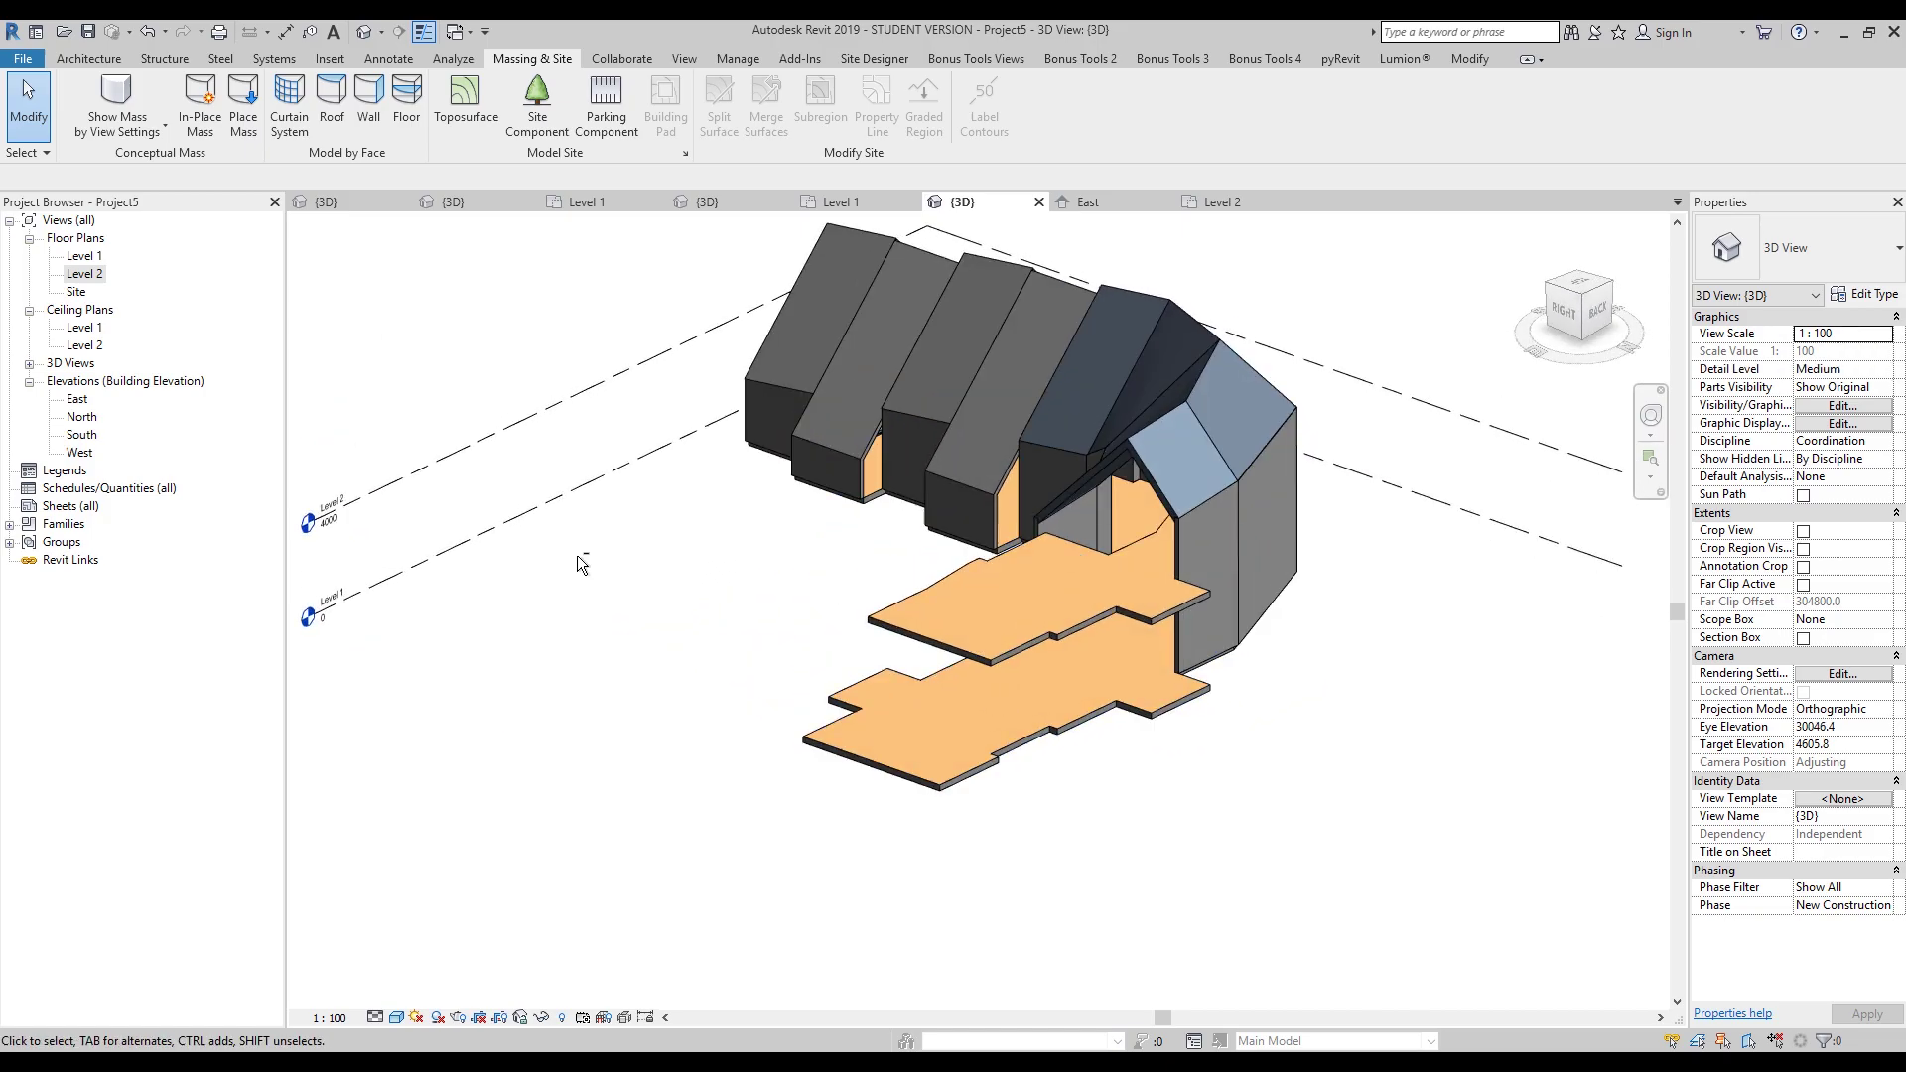
left_click(116, 100)
middle_click_drag(659, 745, 982, 794, "shift")
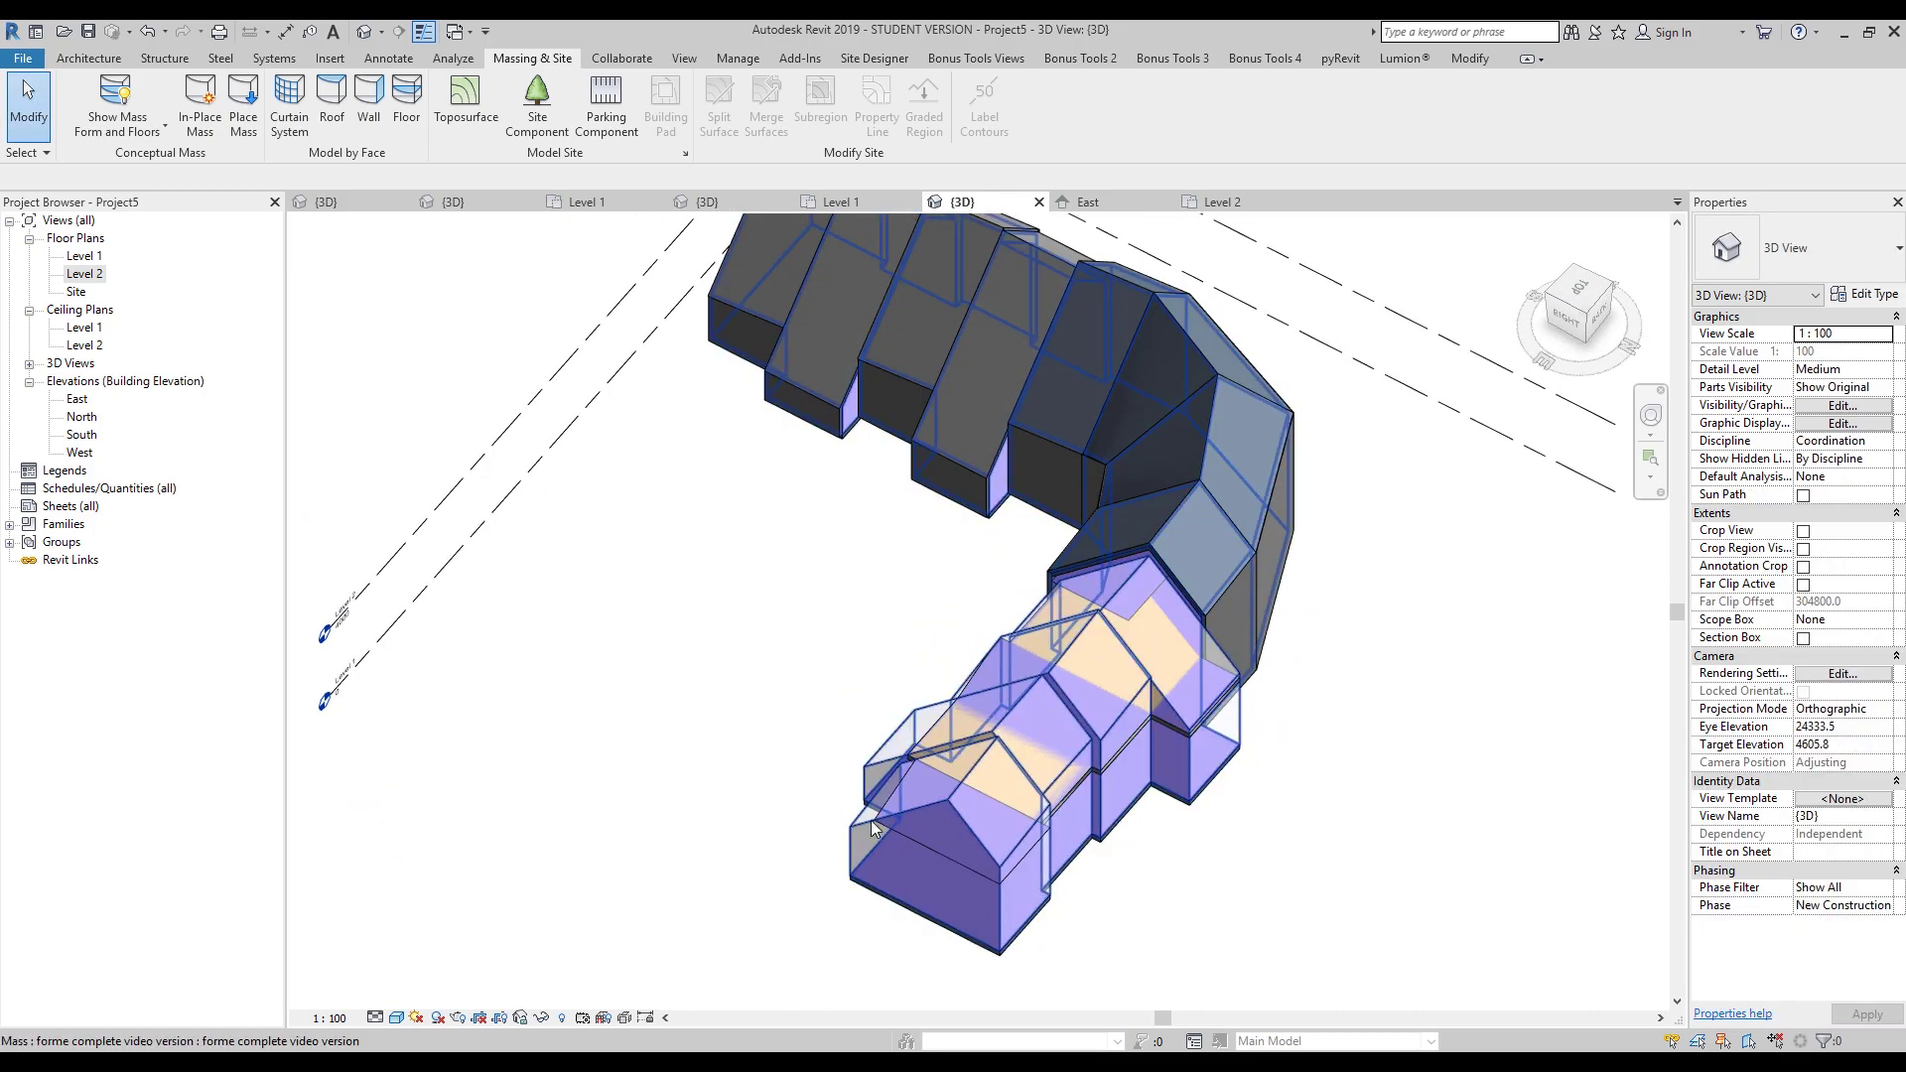
middle_click_drag(950, 862, 1029, 728, "shift")
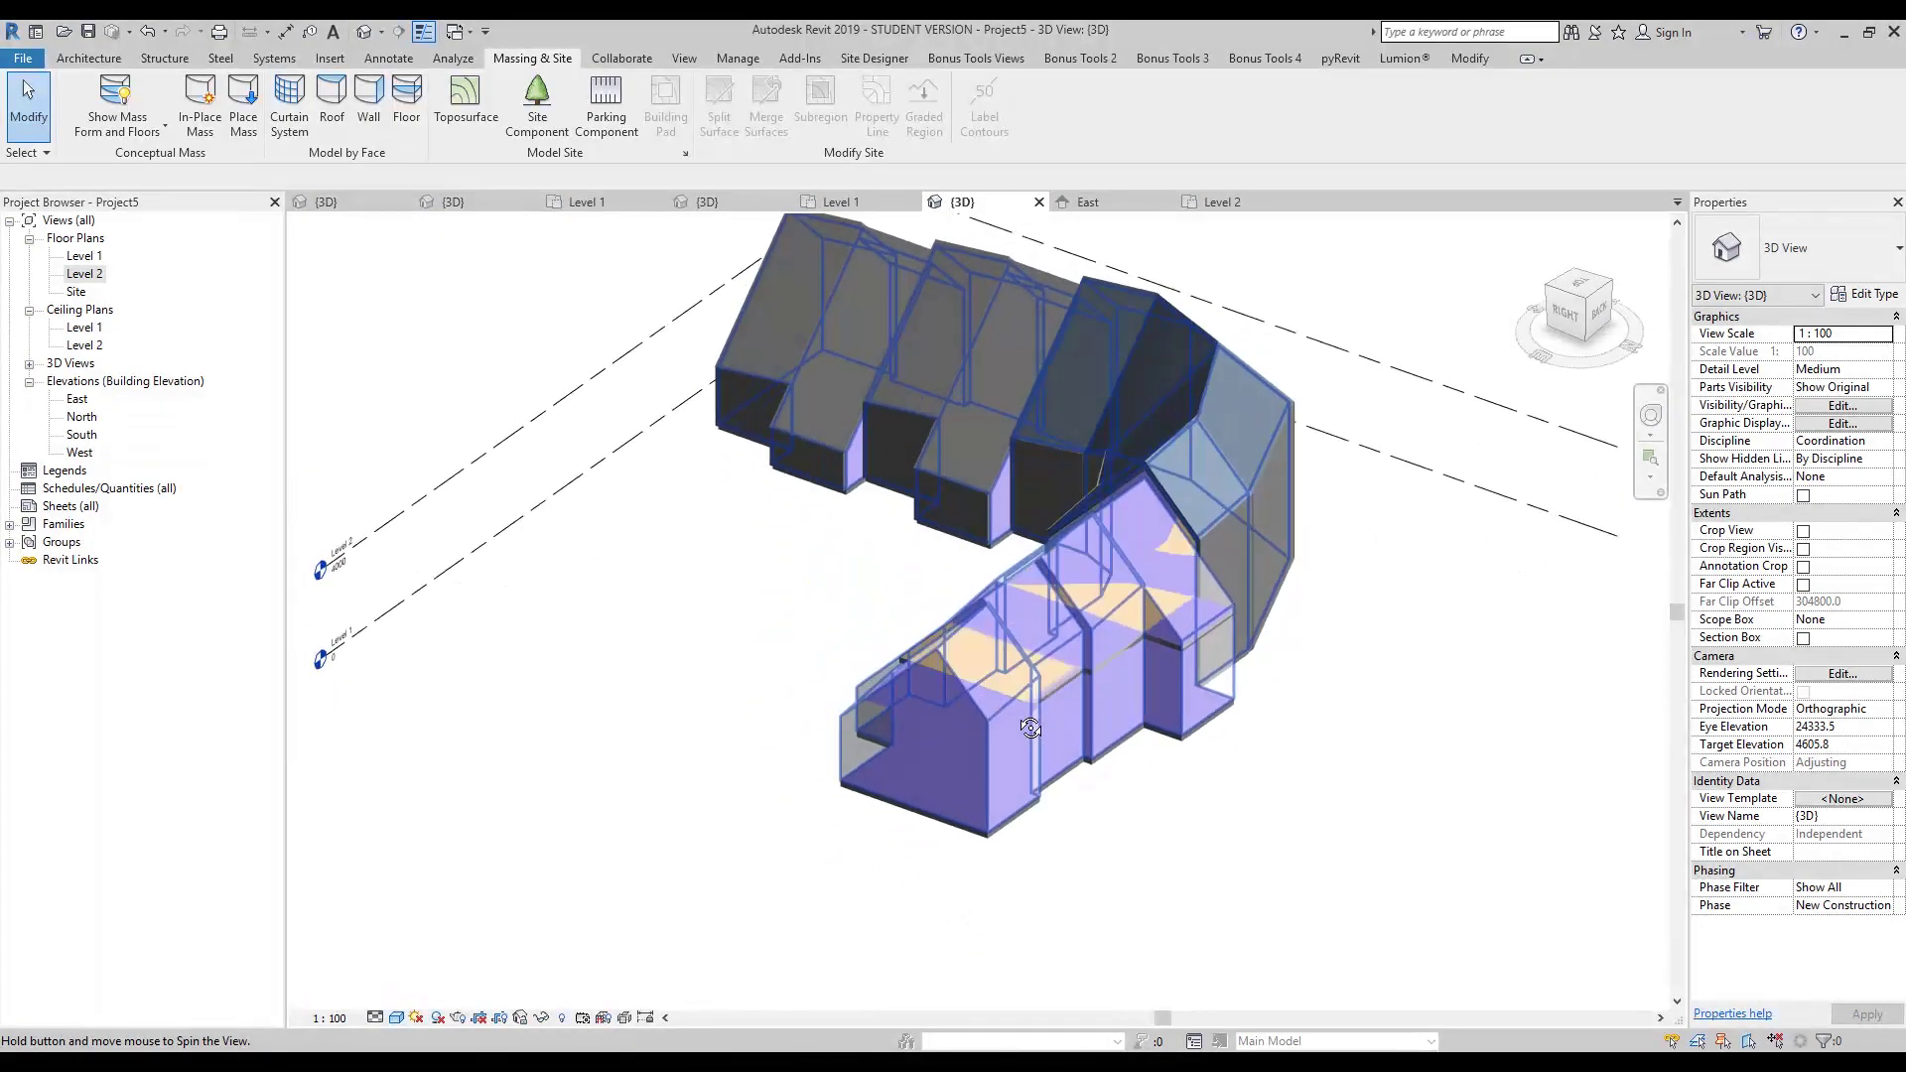
- Hide the mass form to examine both wood floors from several sides, and show the mass form and floors again
left_click(135, 99)
middle_click_drag(1136, 456, 1185, 572, "shift")
middle_click_drag(1285, 749, 870, 780, "shift")
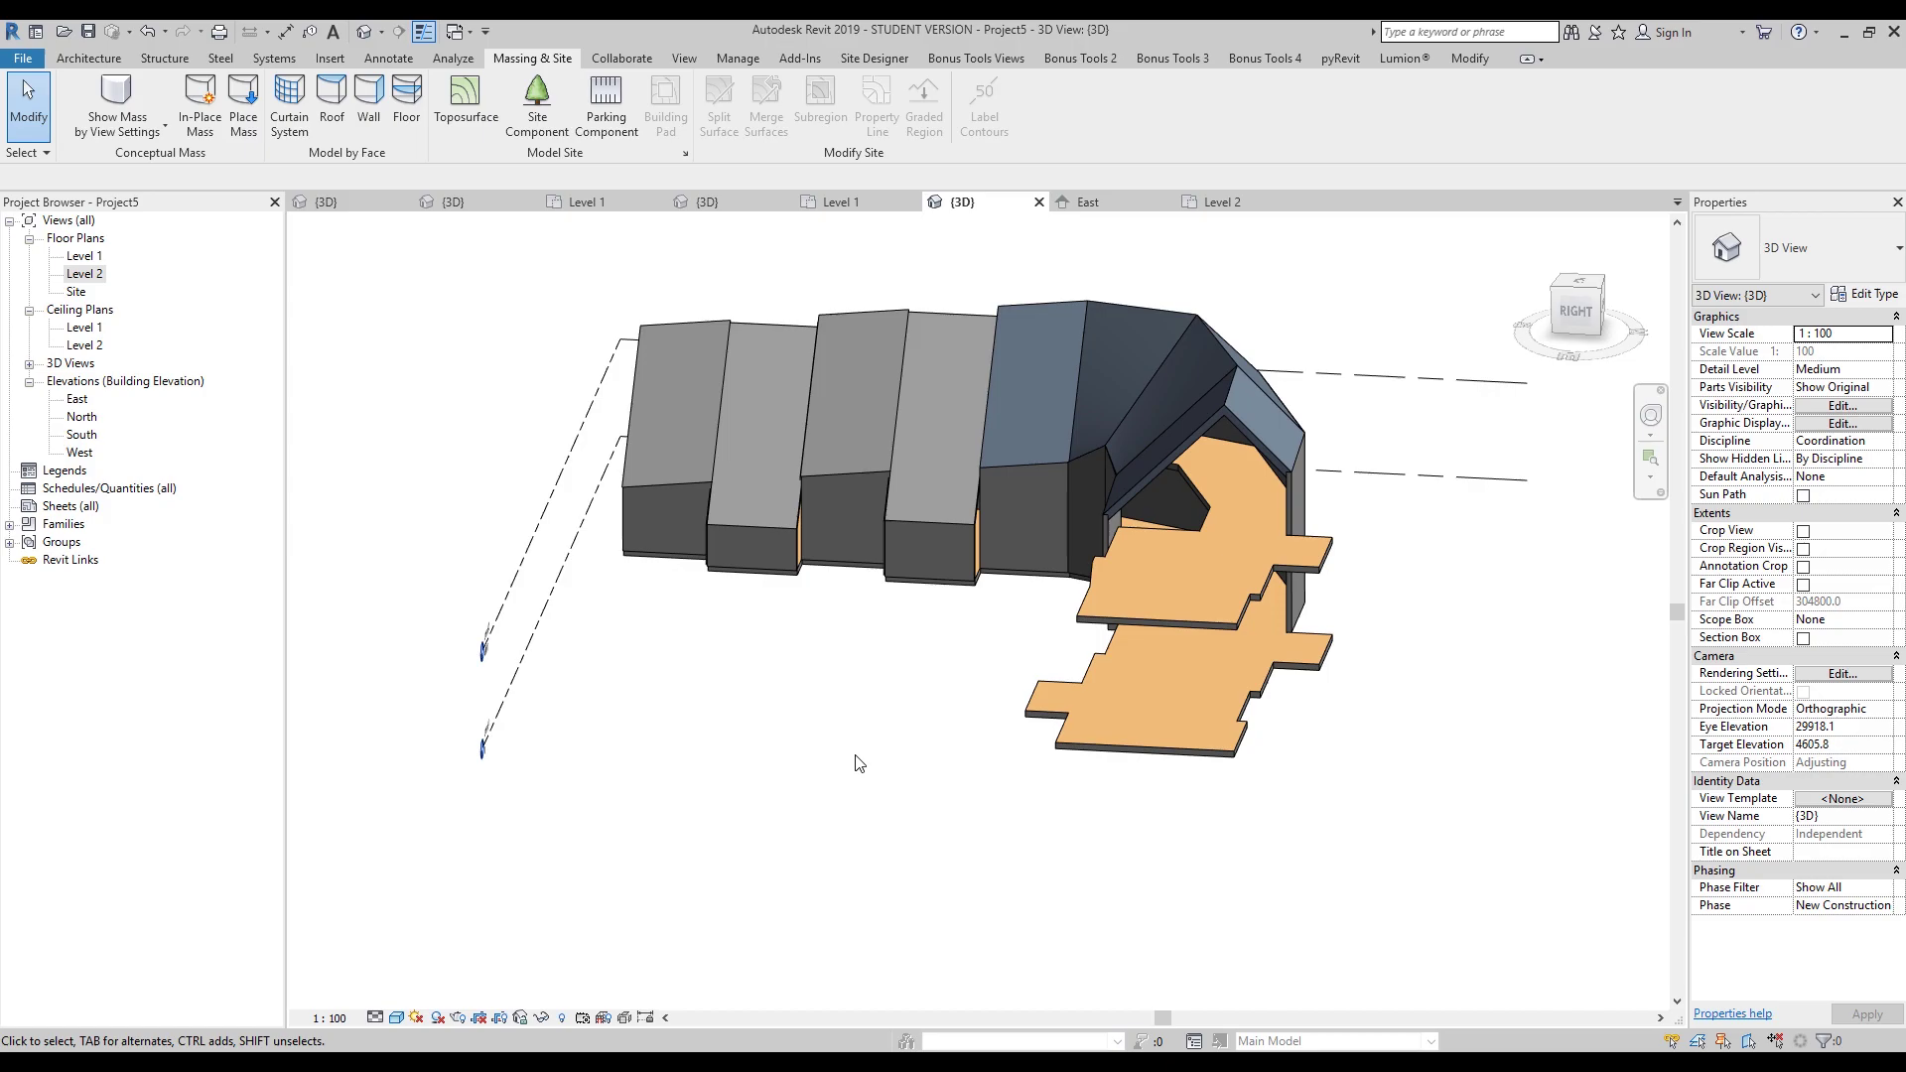
middle_click_drag(377, 519, 1102, 814, "shift")
left_click(116, 94)
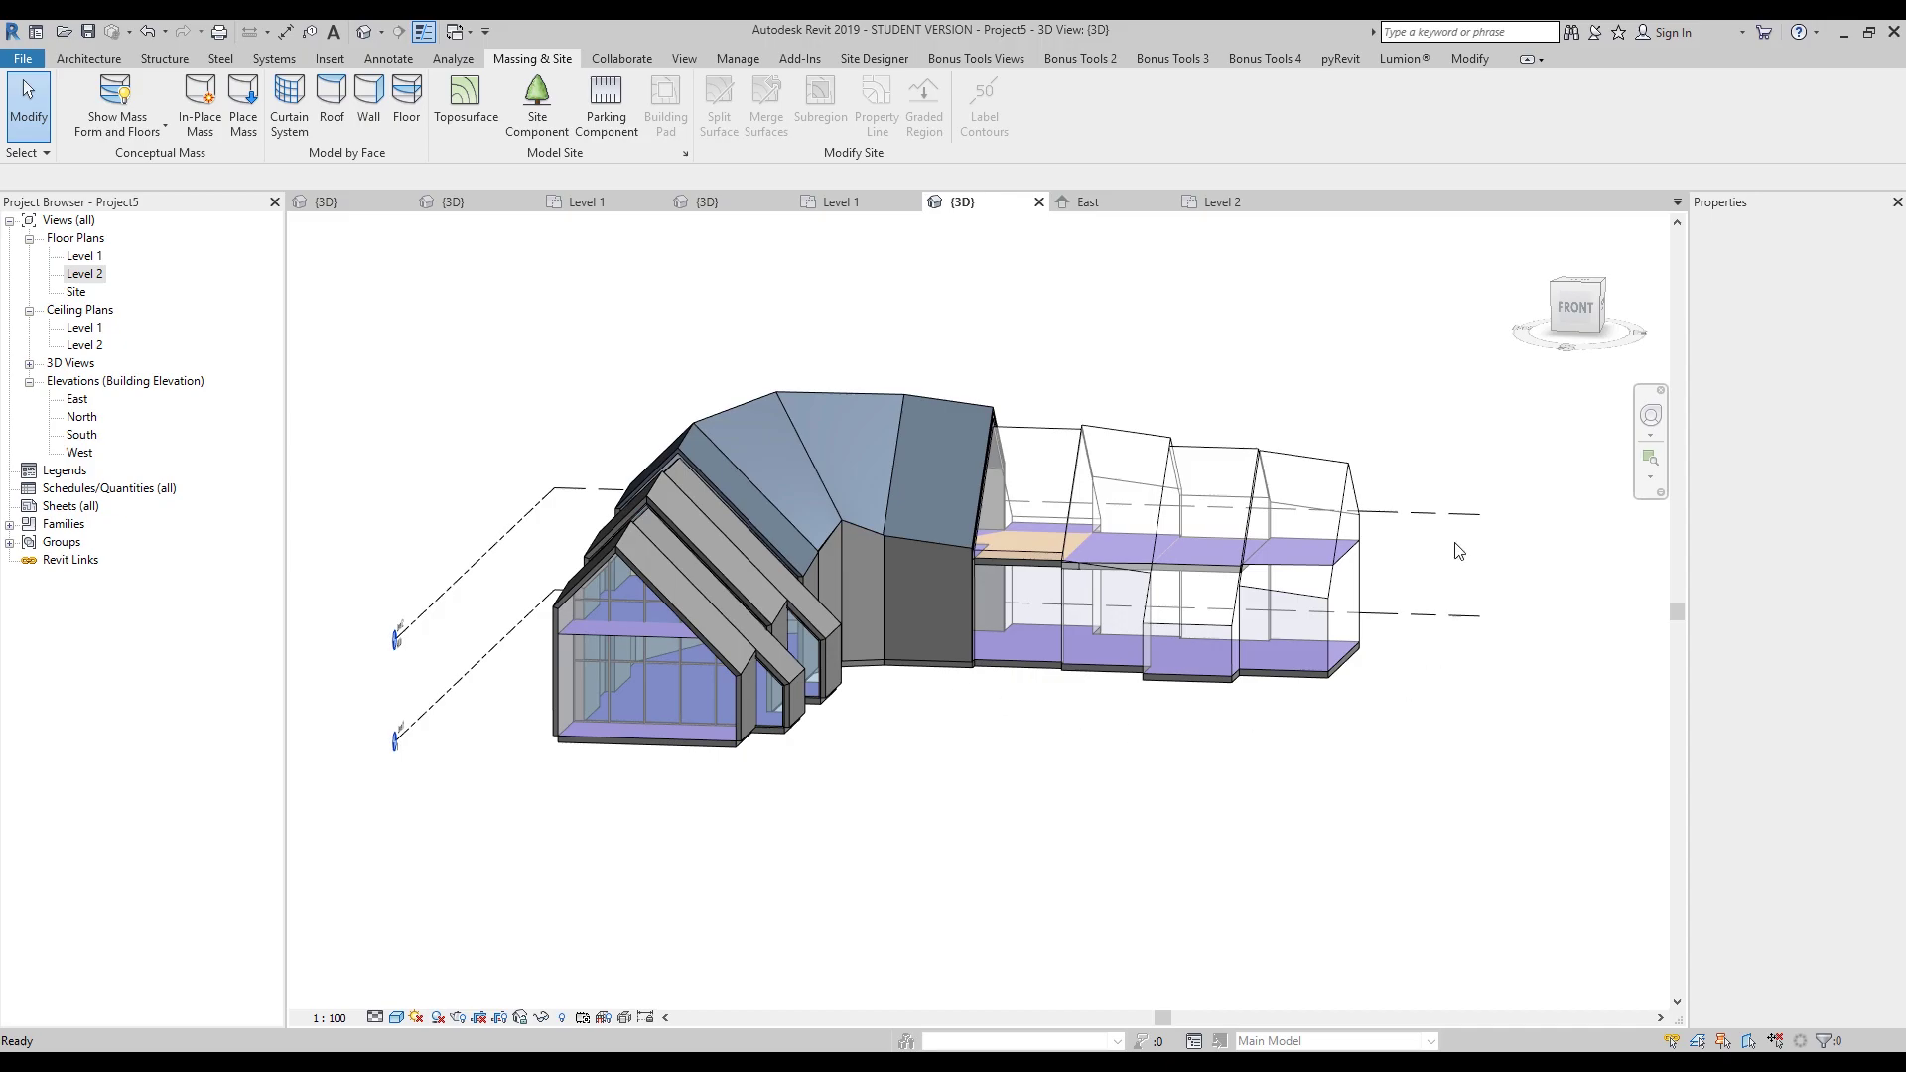
middle_click_drag(1458, 551, 568, 481, "shift")
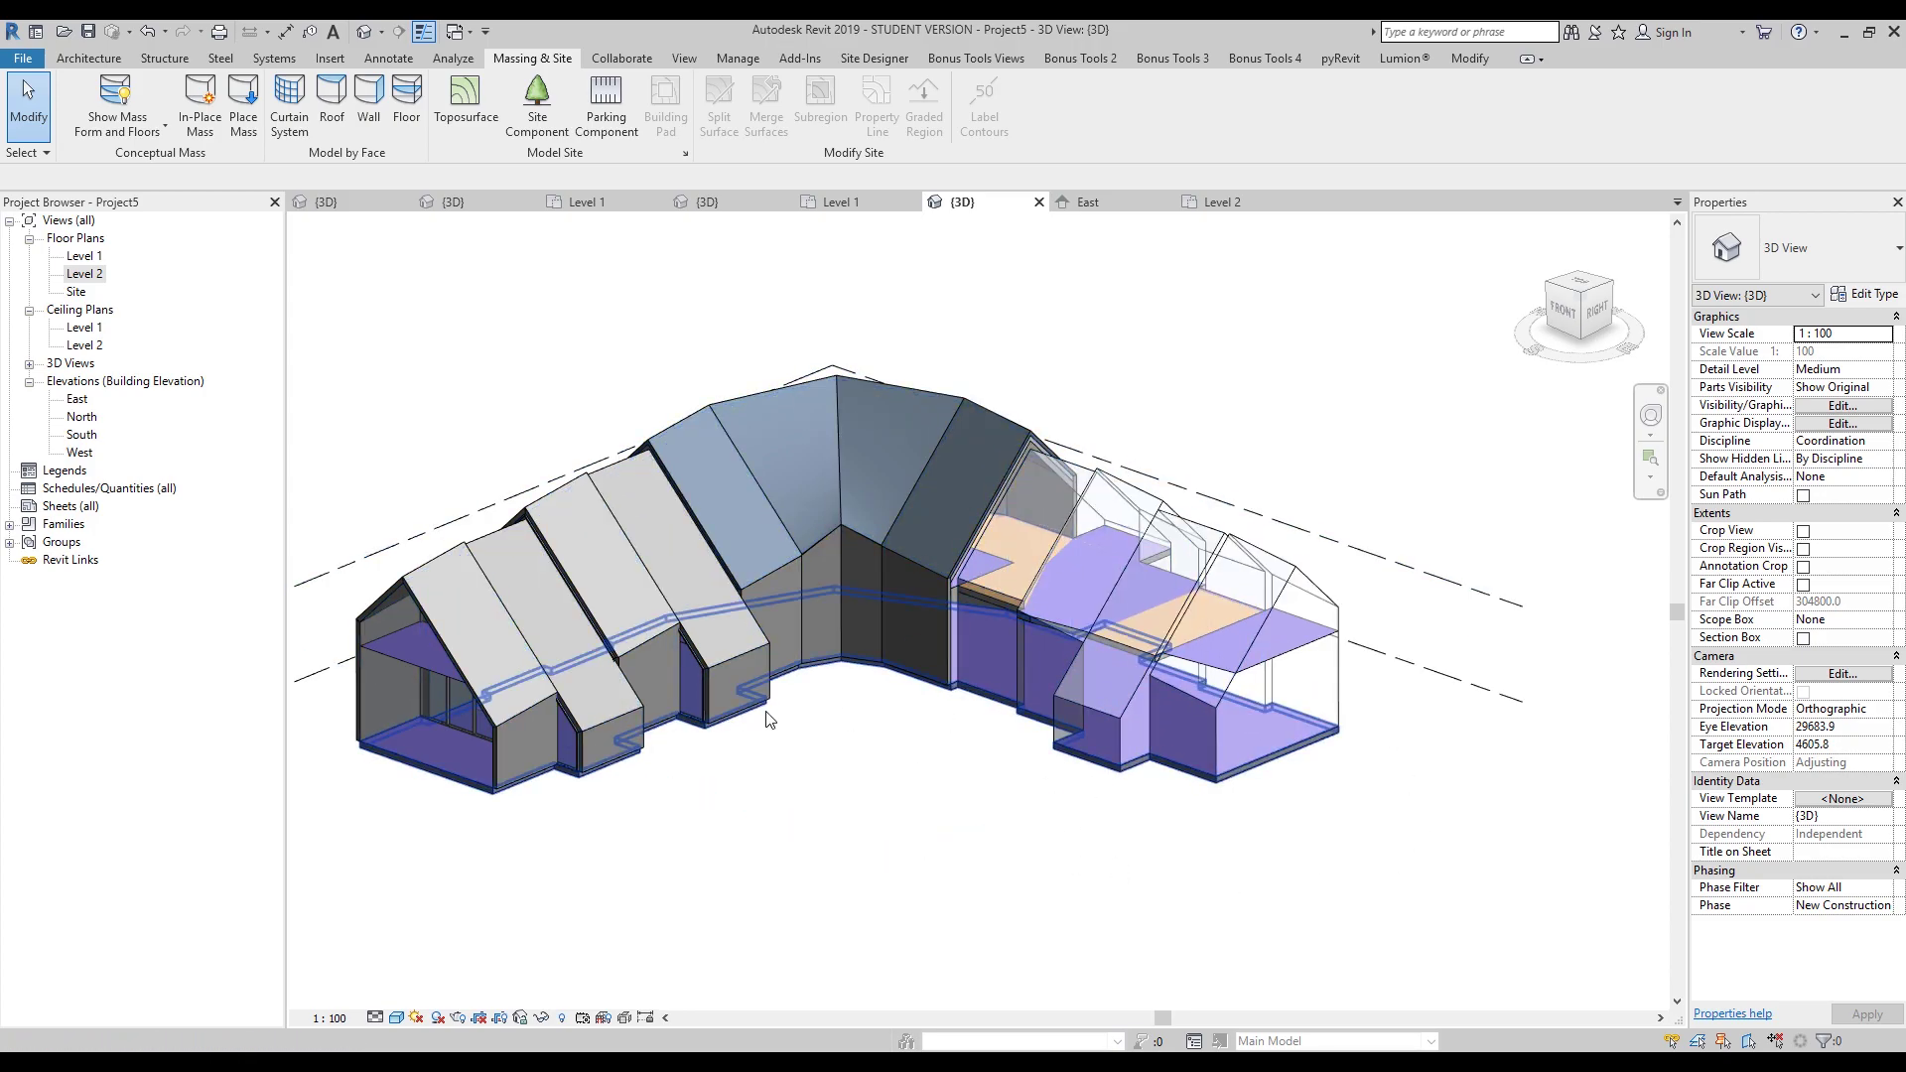
middle_click_drag(1043, 636, 852, 791, "shift")
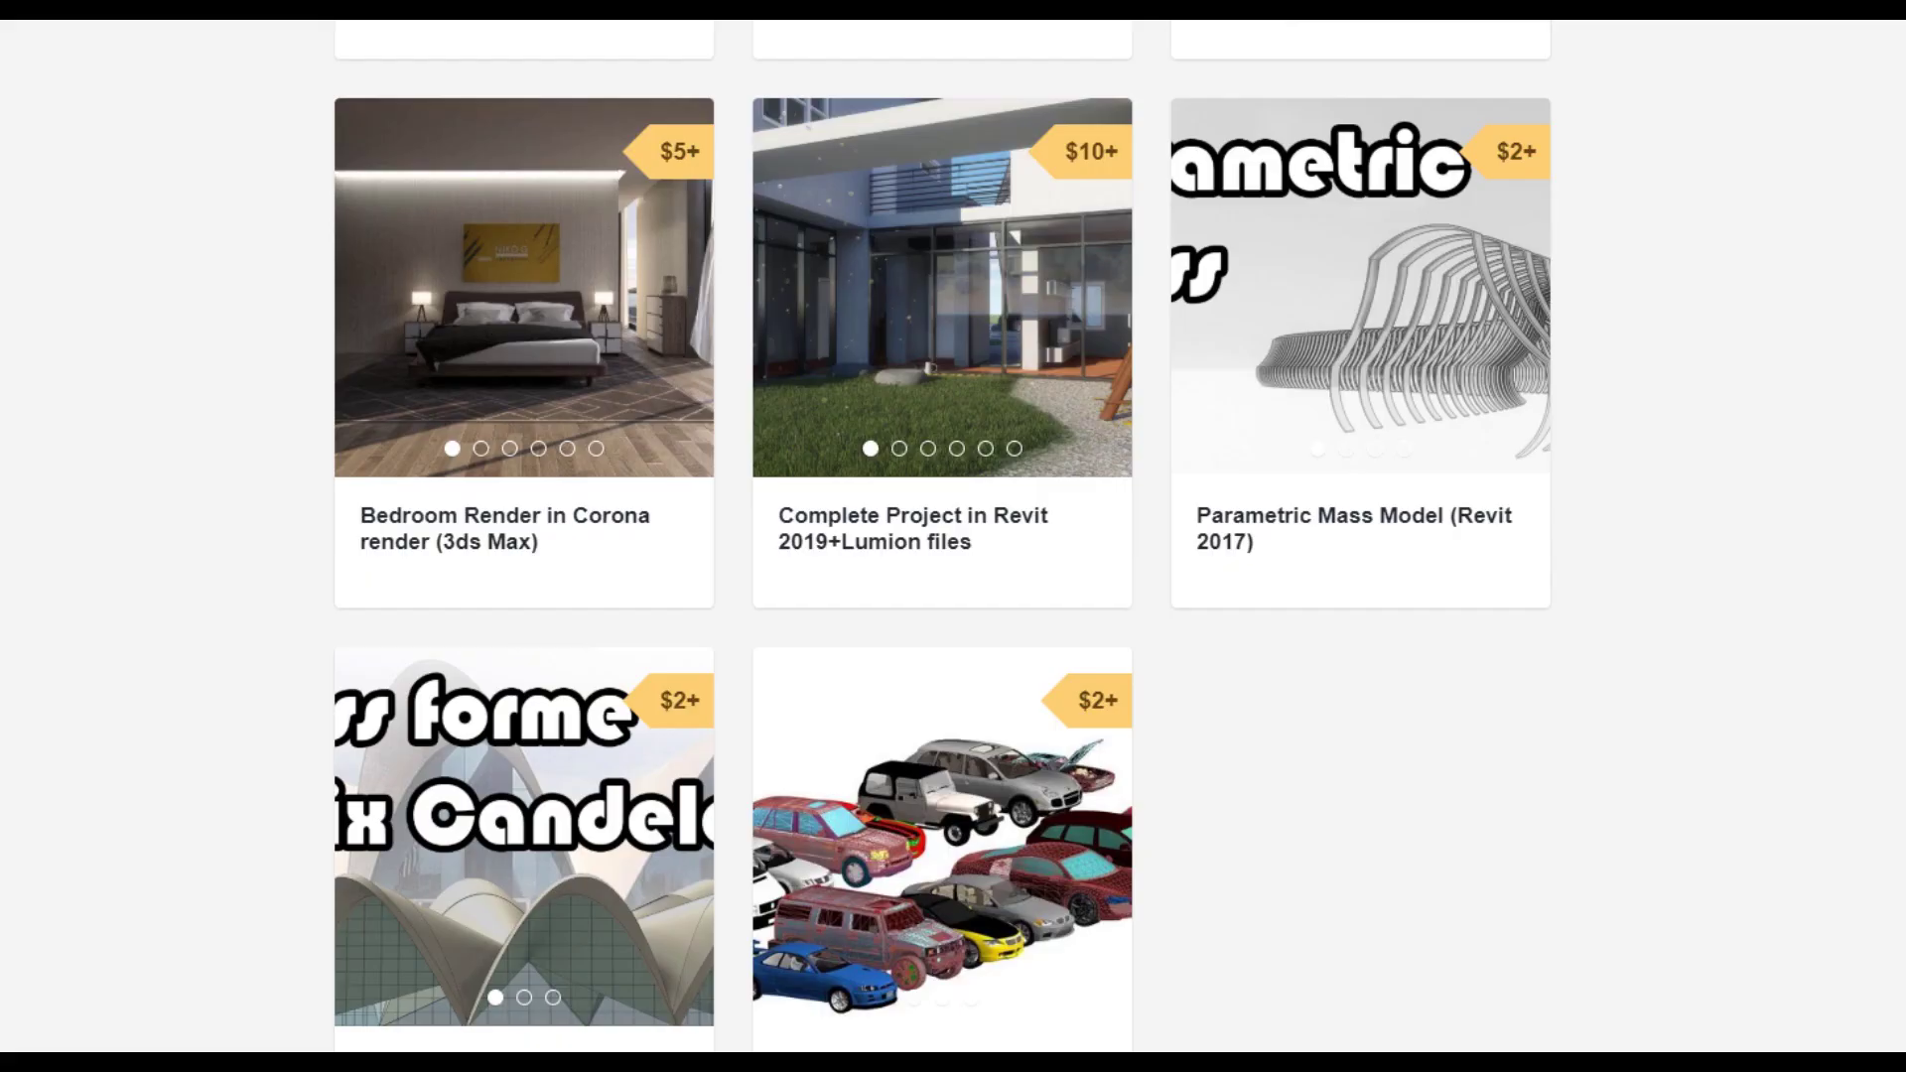
scroll(1012, 1037, "up", 12)
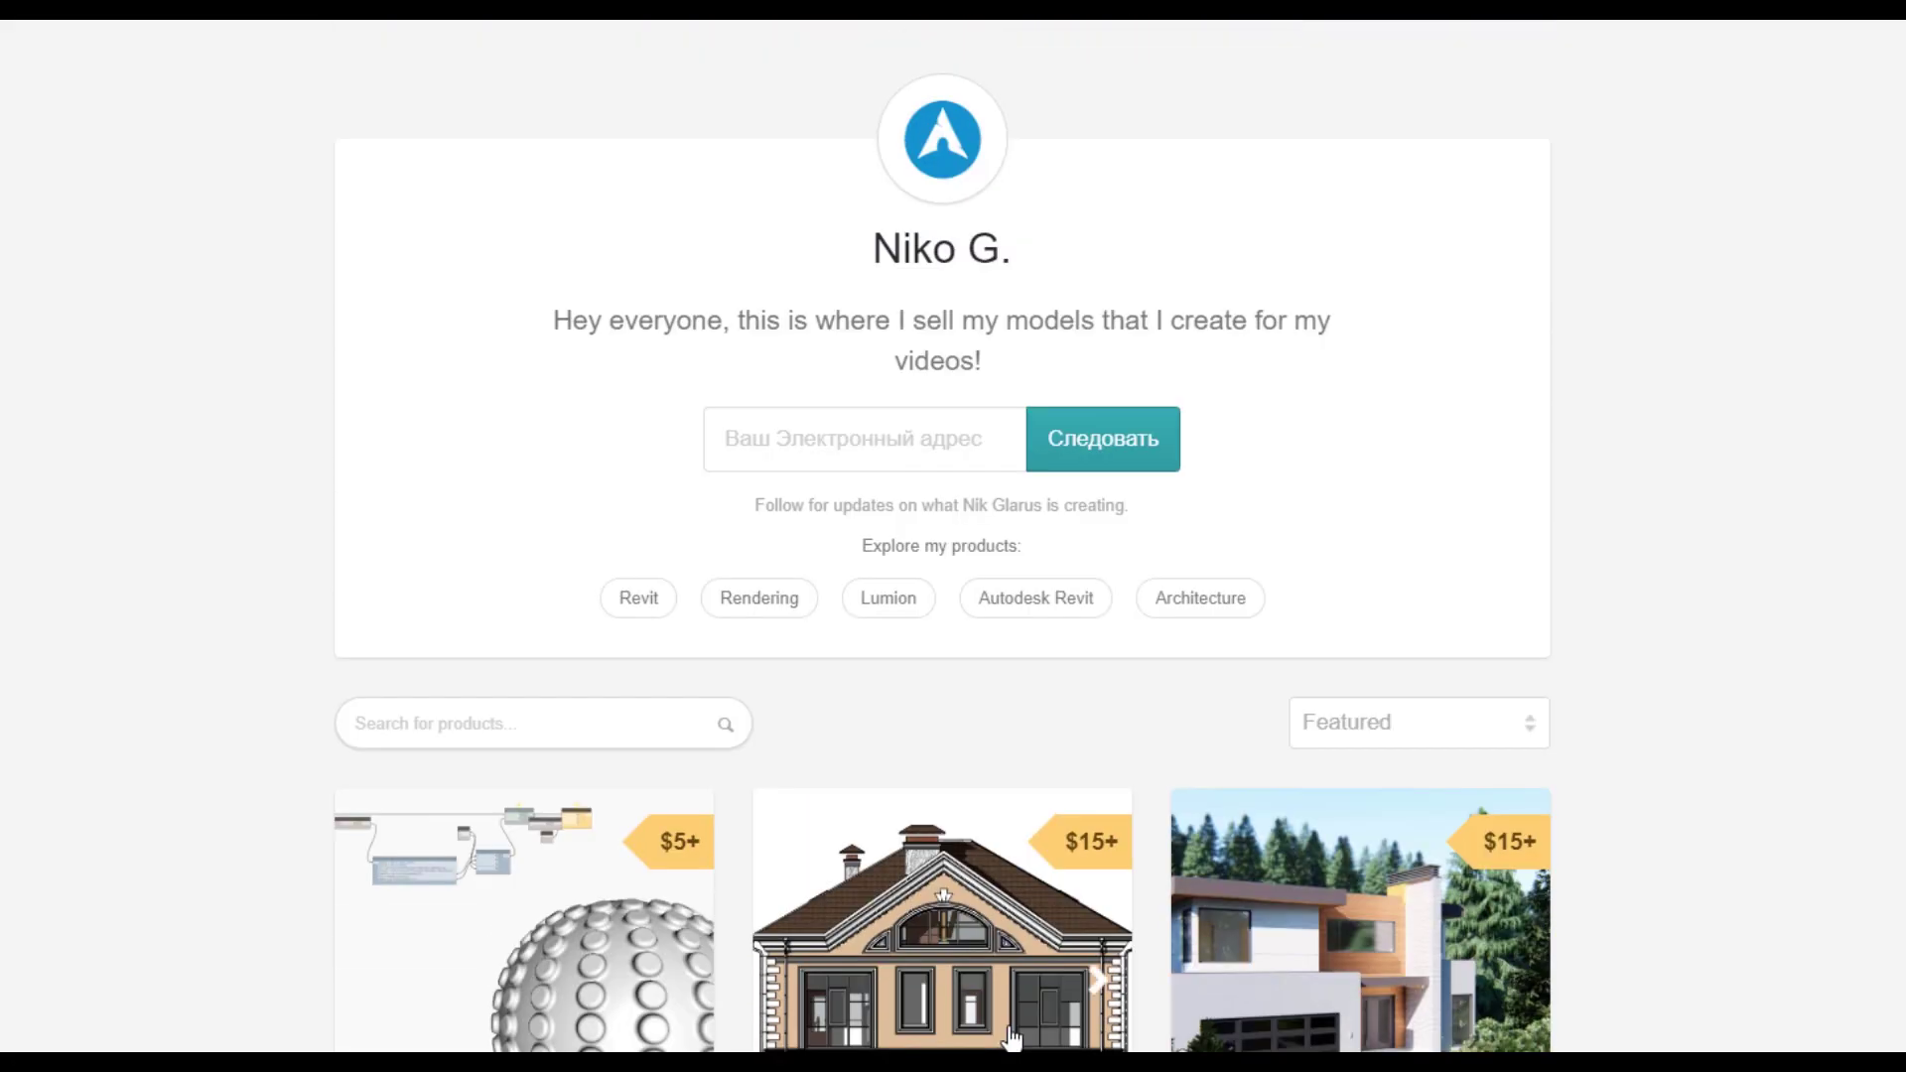
- Look through the online store's featured products, from the Dynamo scripts bundle and house projects to the bedroom render and parametric mass model
scroll(1013, 1038, "down", 3)
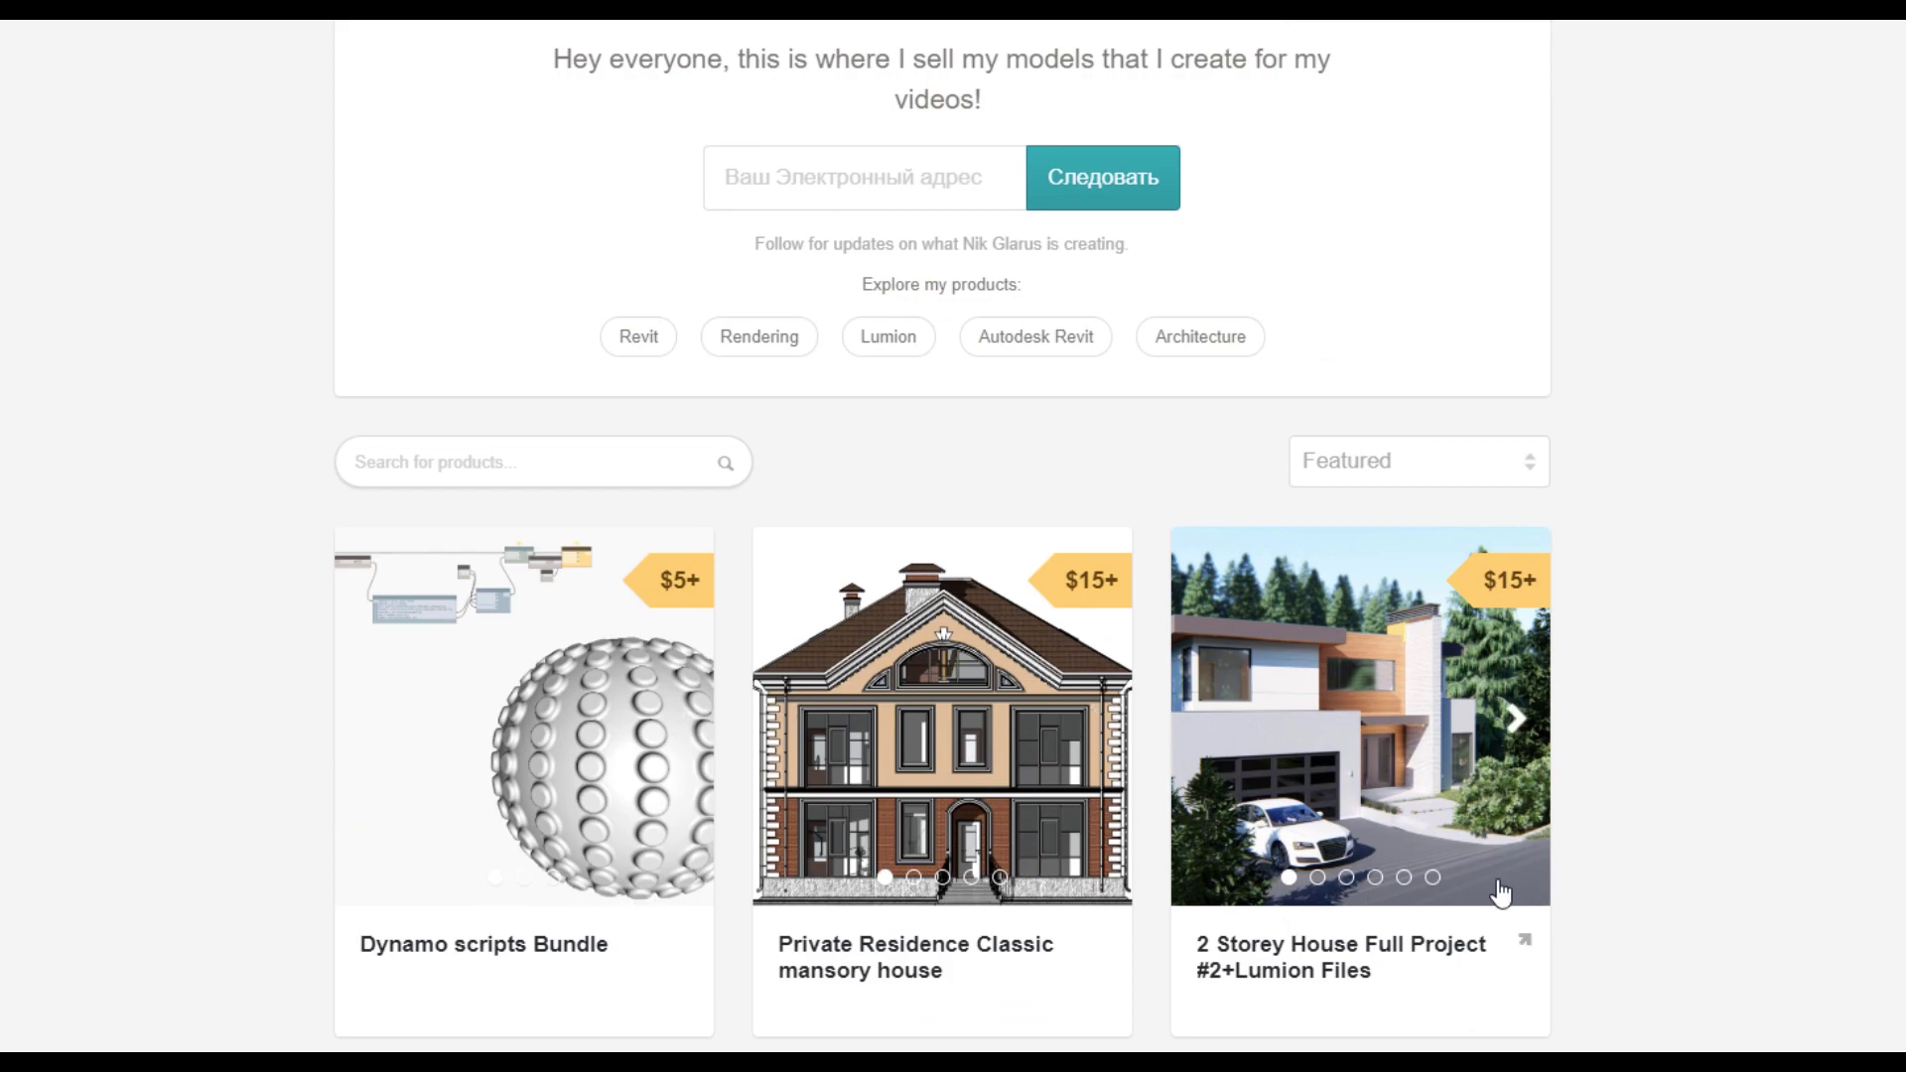
scroll(938, 794, "down", 5)
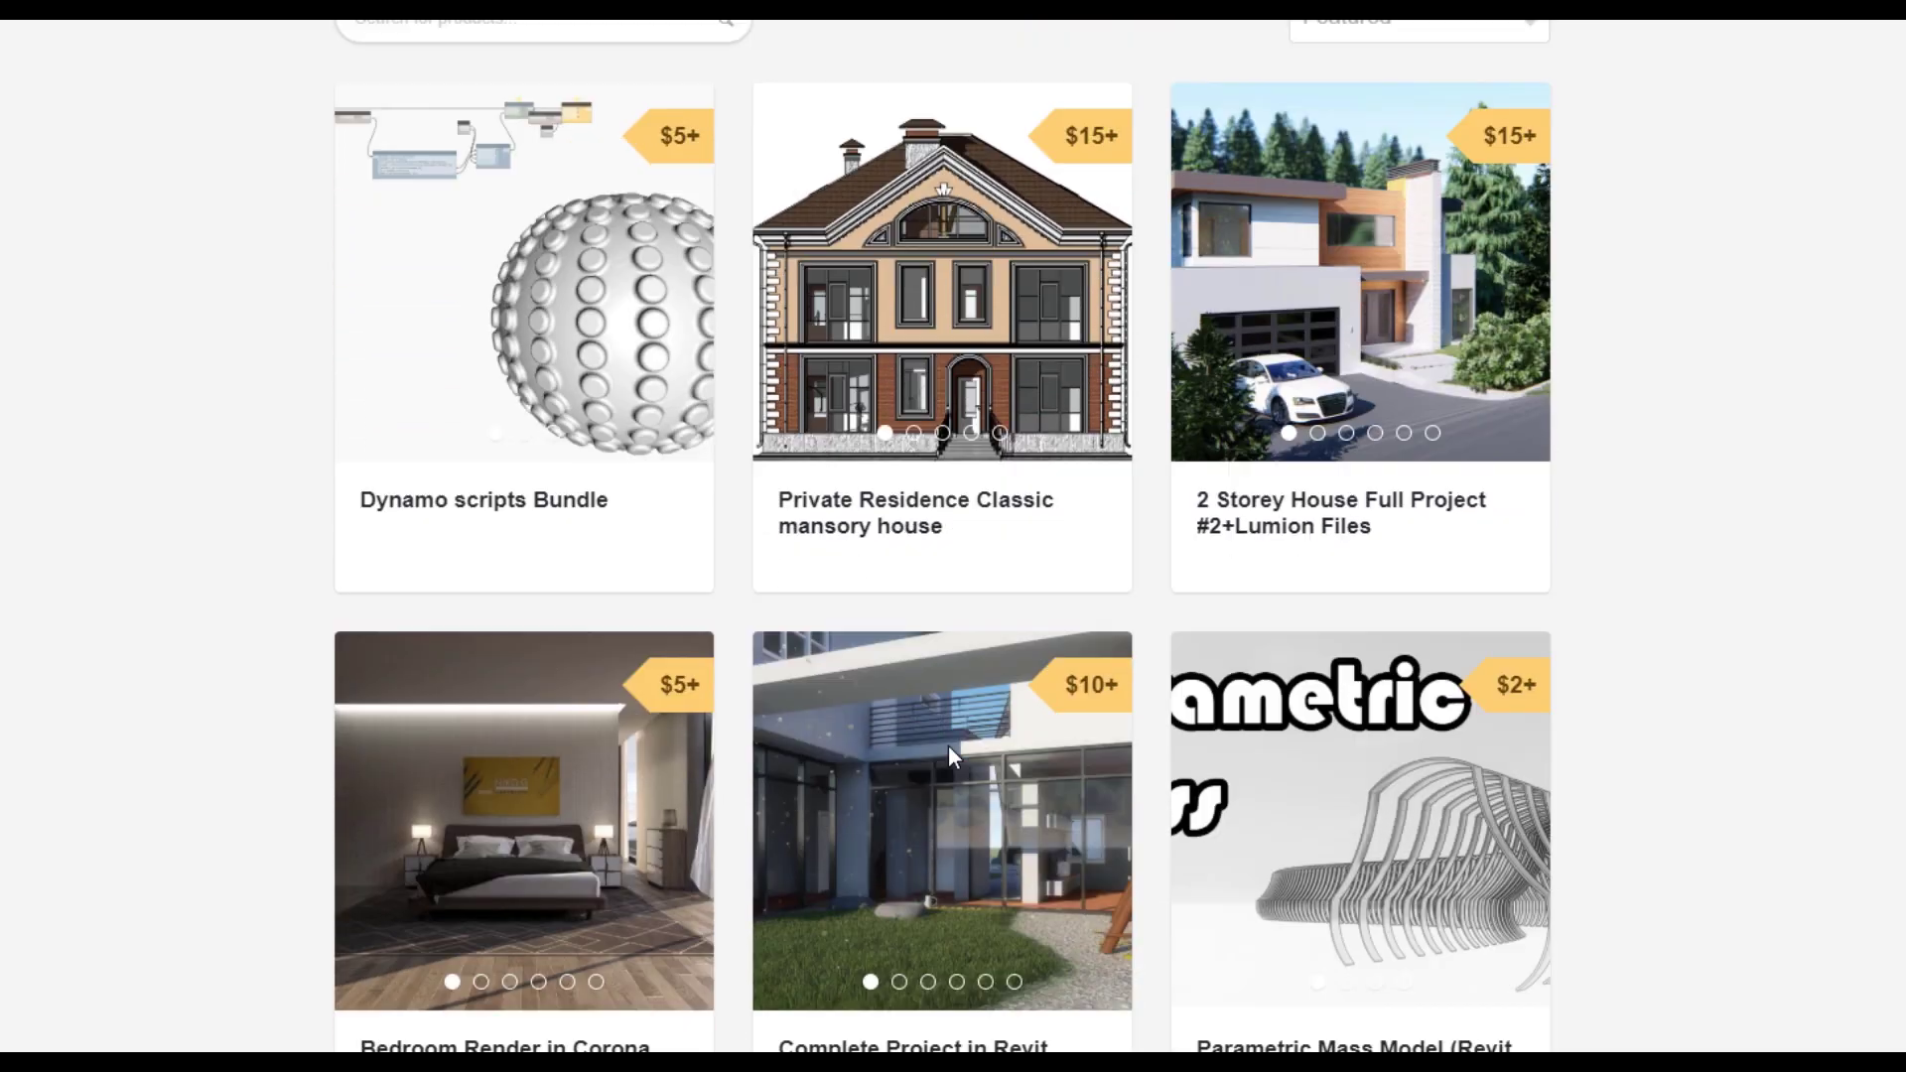
scroll(1344, 566, "up", 2)
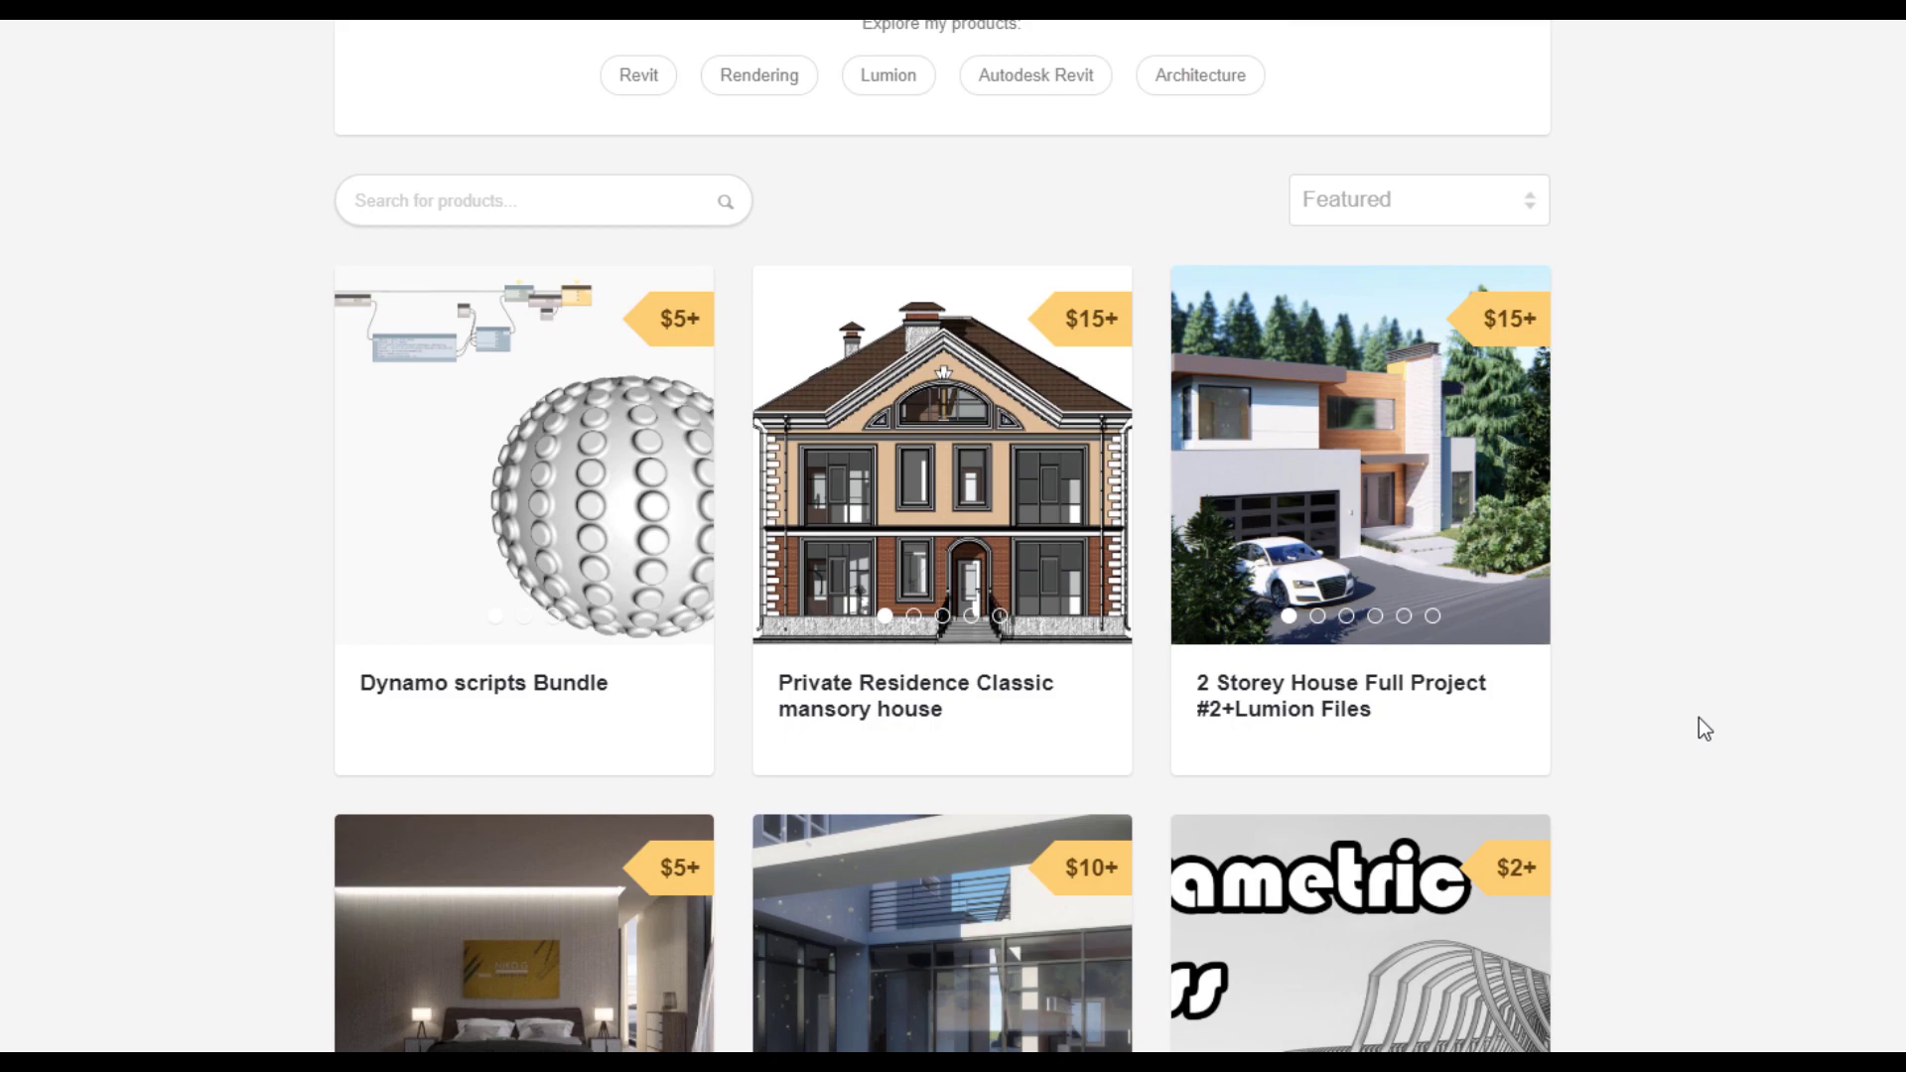
scroll(1700, 720, "up", 3)
scroll(1702, 725, "up", 3)
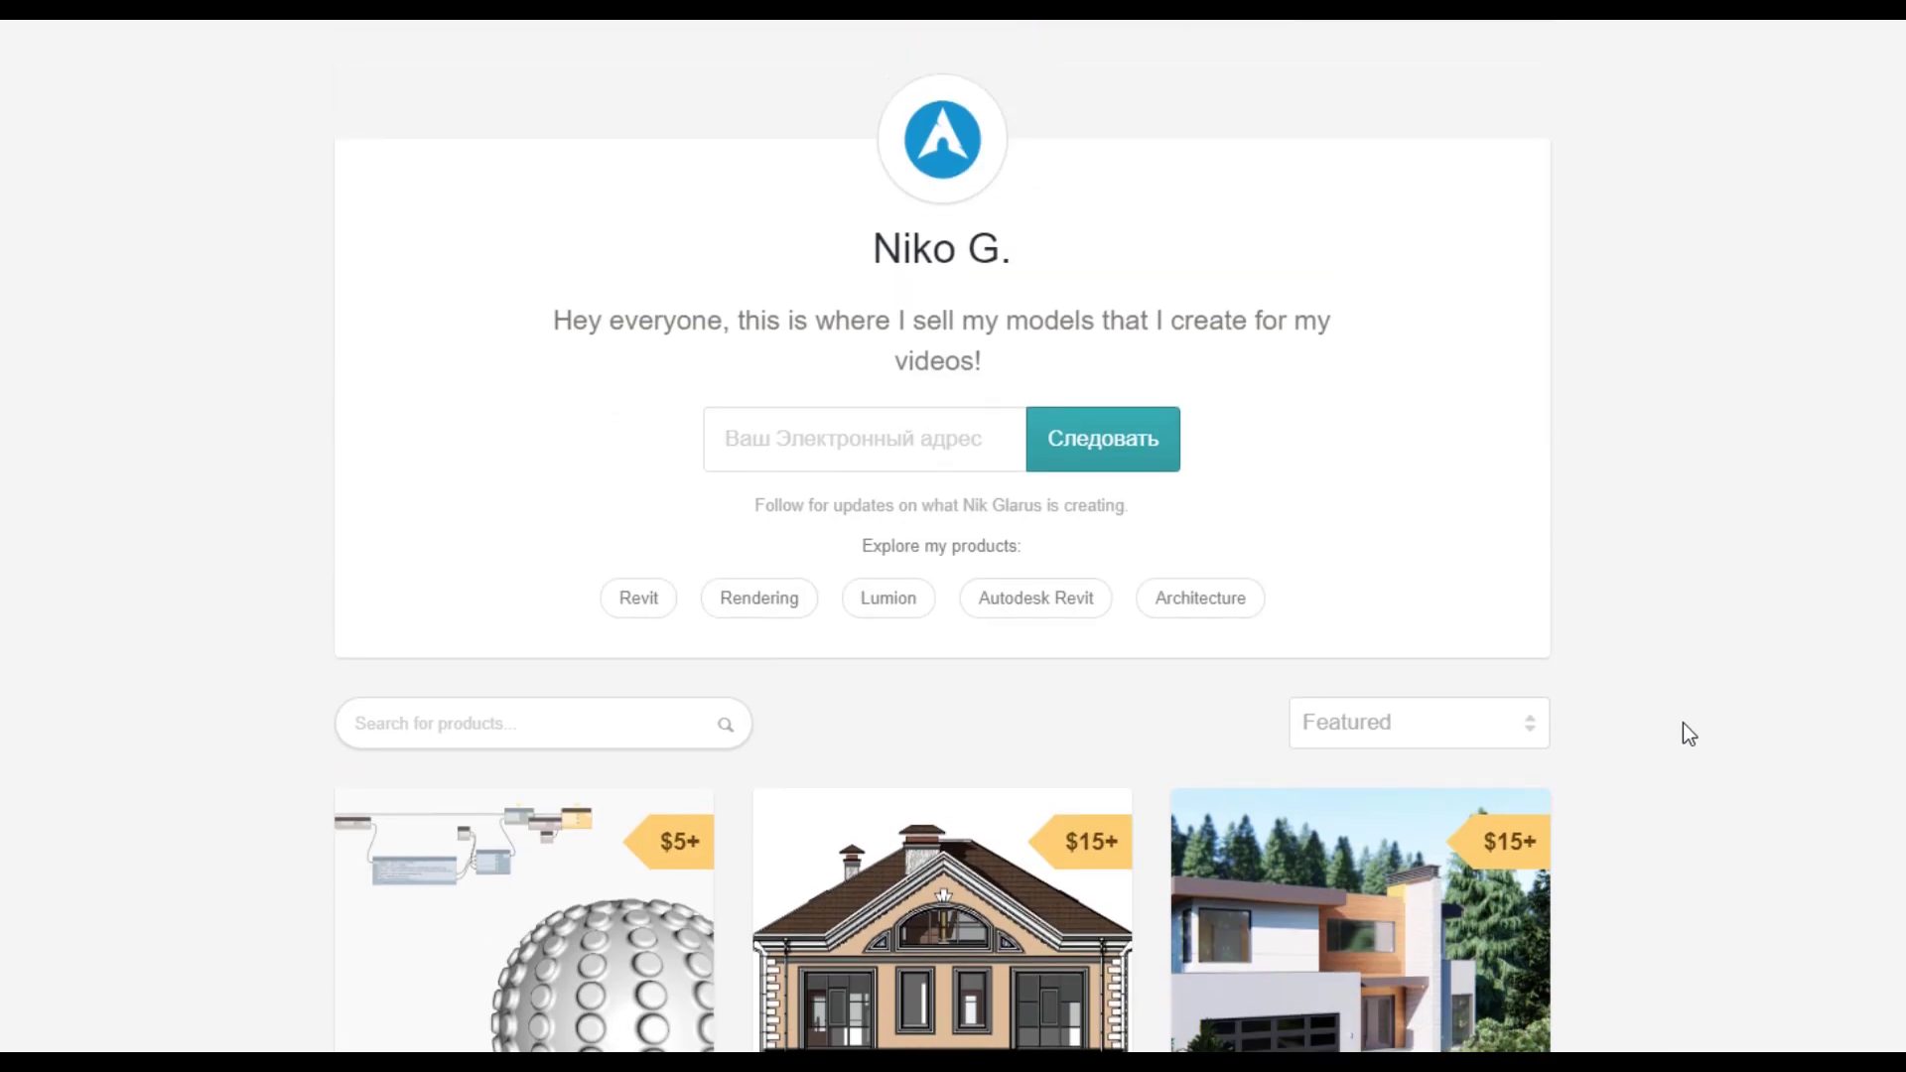
scroll(1686, 722, "down", 6)
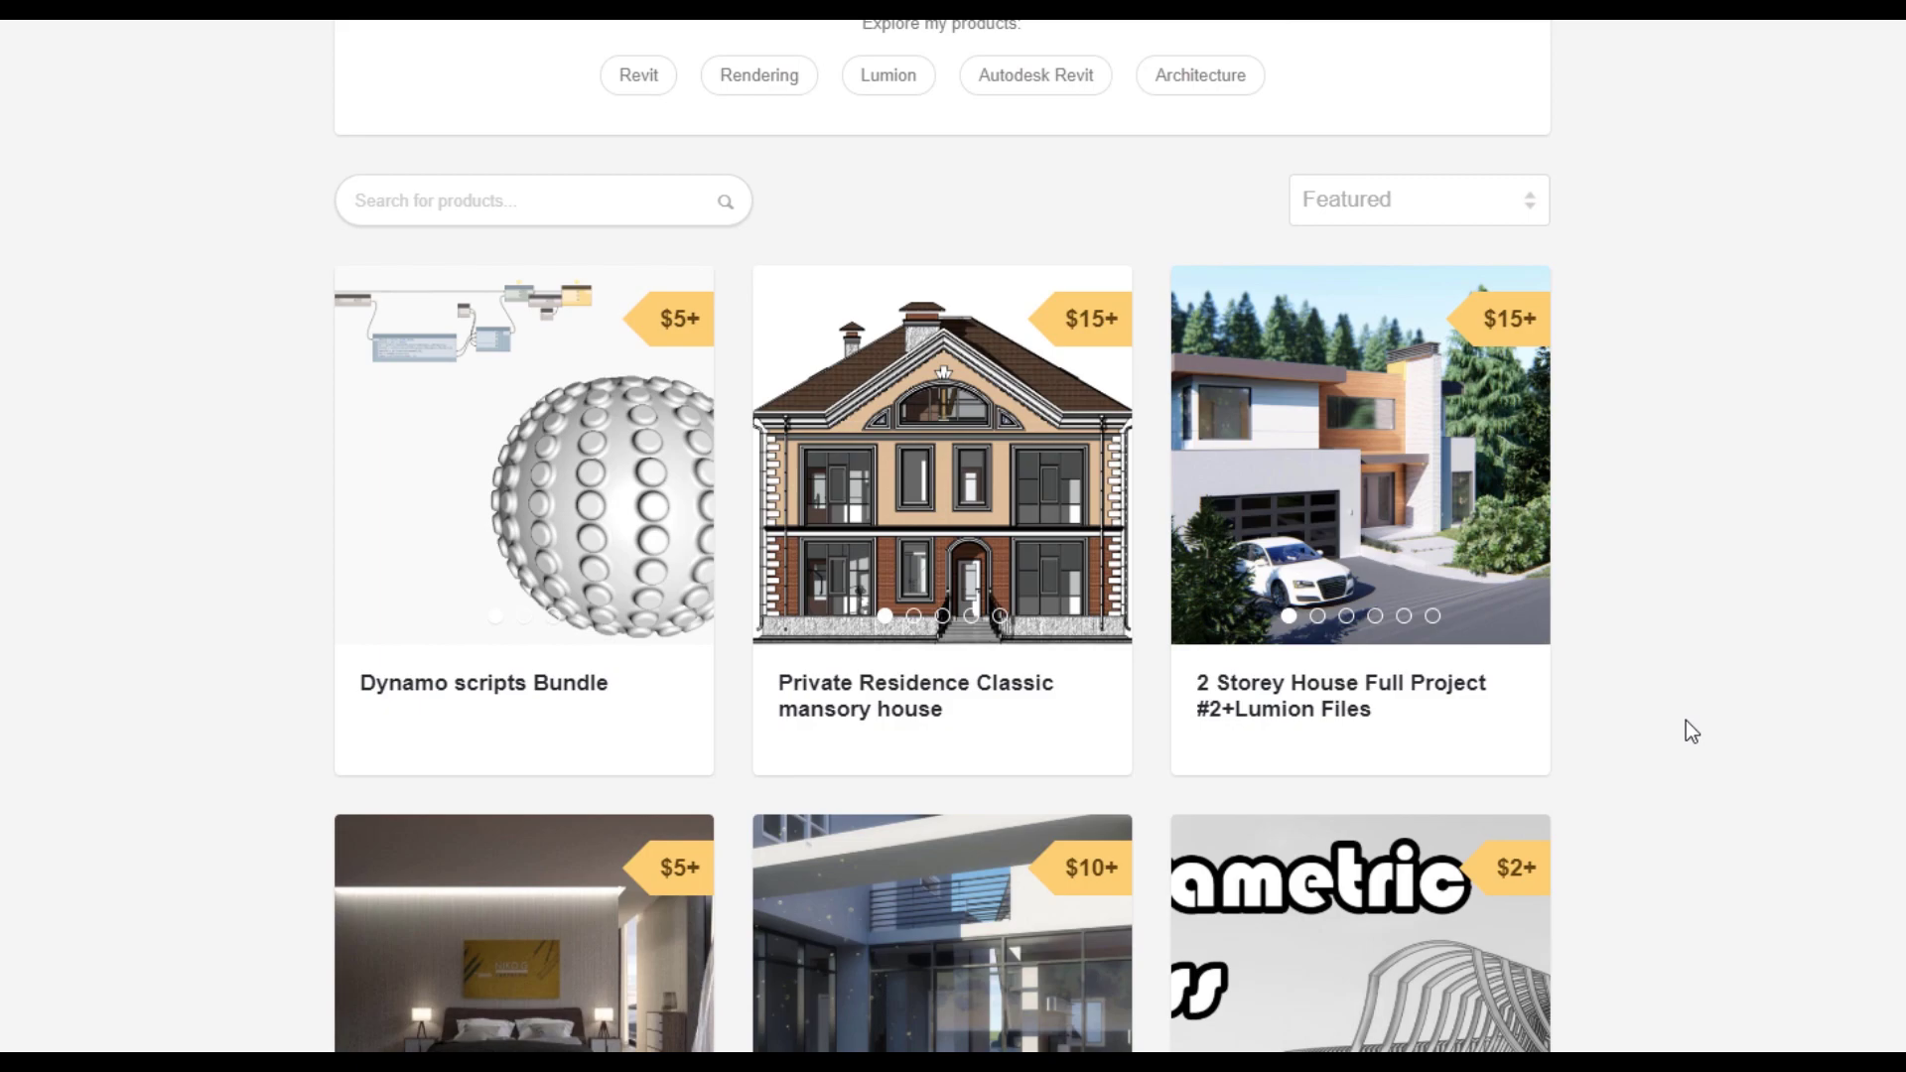
scroll(1688, 731, "down", 3)
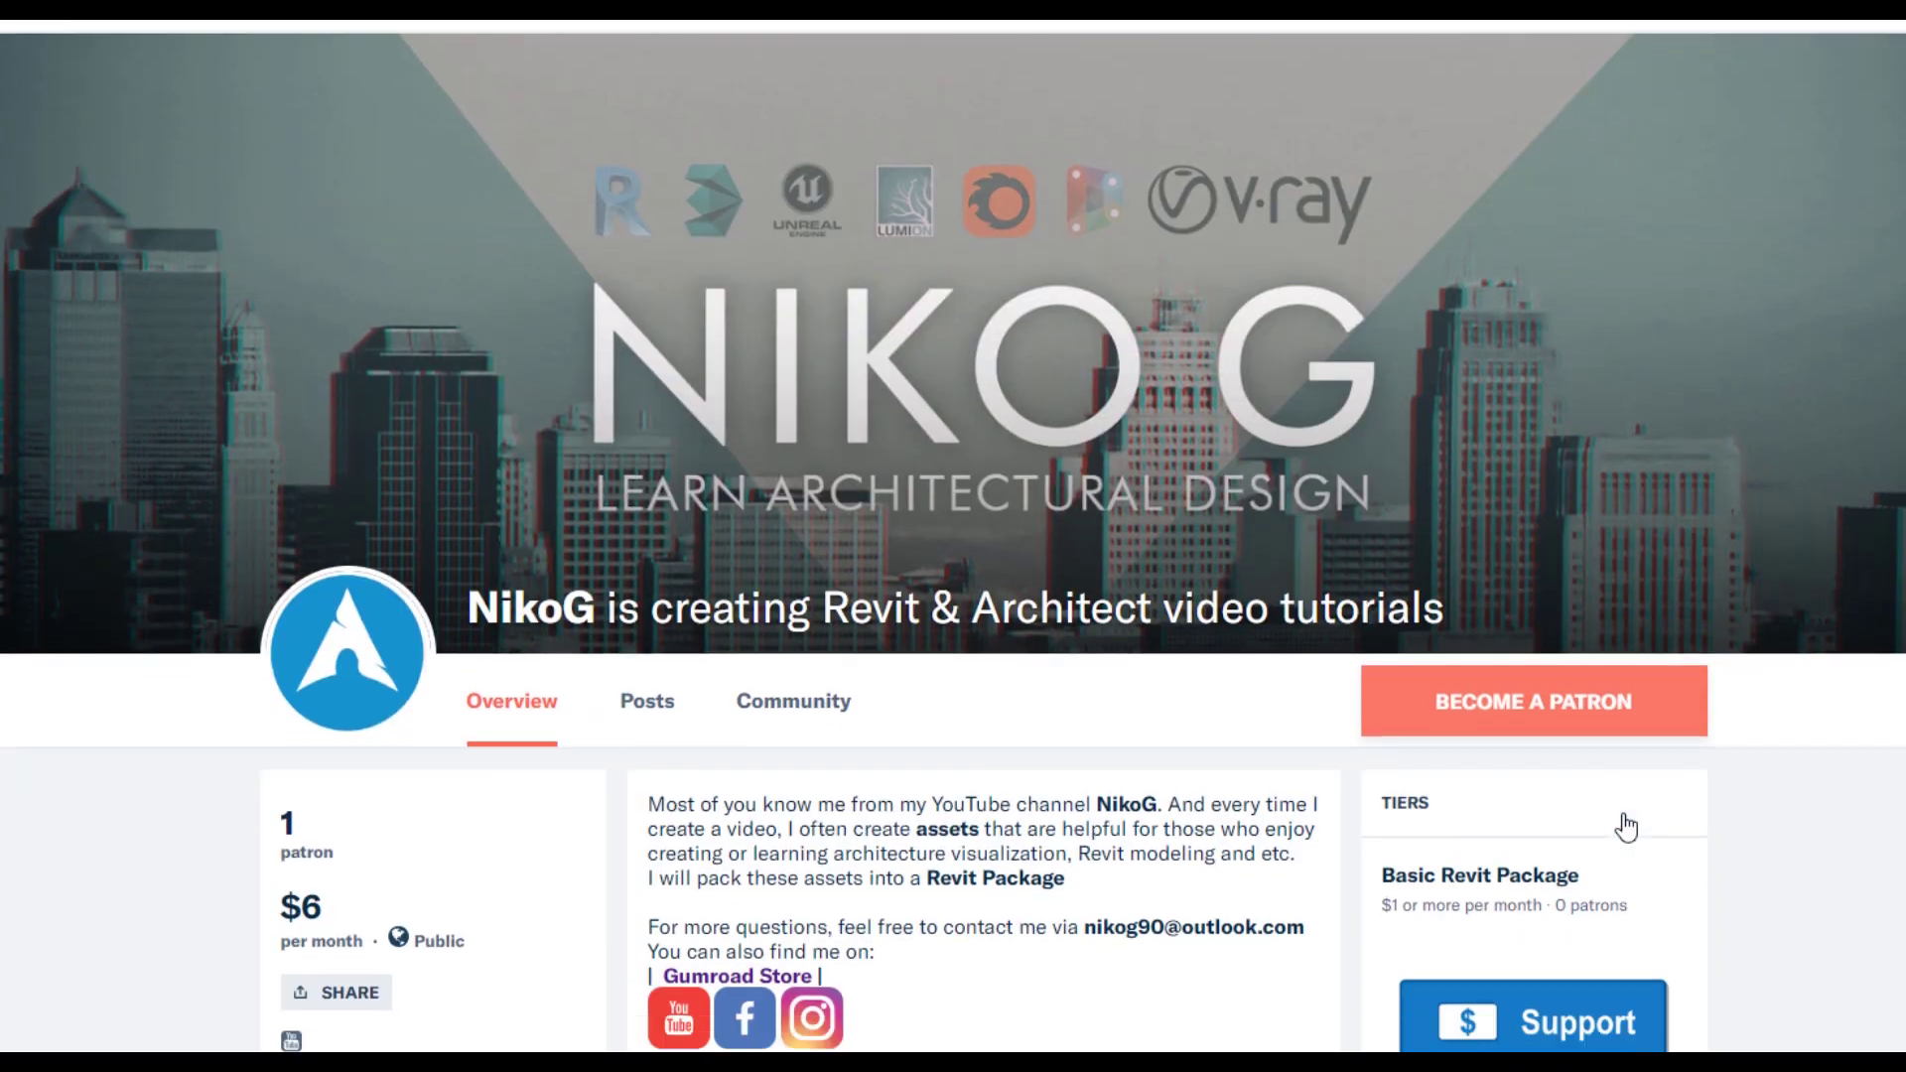
scroll(1621, 825, "down", 3)
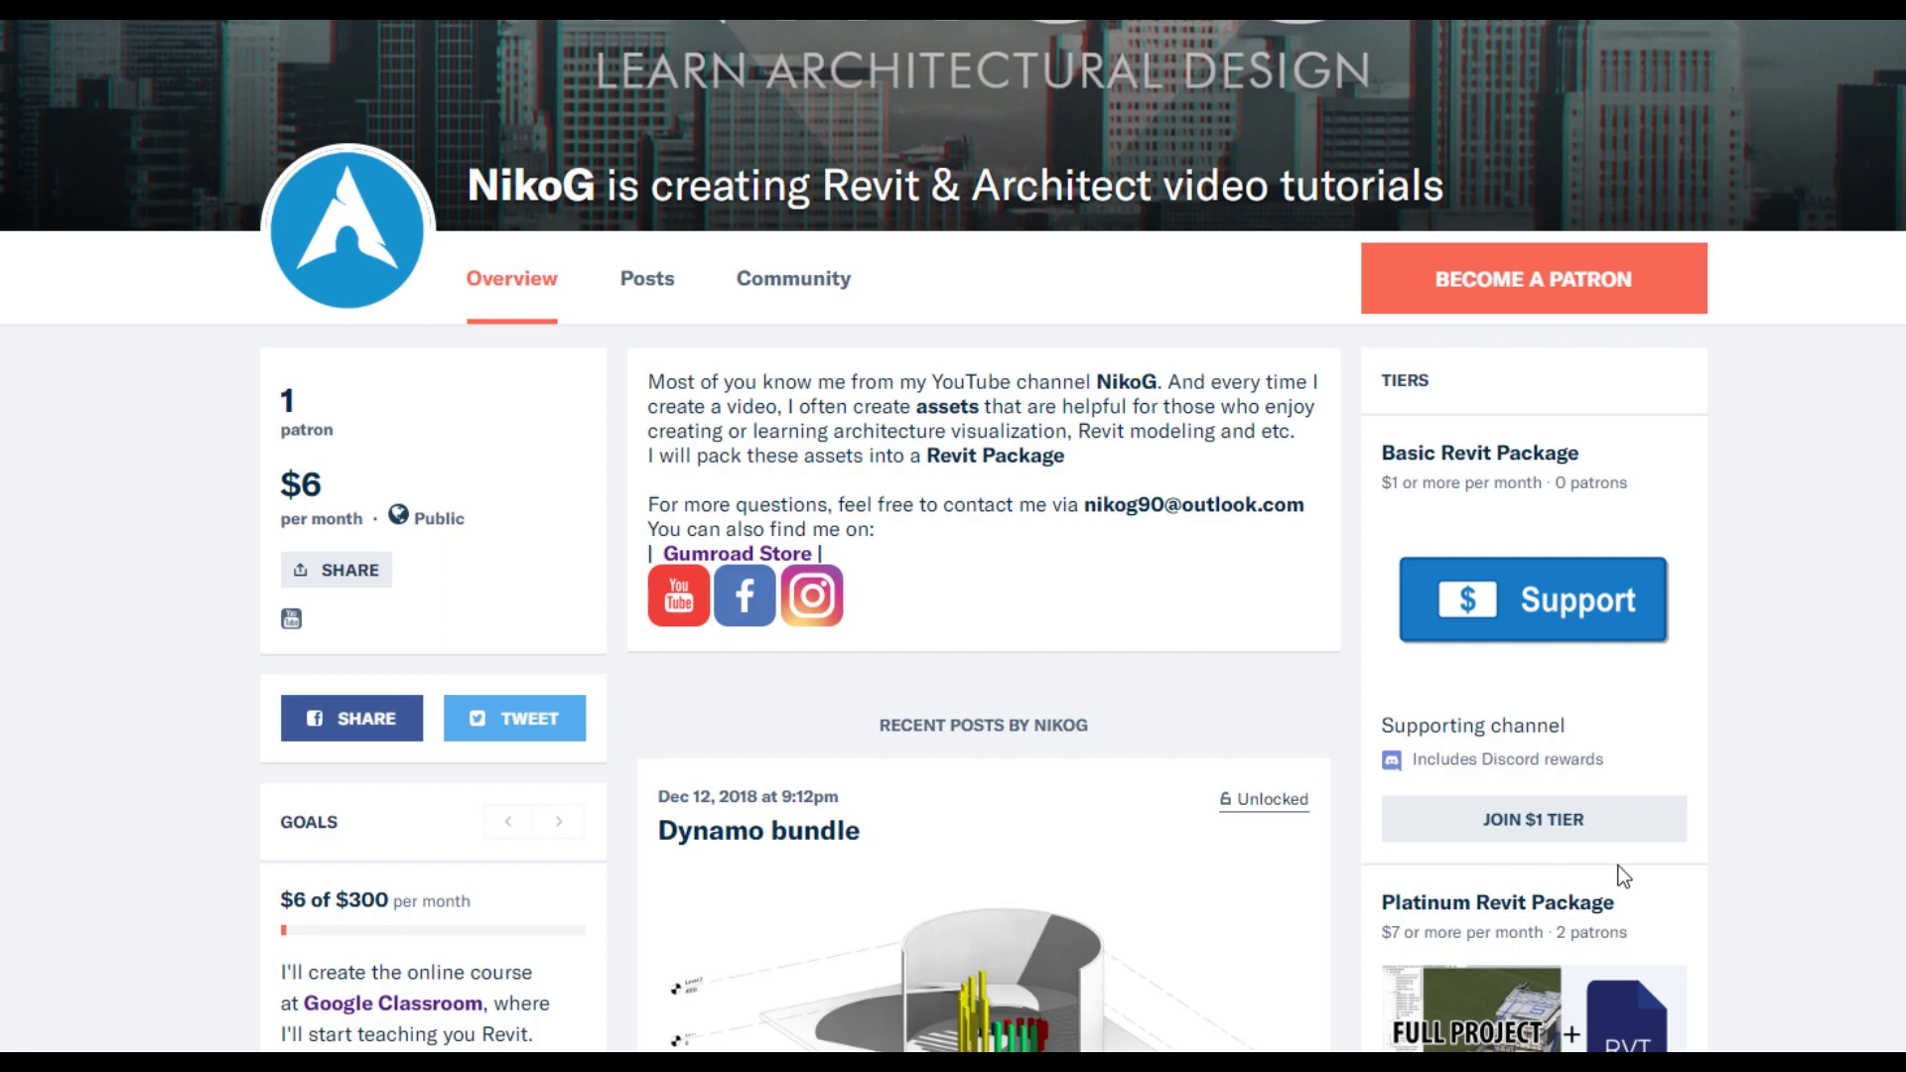
- Examine the membership tiers and the recent Revit and Dynamo posts on the creator's Patreon page
scroll(1827, 641, "down", 7)
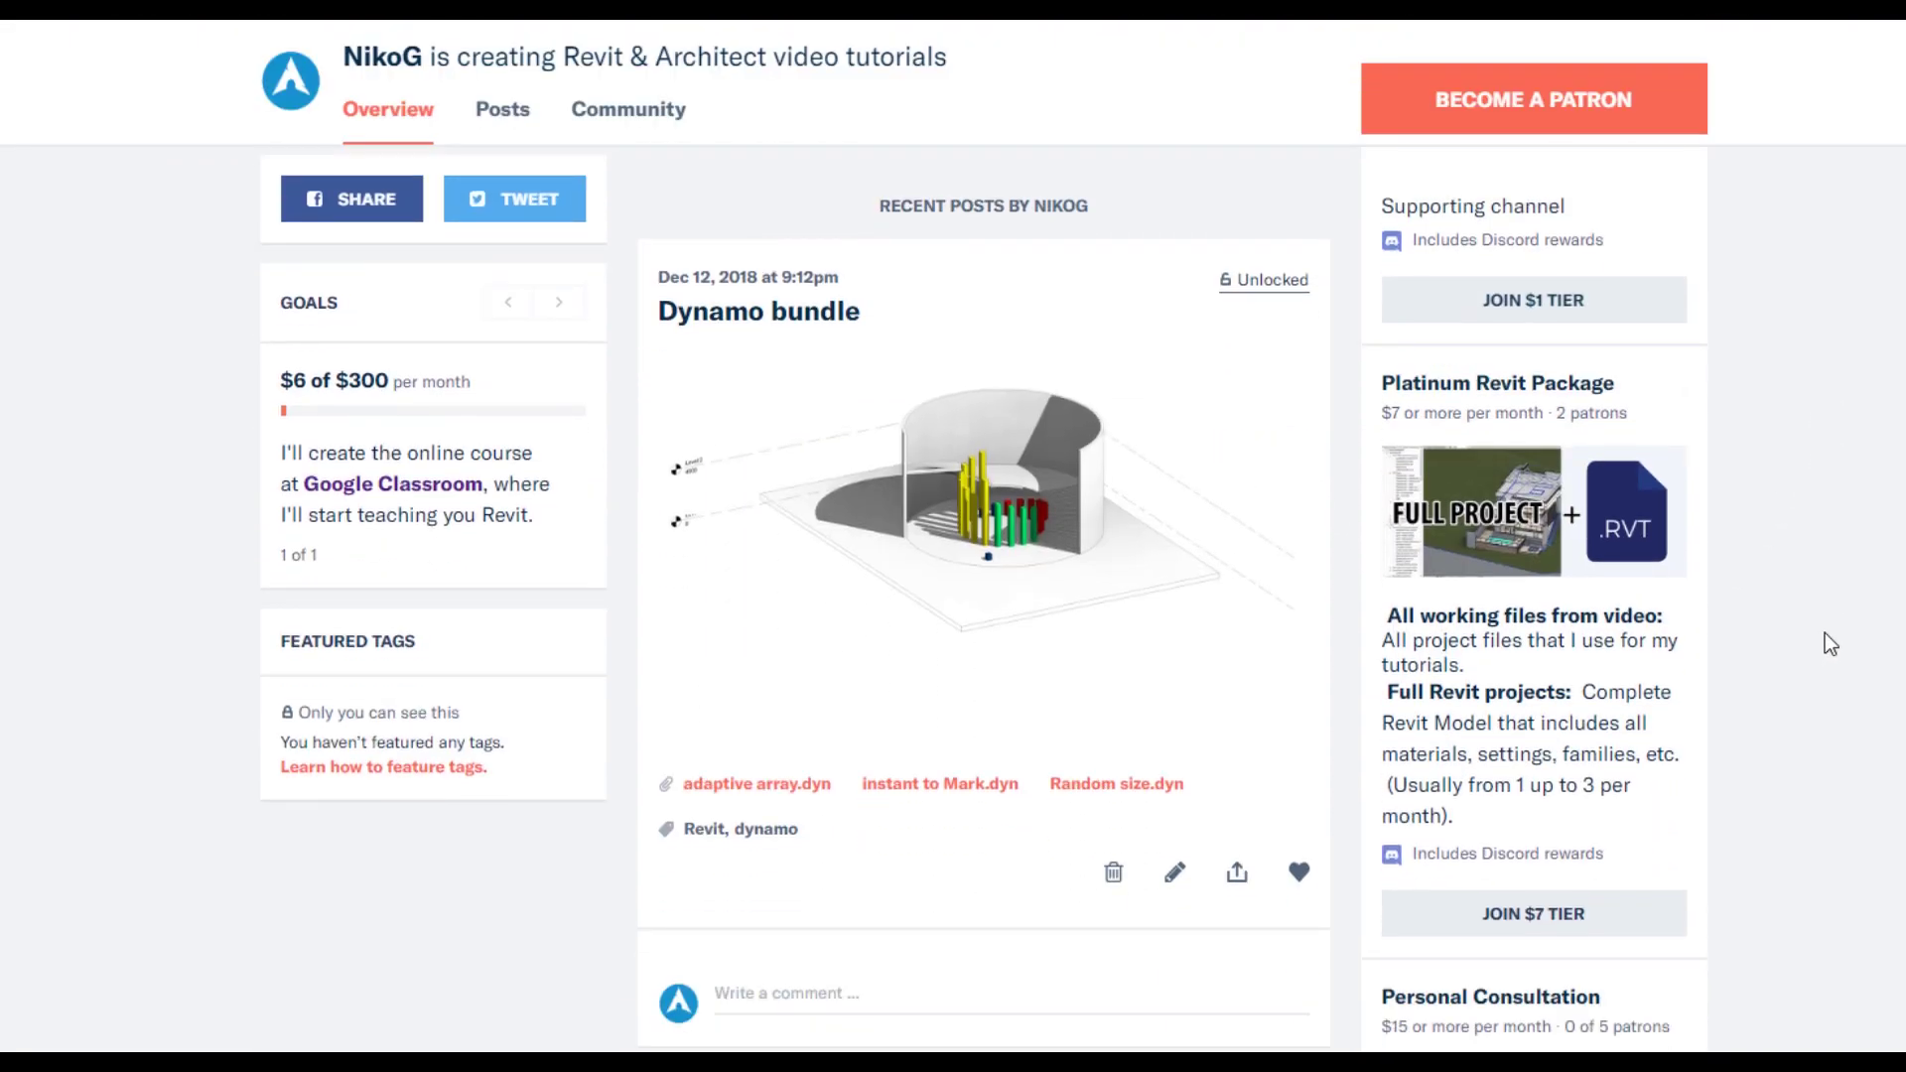
scroll(1832, 645, "down", 6)
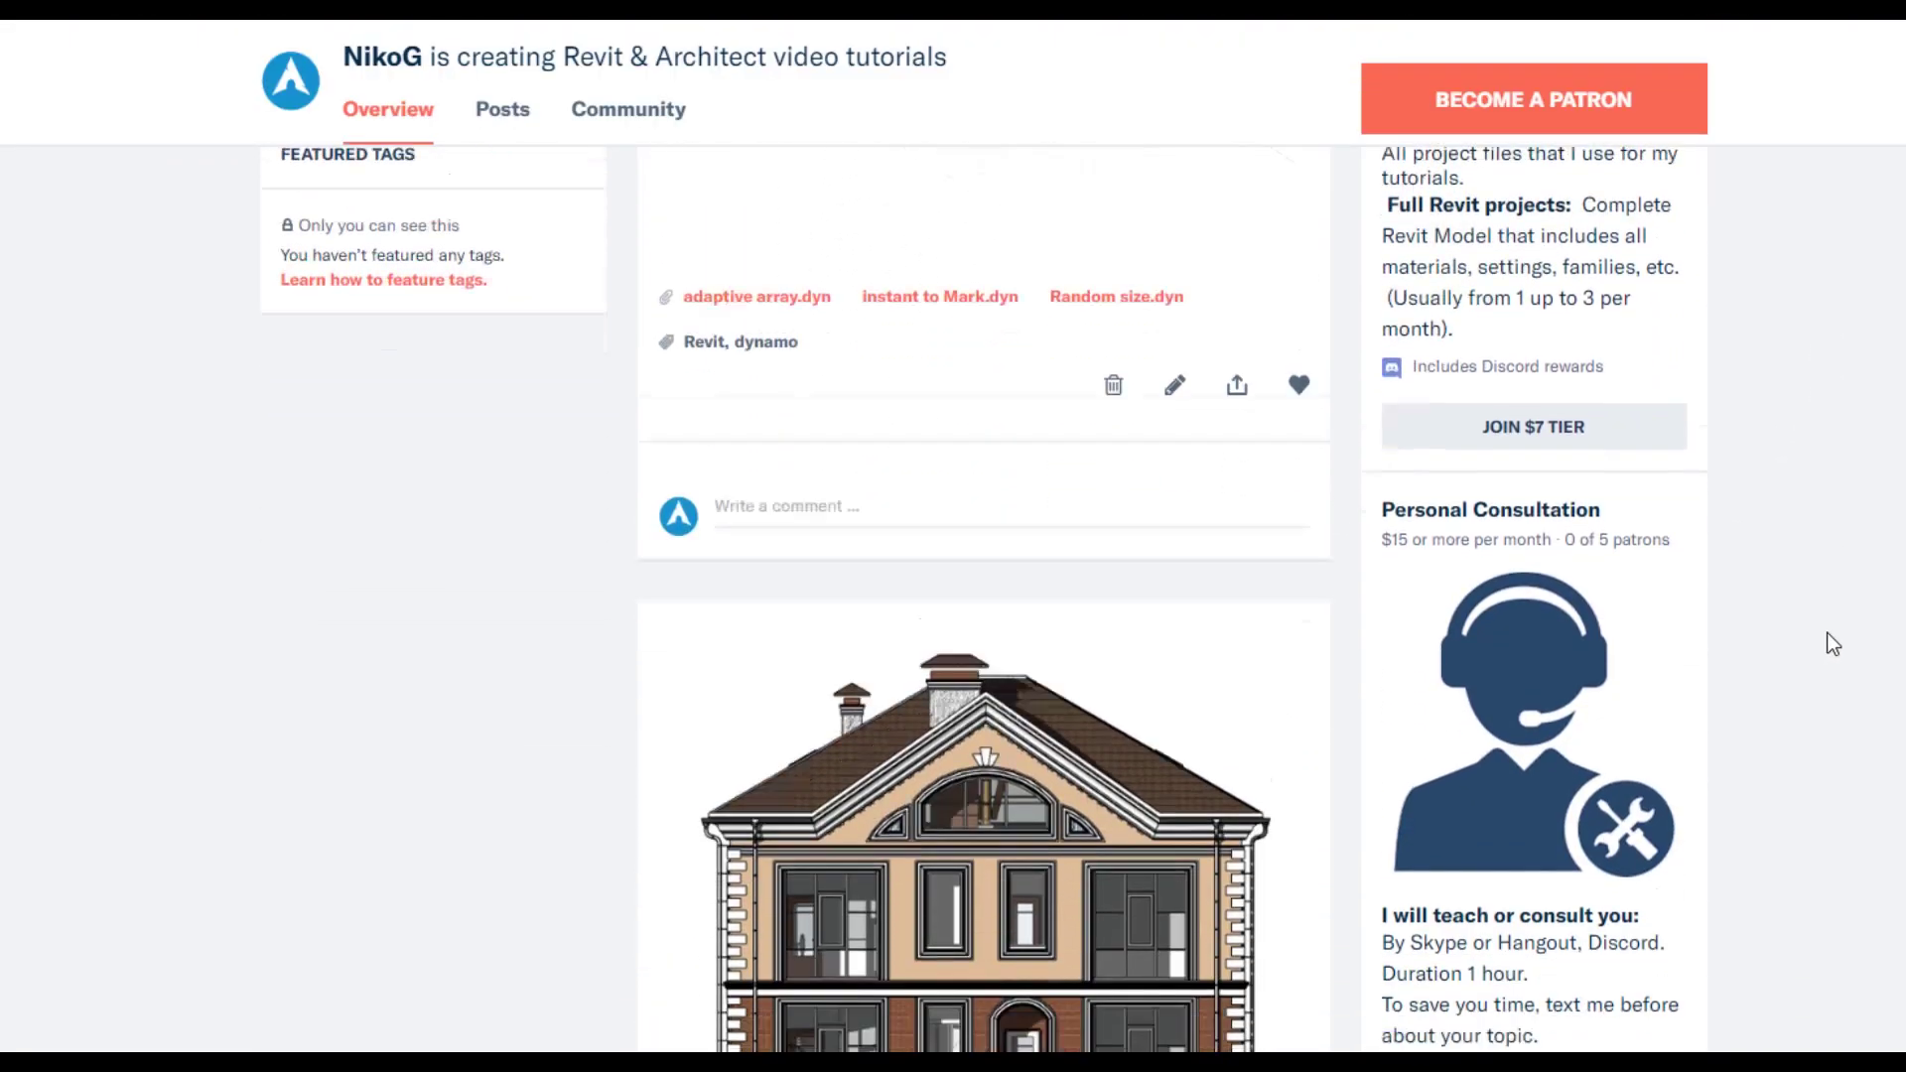
scroll(1832, 646, "down", 4)
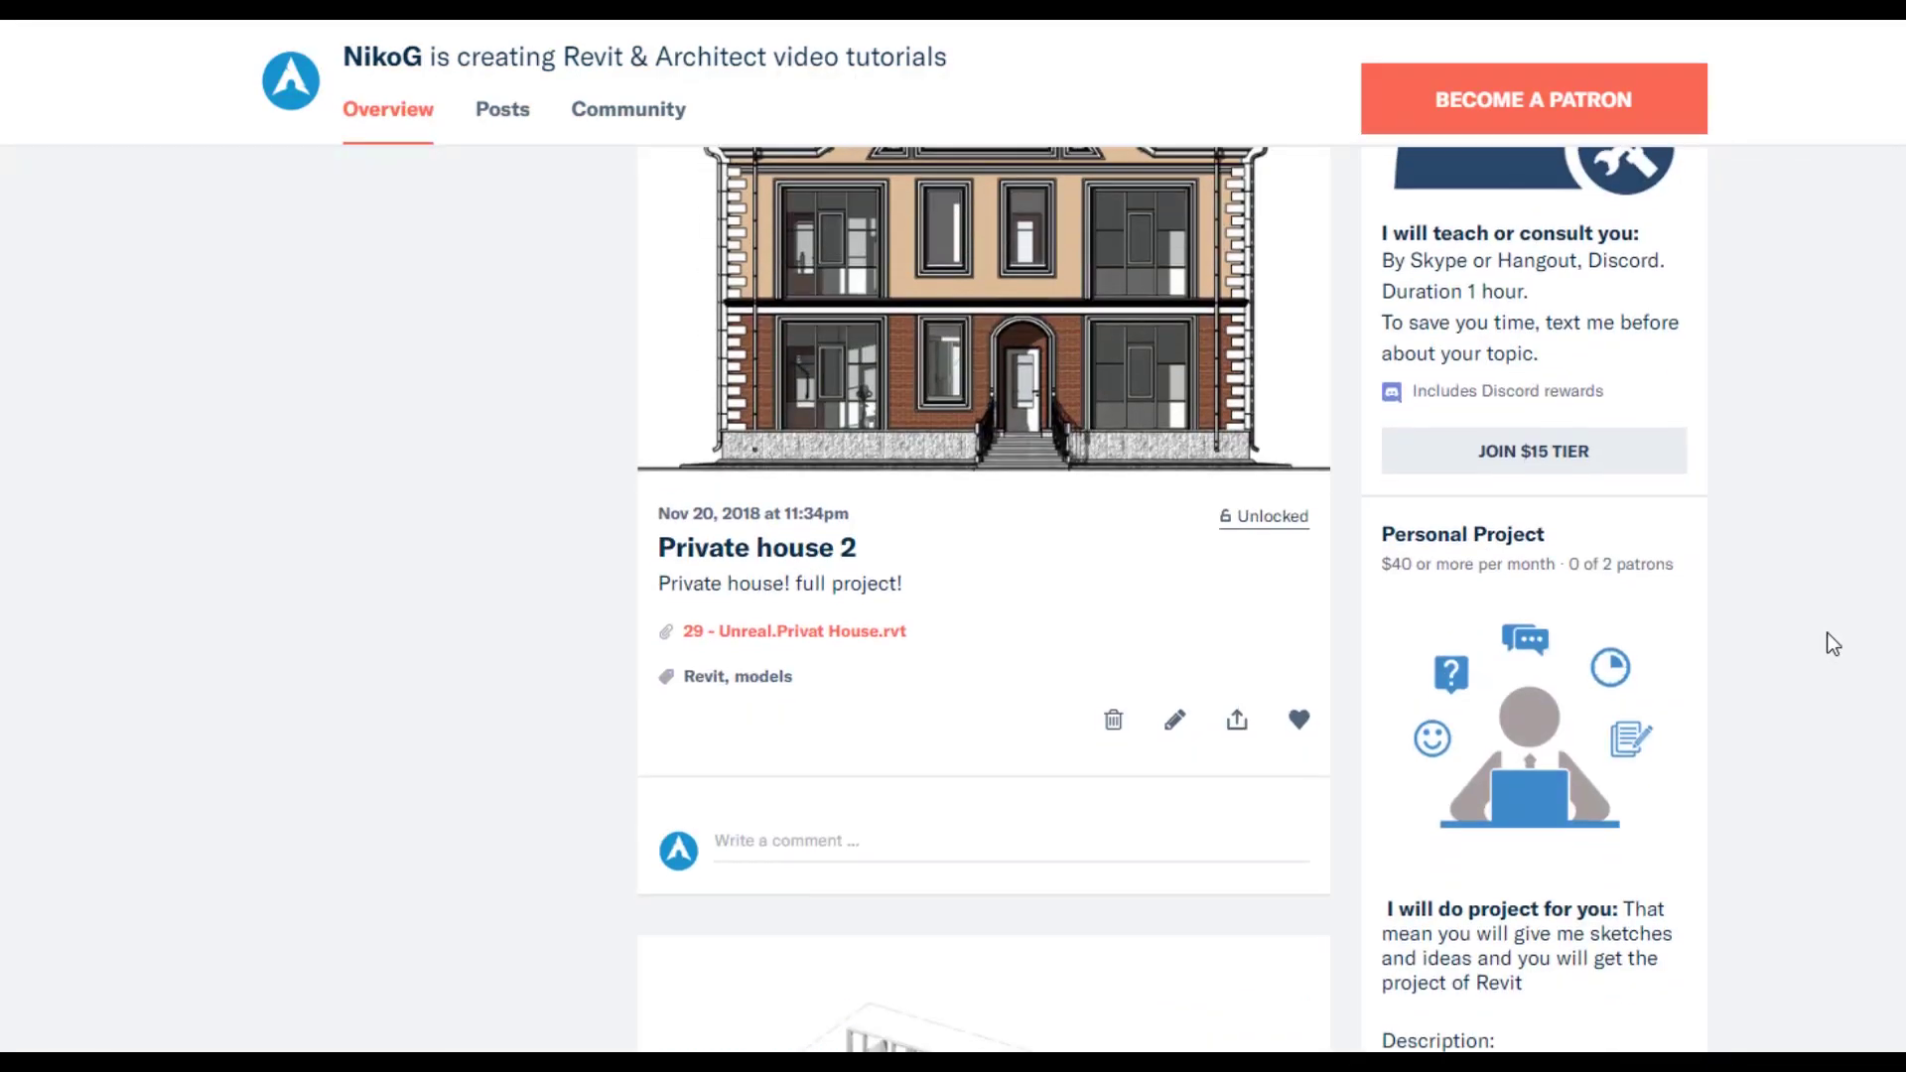